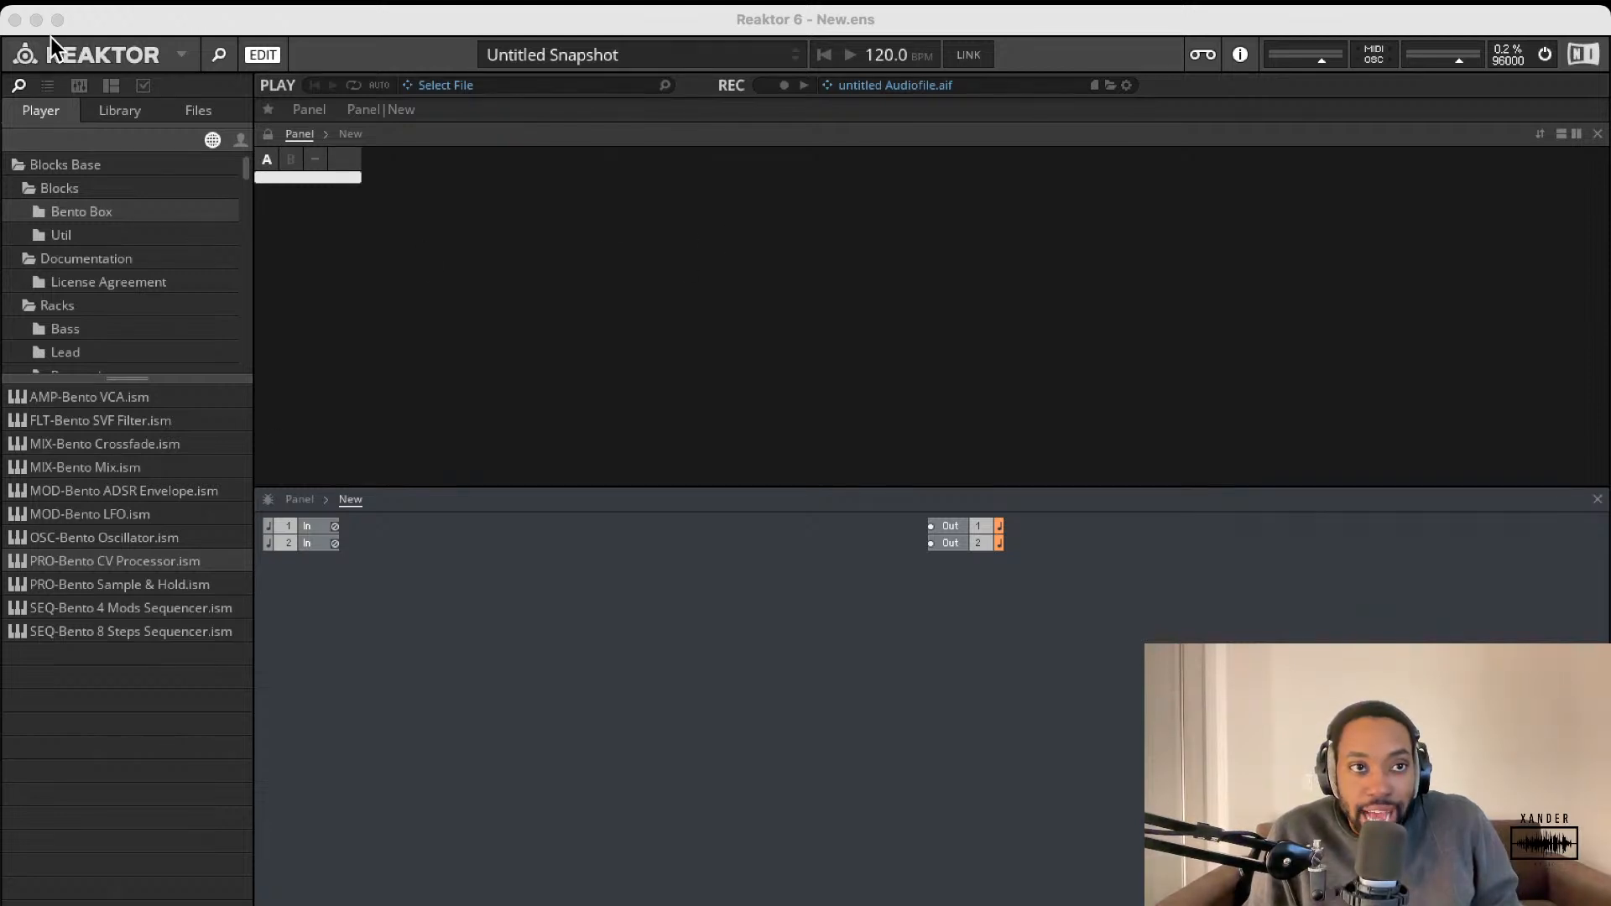
Step: Start a new ensemble with the Build option and show the Player content in the browser
click(36, 20)
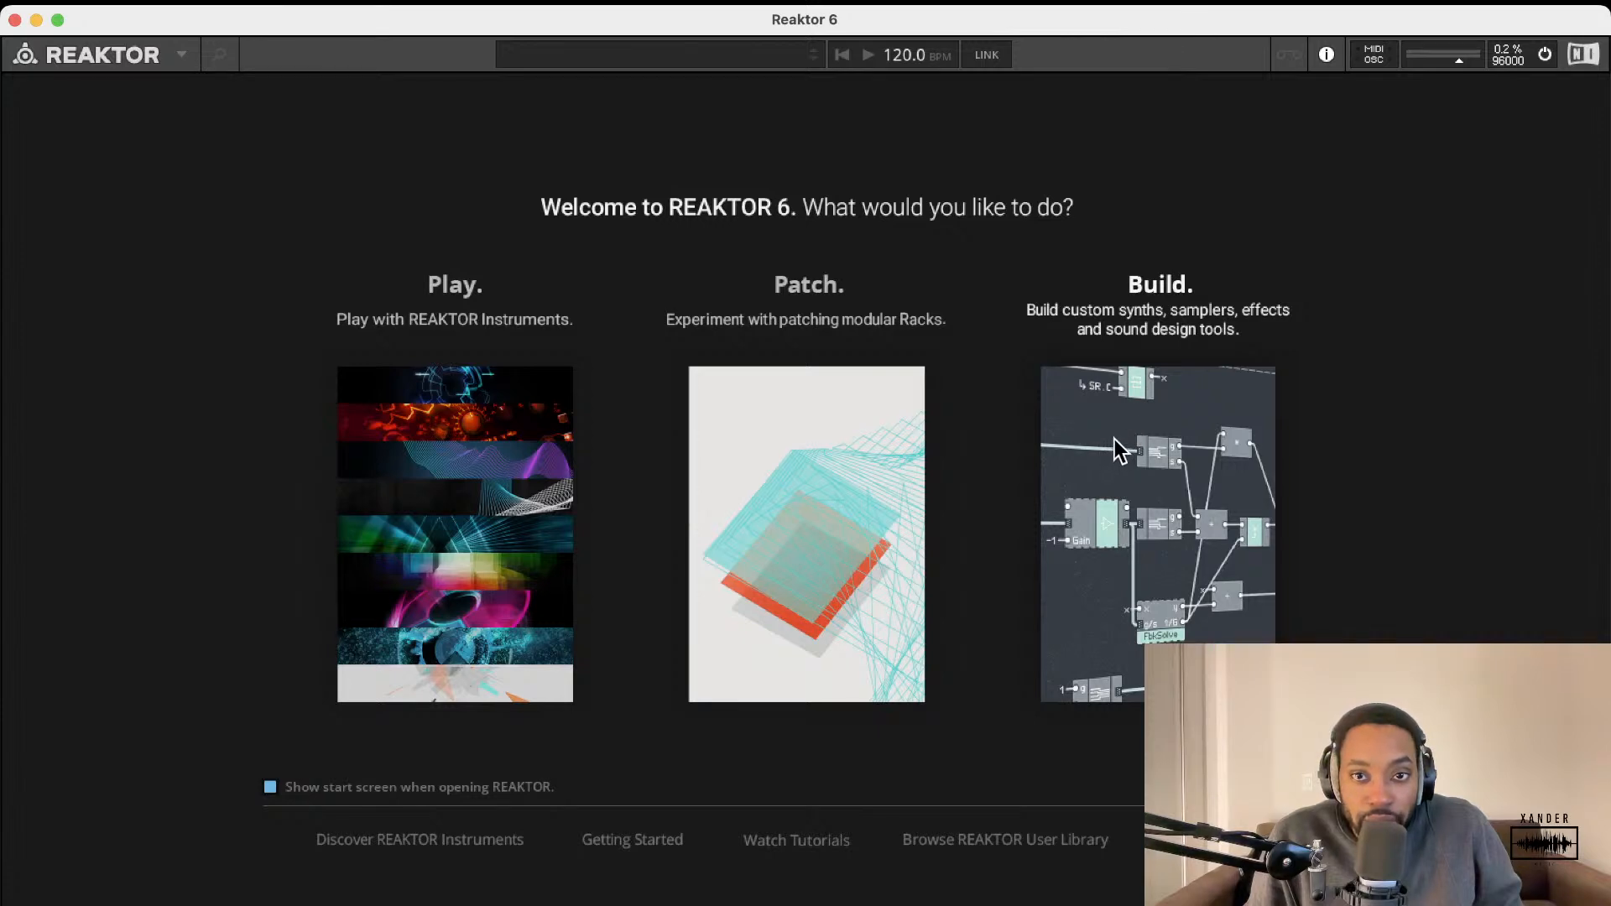
click(1128, 459)
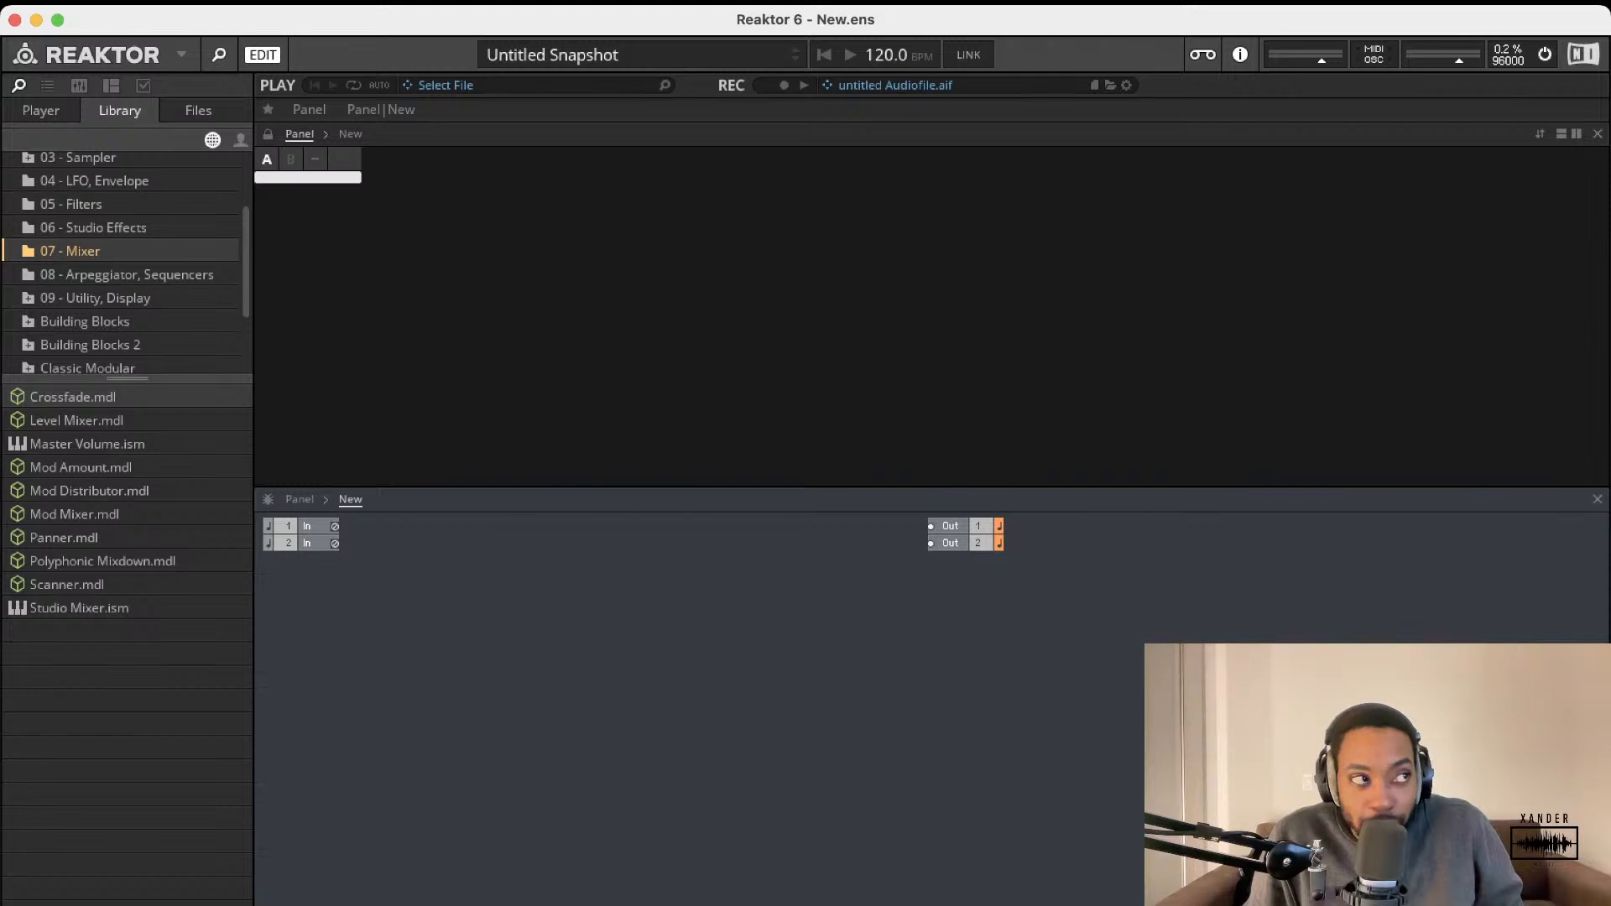
scroll(109, 252, up, 3)
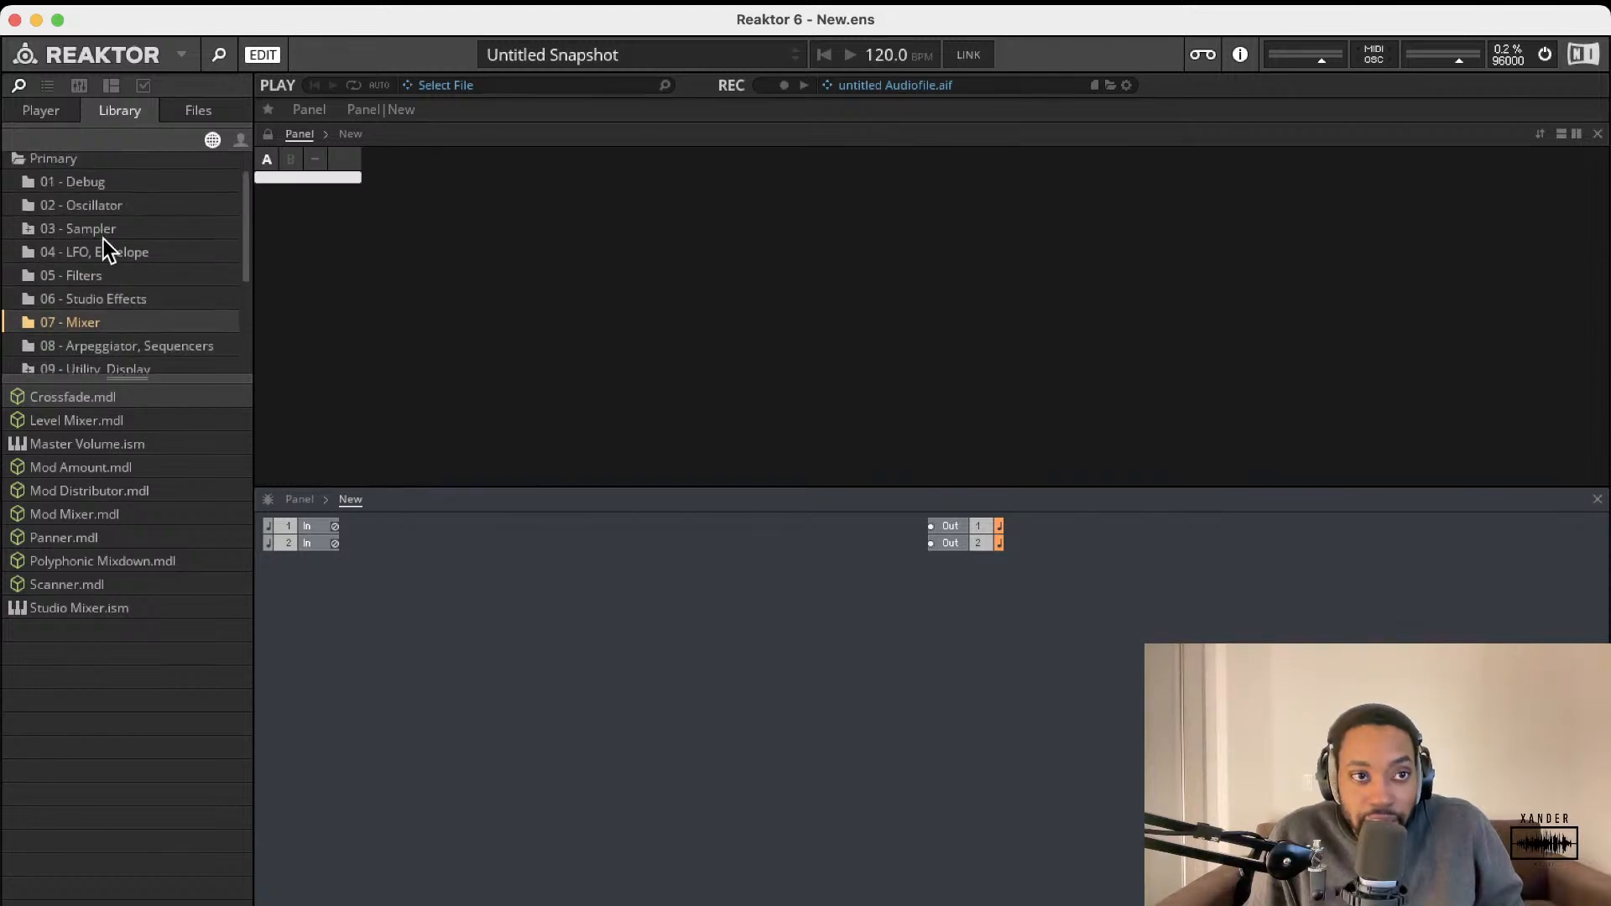
click(56, 110)
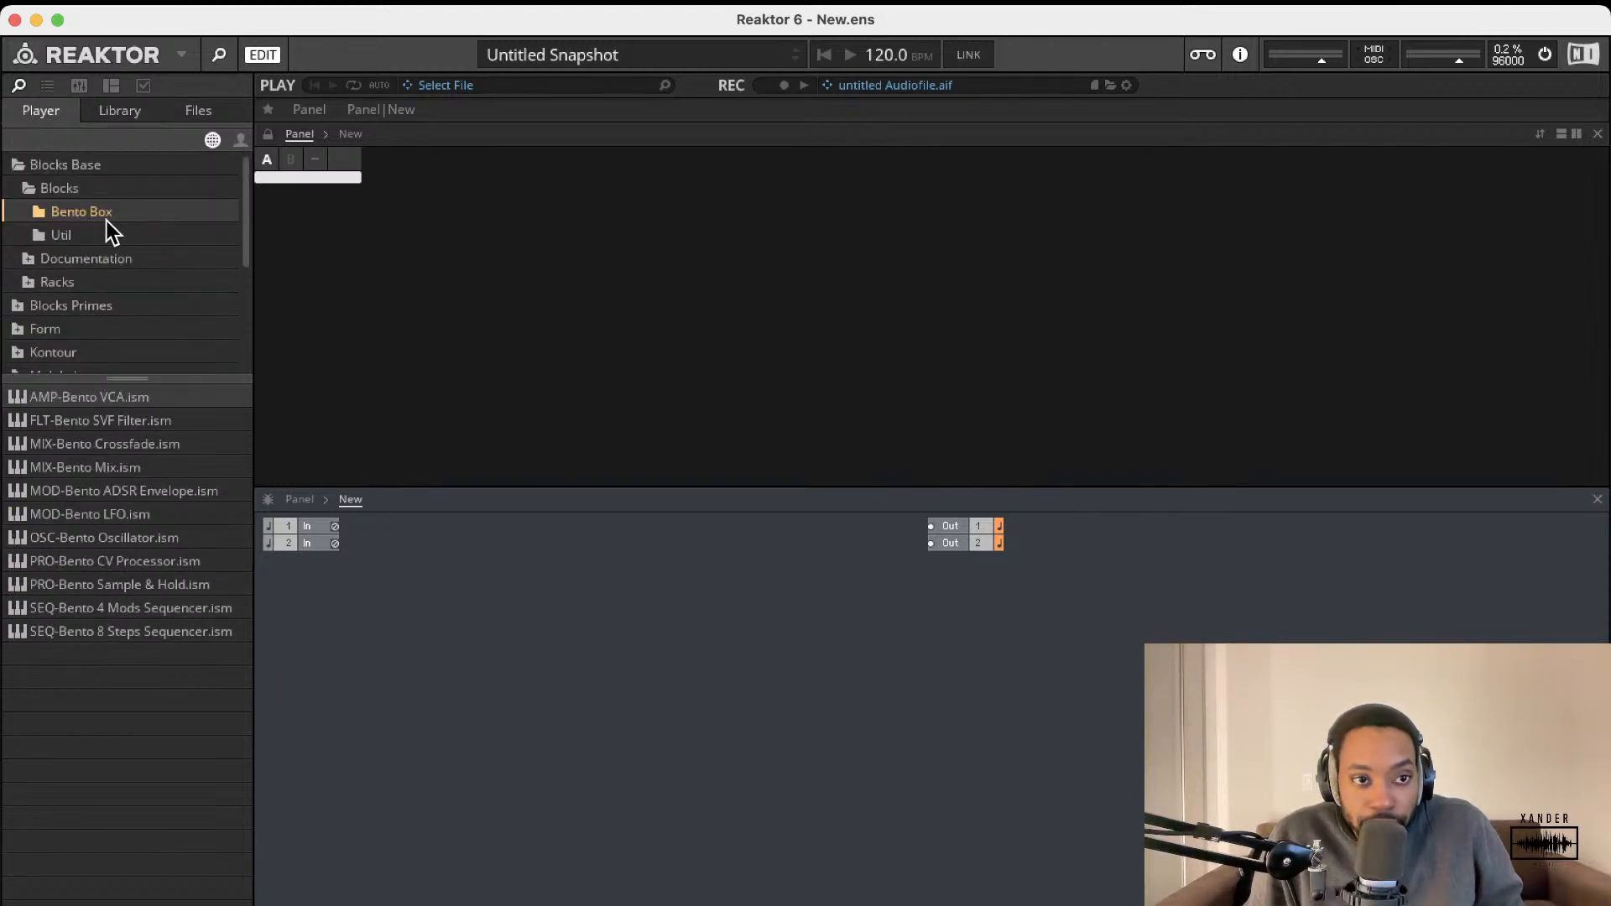
Step: Add the Util Note In block from the Blocks Base content to the ensemble structure
click(84, 228)
click(84, 213)
click(83, 235)
drag(153, 605, 454, 614)
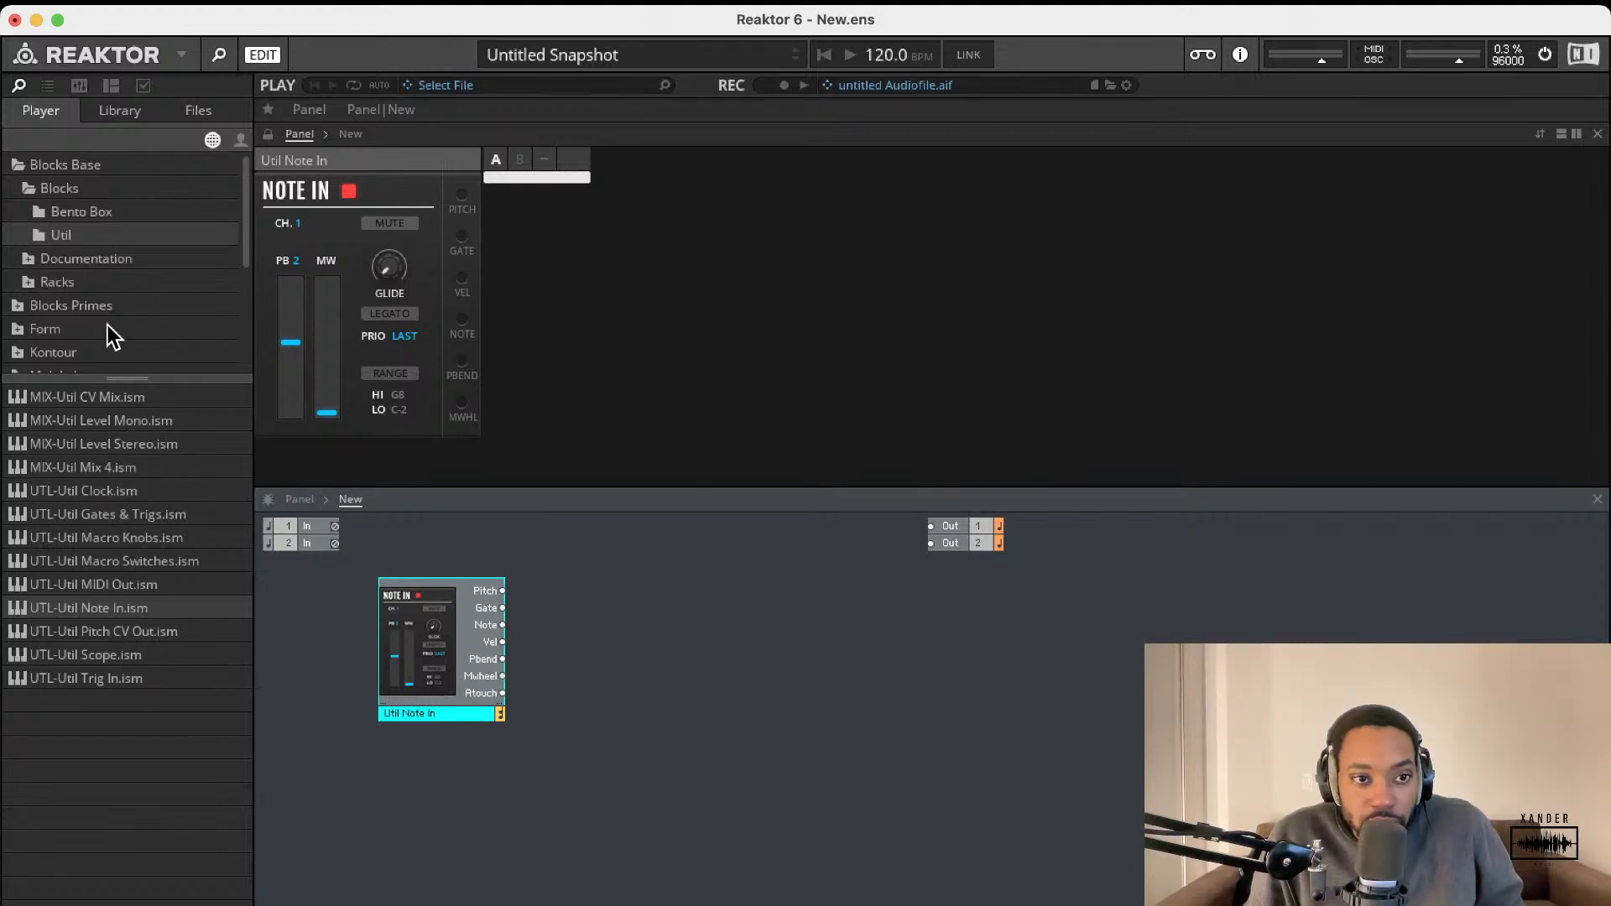
Step: Add the Util Clock block beside Note In and nudge both blocks slightly upward in the structure
click(87, 217)
click(89, 234)
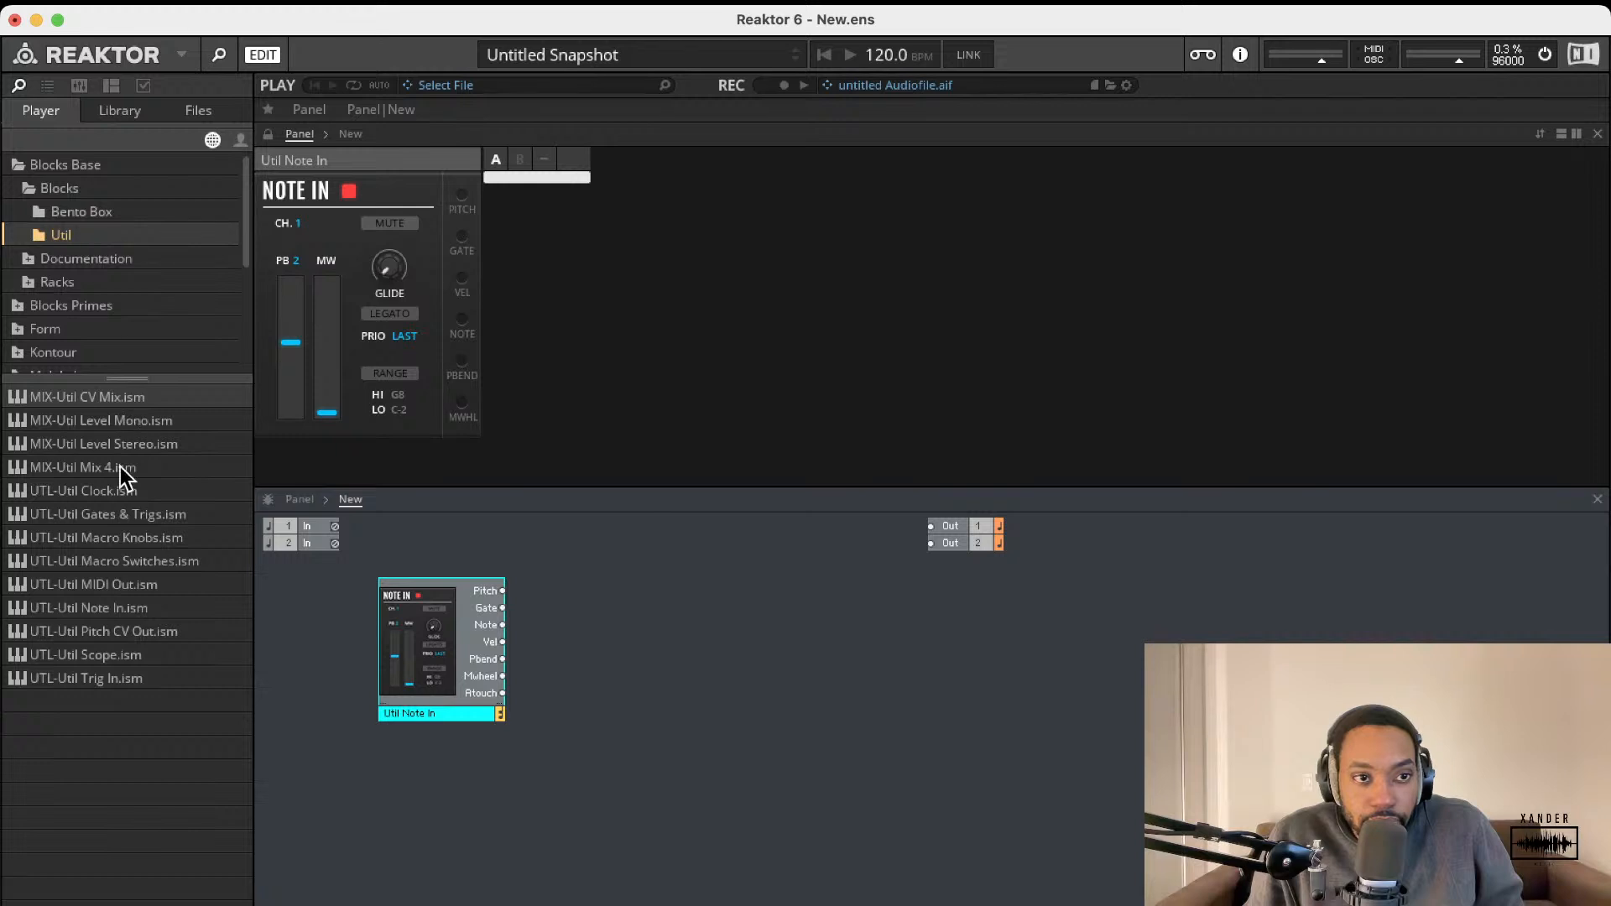
drag(116, 491, 611, 610)
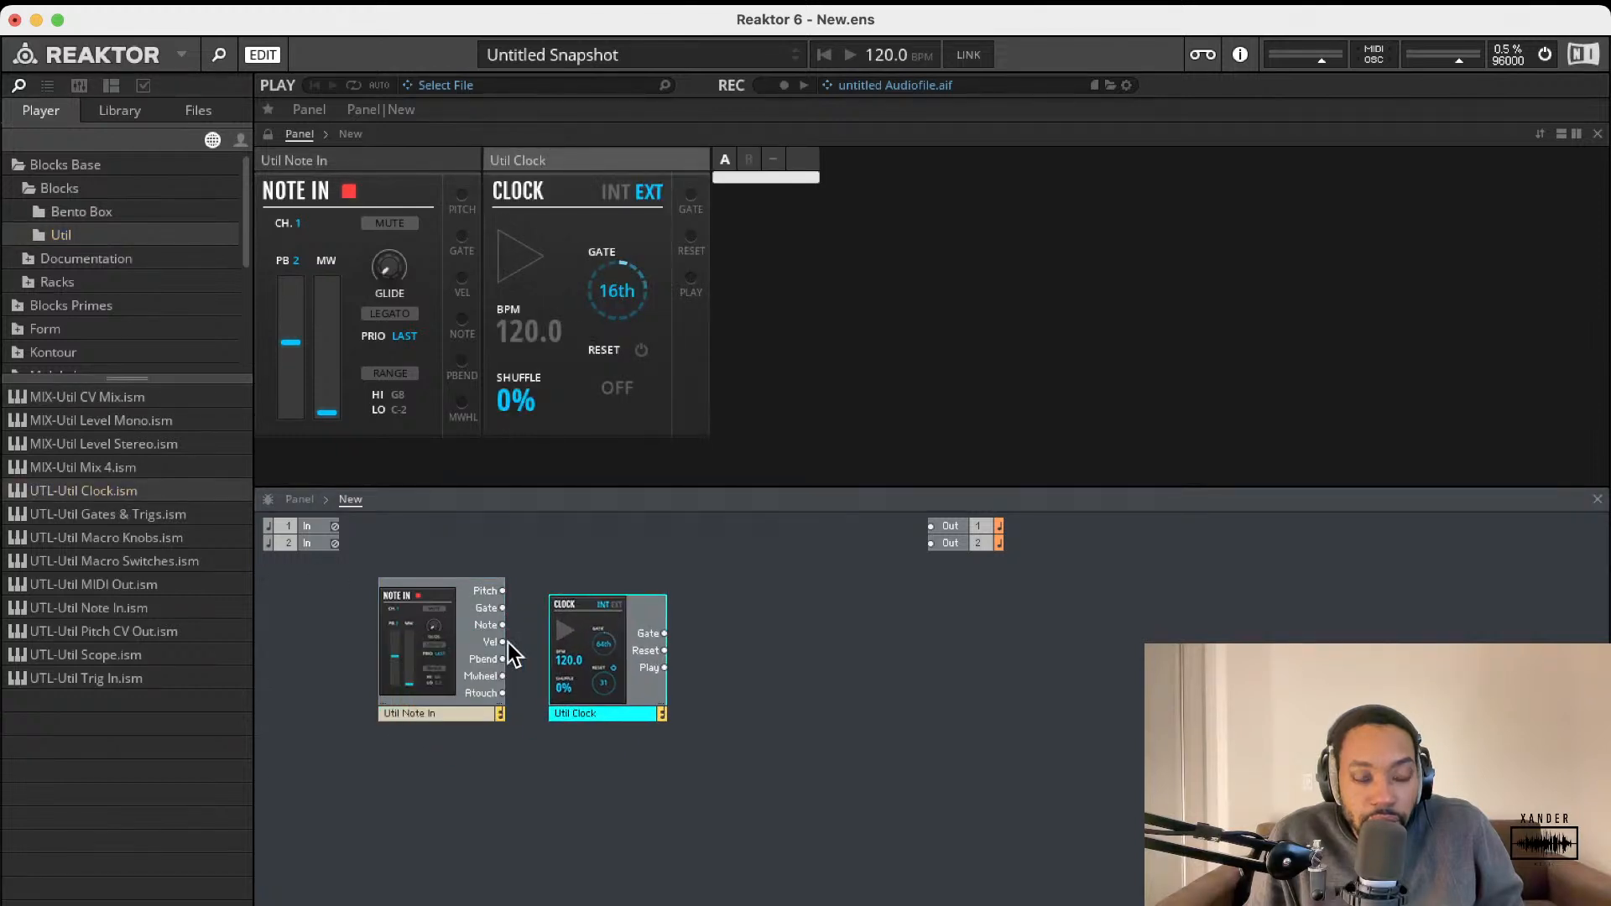
drag(451, 629, 435, 606)
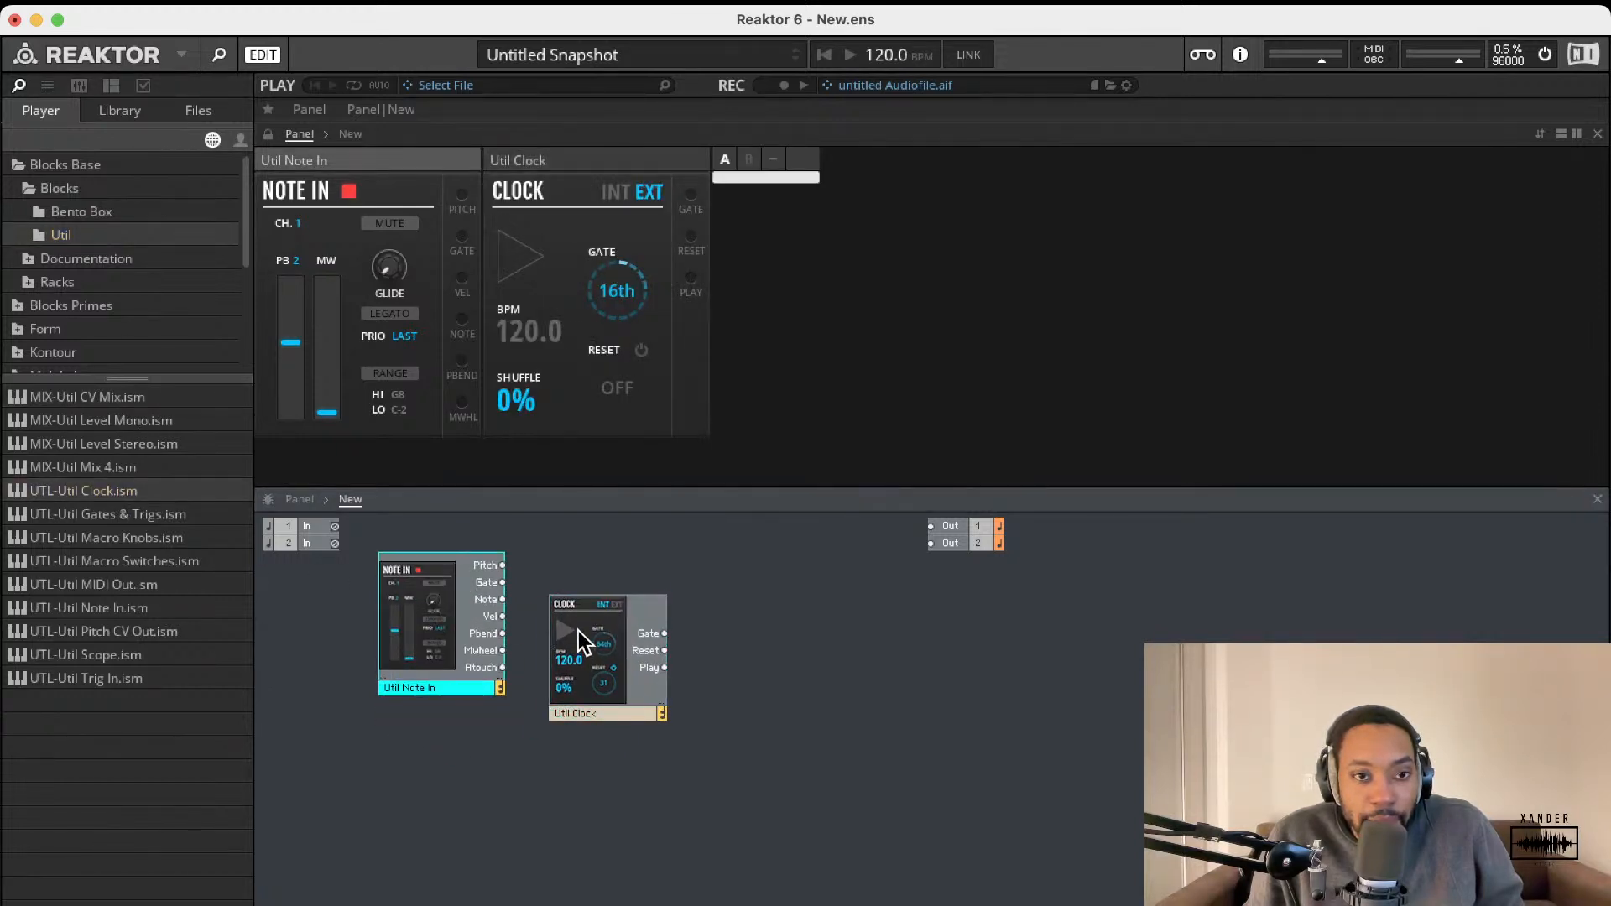
drag(577, 632, 572, 606)
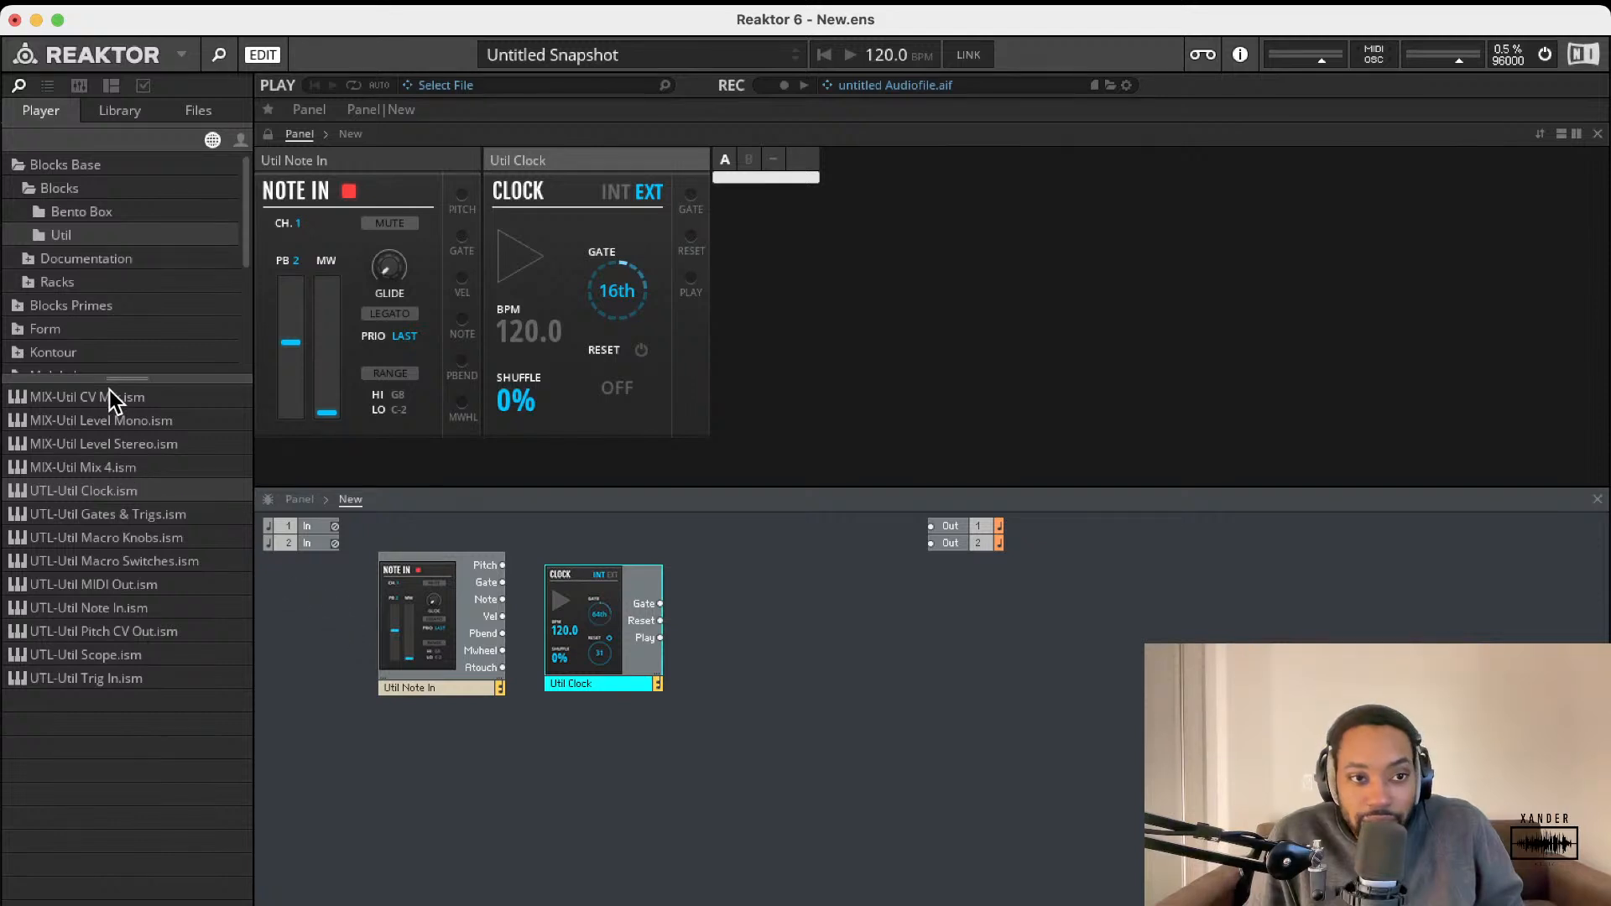
Step: Add the Bento Oscillator block from the Bento Box folder and place it to the right of the Clock
key(Up)
click(99, 234)
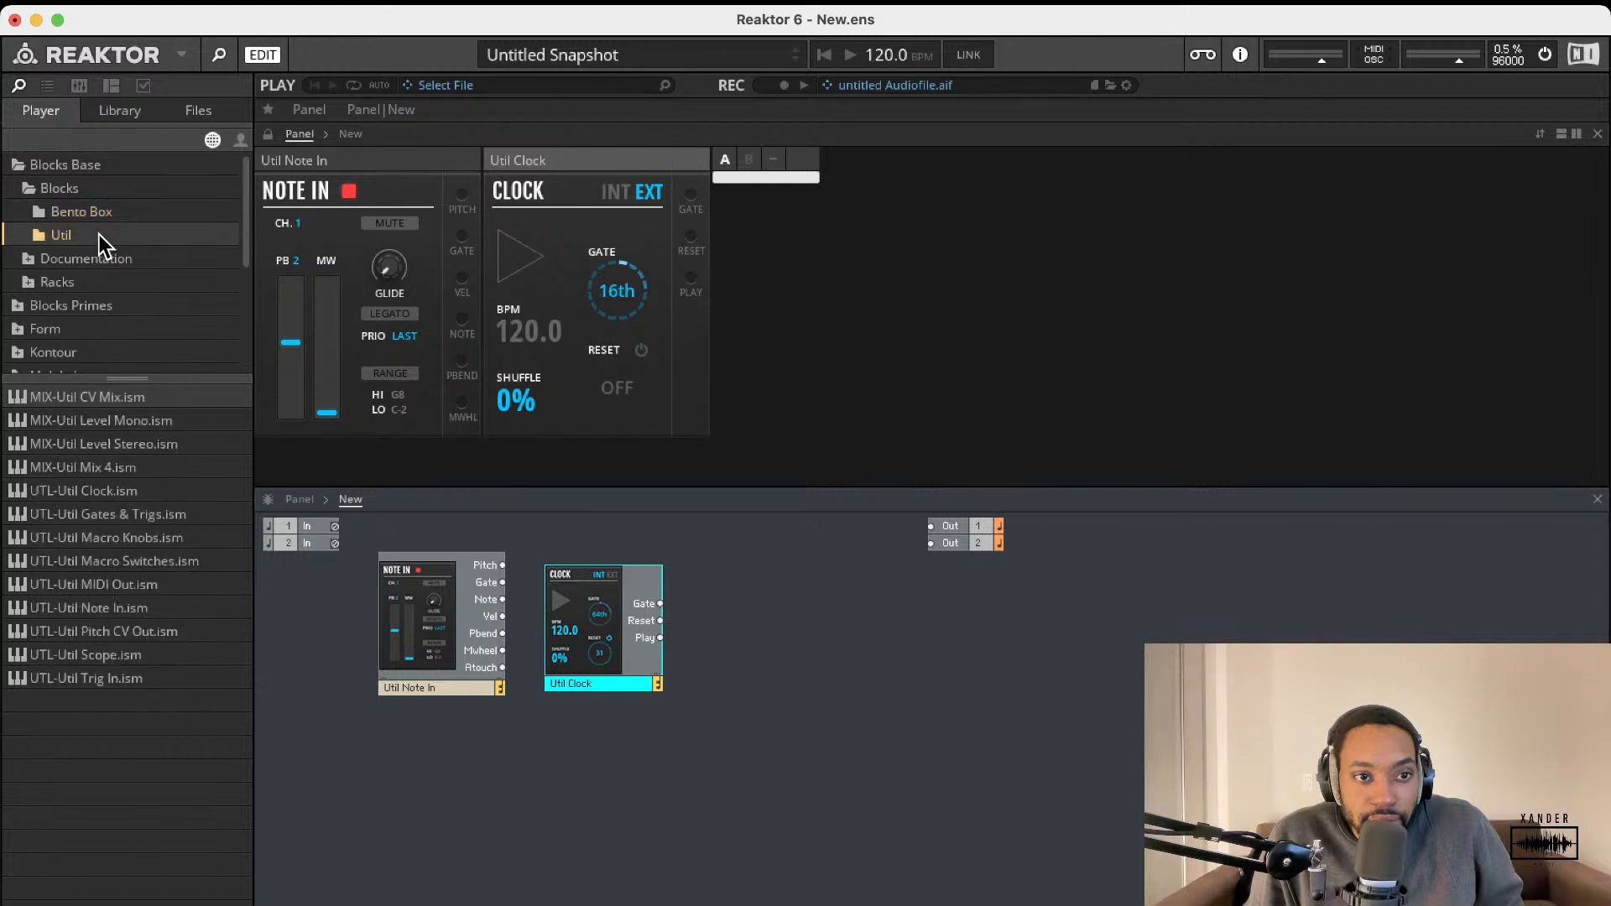
click(104, 213)
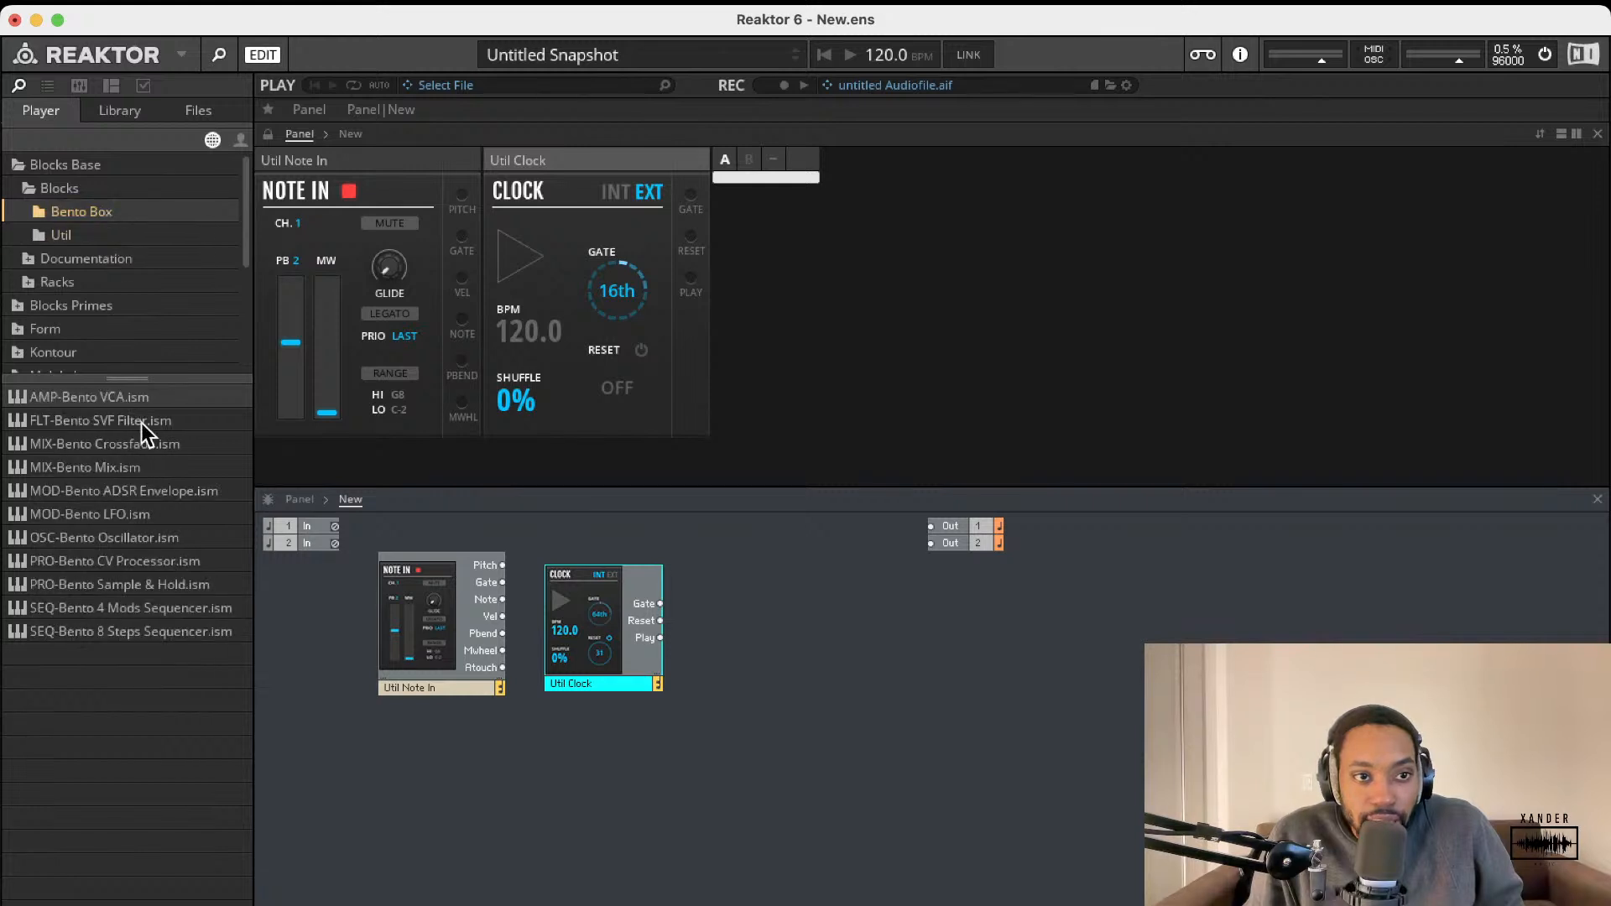
double_click(139, 544)
drag(477, 677, 789, 643)
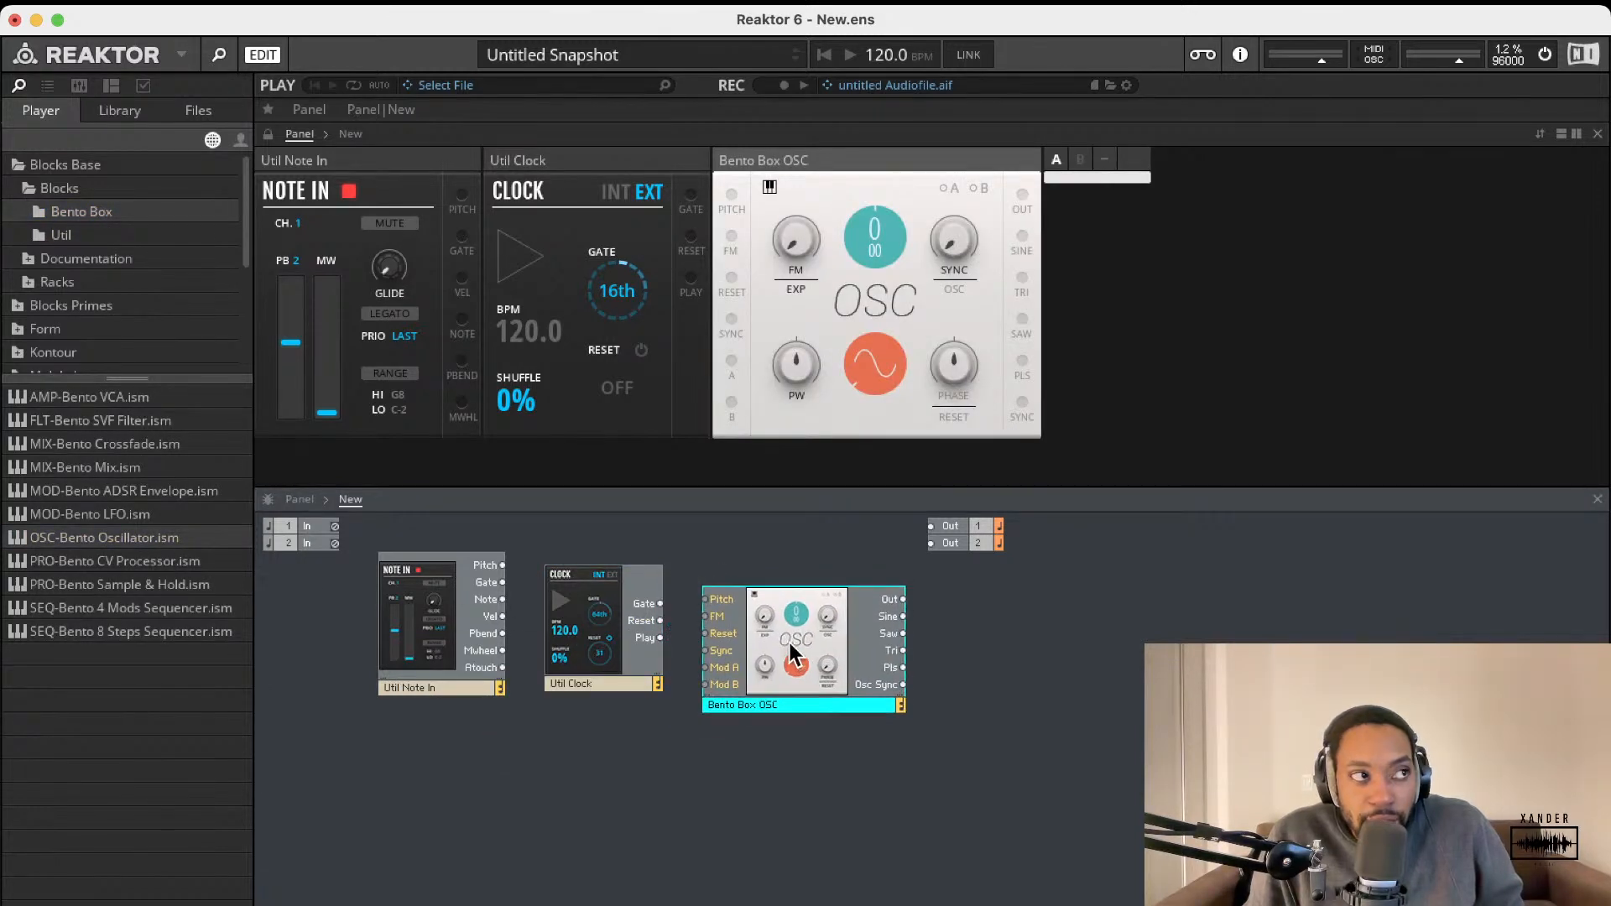
Step: Add the Bento SVF Filter and Bento VCA blocks in a row after the oscillator, and shift all five blocks slightly left
double_click(149, 422)
drag(524, 773, 1005, 695)
click(148, 399)
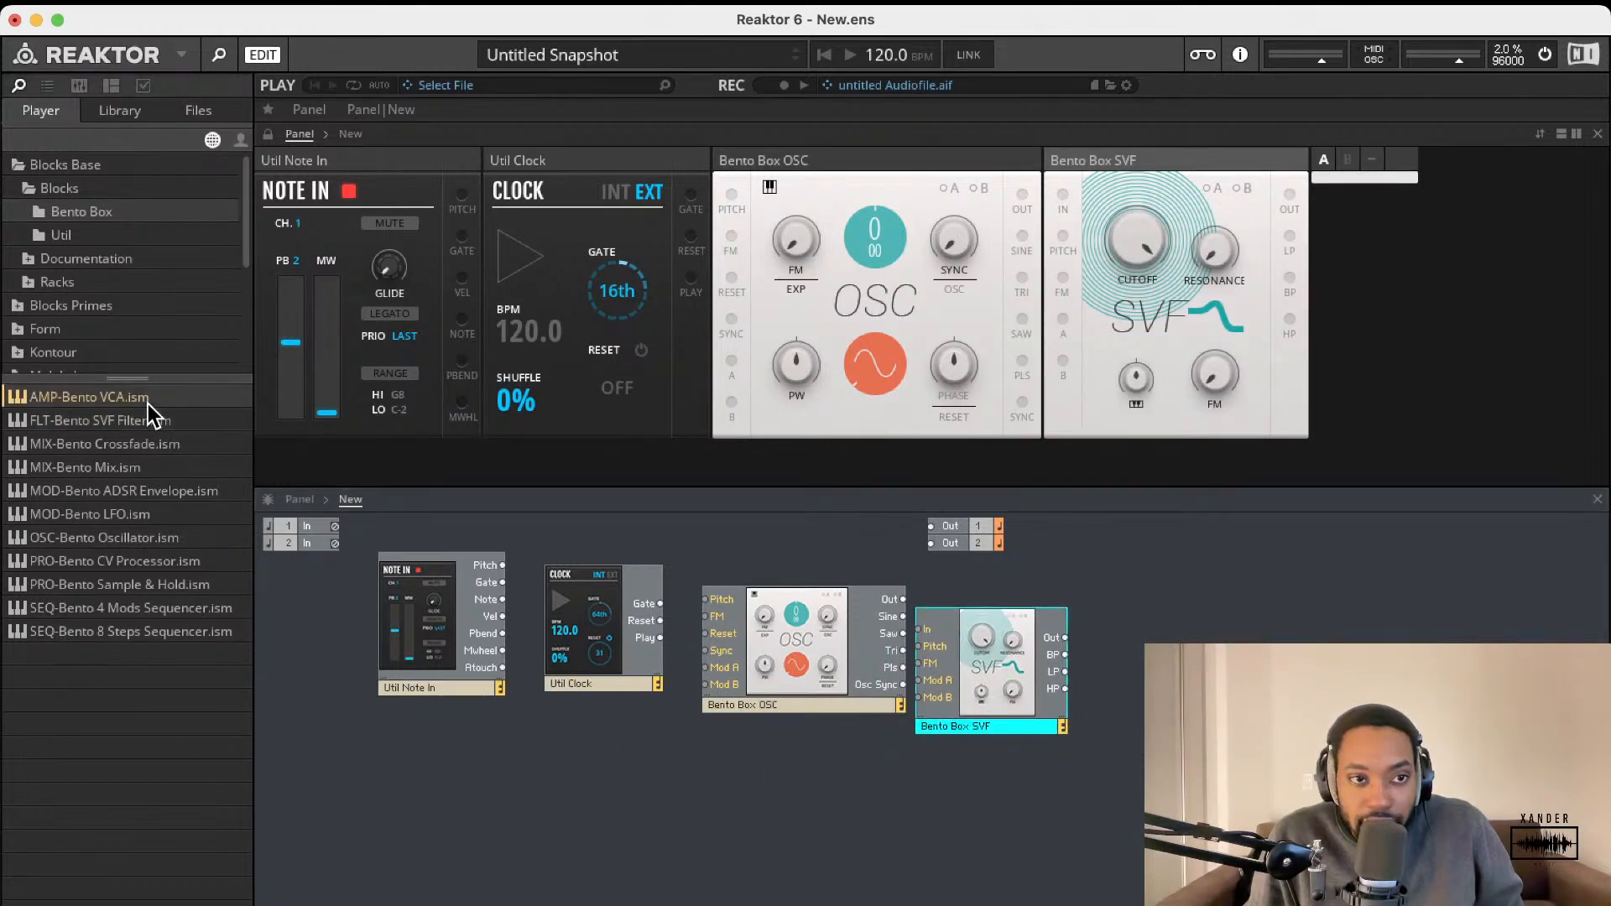
double_click(148, 402)
drag(495, 704, 1183, 661)
drag(1346, 780, 410, 647)
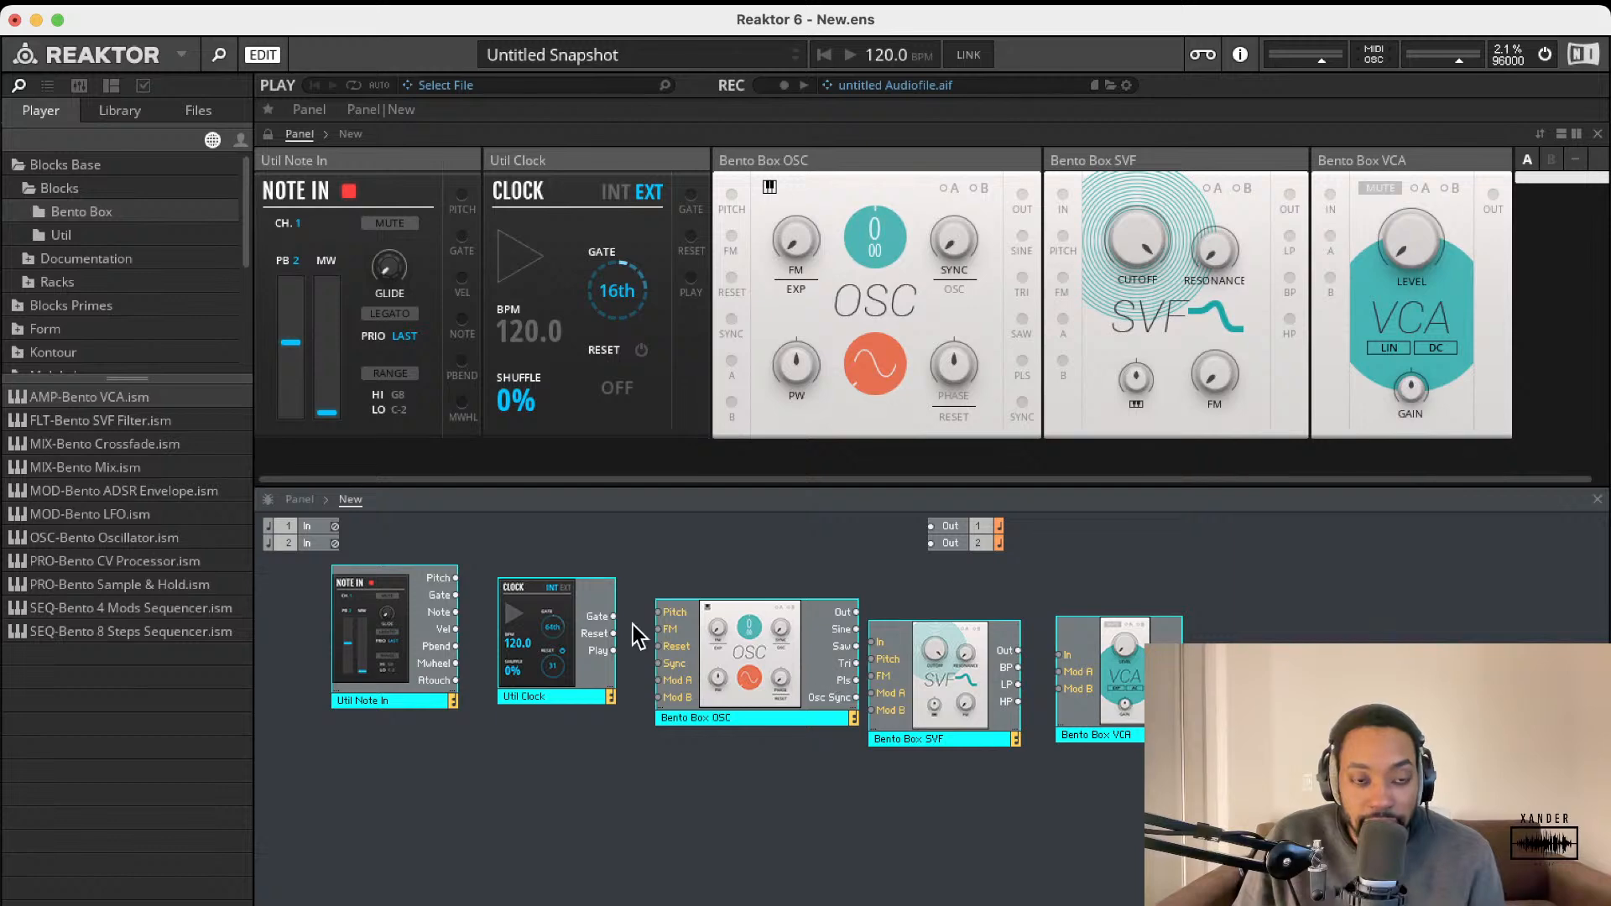
Step: Review the Bento Box block types in the browser, from the VCA and SVF Filter through to the 4 Mods Sequencer
click(49, 424)
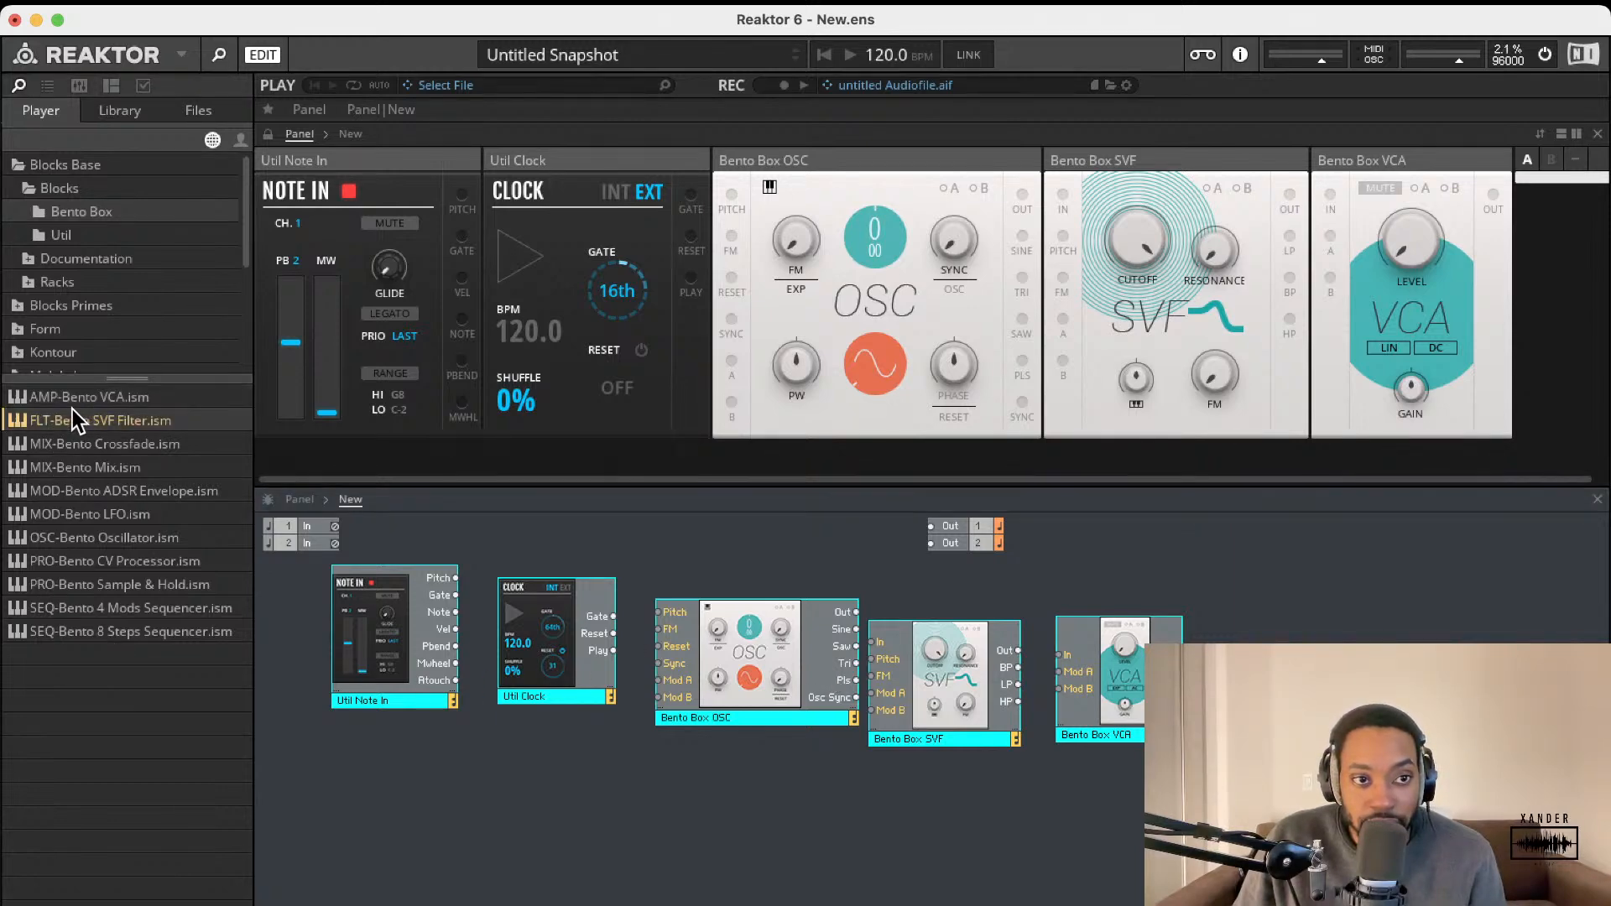
click(50, 399)
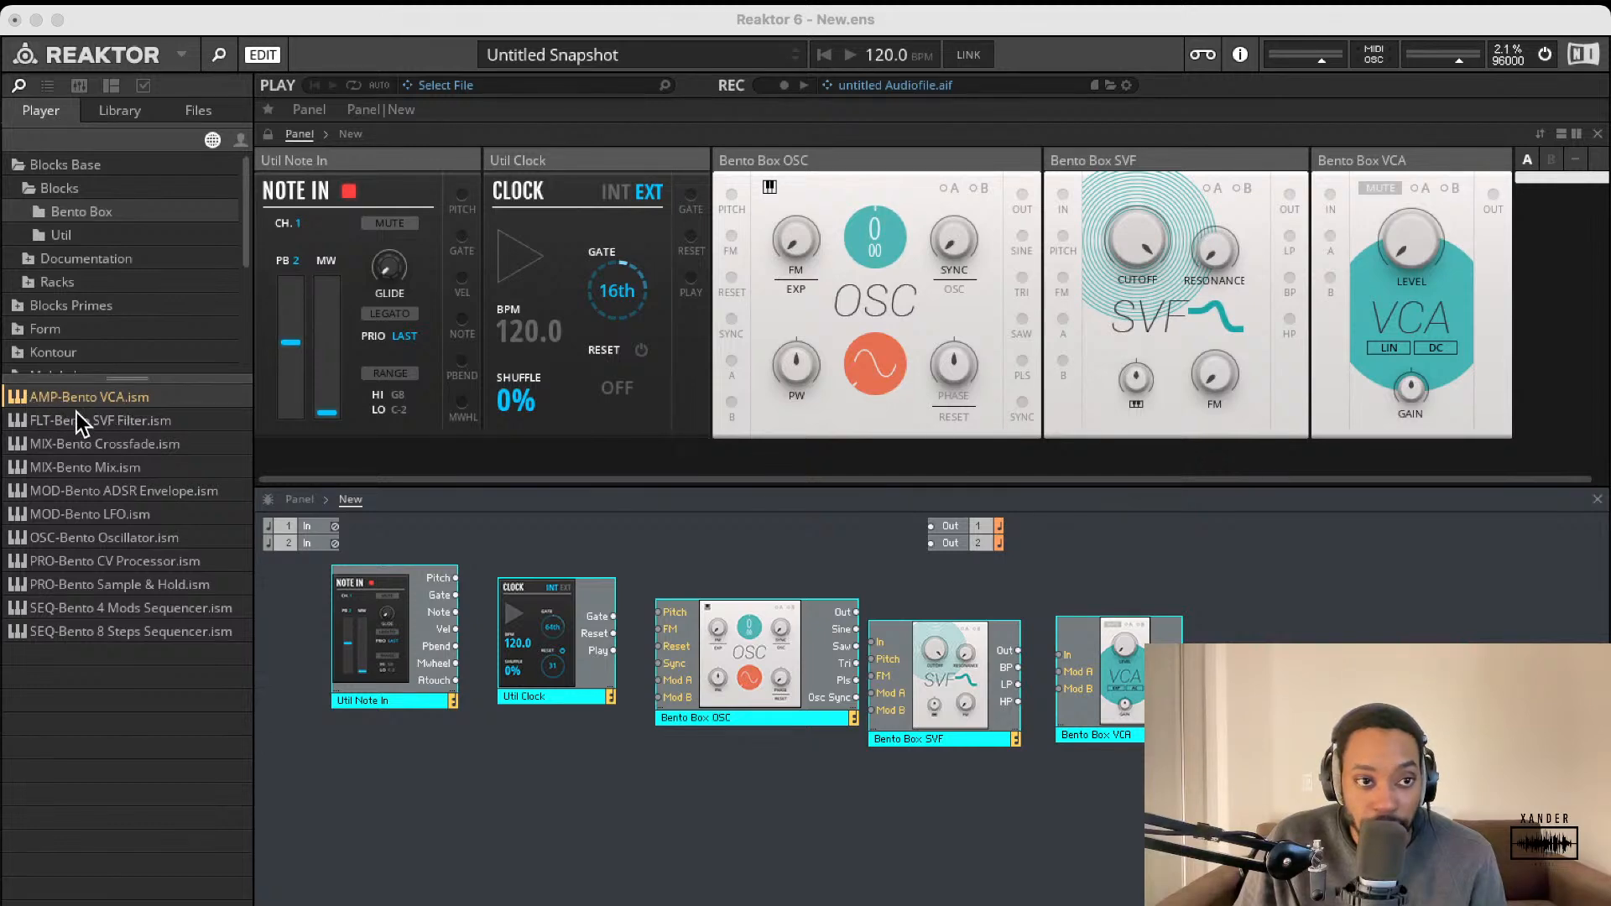
click(57, 421)
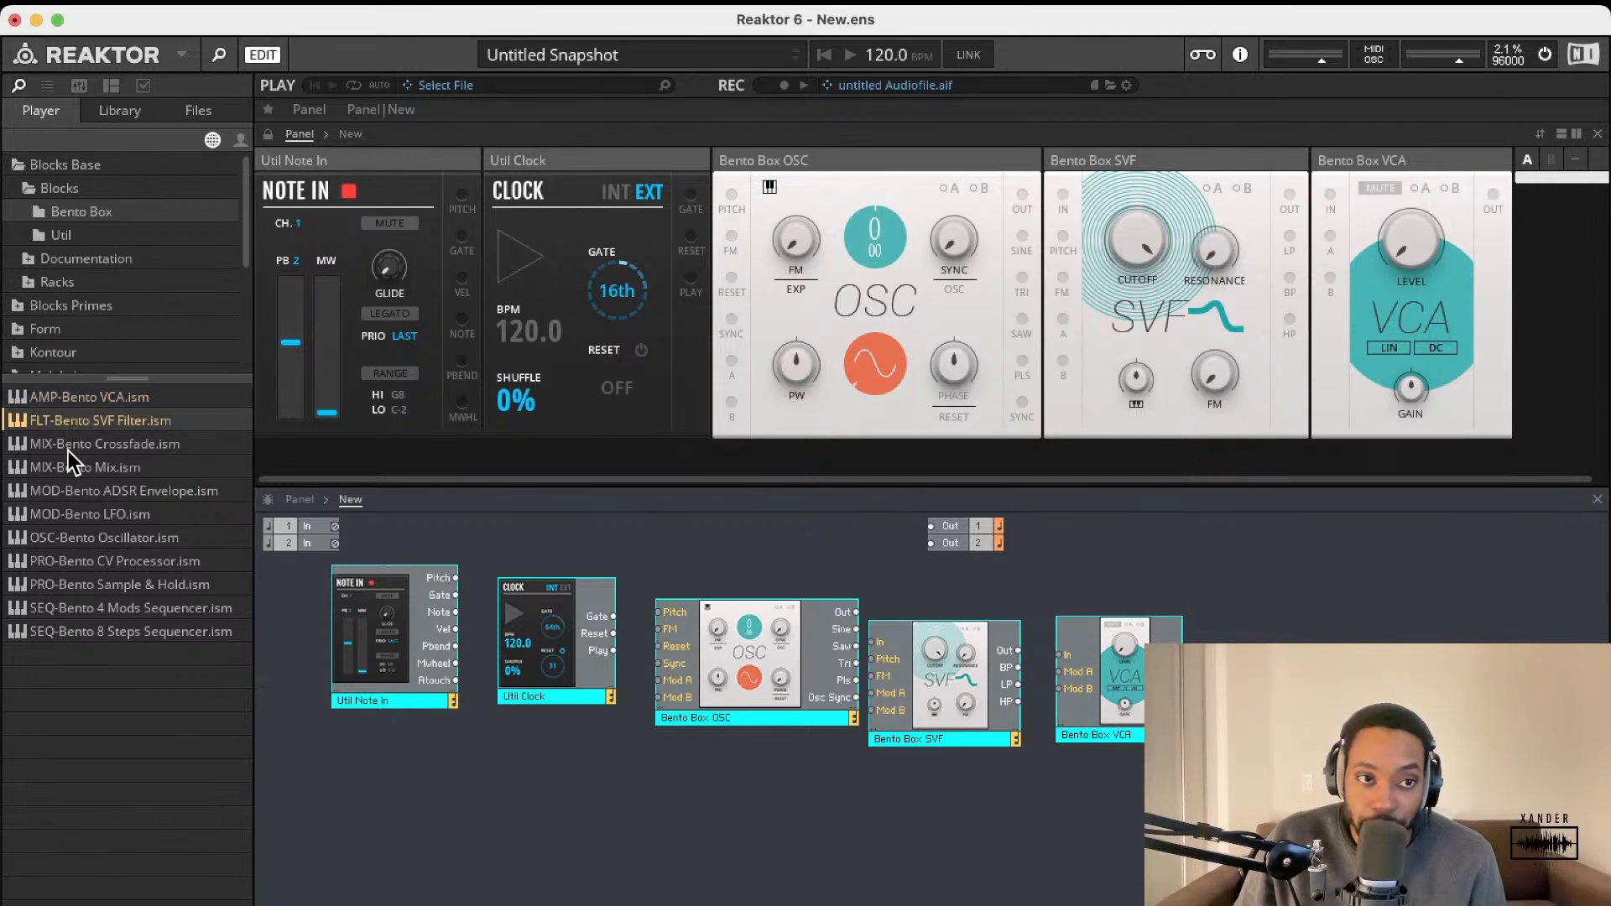
click(68, 450)
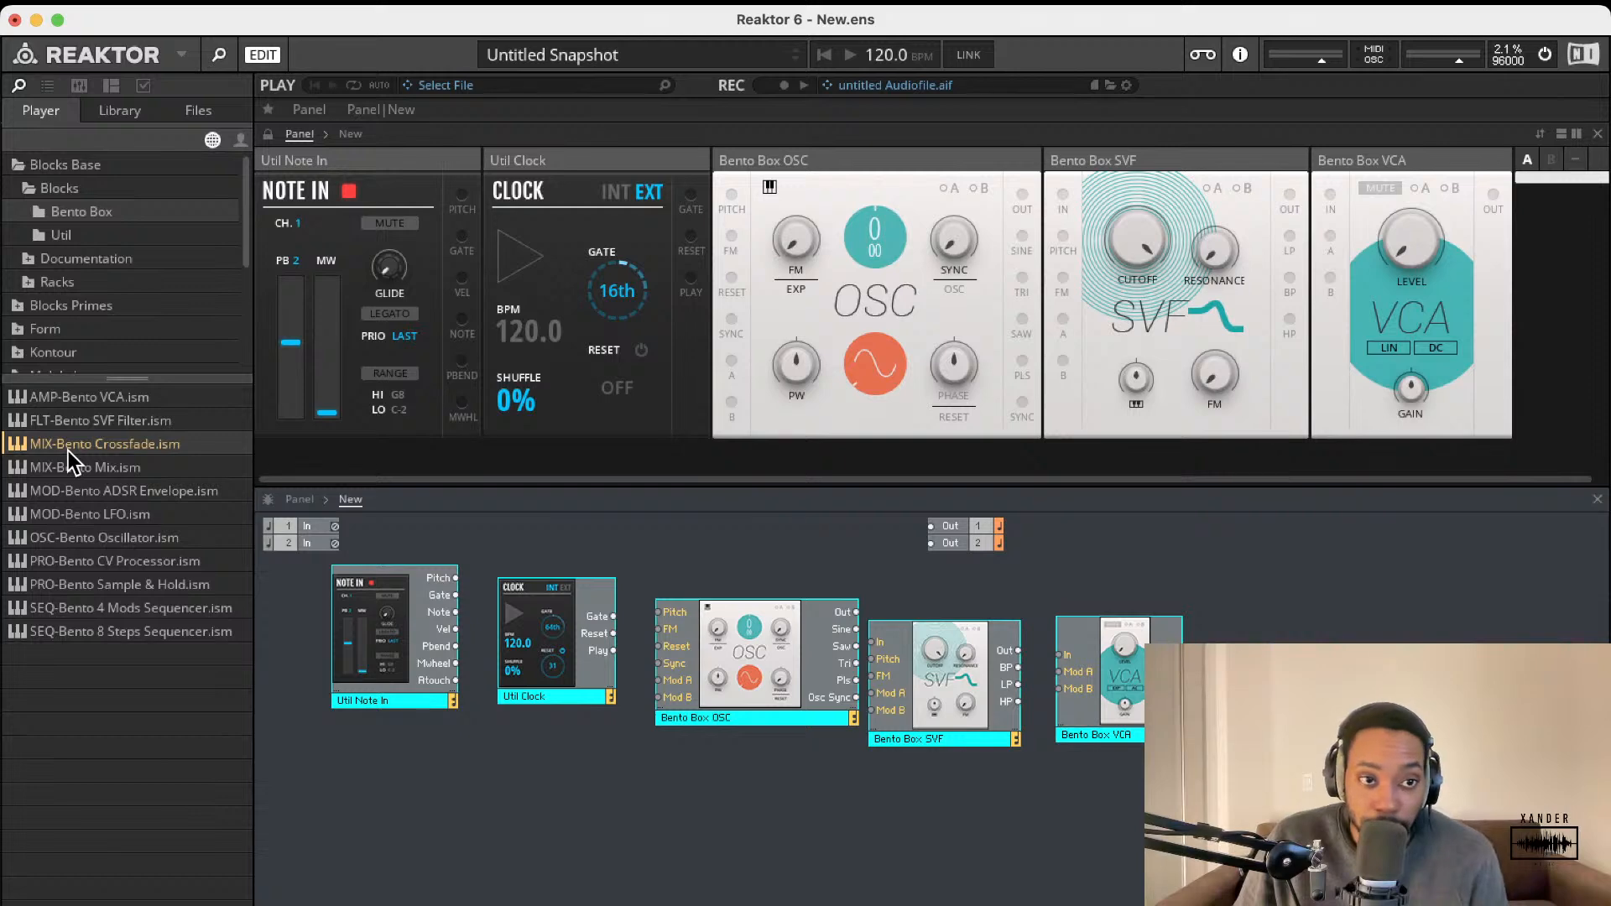
click(56, 493)
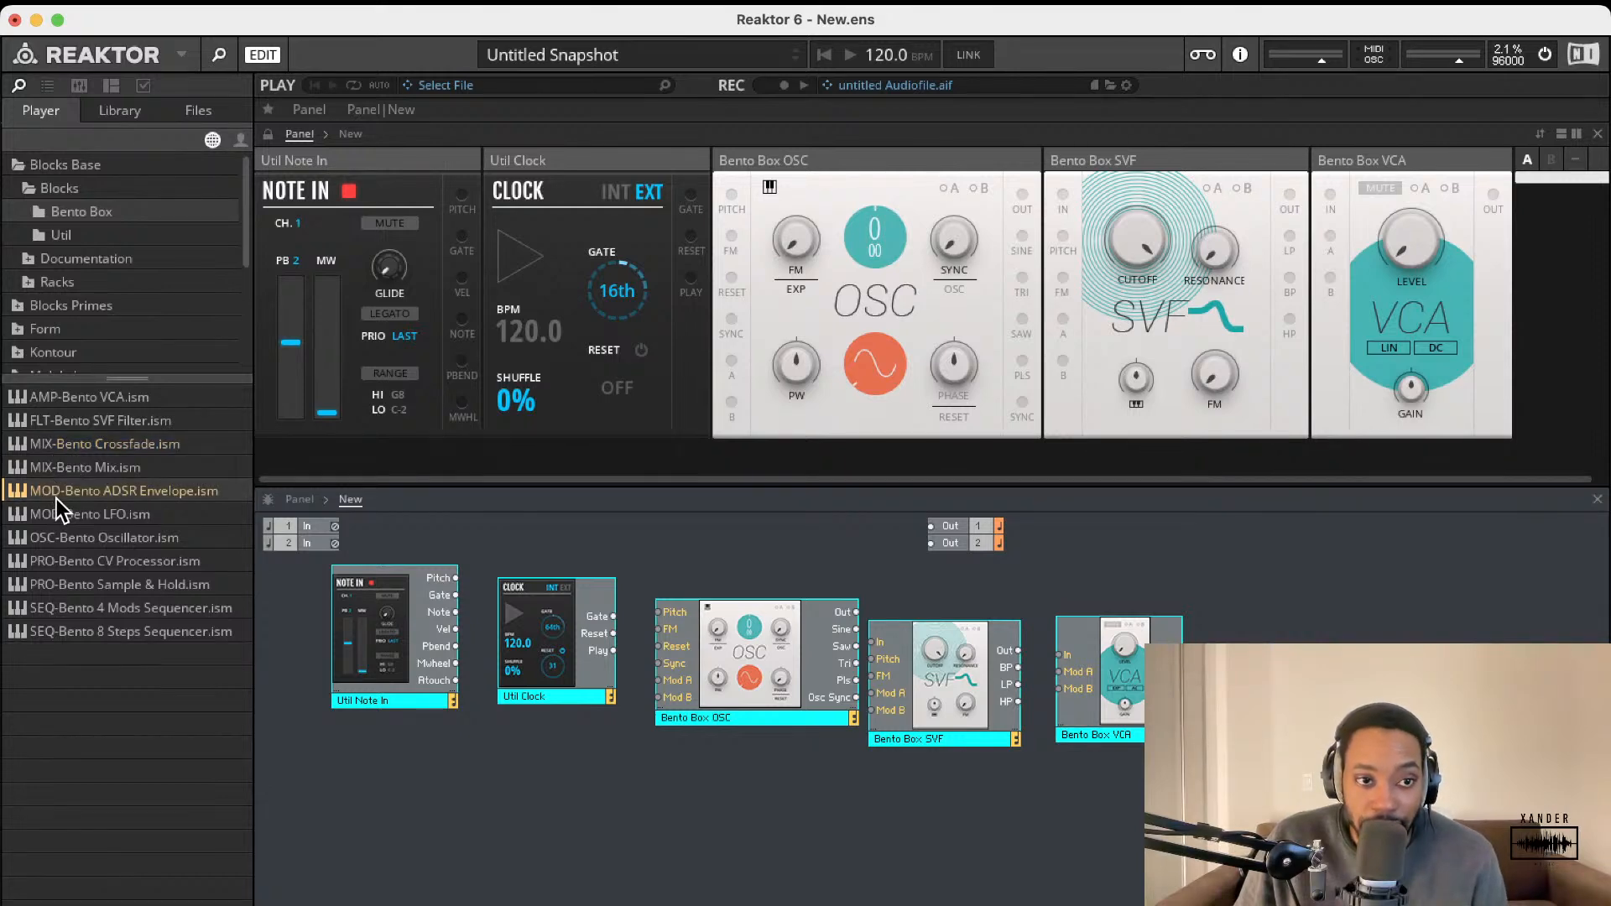
click(57, 541)
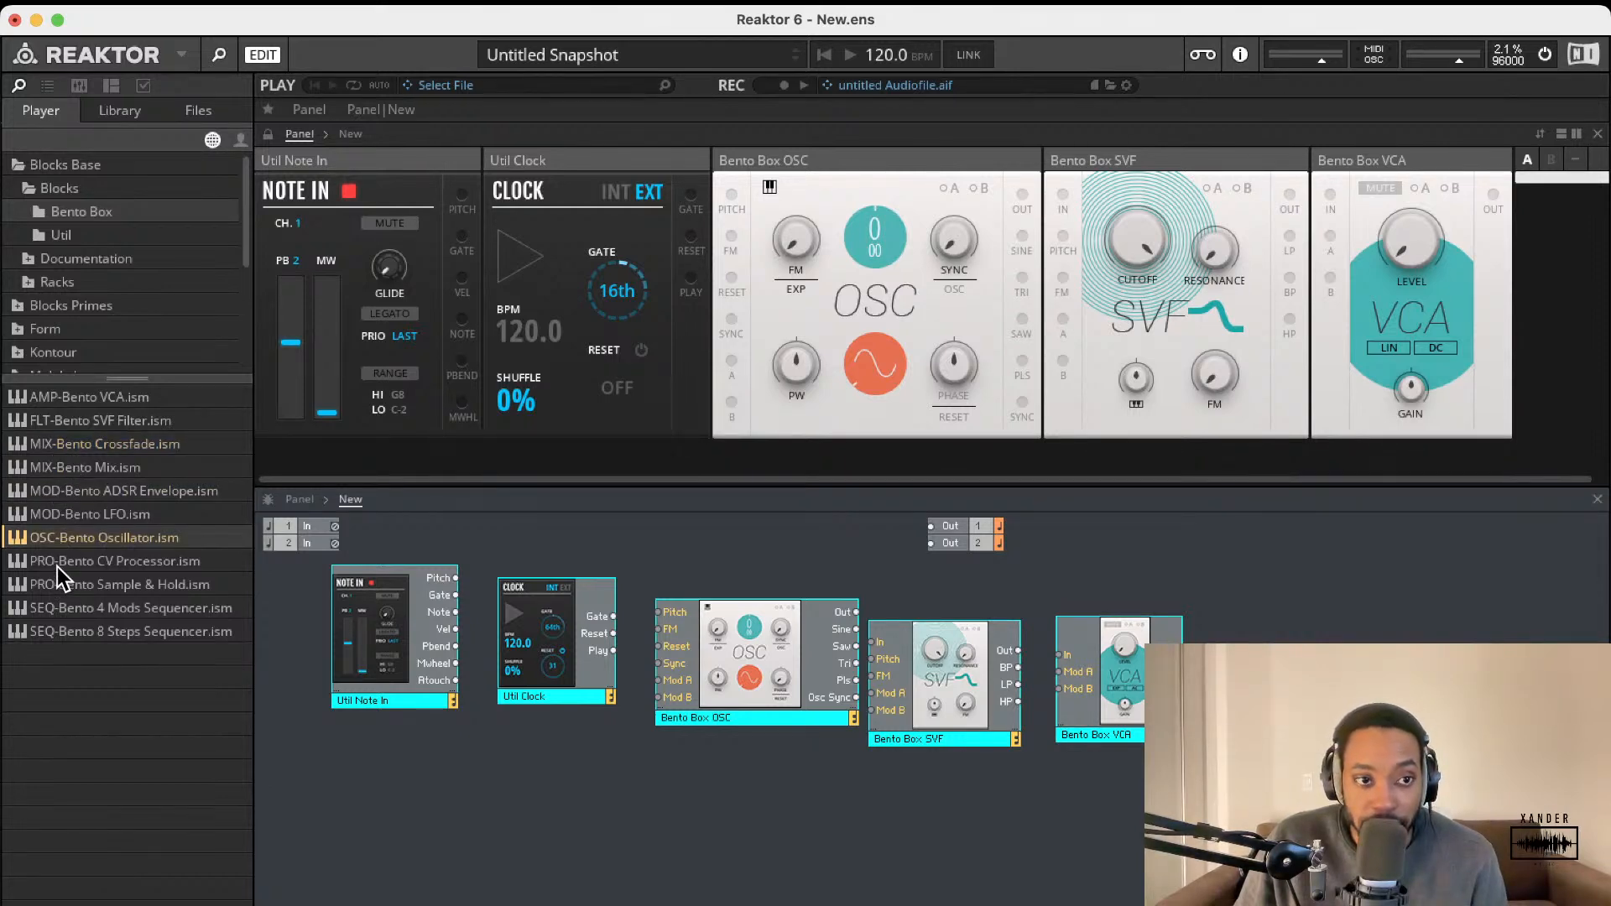
click(57, 565)
click(57, 609)
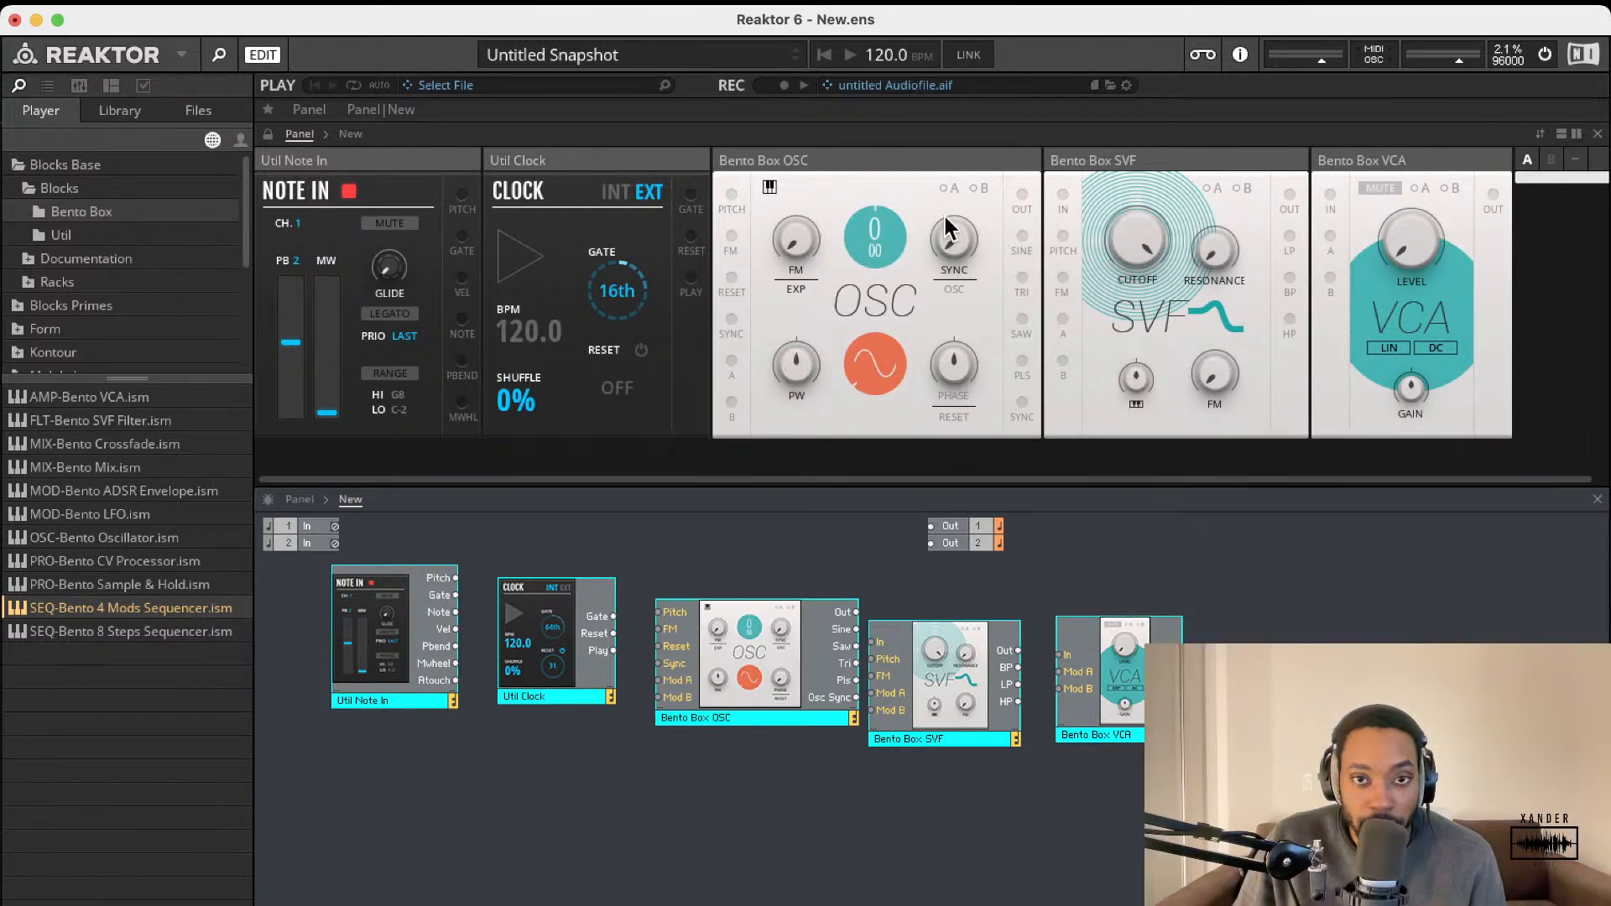
Step: Move both output terminals to the right of the VCA, raise the VCA, SVF and oscillator blocks, and lower the Clock slightly
drag(928, 520, 1133, 546)
drag(975, 545, 1270, 591)
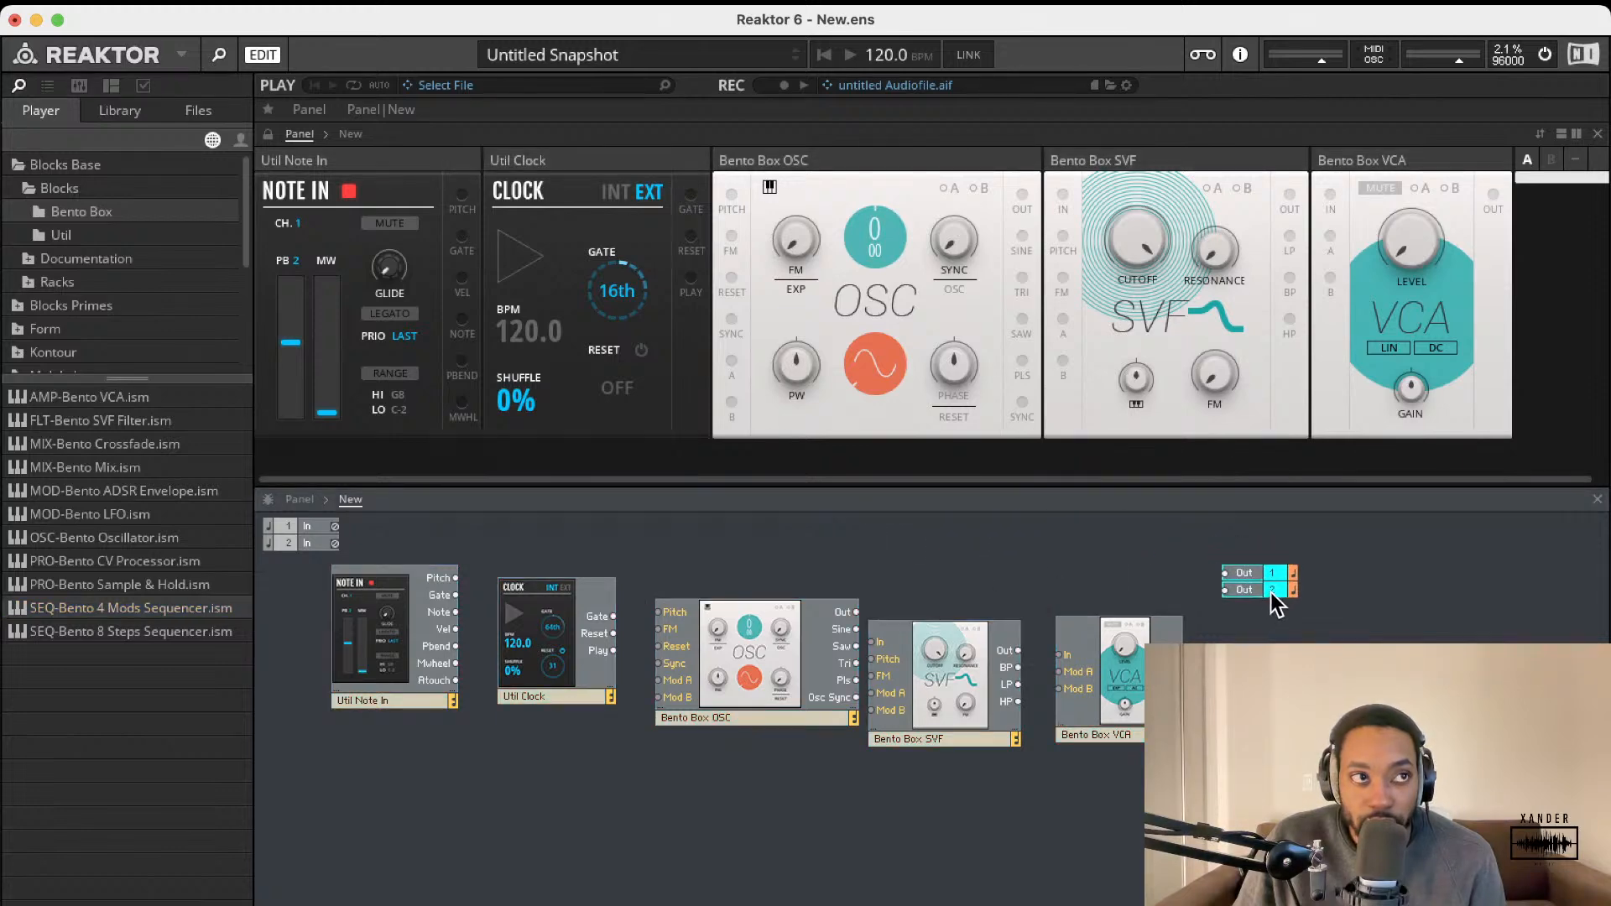
drag(1115, 671, 1090, 607)
drag(952, 692, 939, 626)
drag(753, 668, 723, 629)
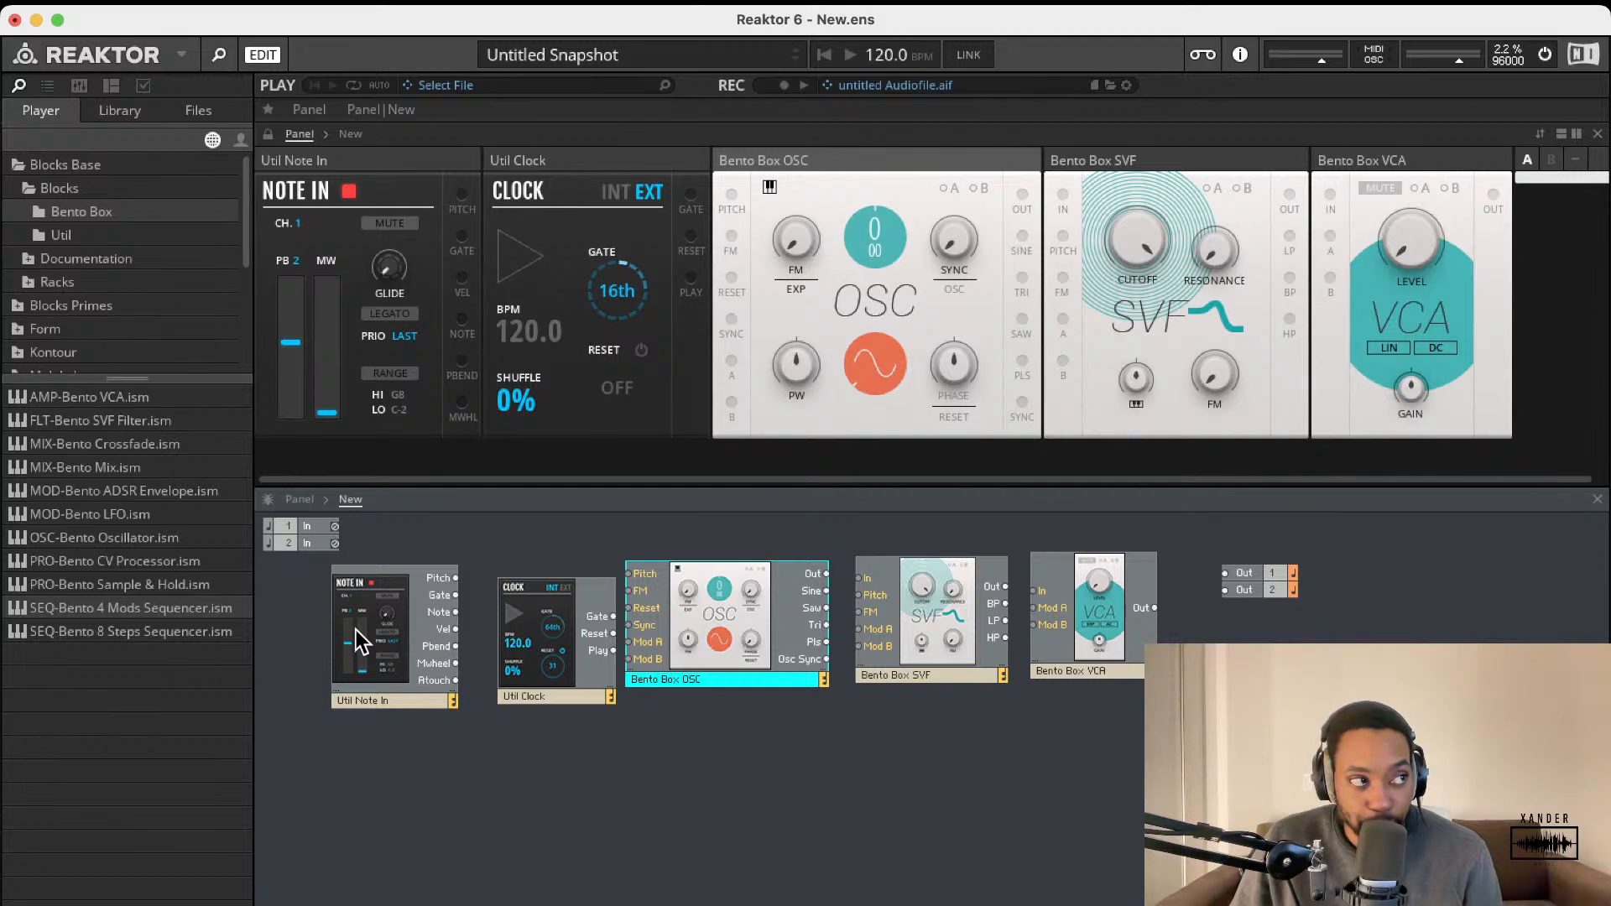
drag(538, 630, 529, 683)
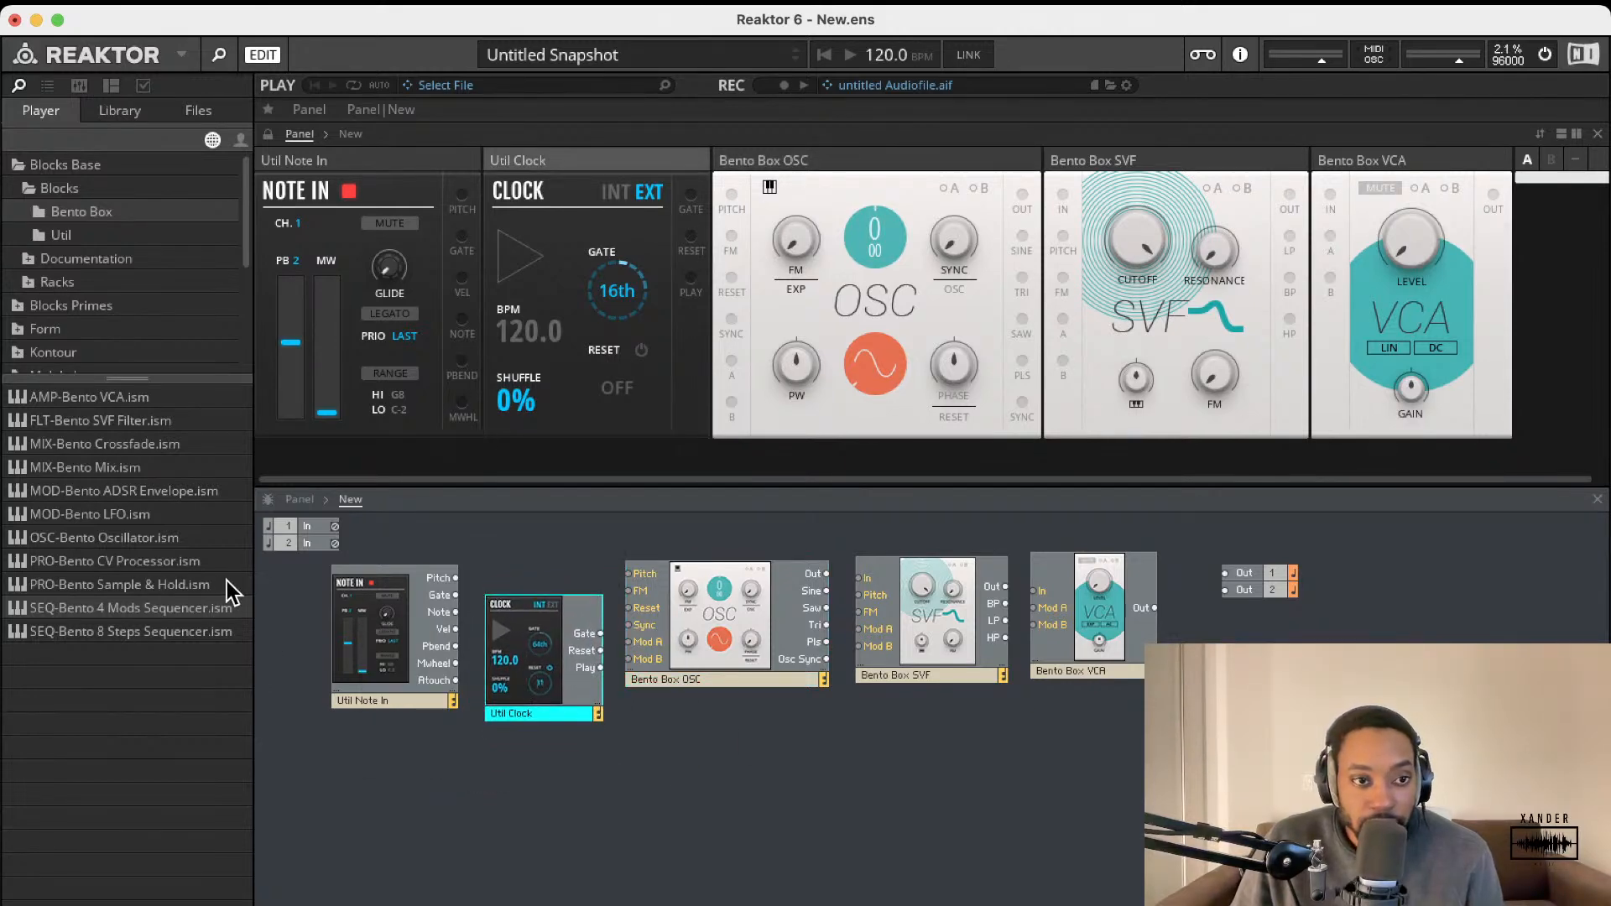
click(110, 234)
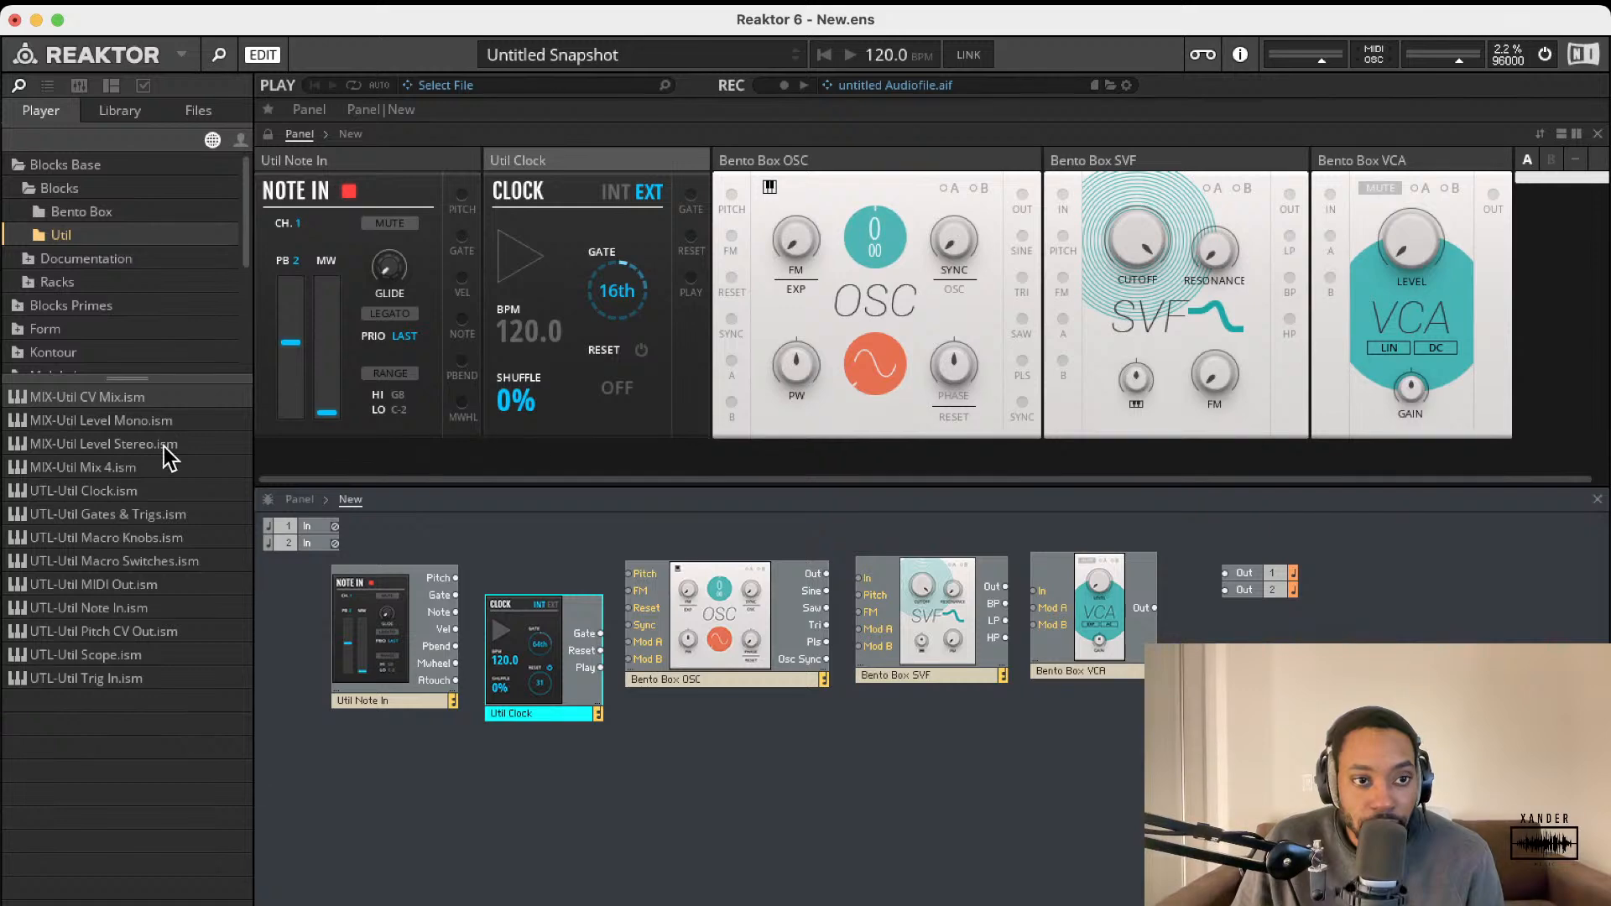
double_click(130, 608)
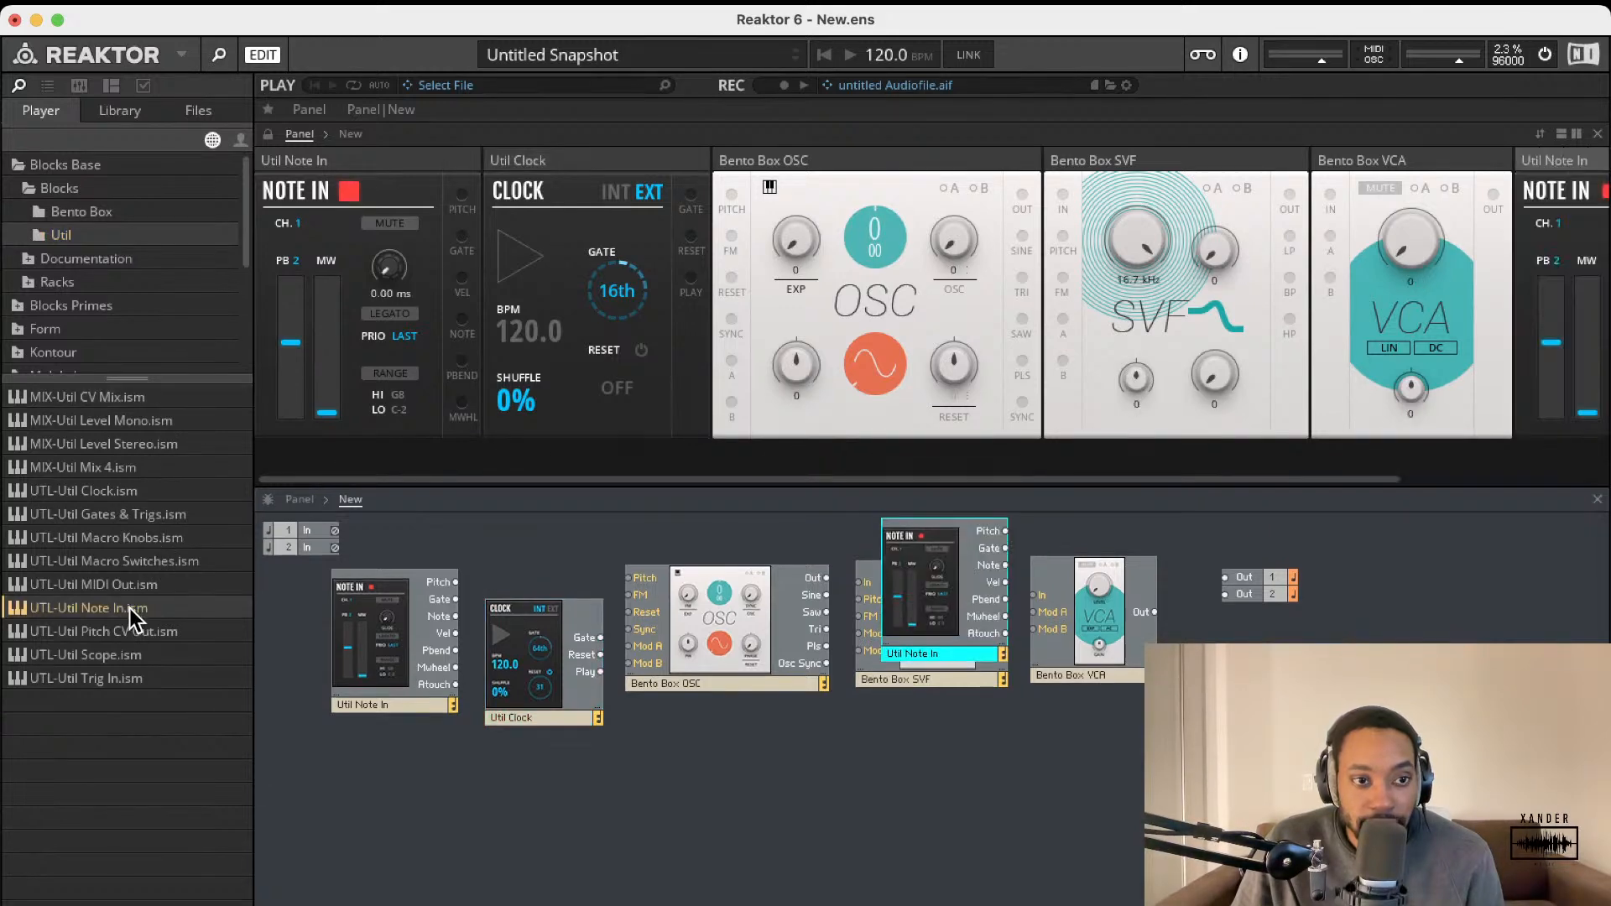
click(964, 587)
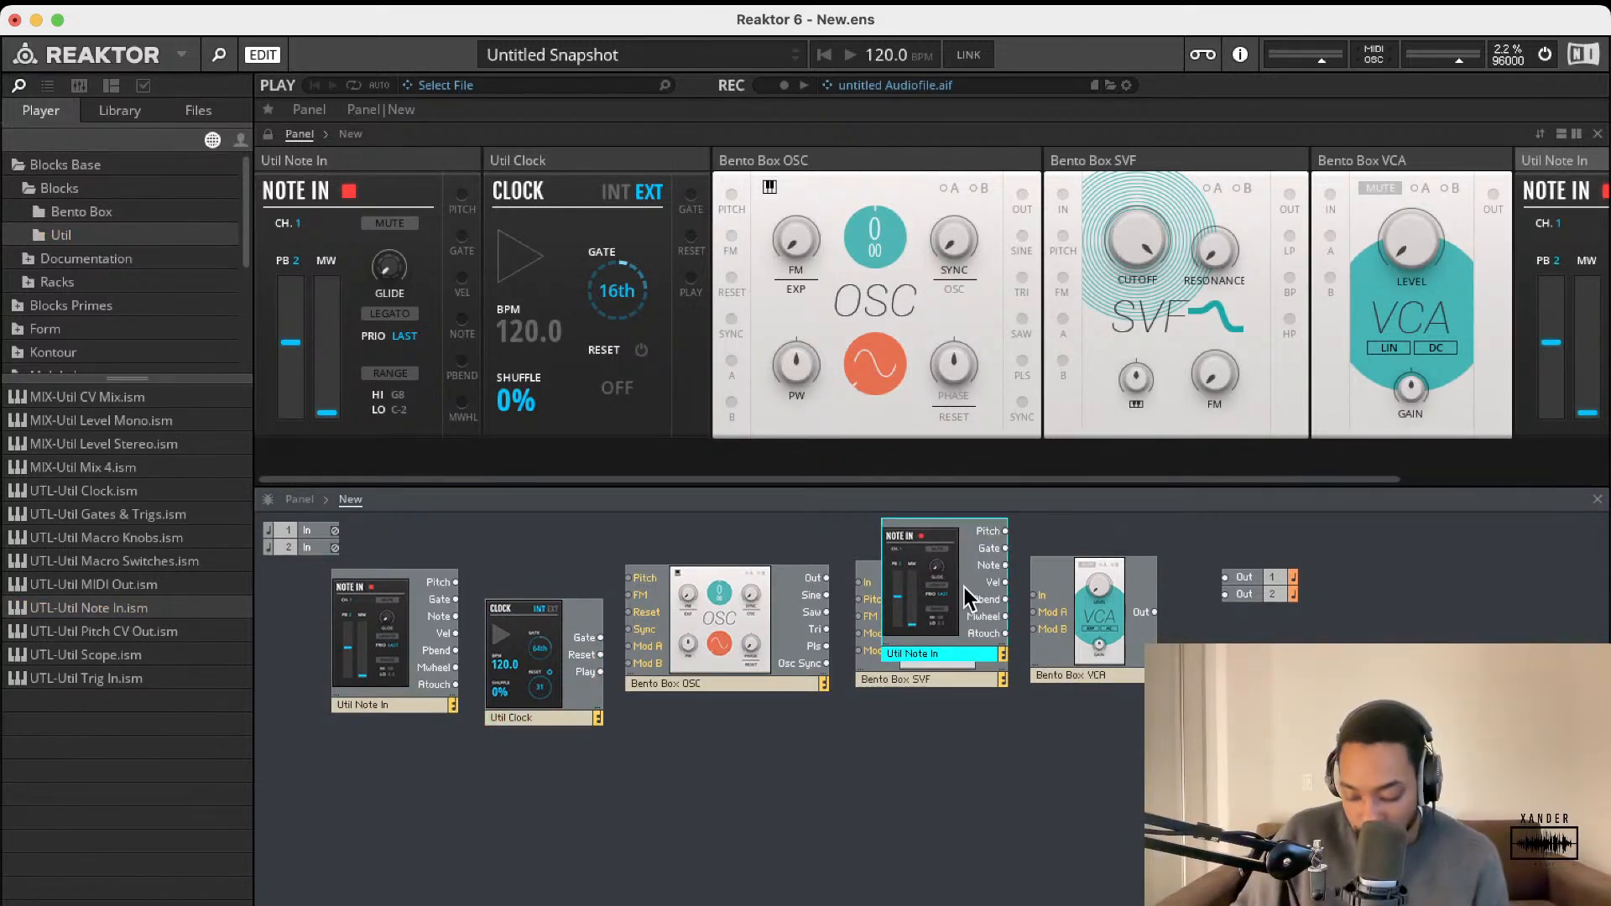
key(Delete)
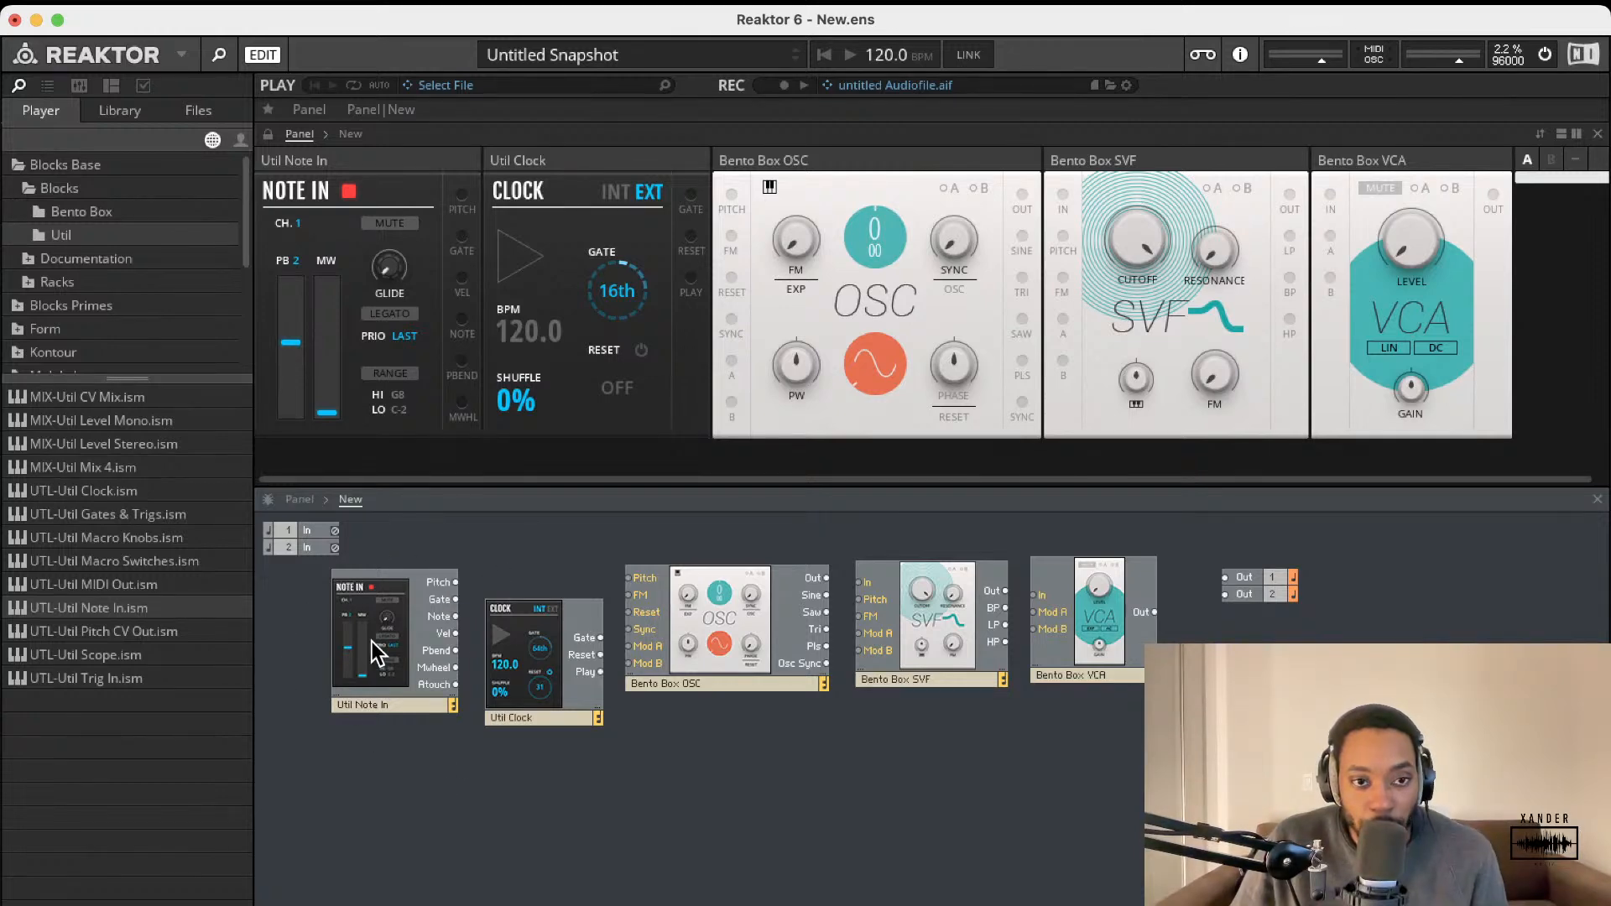
Step: Nudge the Note In block down and wire its Pitch output to the Pitch input of the Bento Box OSC
mouse_move(381, 668)
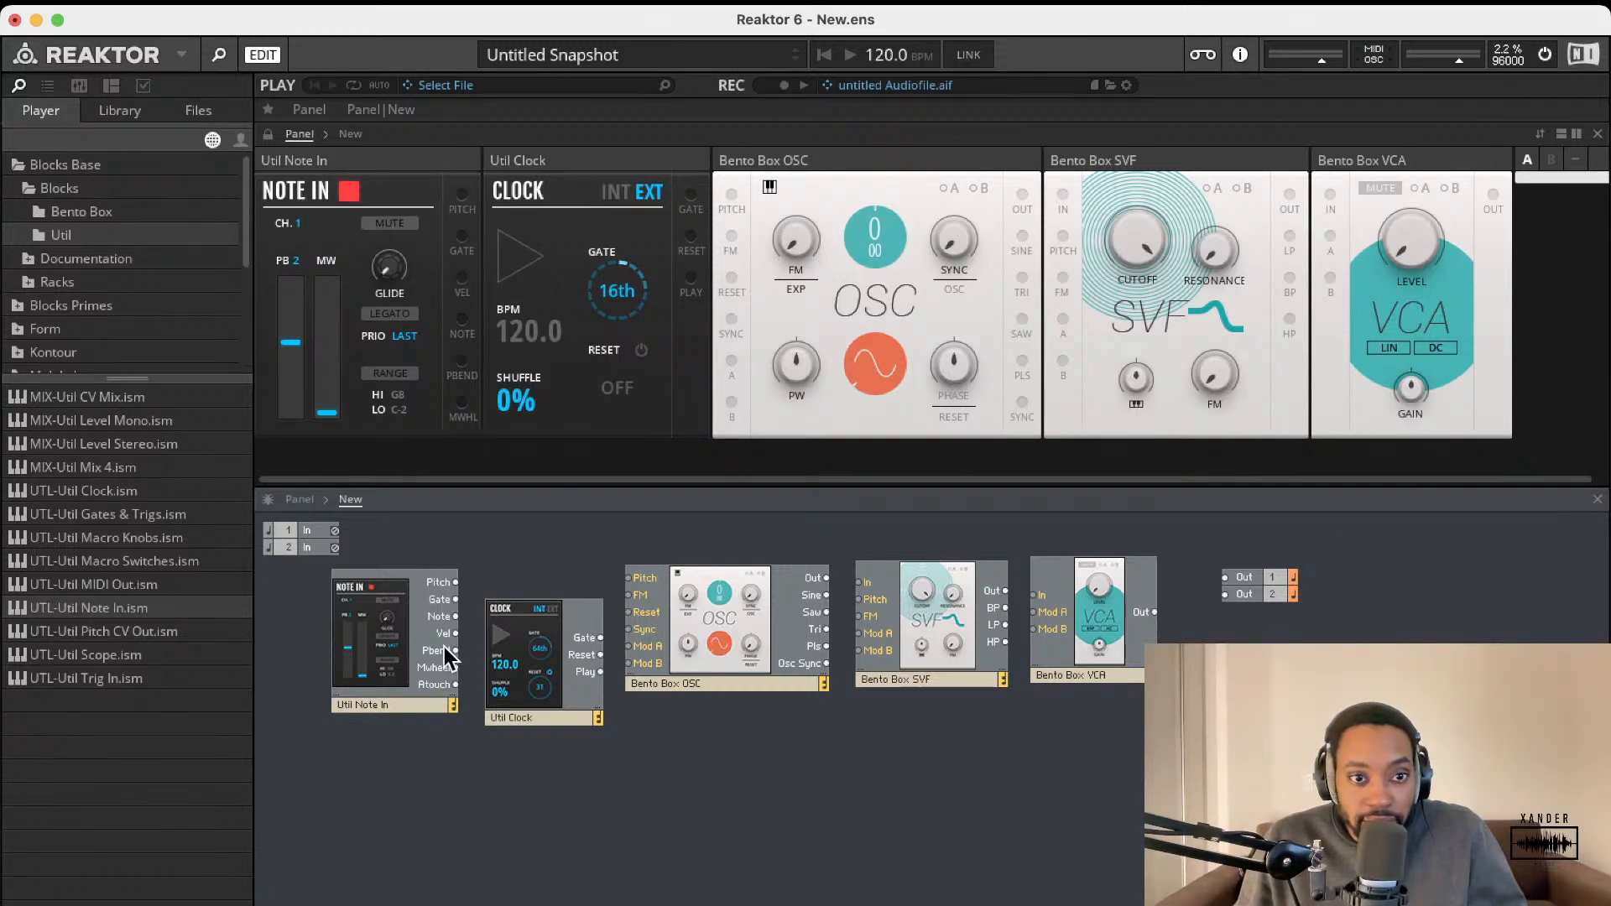
drag(404, 597, 401, 625)
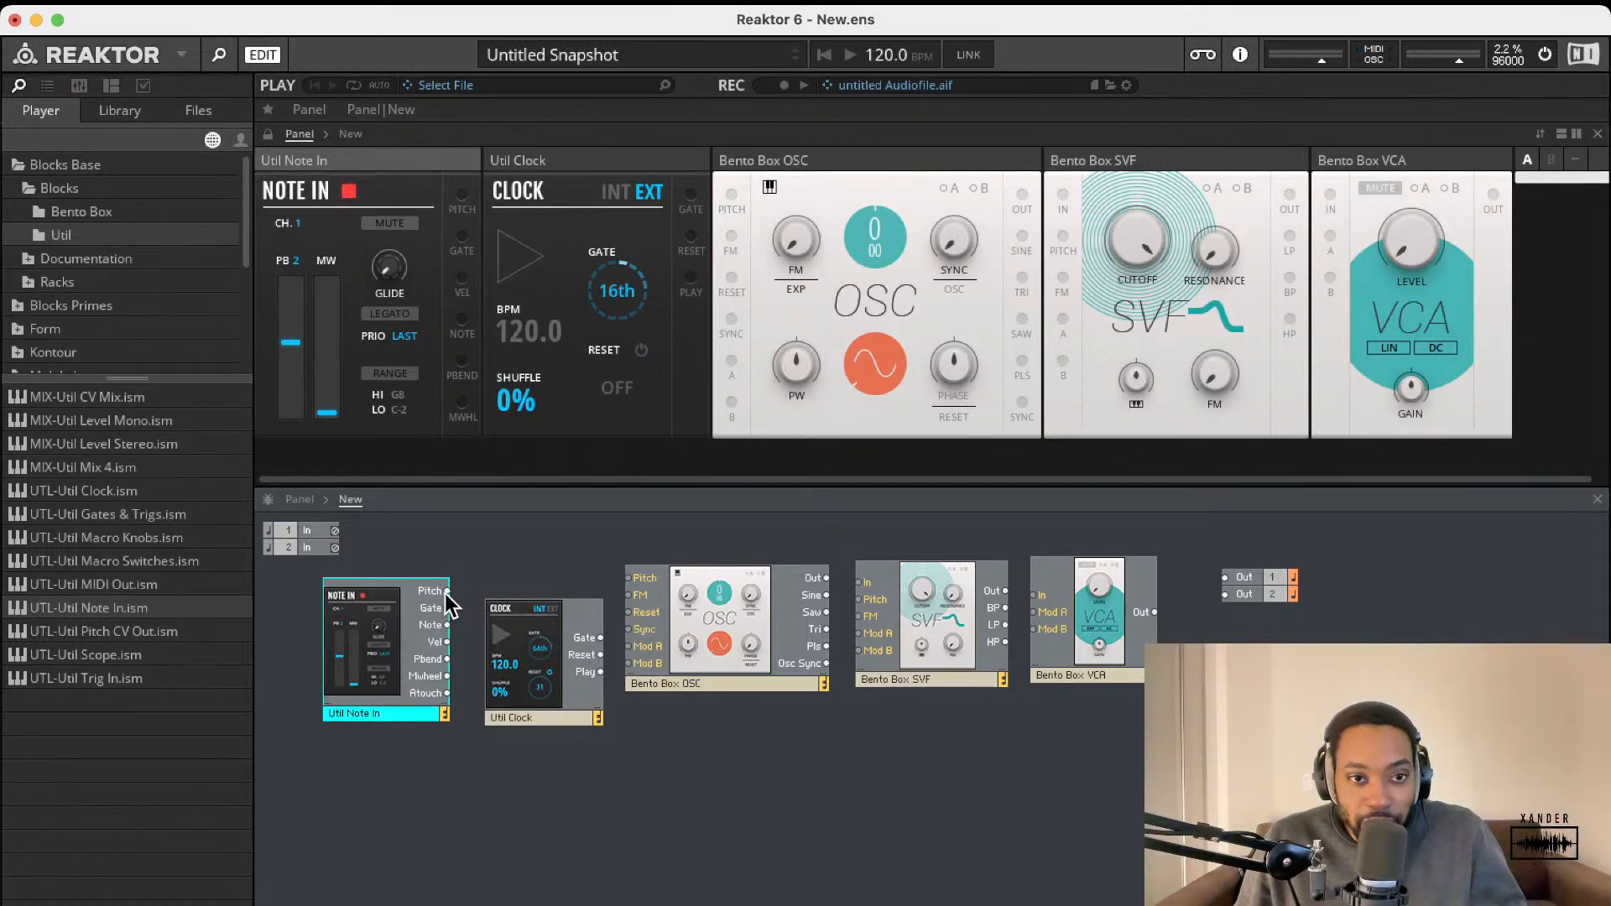
drag(609, 577, 631, 578)
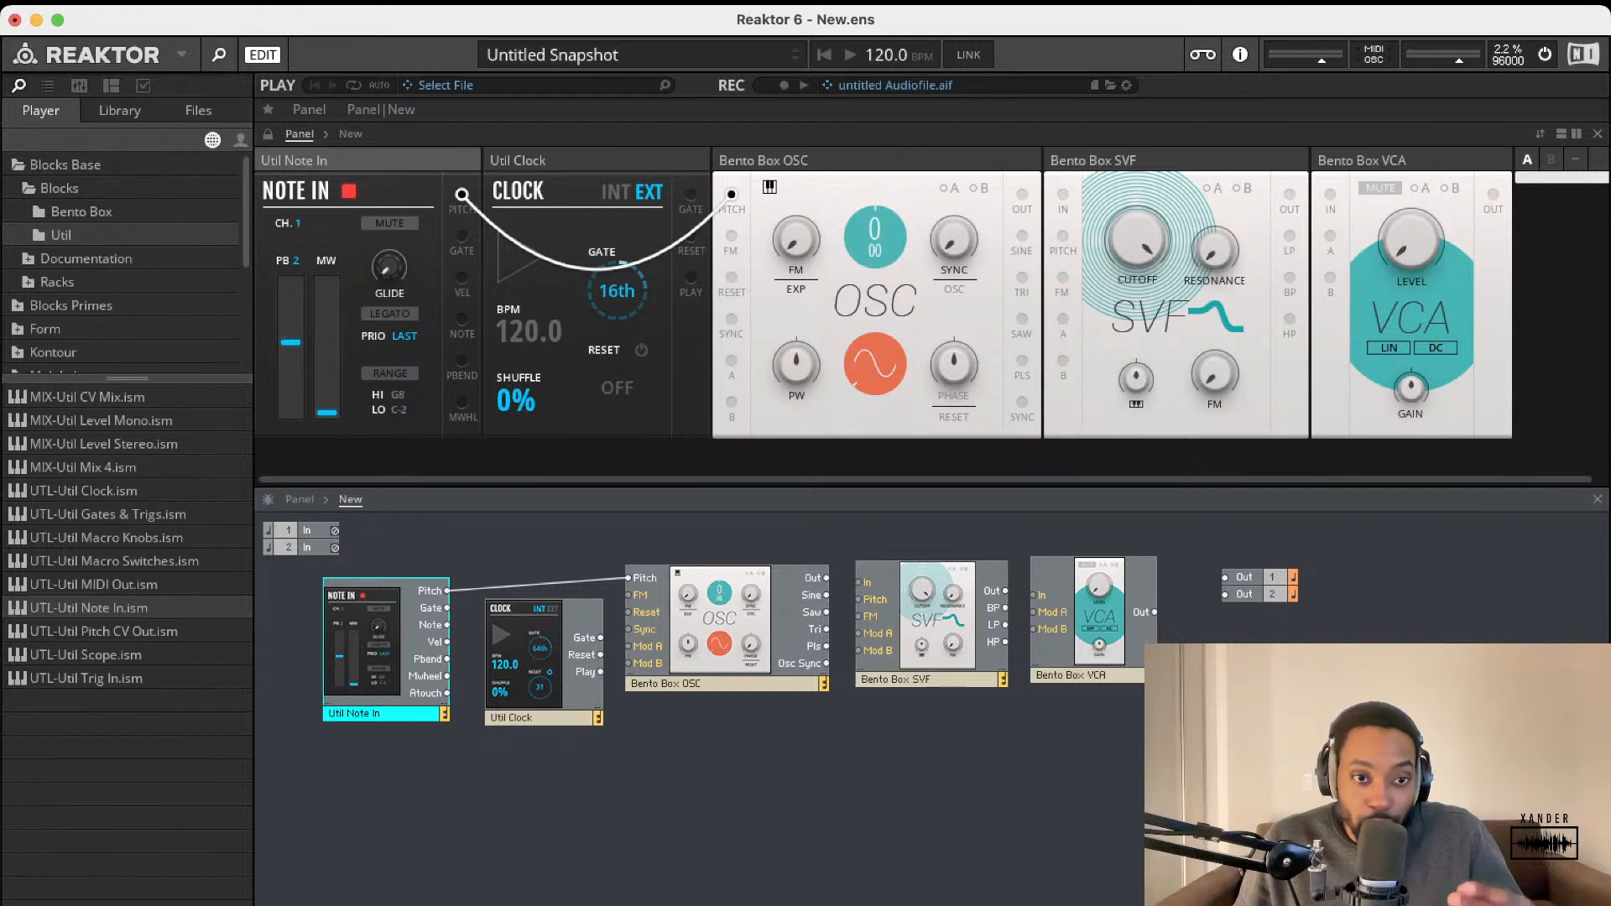
Step: Place the Clock block below Note In and move the oscillator closer to Note In
drag(522, 658, 359, 798)
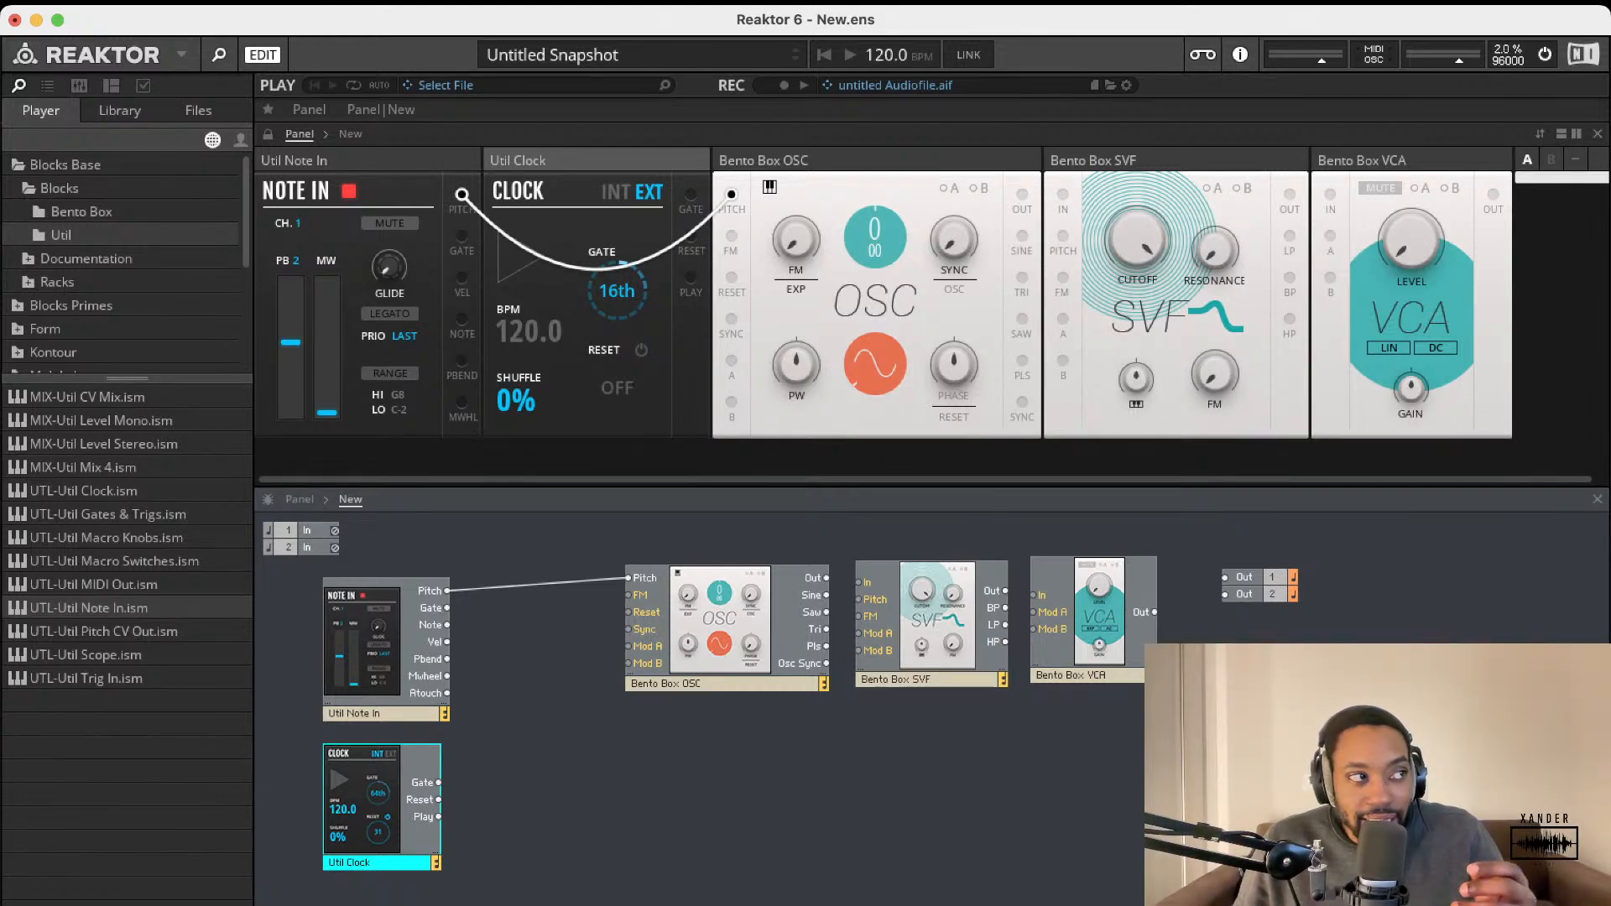
drag(722, 618, 641, 644)
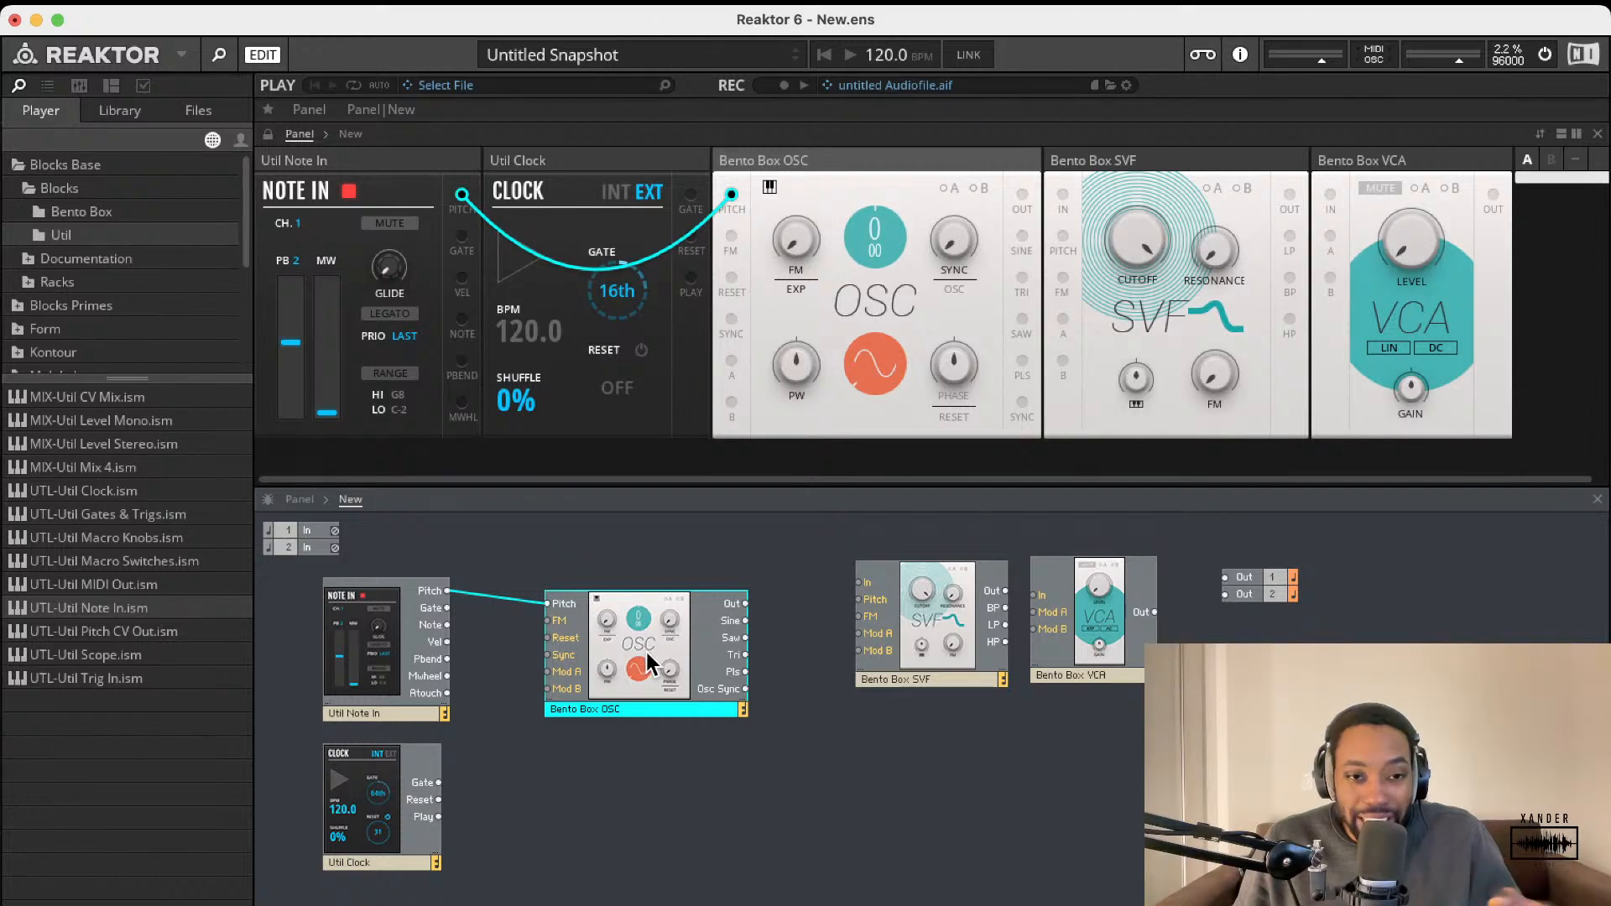
Step: Change the Bento Box OSC waveform from sine to sawtooth
click(912, 258)
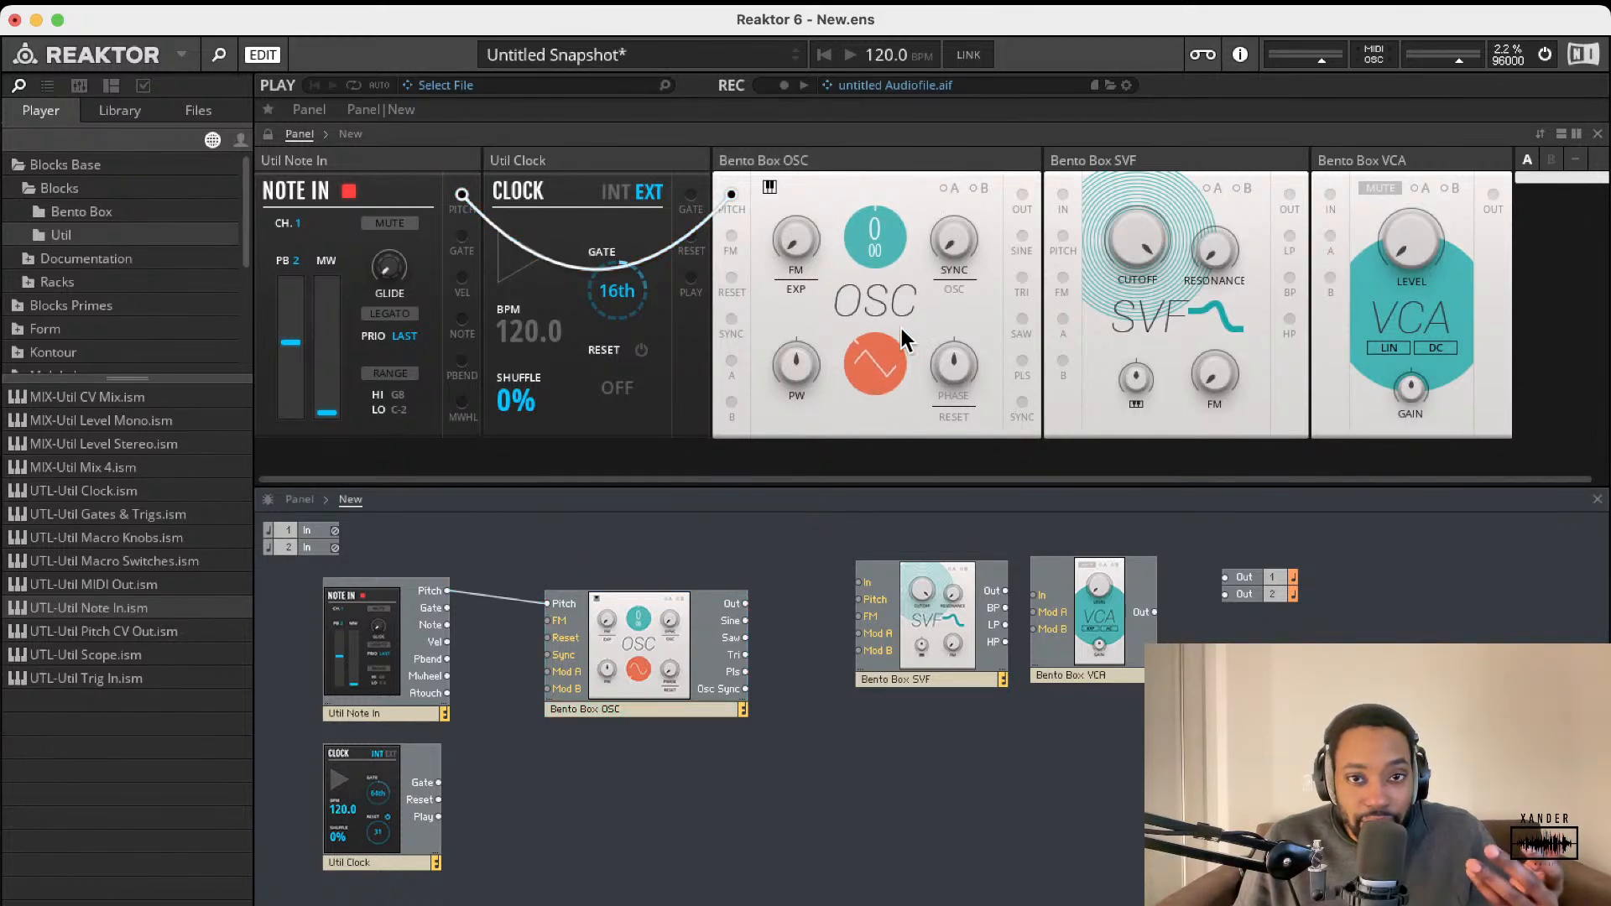
drag(870, 361, 871, 351)
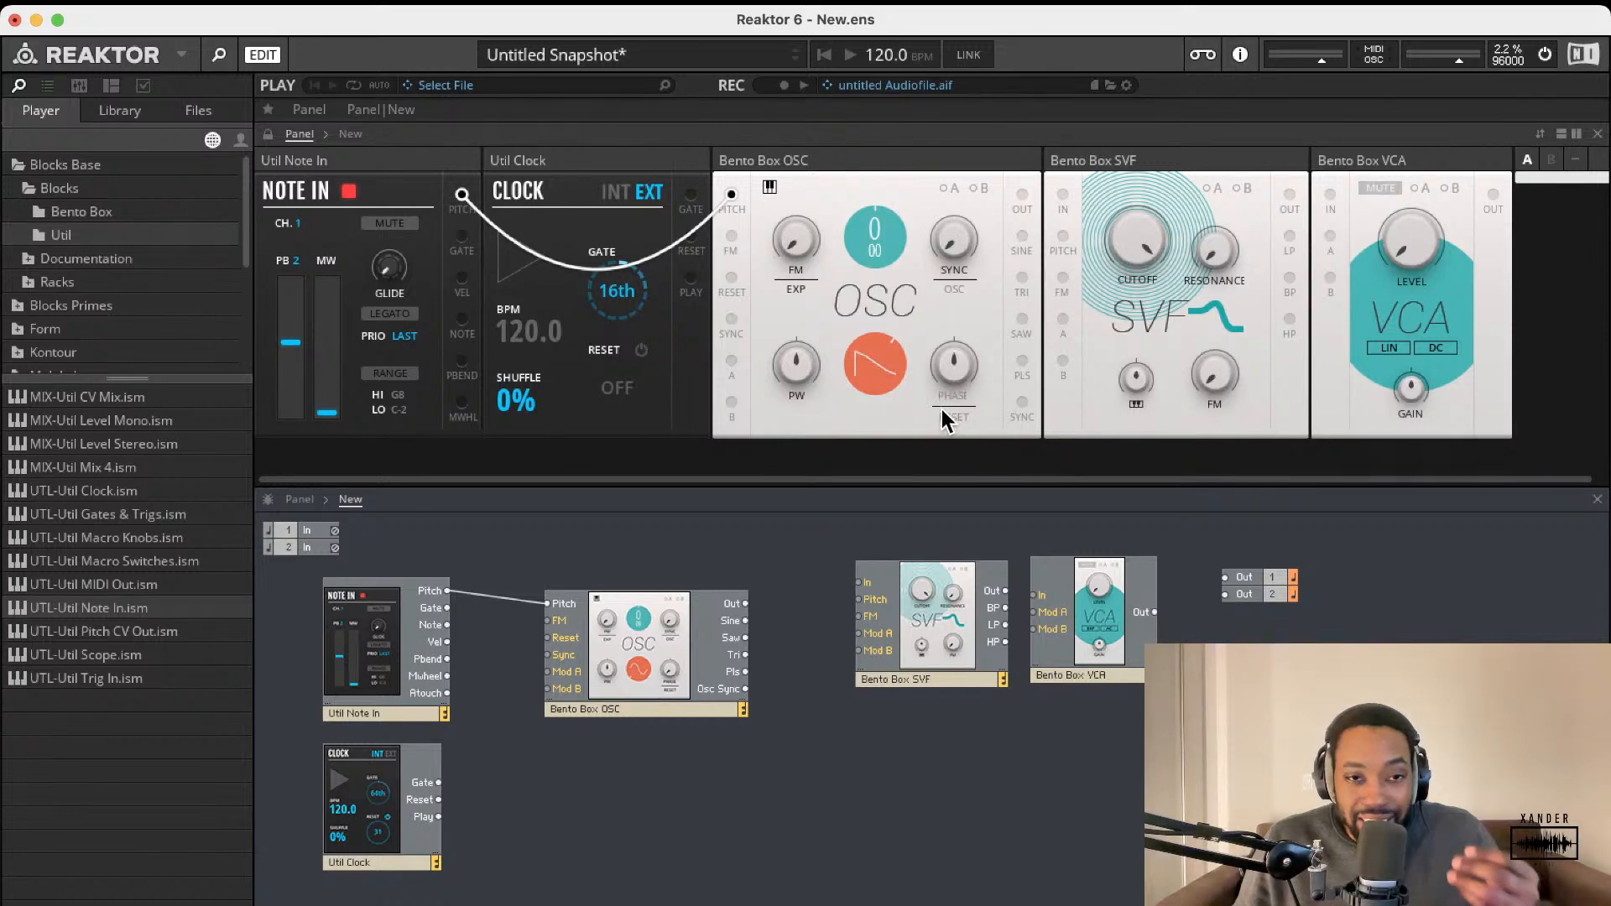
drag(870, 349, 869, 324)
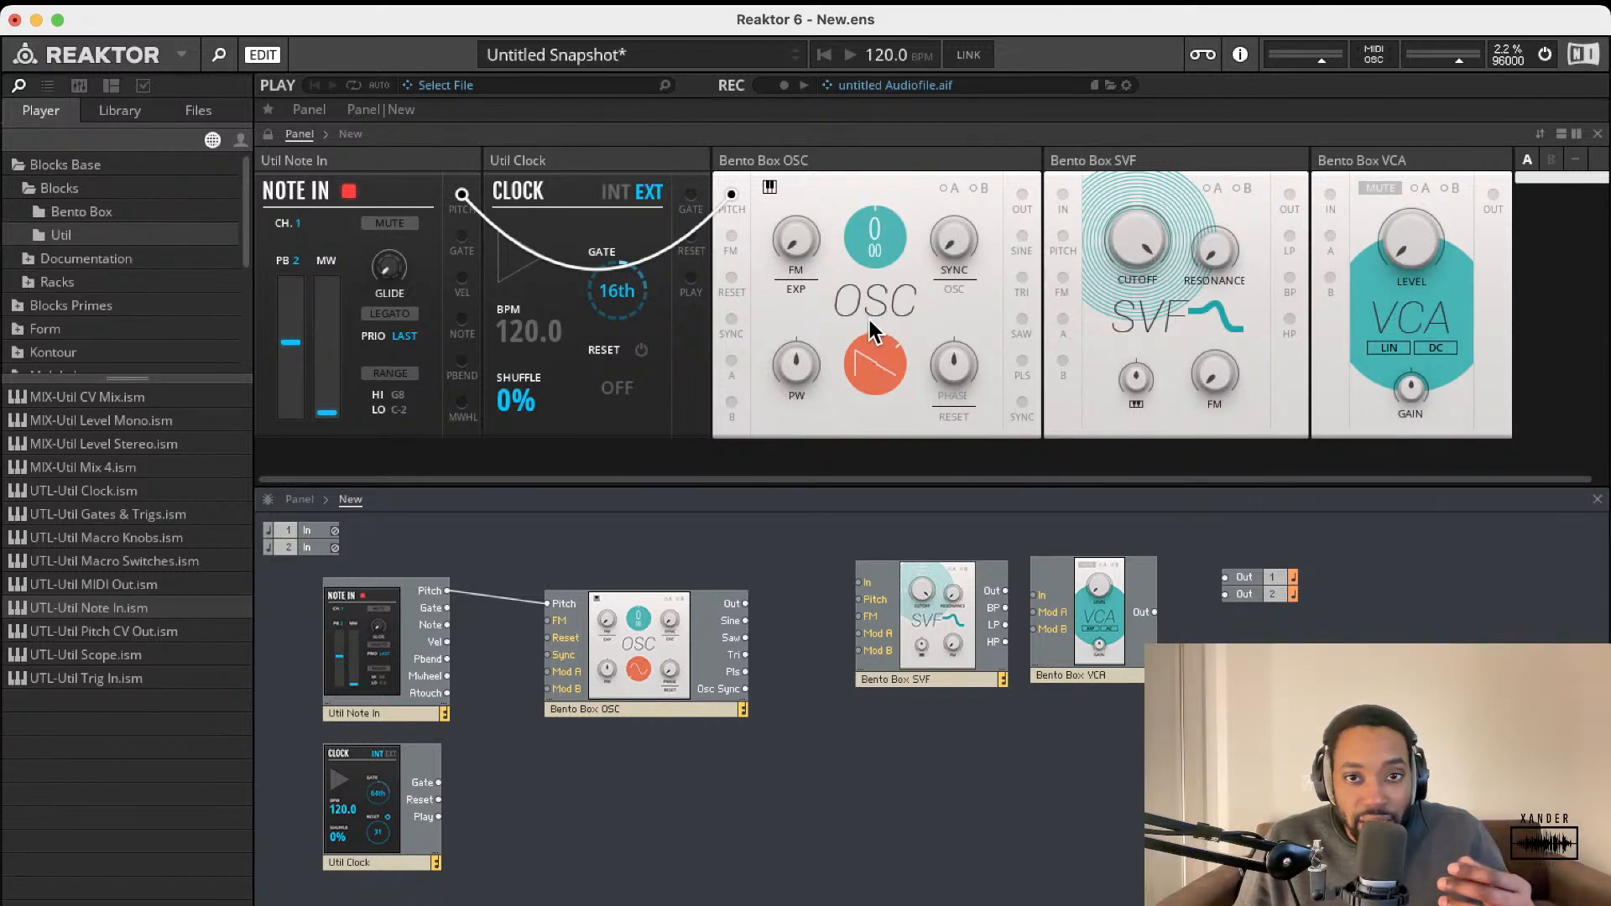
drag(854, 386, 874, 384)
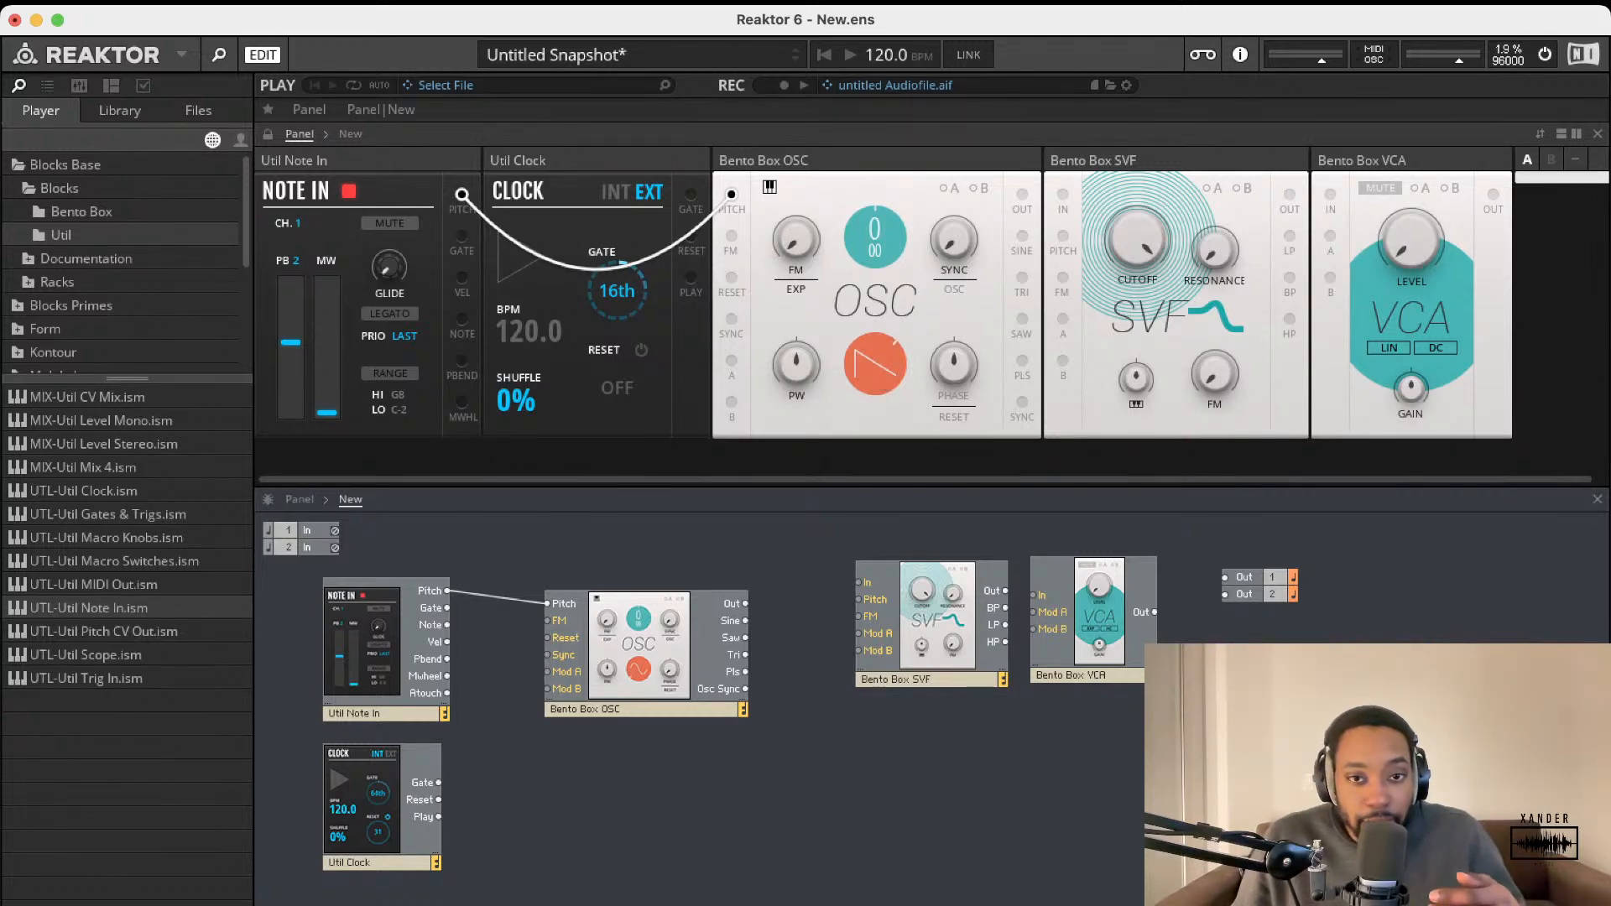
Step: Move the Bento Box SVF block slightly down and closer to the oscillator in the structure
drag(965, 615, 938, 626)
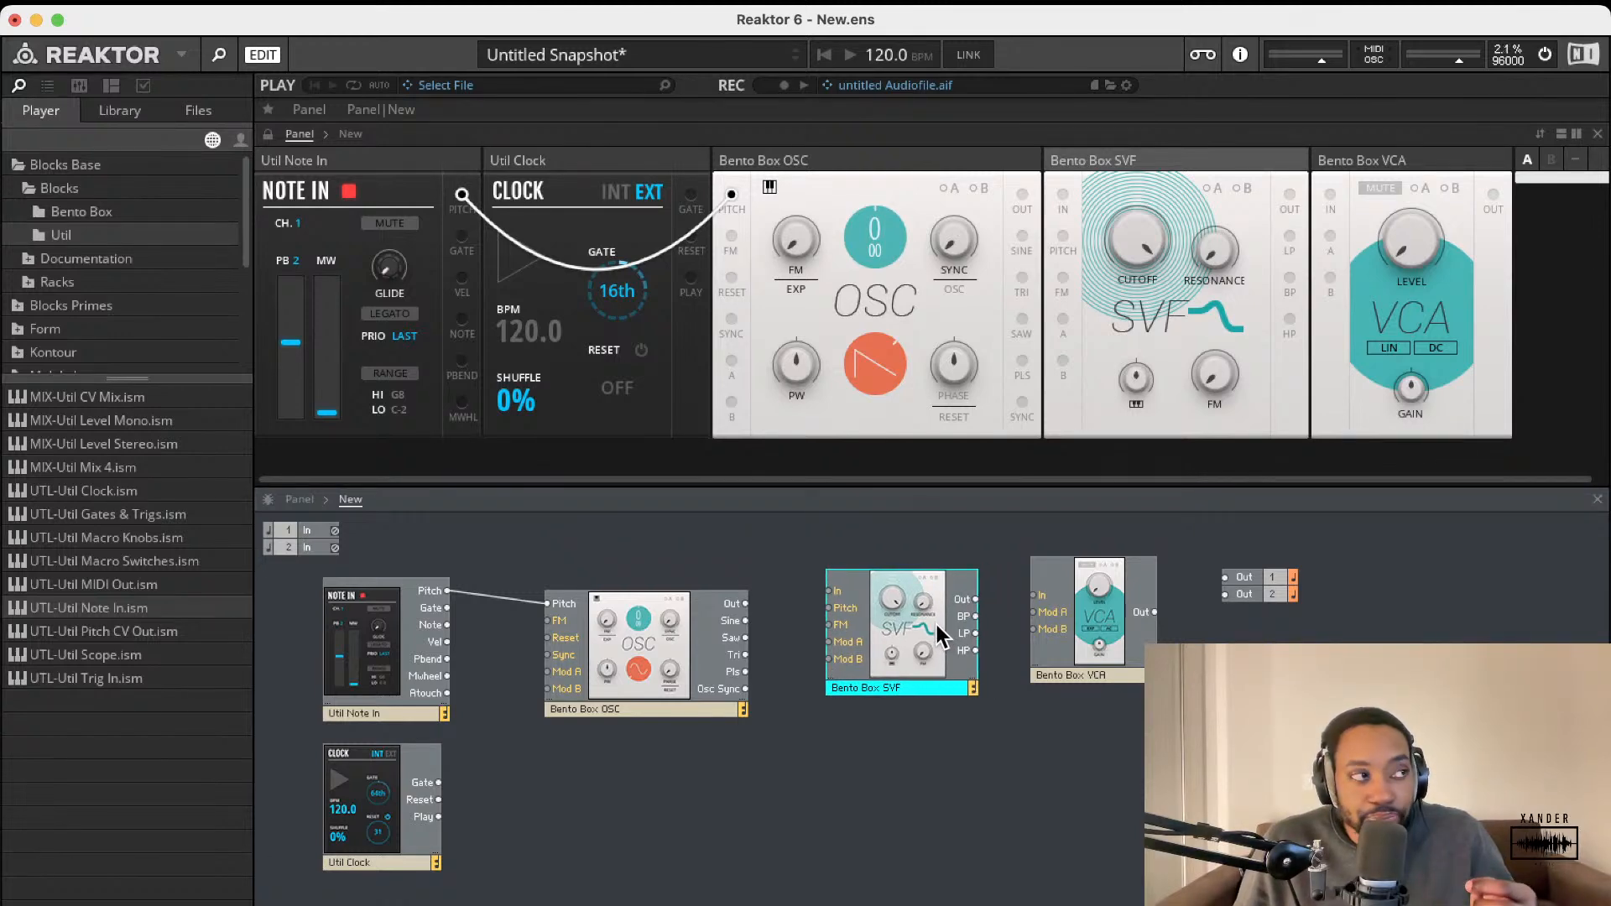
drag(936, 624, 926, 625)
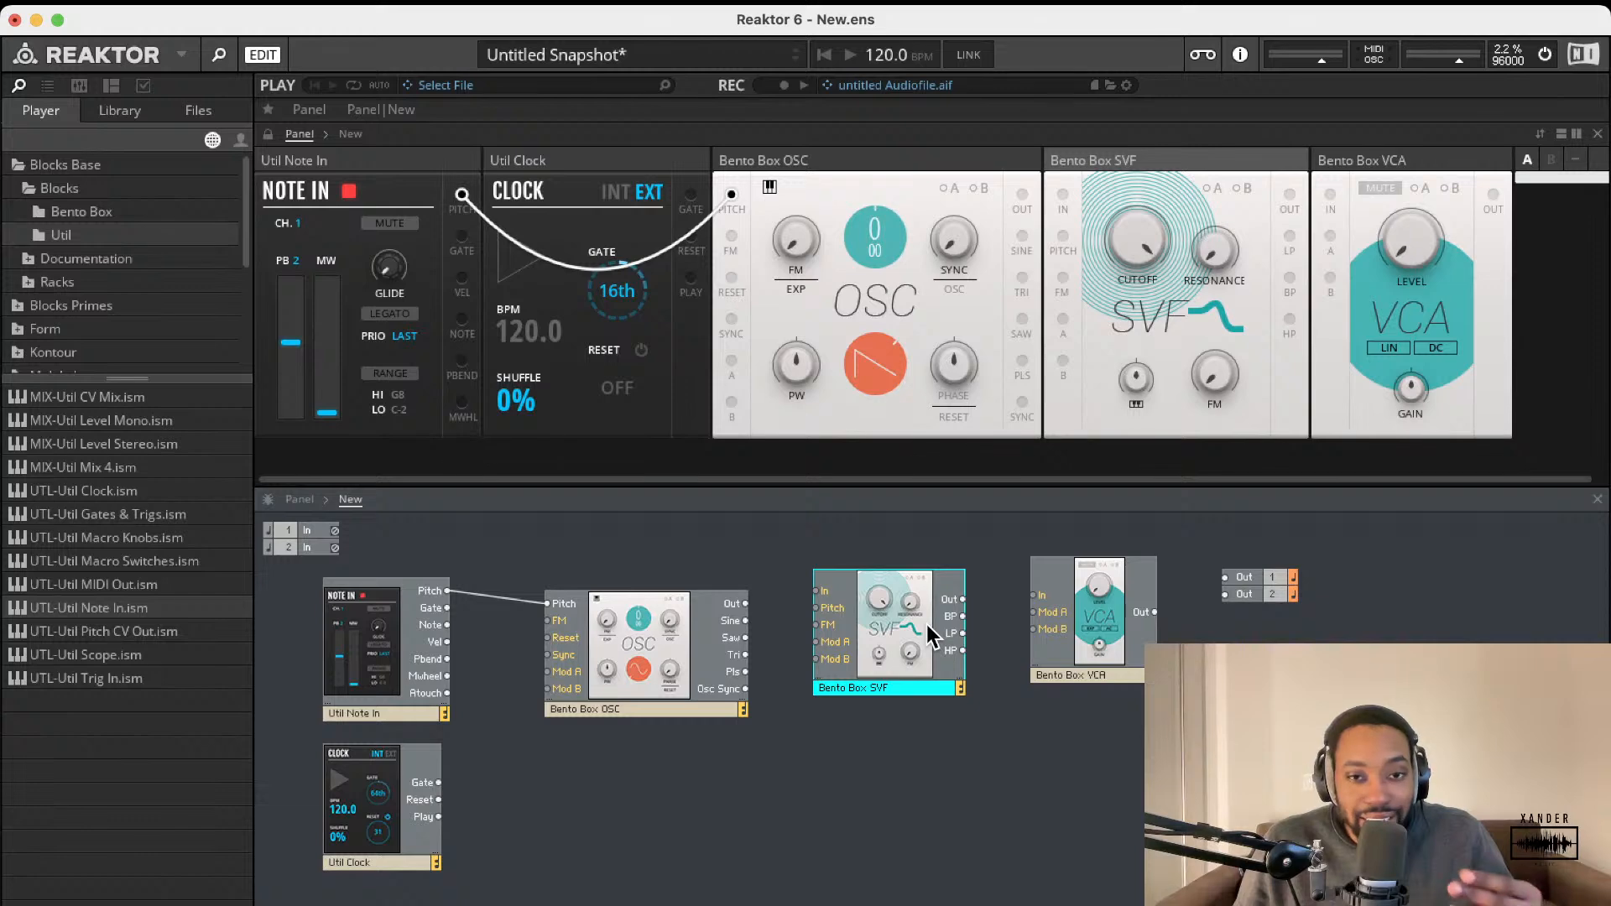
mouse_move(924, 623)
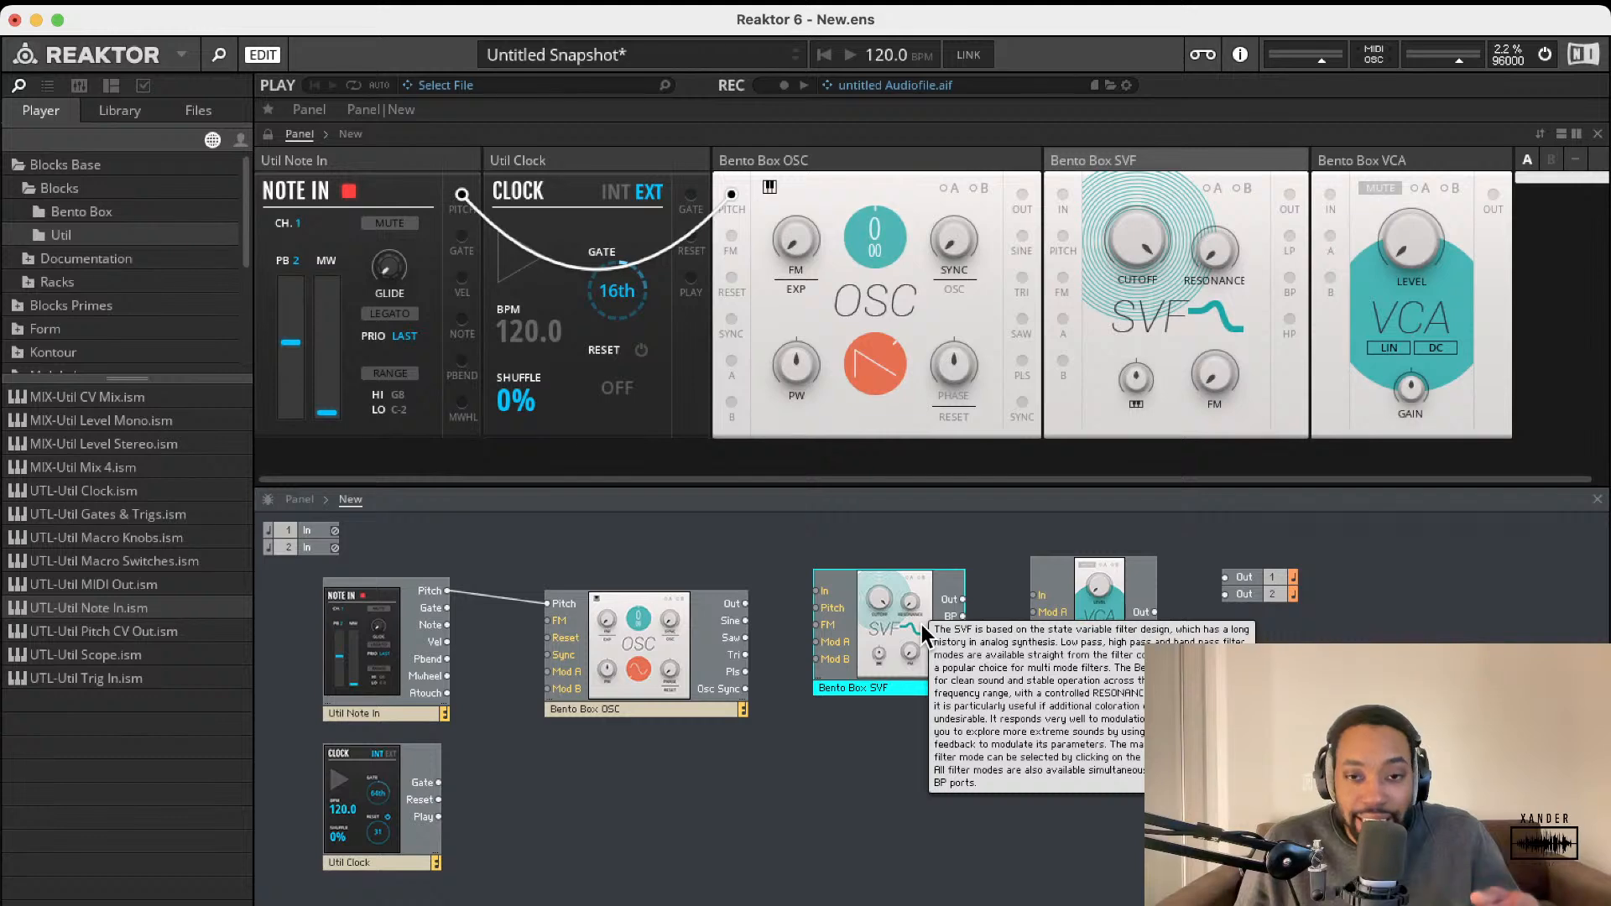
Step: Switch the Bento Box SVF filter mode to high pass
drag(1203, 312, 1200, 332)
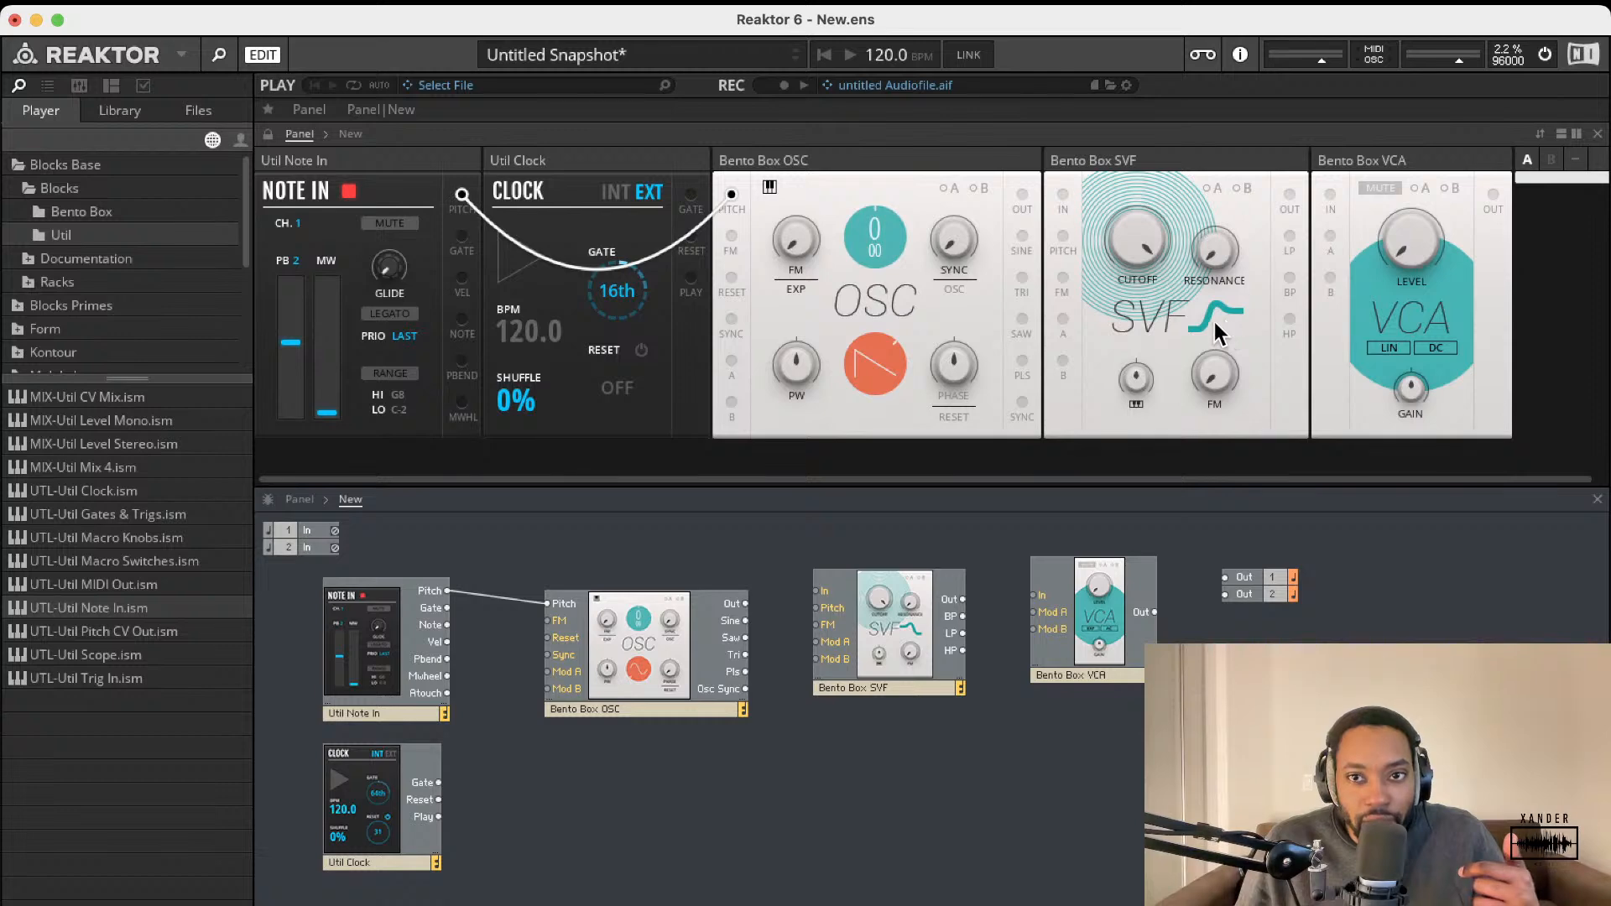
click(1211, 312)
click(1209, 313)
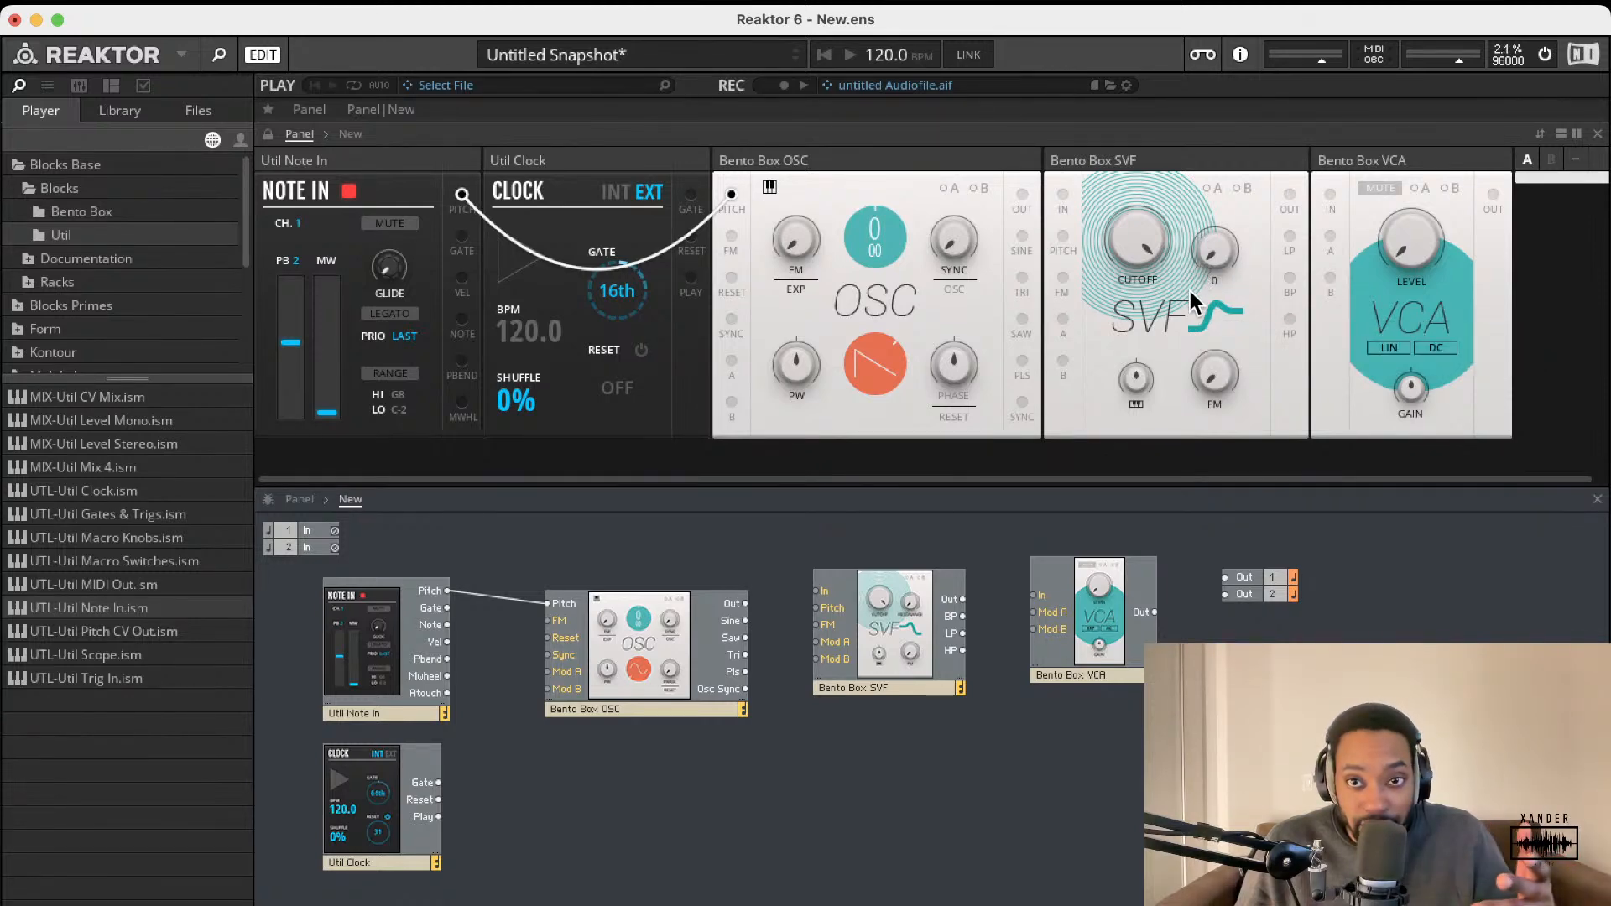
Step: Lower the cutoff frequency of the Bento Box SVF below its maximum
drag(1146, 254, 1142, 280)
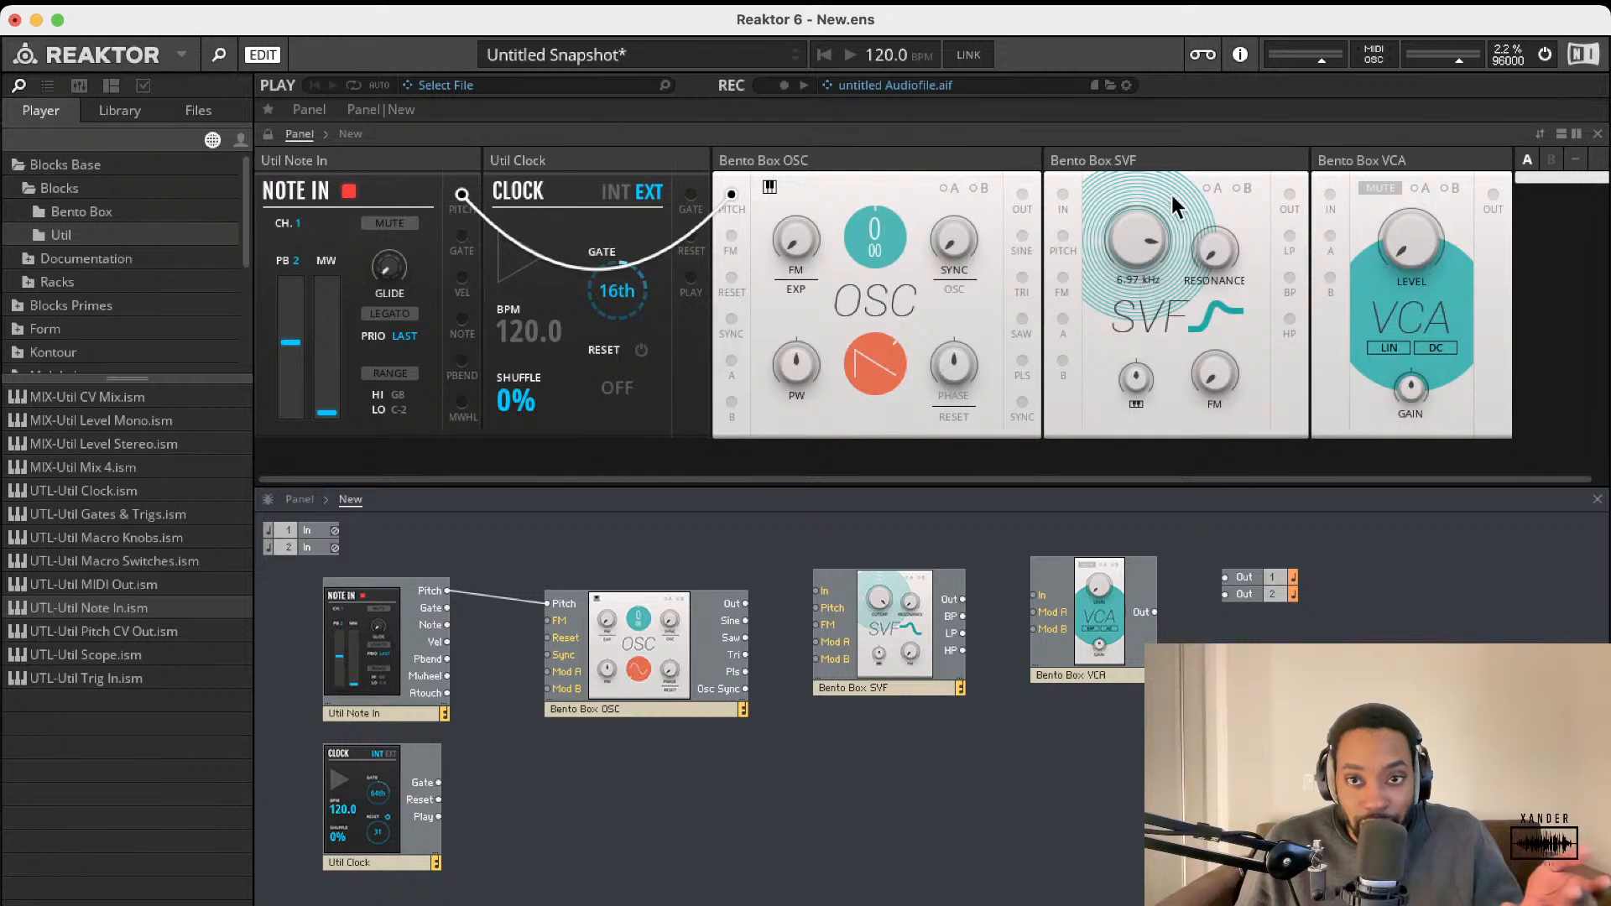
scroll(896, 352, right, 1)
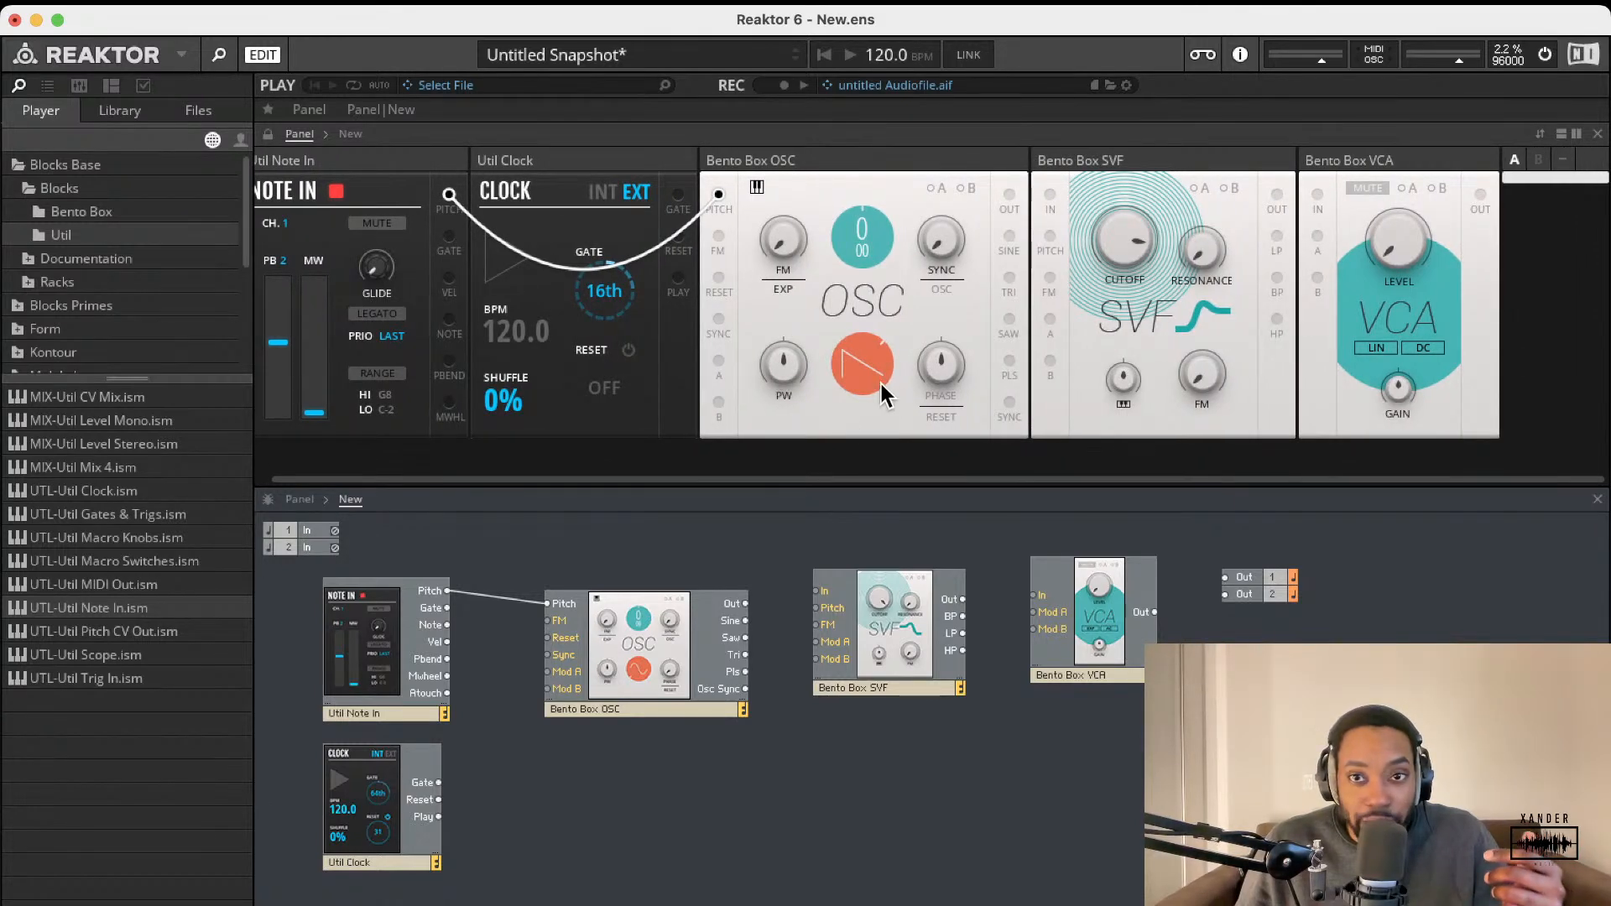
mouse_move(1151, 277)
drag(1151, 270, 1144, 284)
Step: Set the Bento Box SVF filter mode to low pass
click(1200, 315)
click(1191, 316)
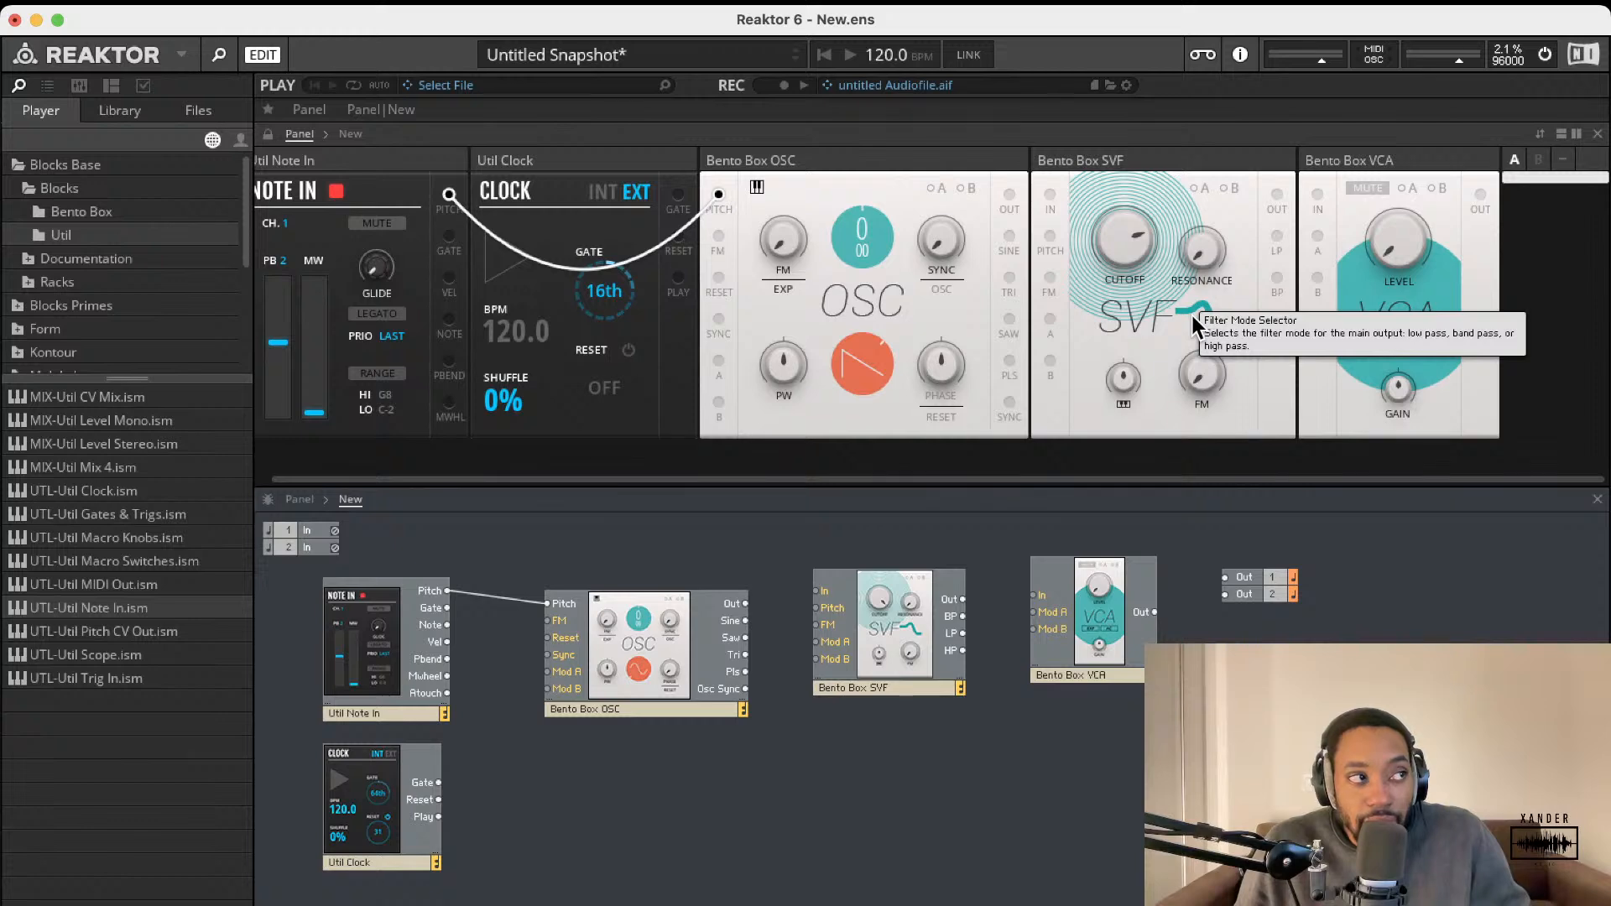
click(1198, 322)
click(1200, 324)
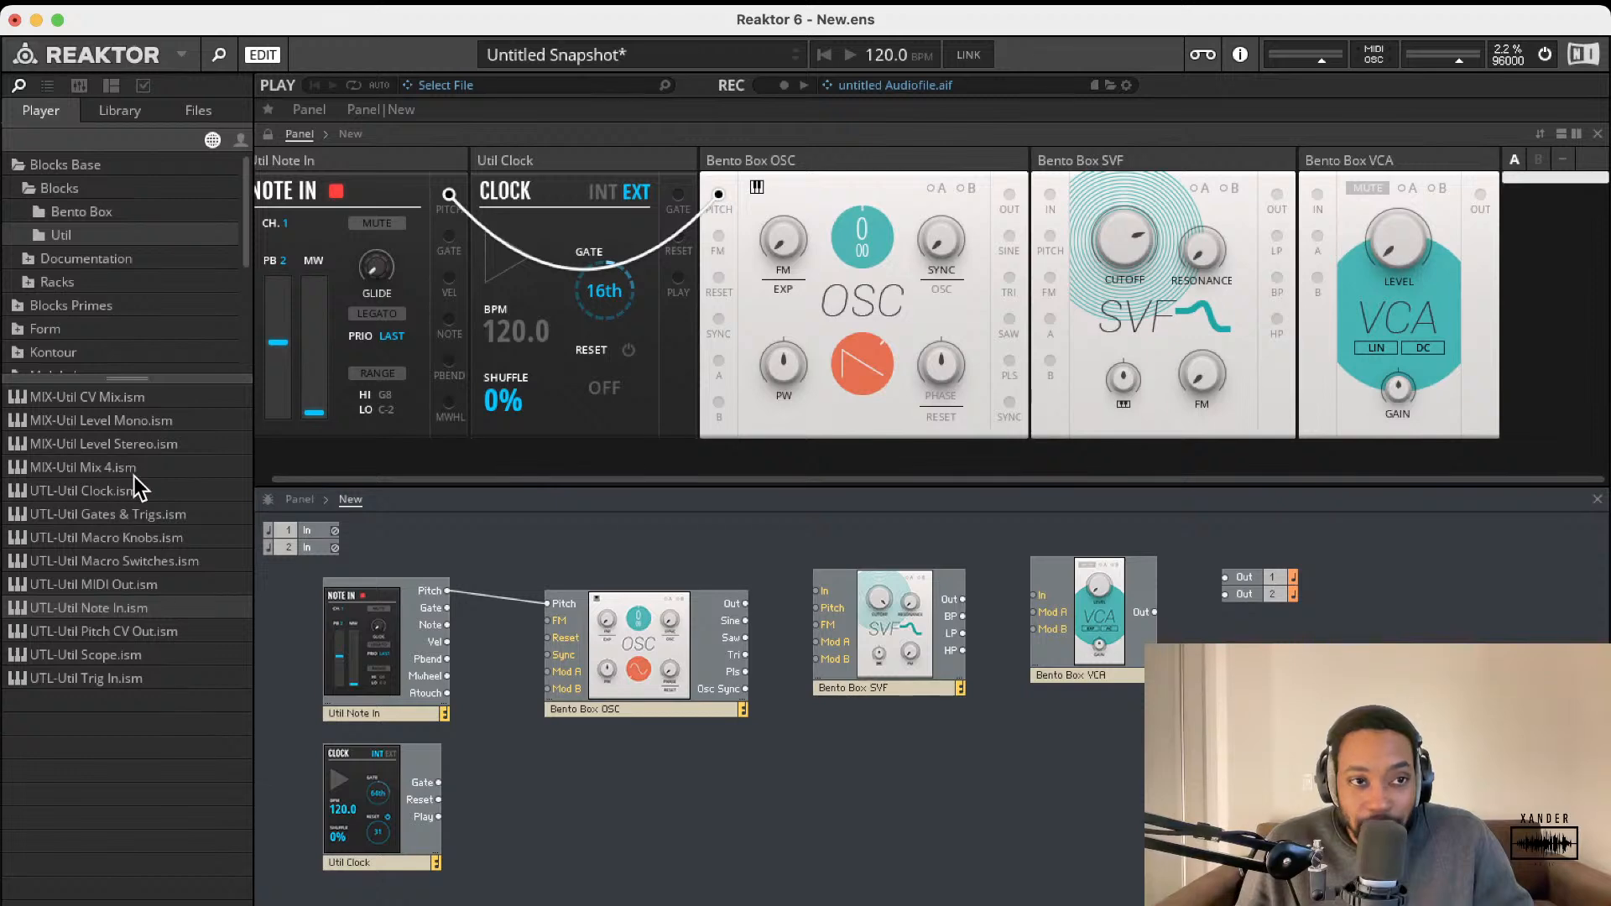
Step: Add the Bento 8 Steps Sequencer block beside the Clock and move the oscillator up and right to make room
click(108, 217)
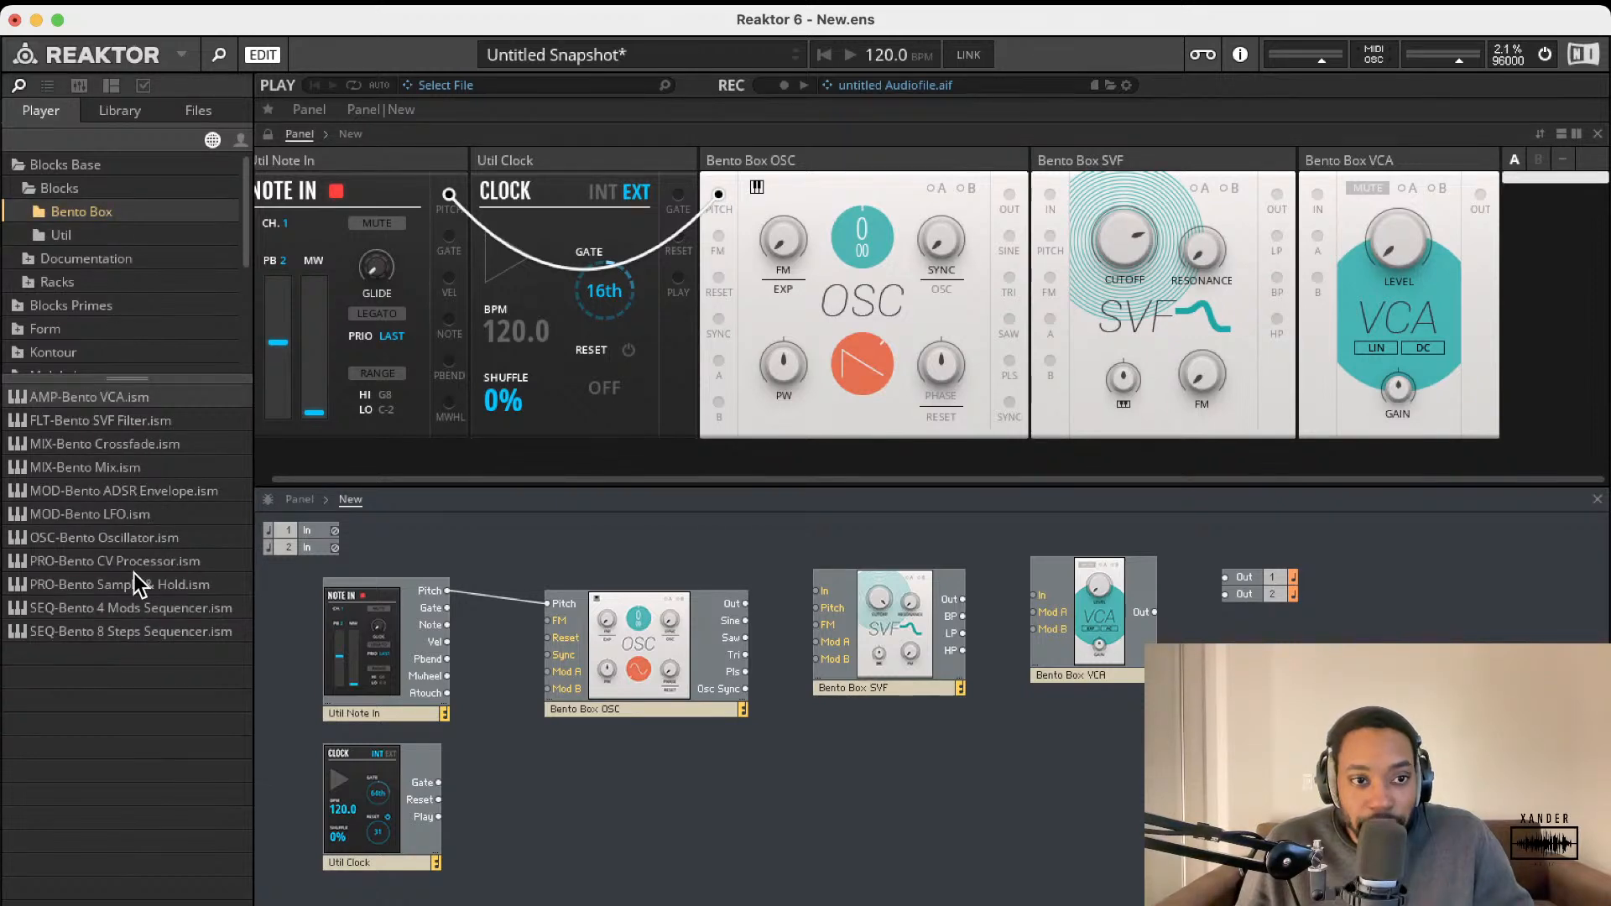
drag(117, 629, 628, 793)
drag(712, 678, 707, 640)
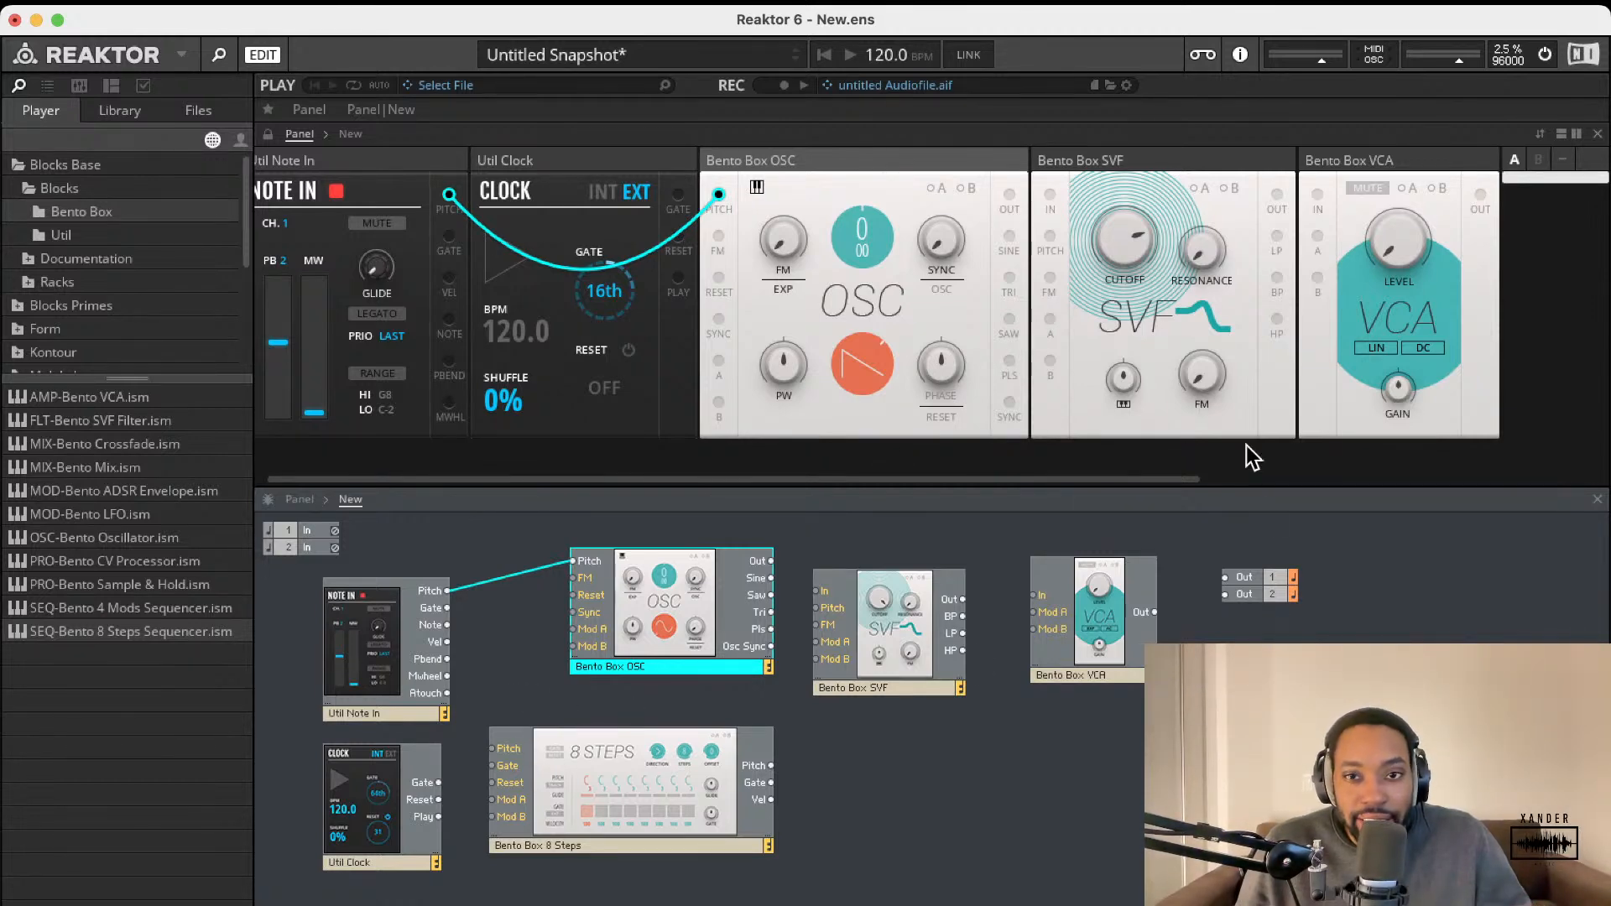
Step: Move the 8 Steps front panel between the Clock and oscillator panels
click(984, 383)
scroll(973, 386, right, 3)
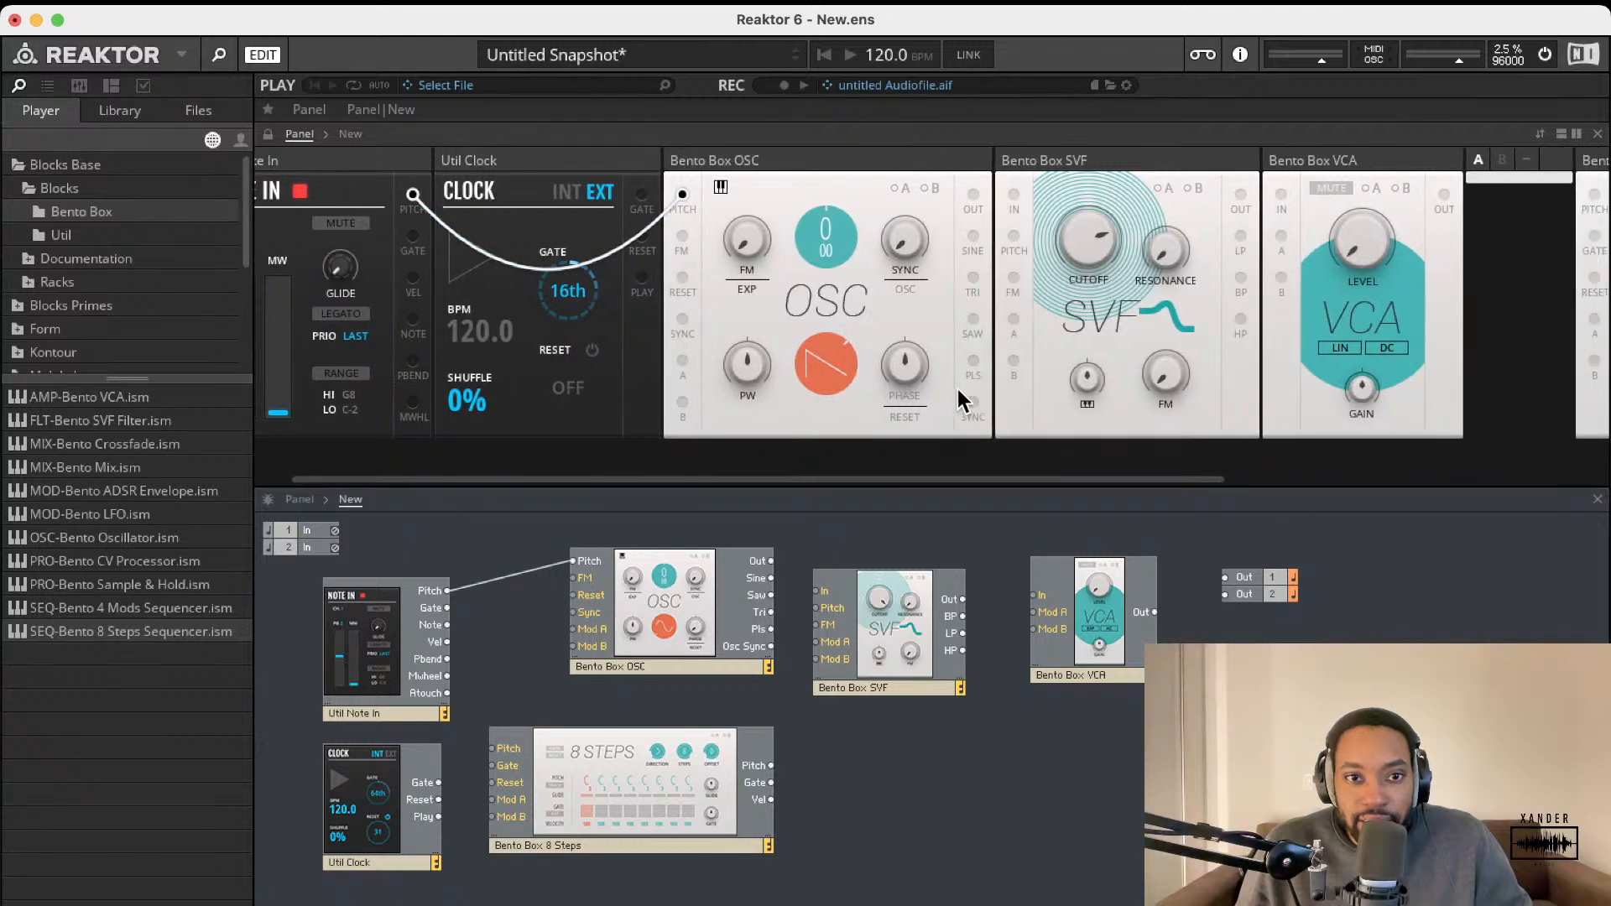
scroll(940, 352, right, 6)
drag(1166, 168, 773, 170)
Step: Turn on the gates of steps 3, 5 and 6 in the 8 Steps sequencer
click(868, 379)
click(938, 375)
click(977, 376)
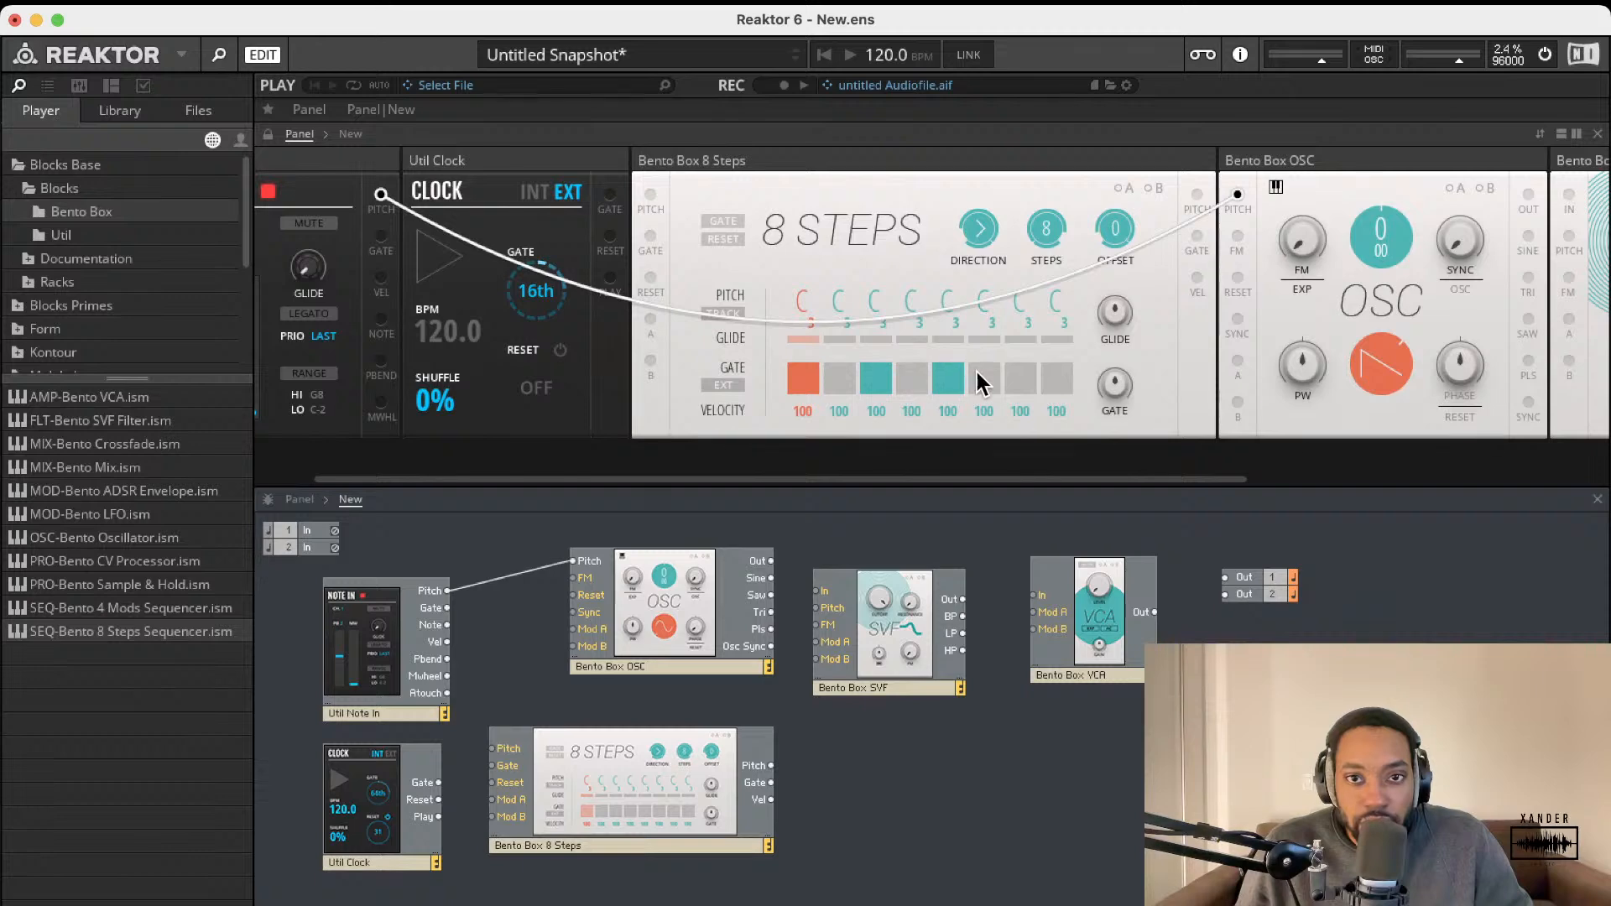
Step: Set the 8 Steps sequencer's step 1 pitch to F5 and its step 2 pitch to G4
drag(839, 299, 805, 286)
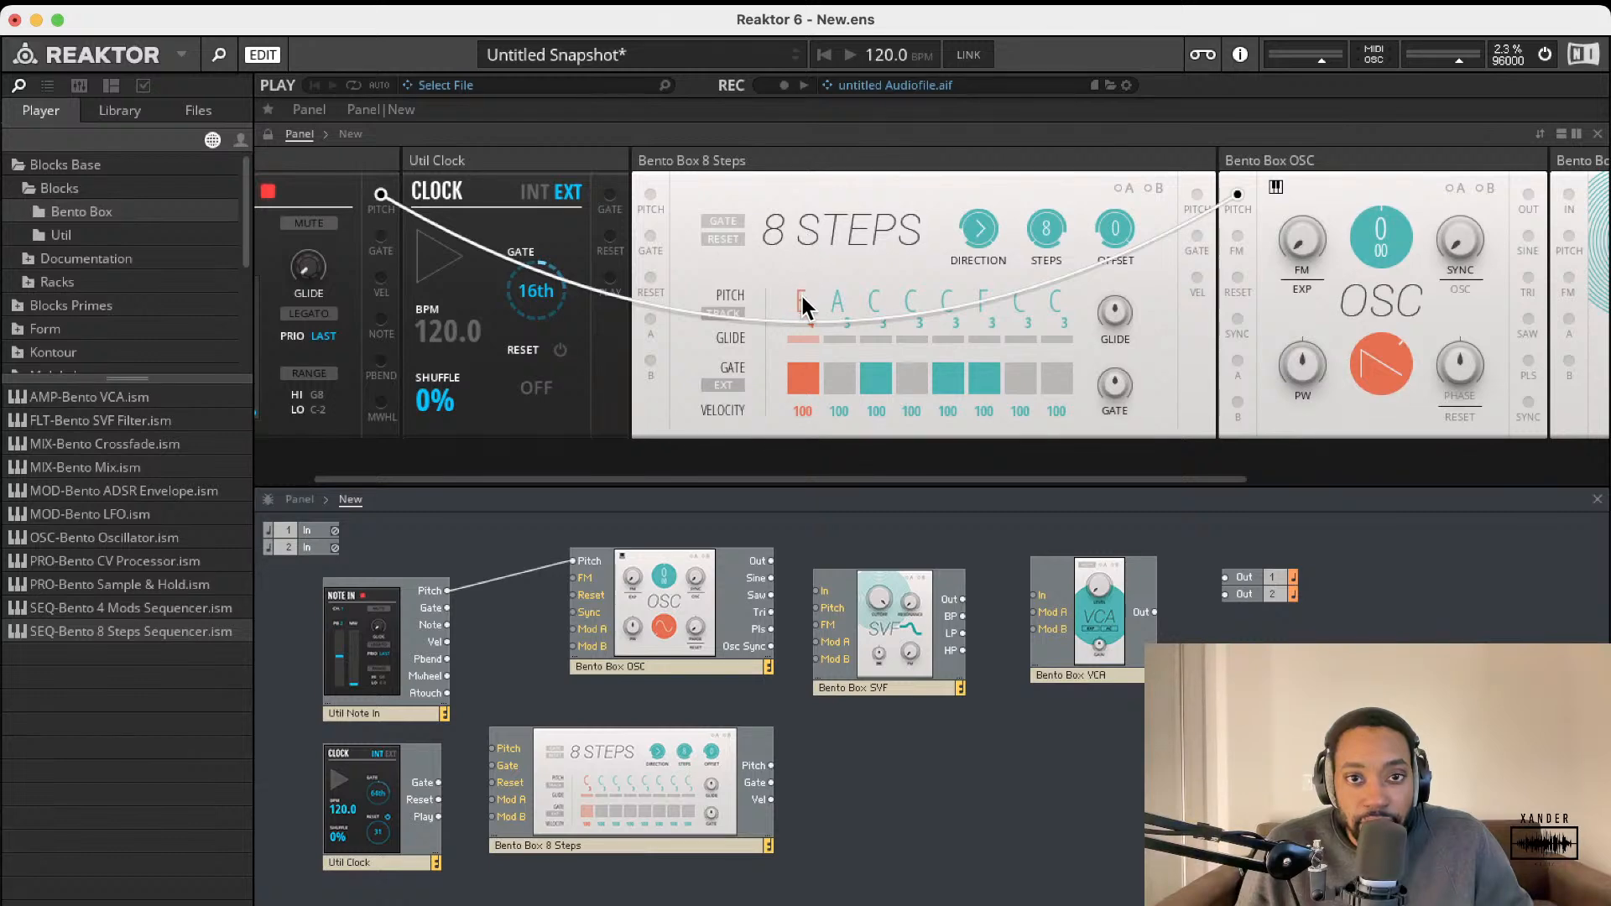
drag(845, 267, 843, 231)
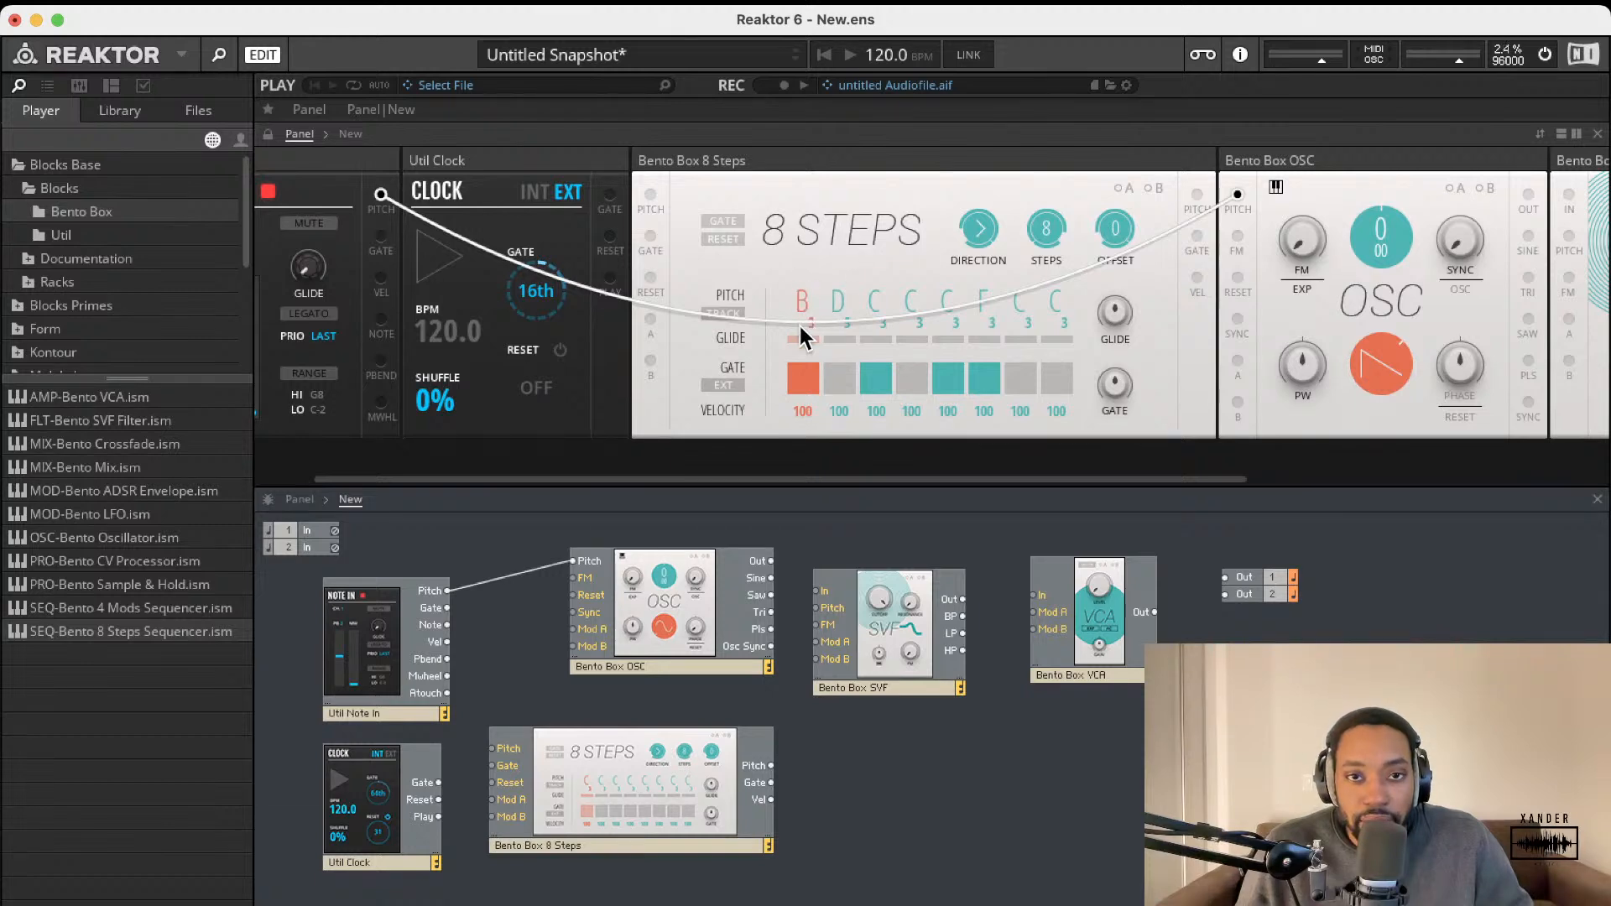
drag(810, 262, 809, 267)
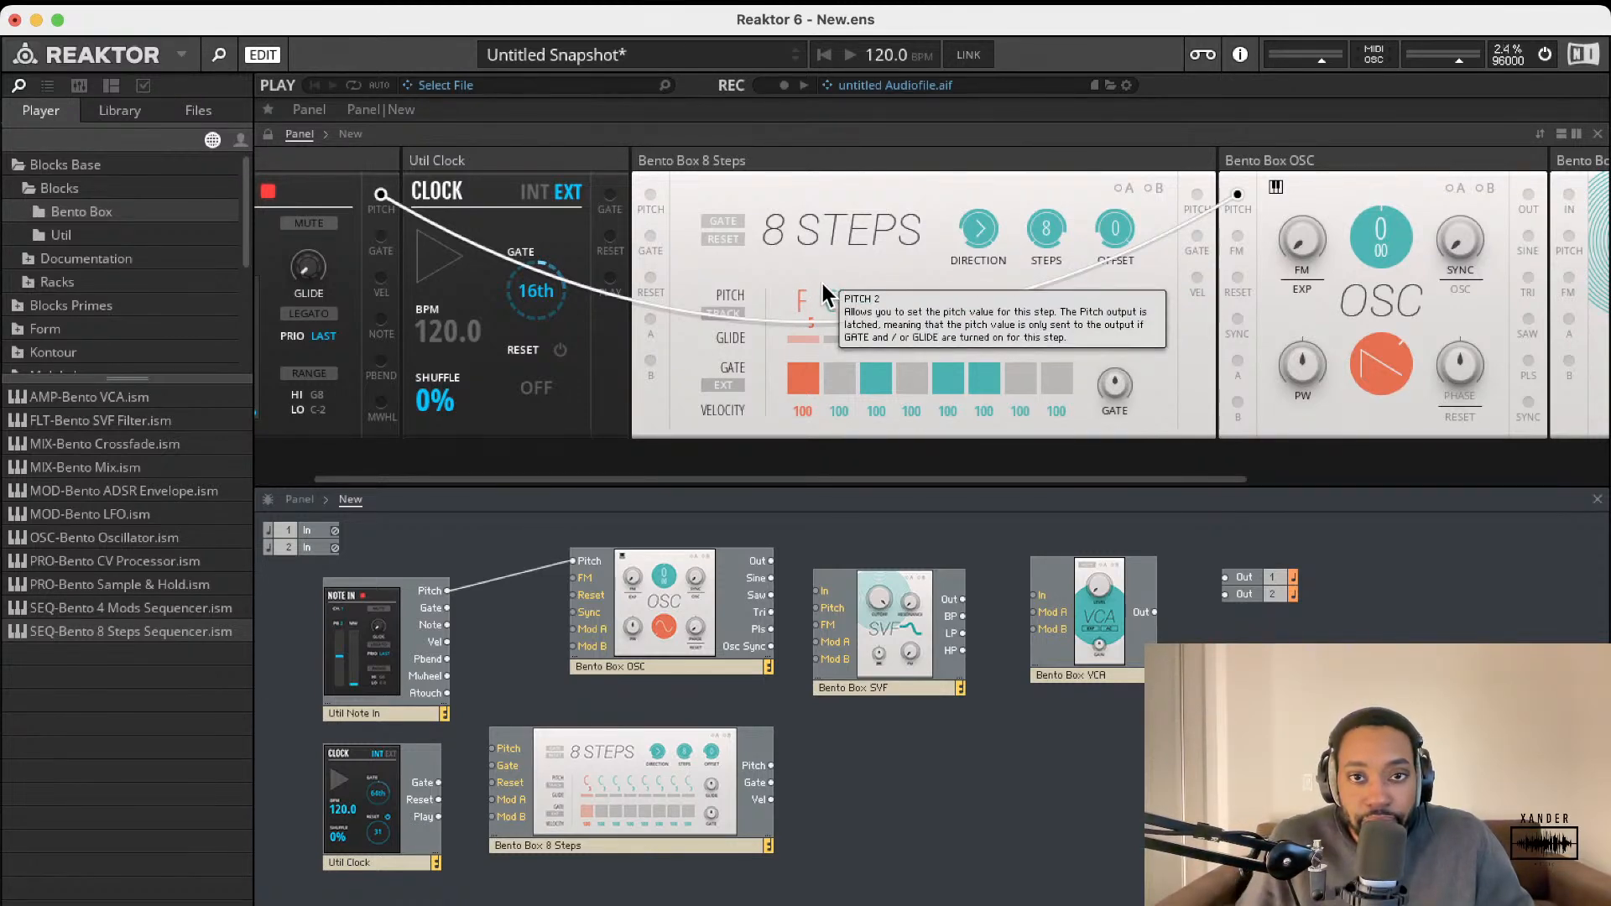
key(Down)
key(Down)
key(Down)
key(Down)
key(Down)
key(Down)
key(Down)
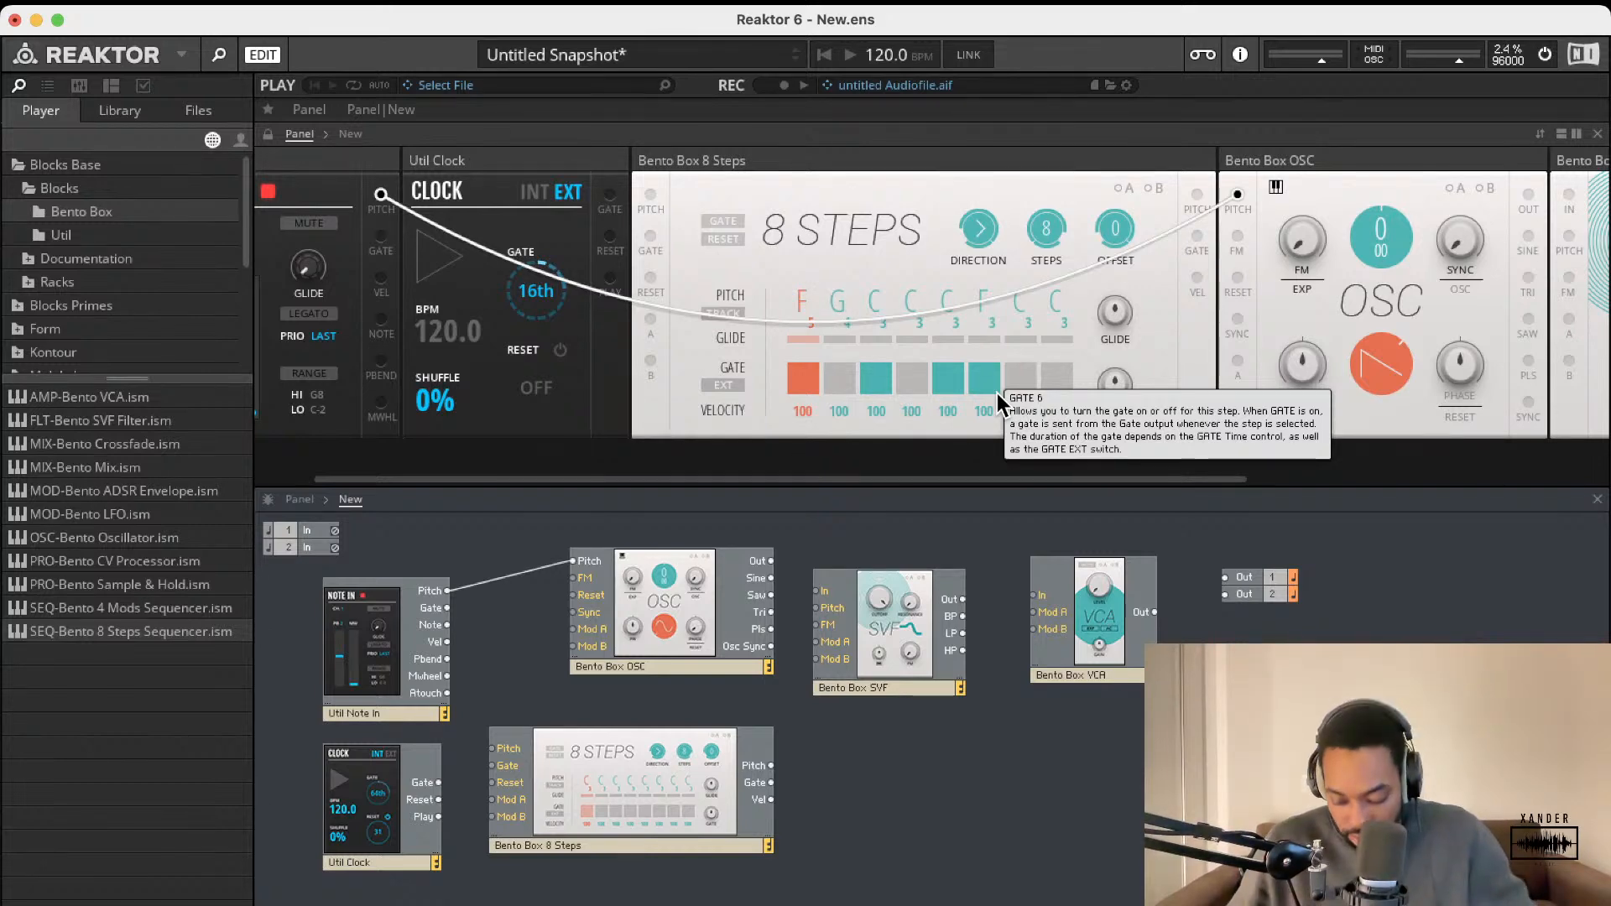
Step: Set the pitch of step 3 in the 8 Steps sequencer to G#2
click(874, 304)
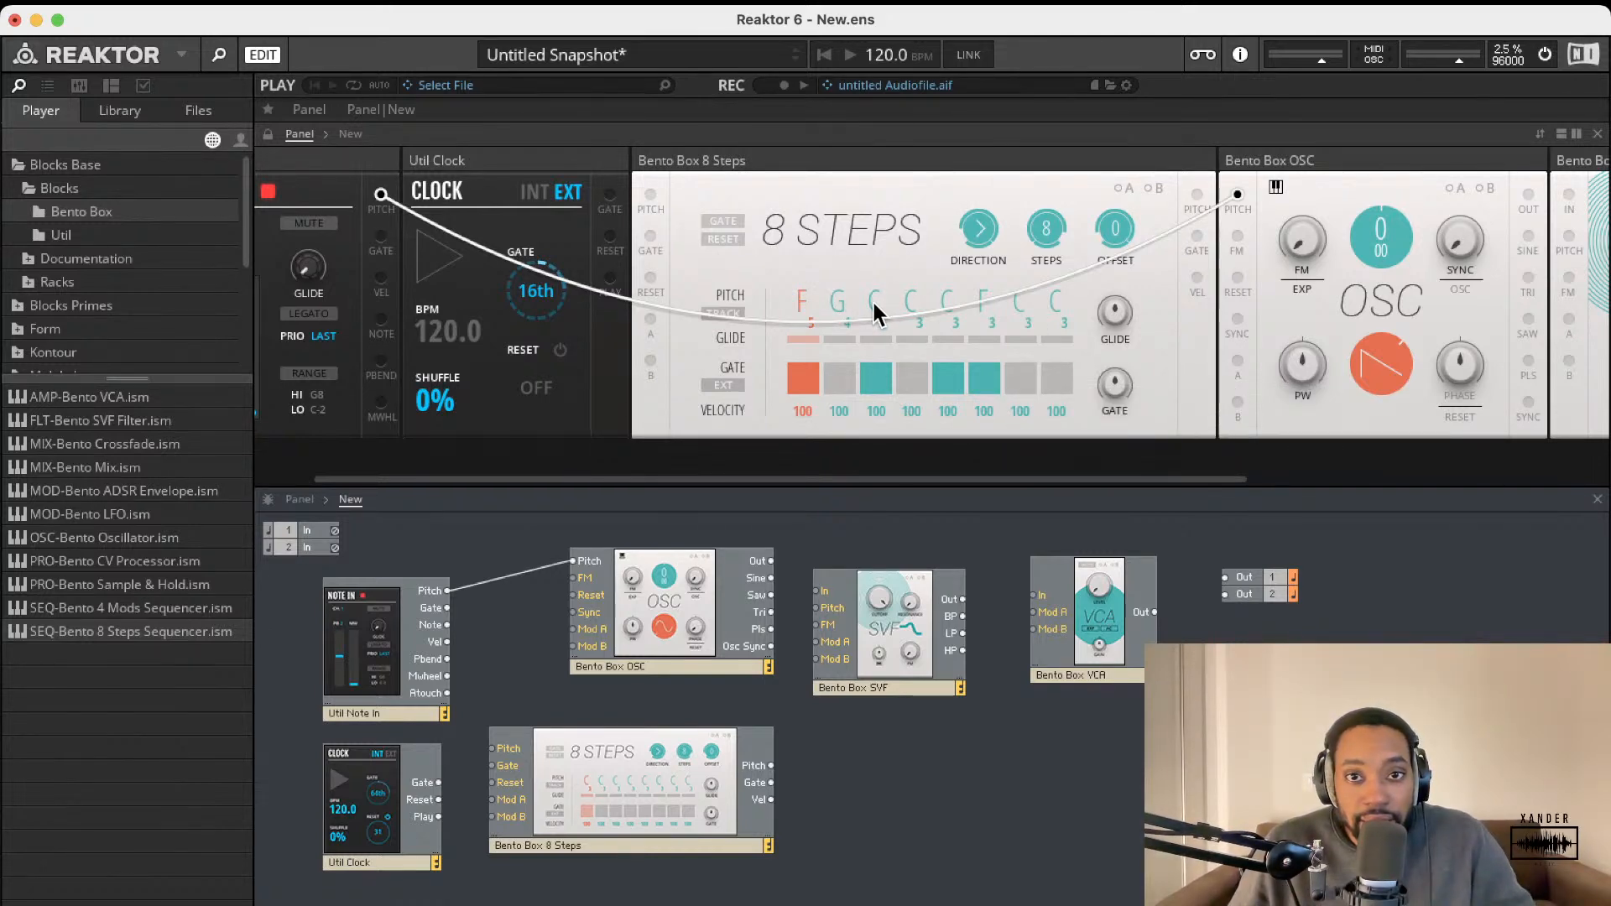
key(Down)
key(Down)
key(Down)
key(Down)
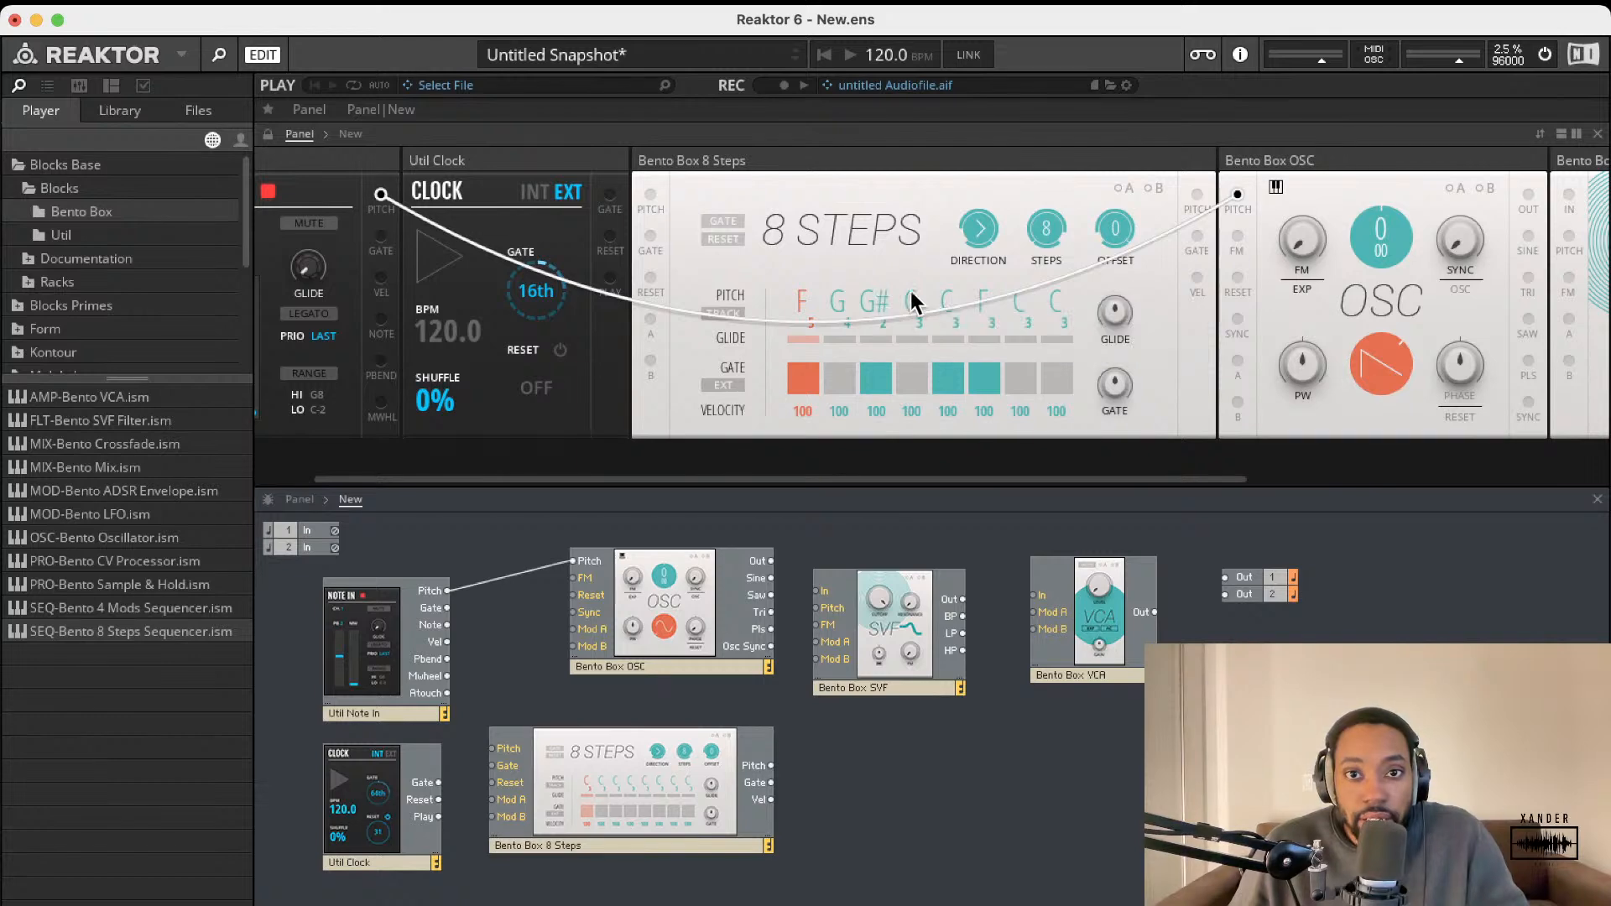
key(Down)
key(Down)
key(Down)
key(Down)
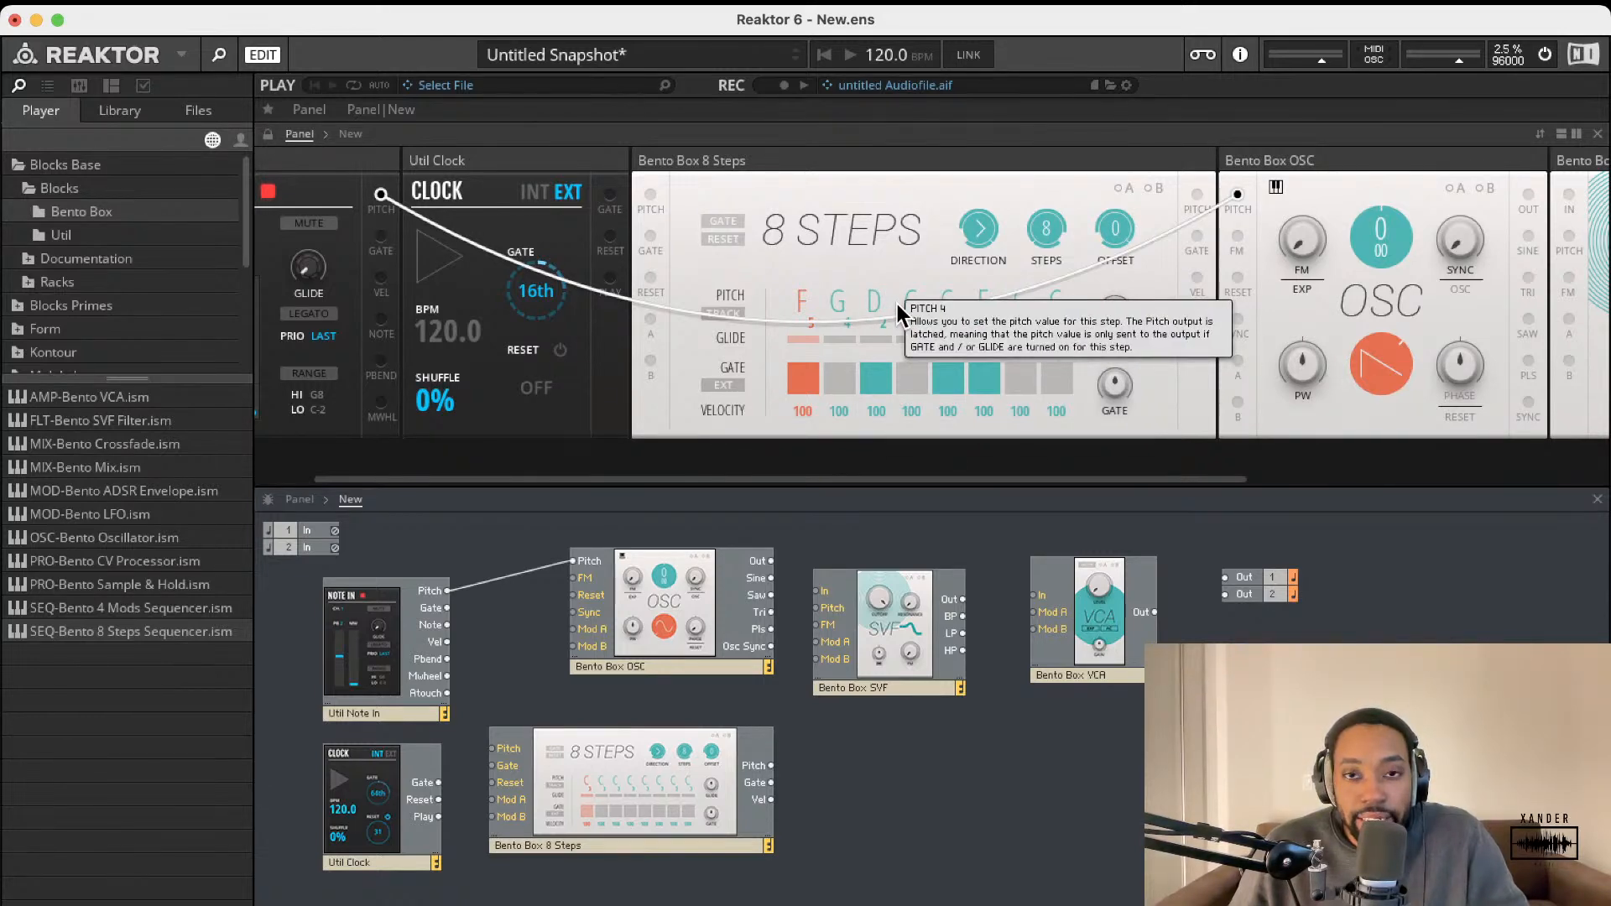
key(Down)
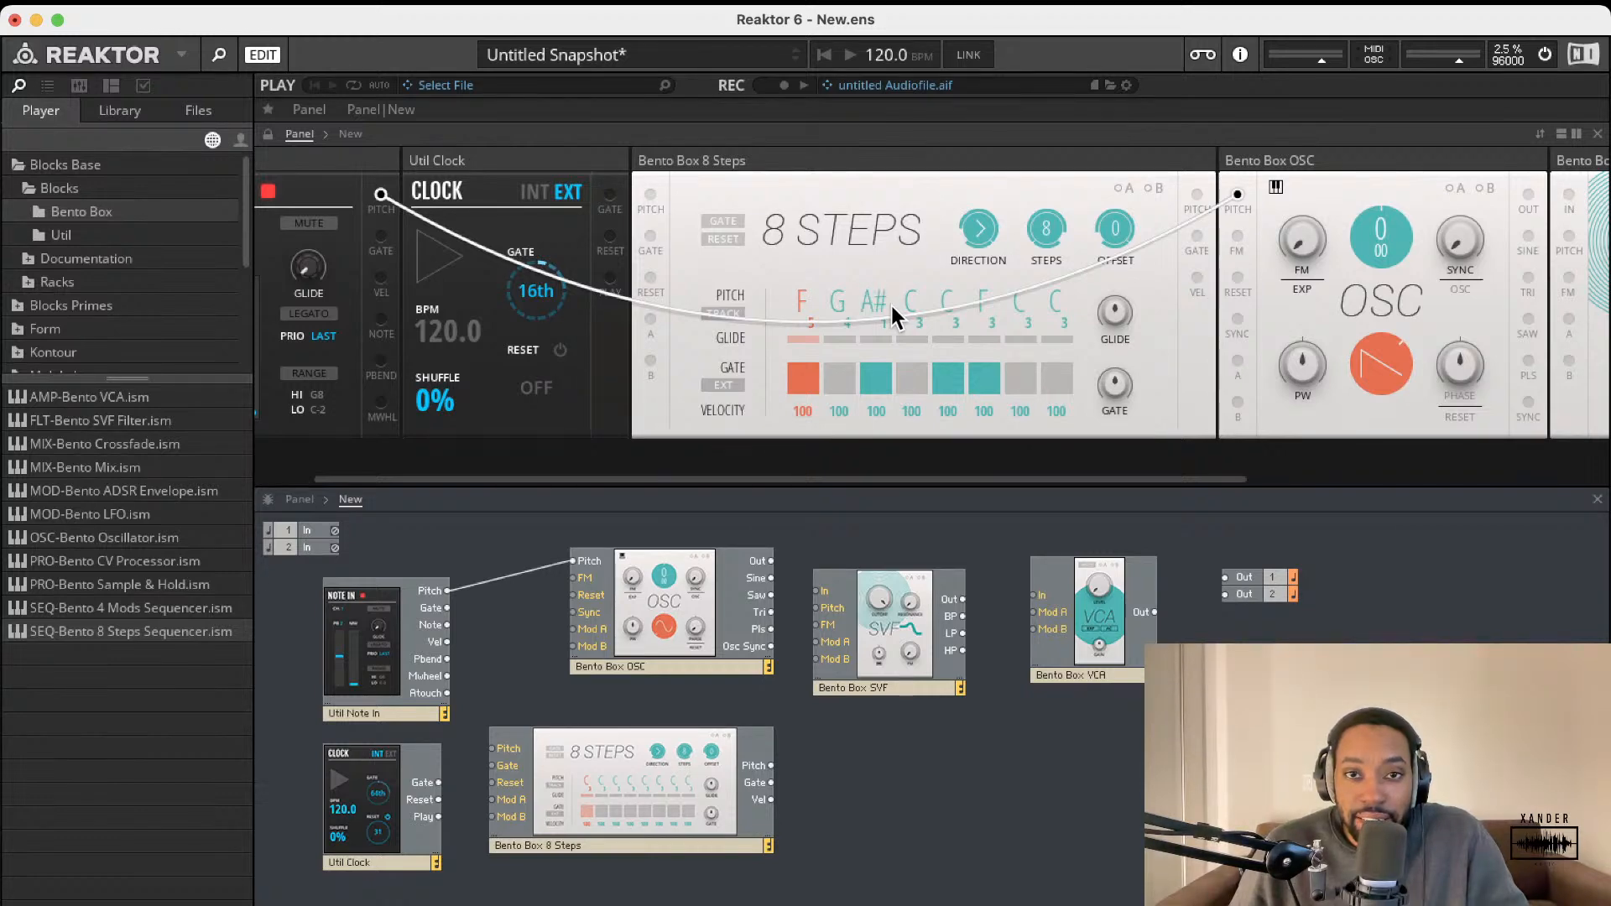
key(Up)
key(Down)
key(Down)
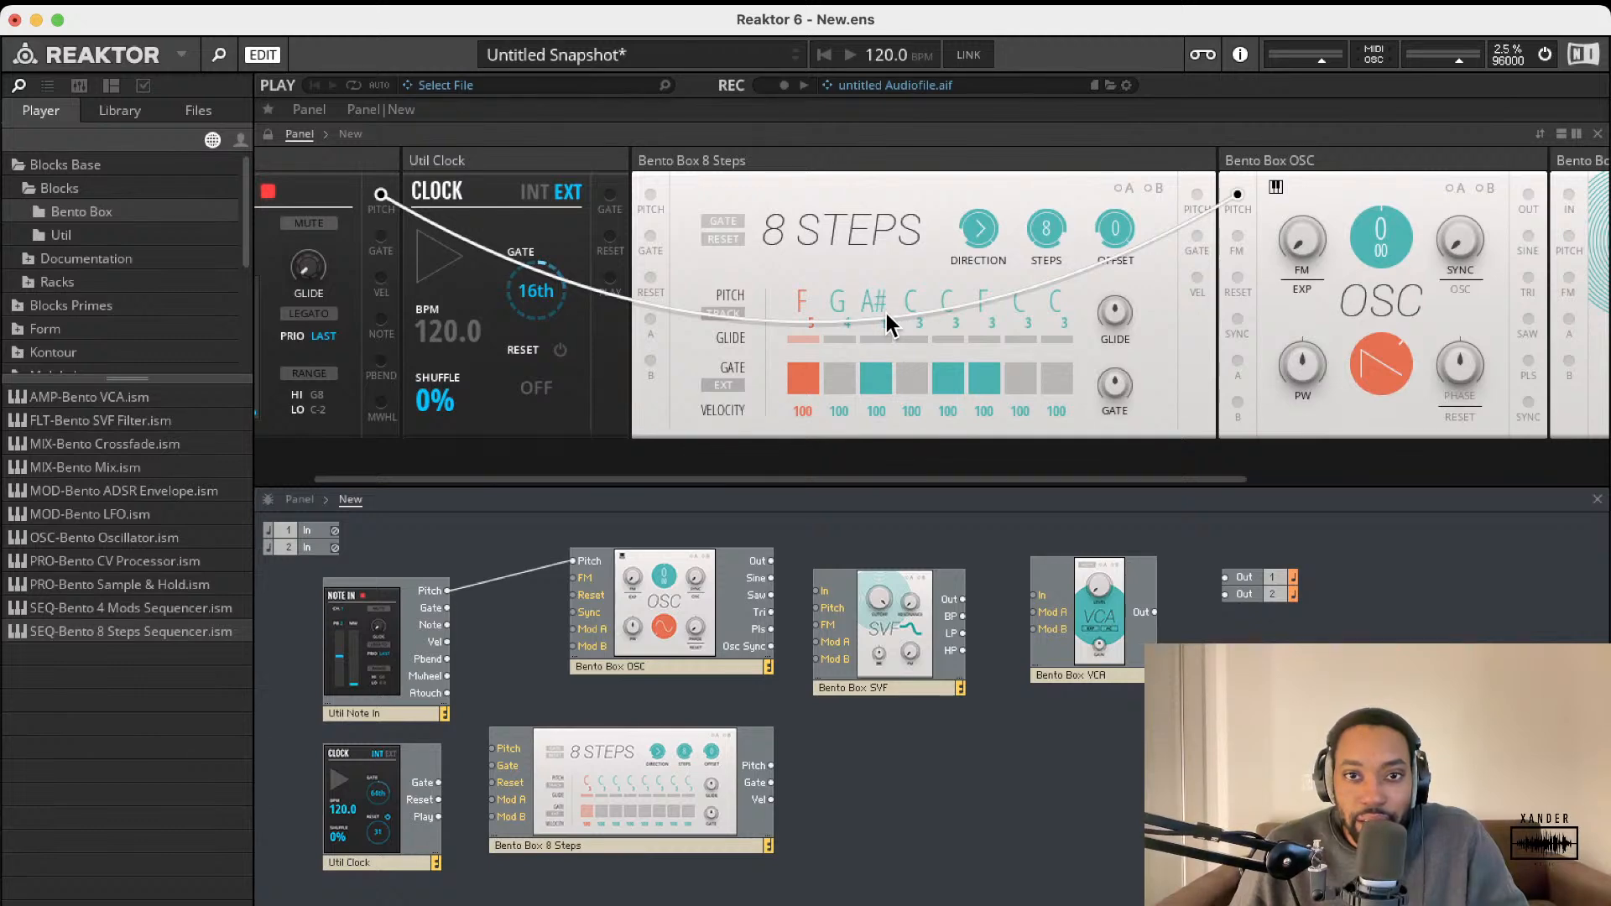
key(Down)
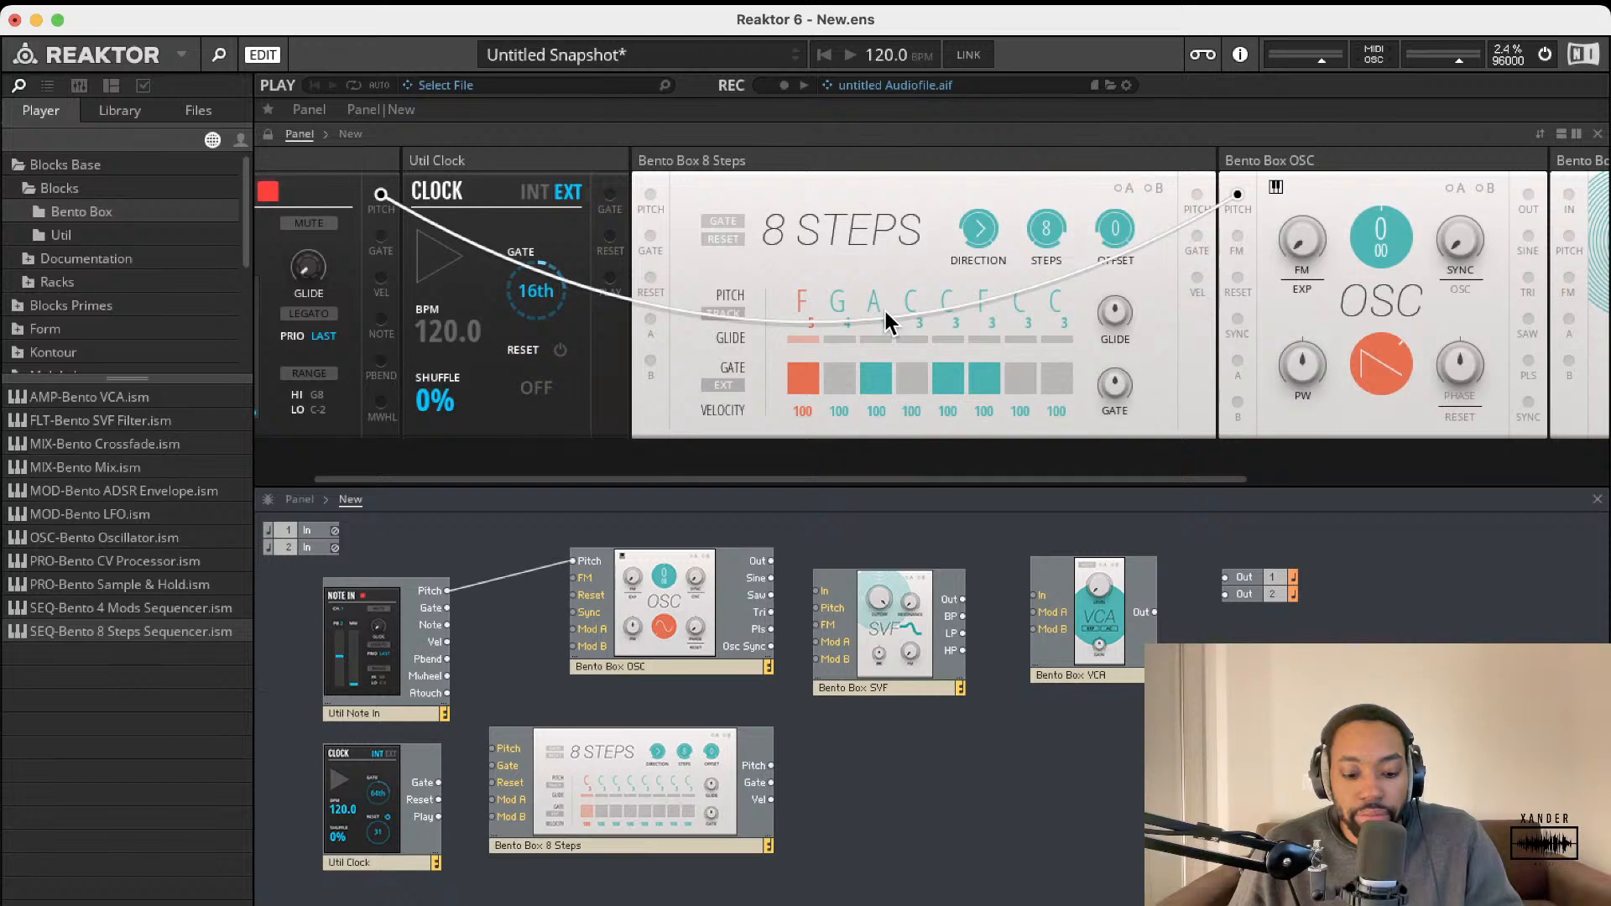
drag(884, 308, 884, 275)
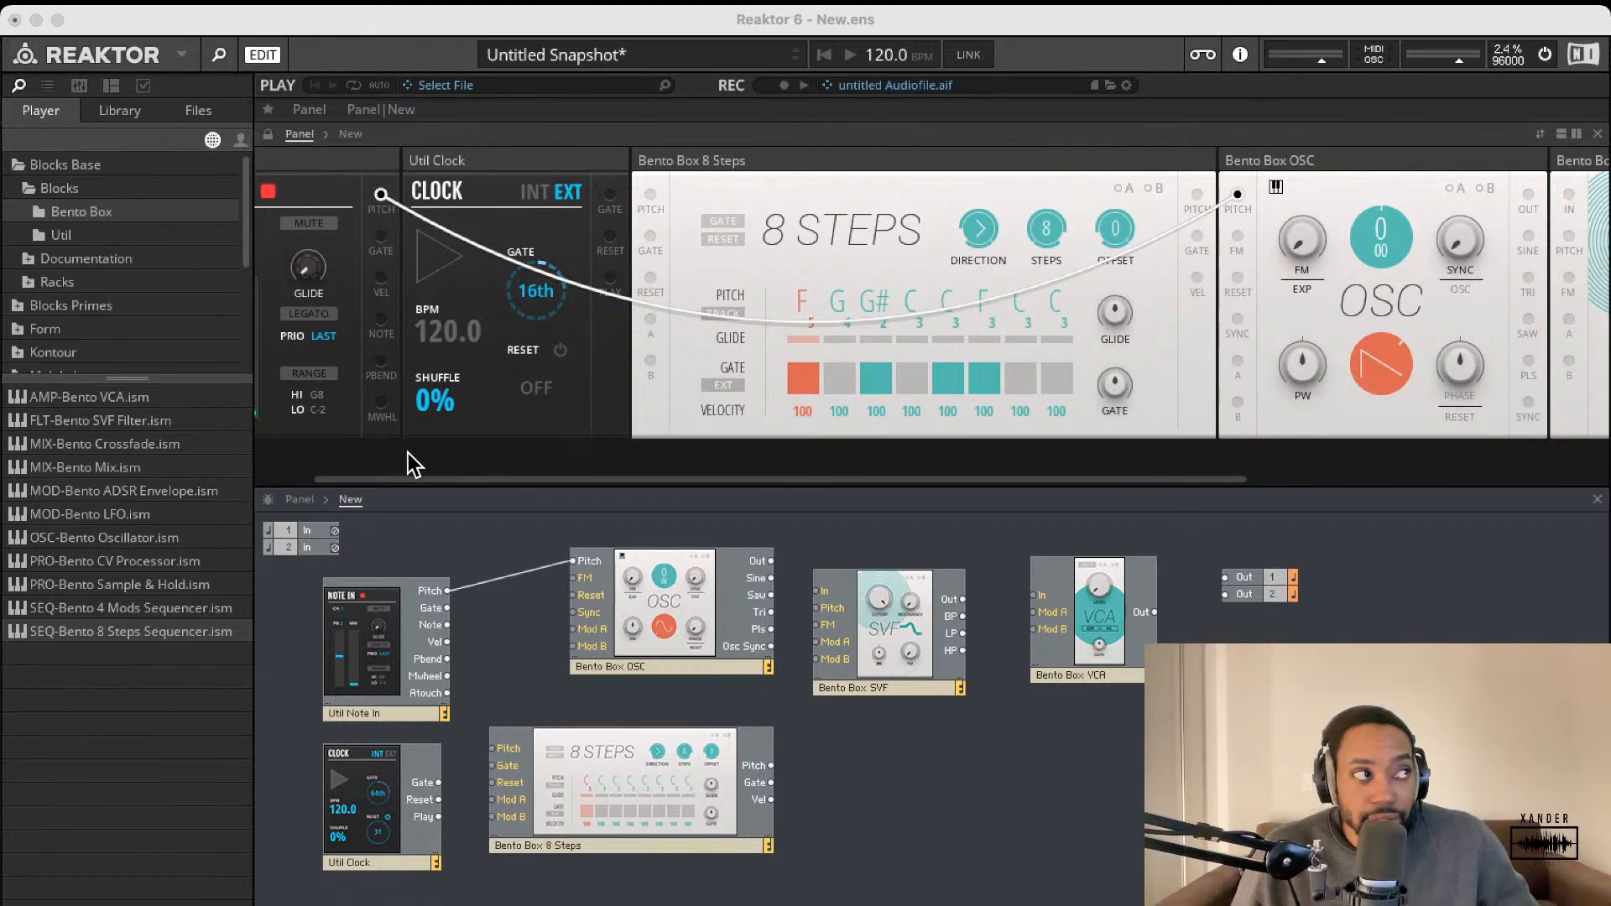
Step: Set the pitches of steps 4 to 8 to A#2, C#4, D#4, F4 and A#3, and turn on the gate of step 8
click(912, 303)
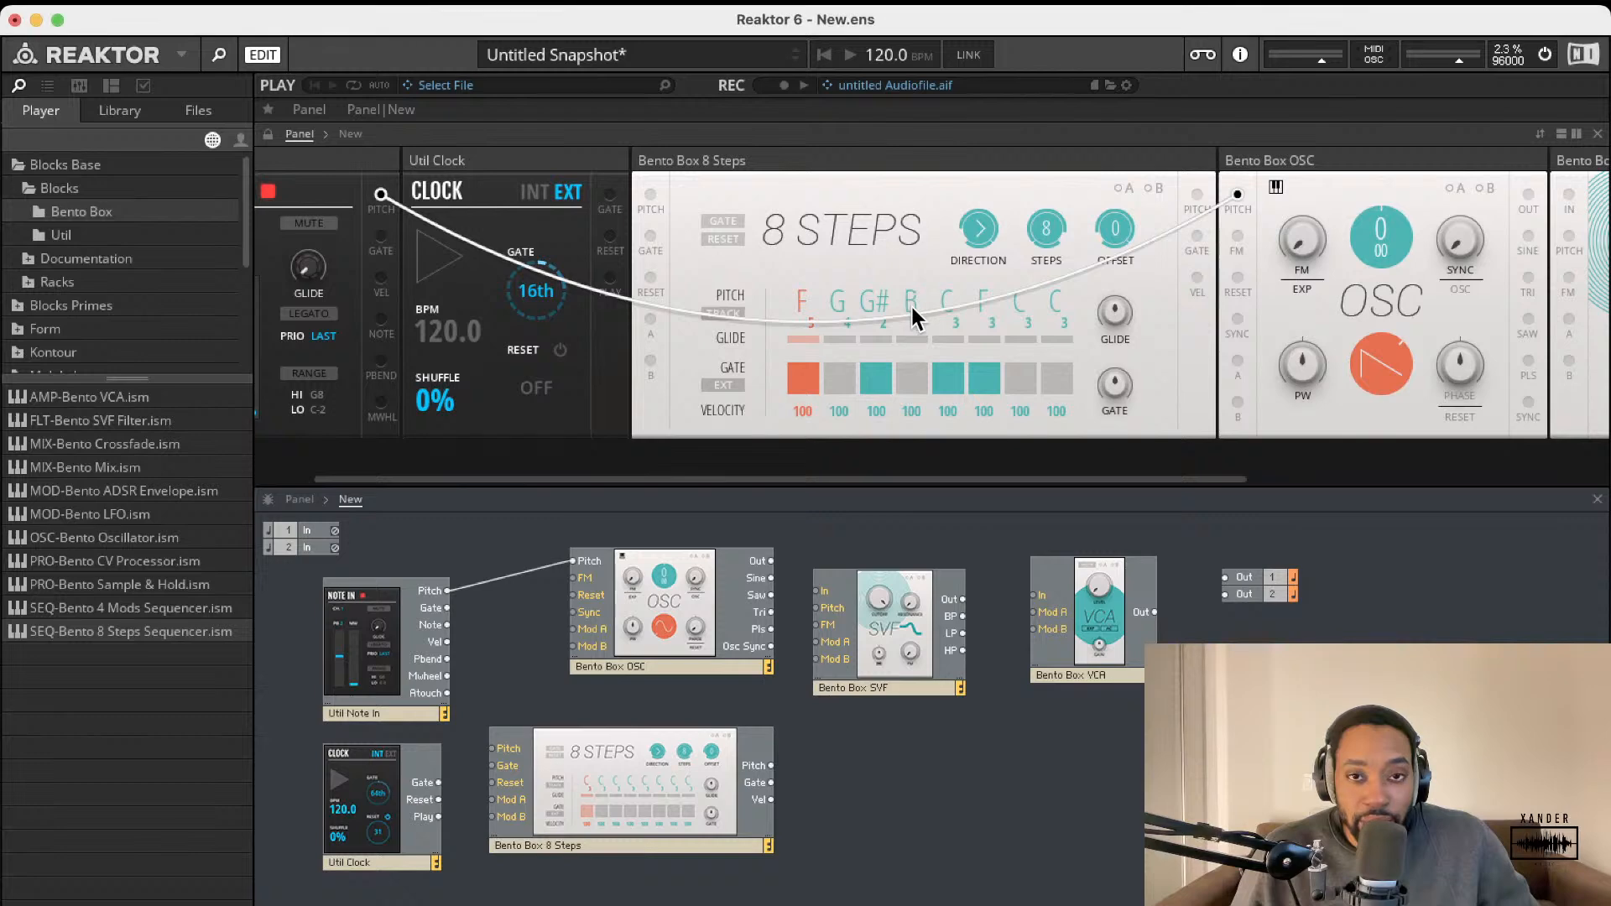
drag(912, 305, 914, 313)
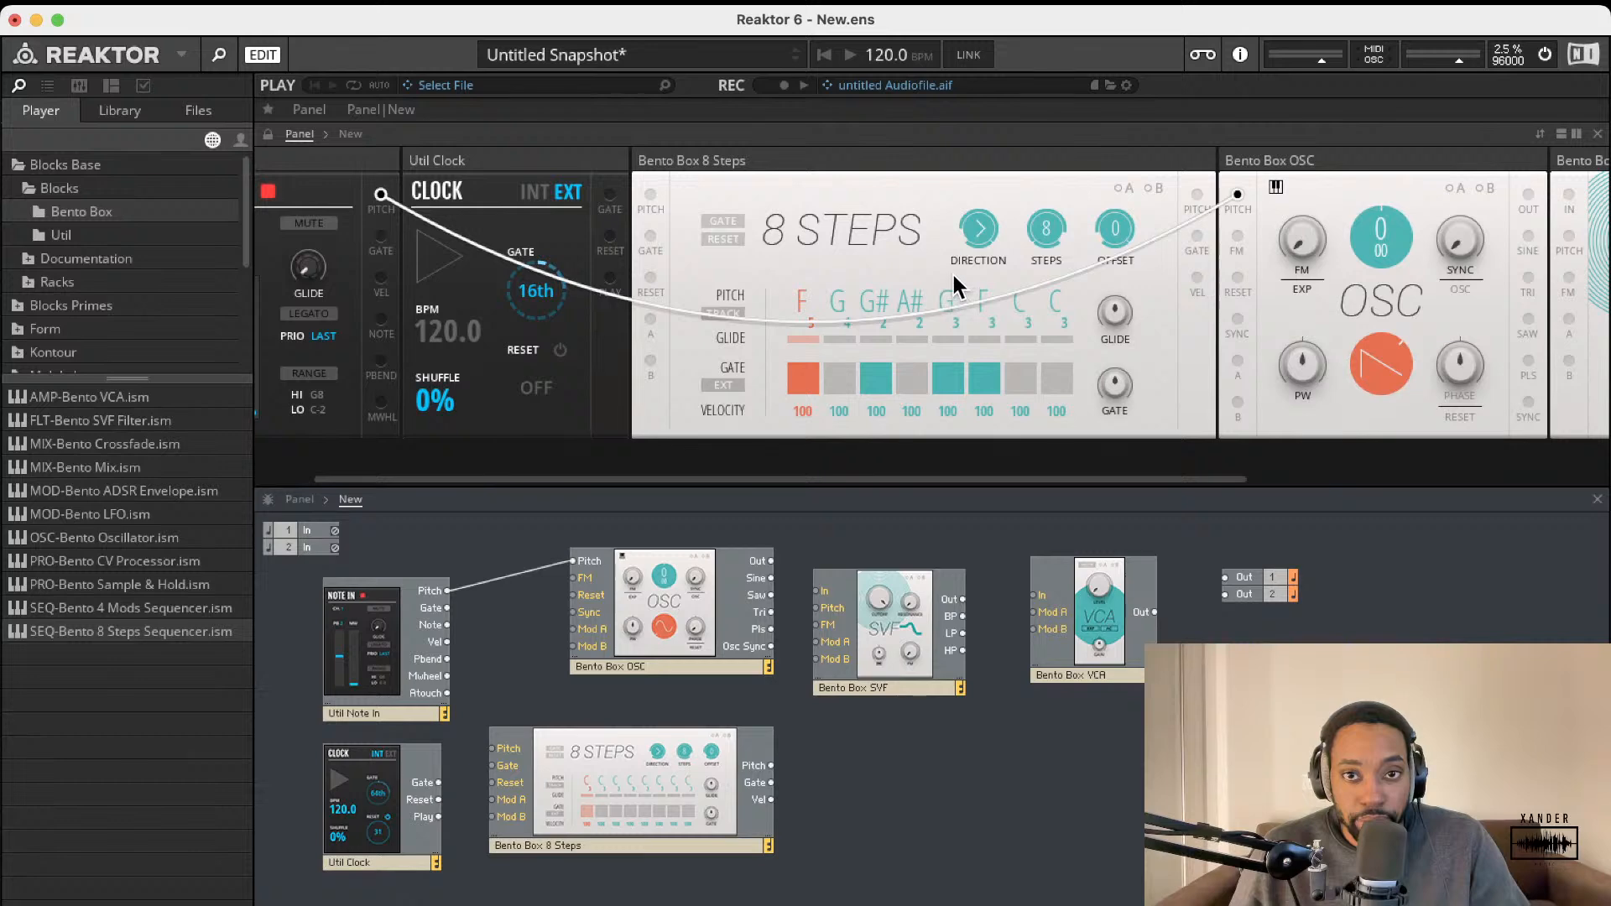
drag(954, 265, 955, 252)
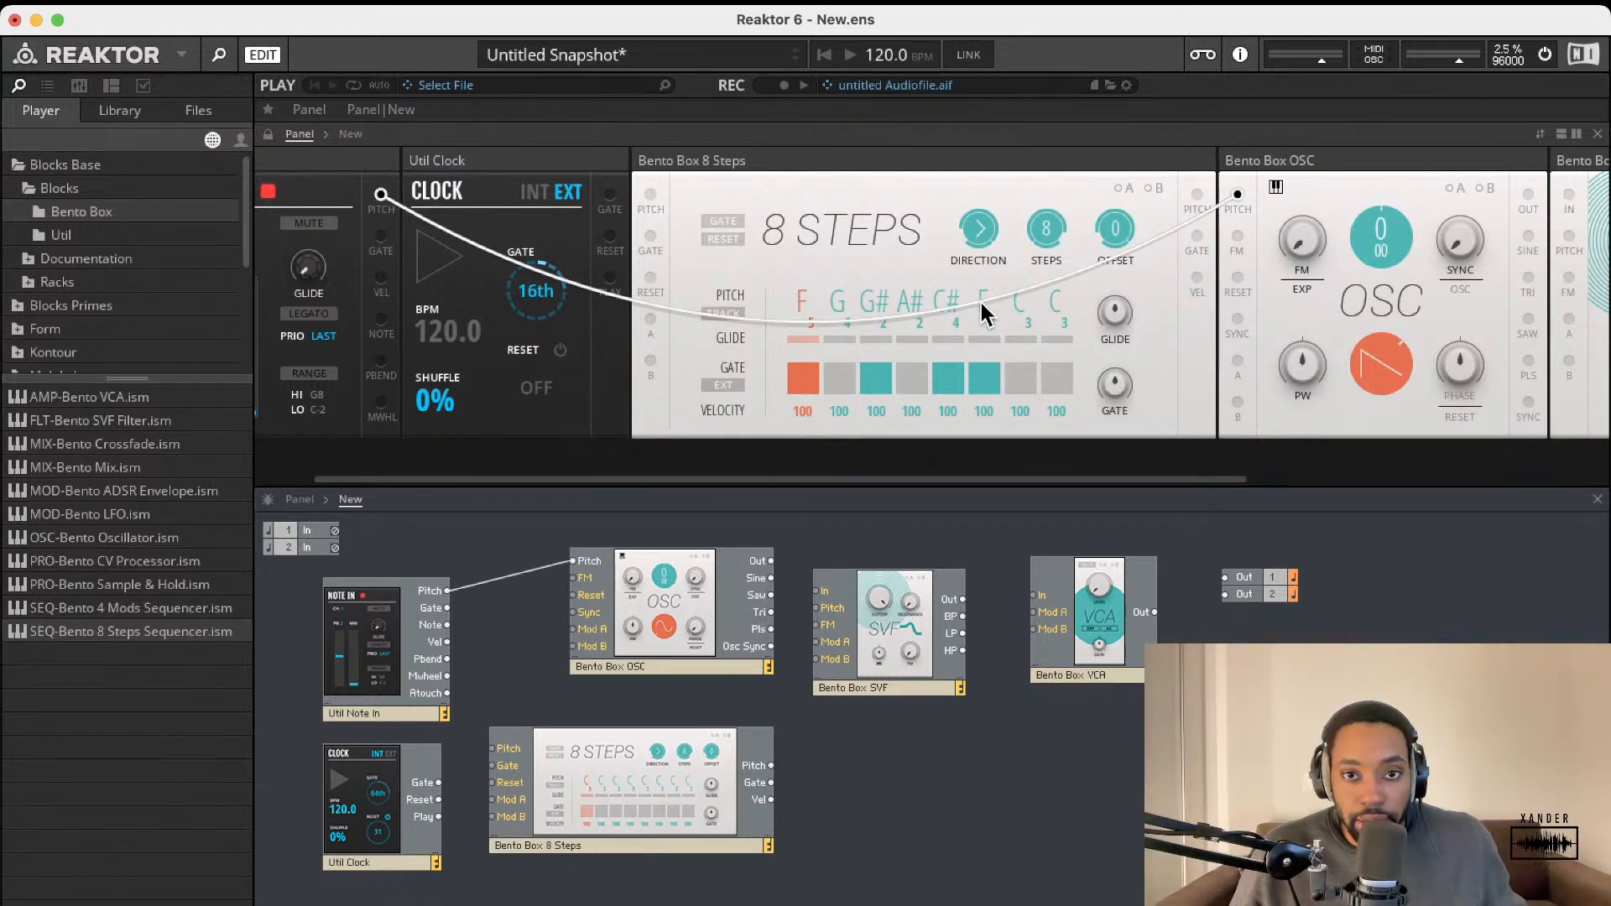
drag(986, 314, 987, 273)
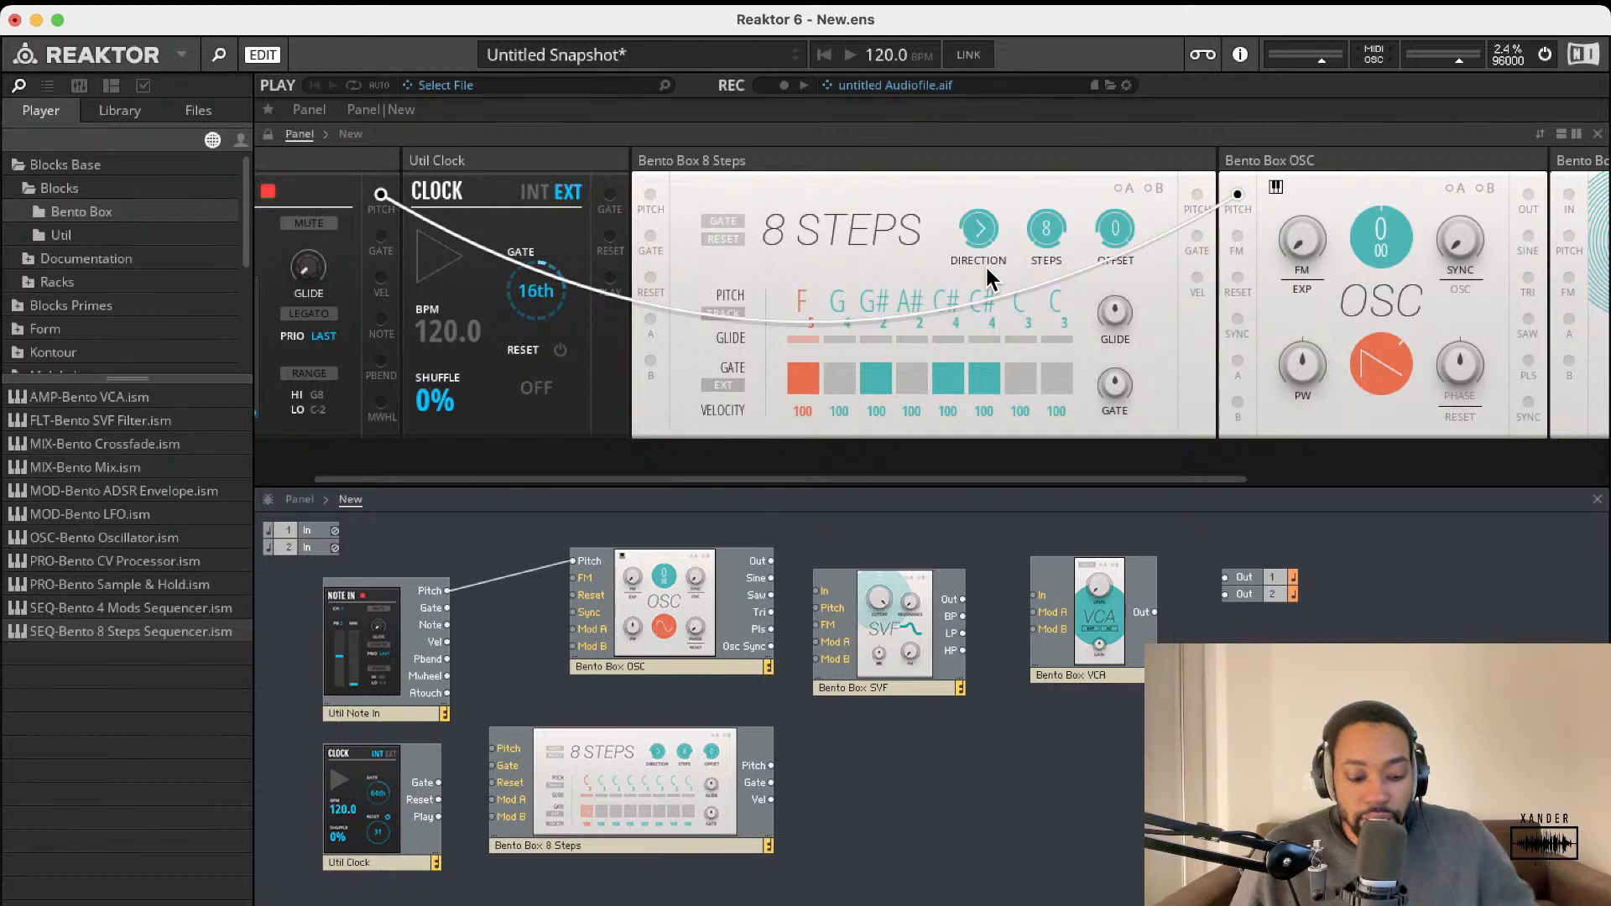
drag(985, 264, 984, 260)
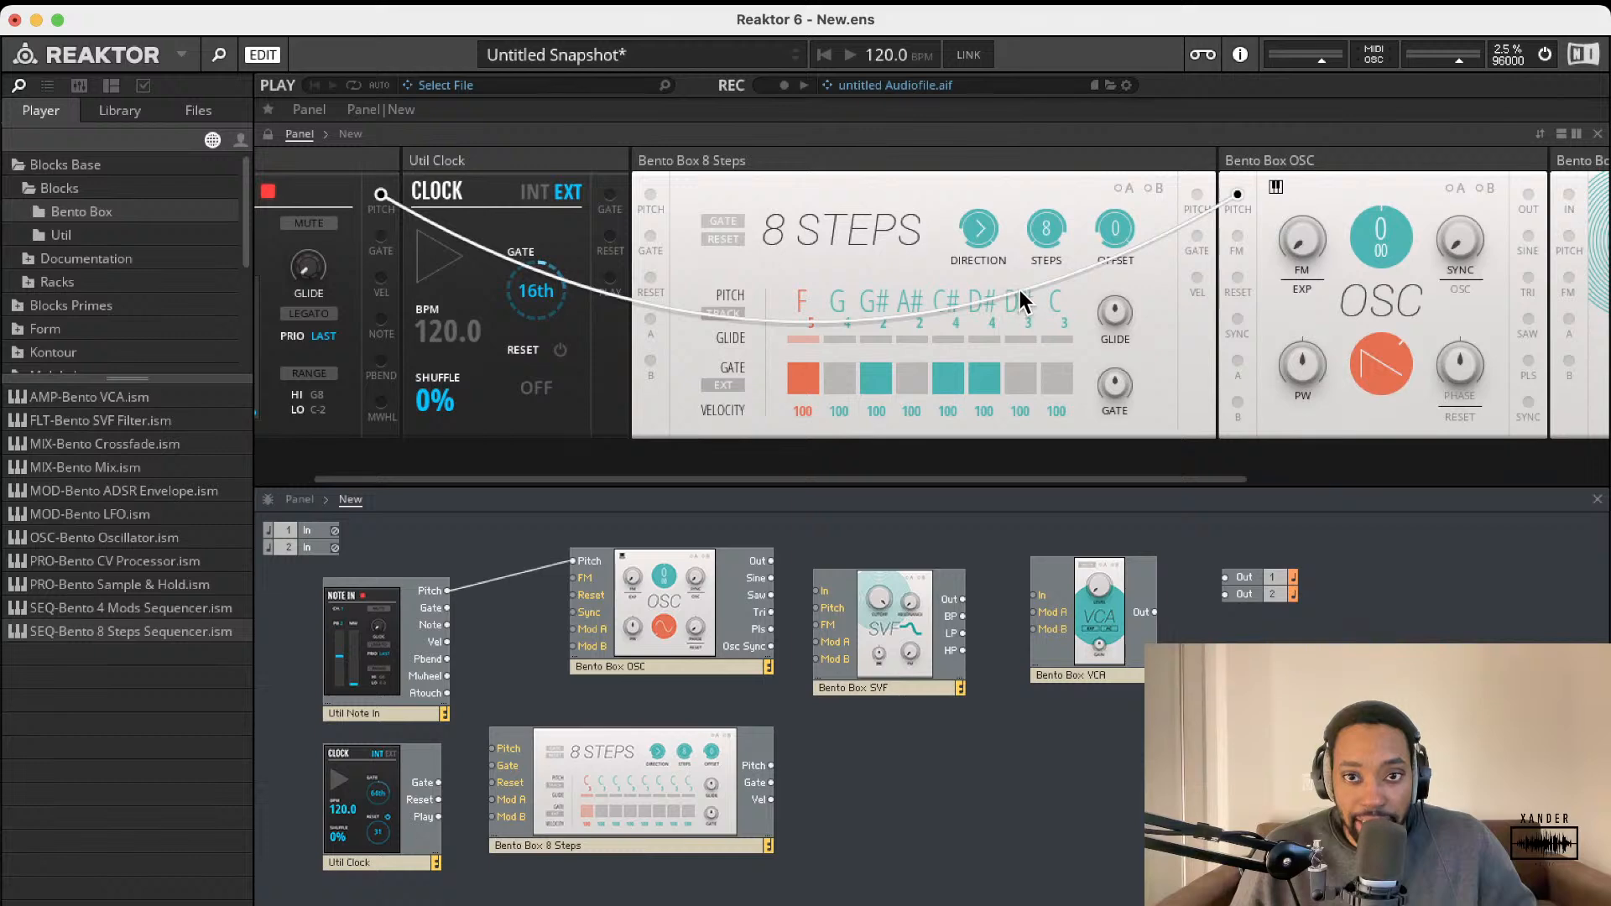
drag(1018, 258, 1017, 235)
drag(1036, 300, 1056, 277)
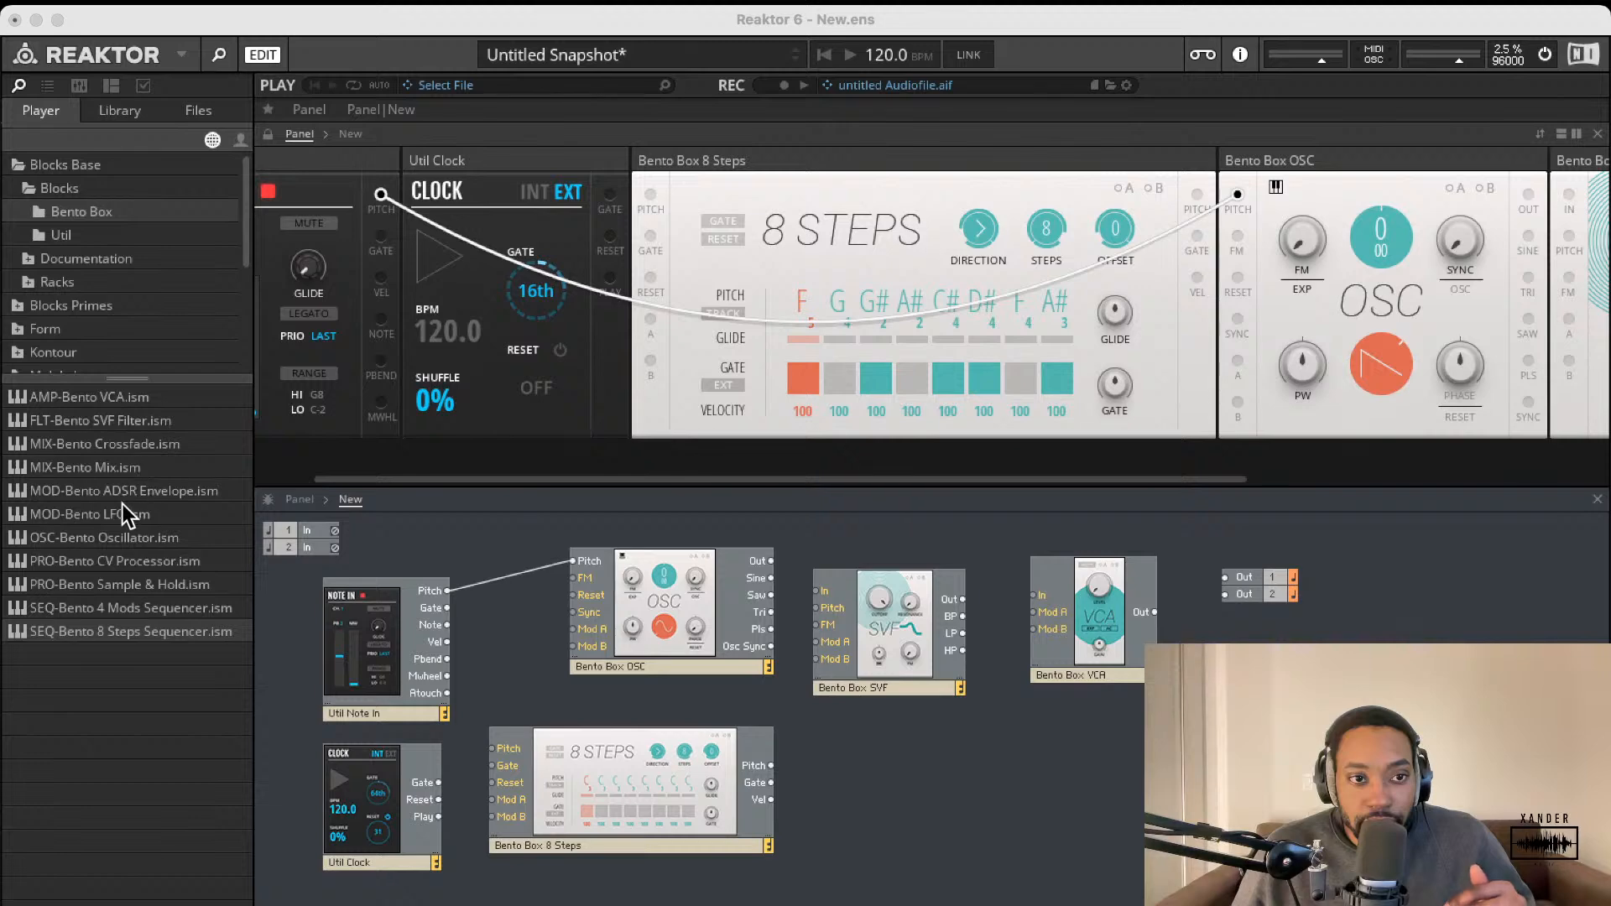
Step: Add a Bento LFO block next to the 8 Steps sequencer and wire its output to the SVF's Mod A input
double_click(119, 513)
drag(988, 590, 829, 864)
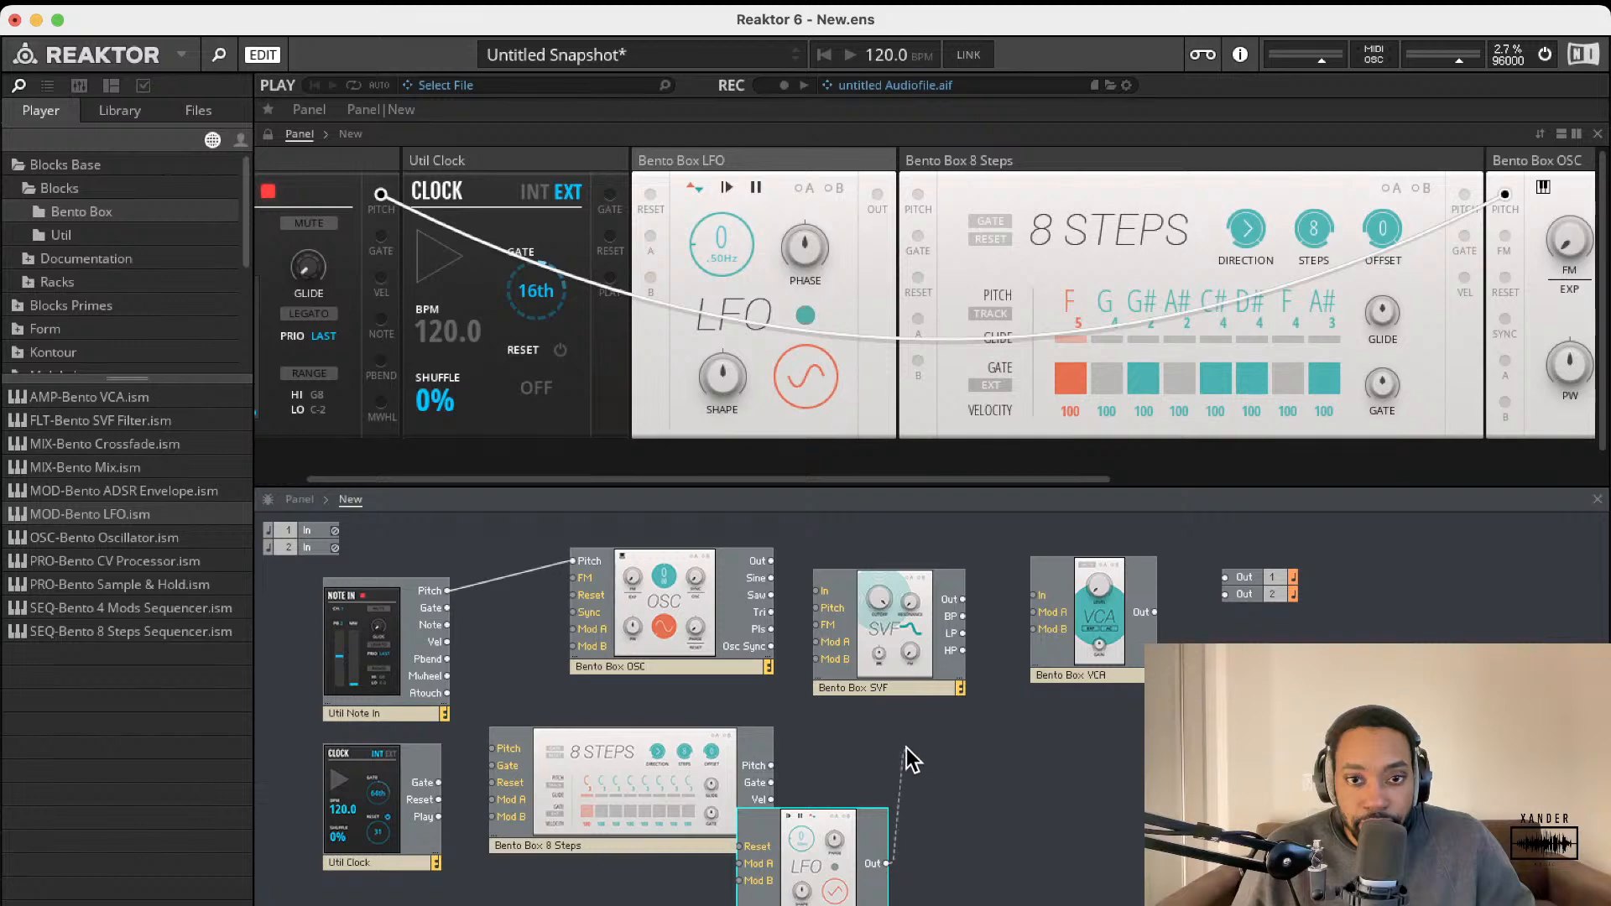
drag(867, 703, 816, 642)
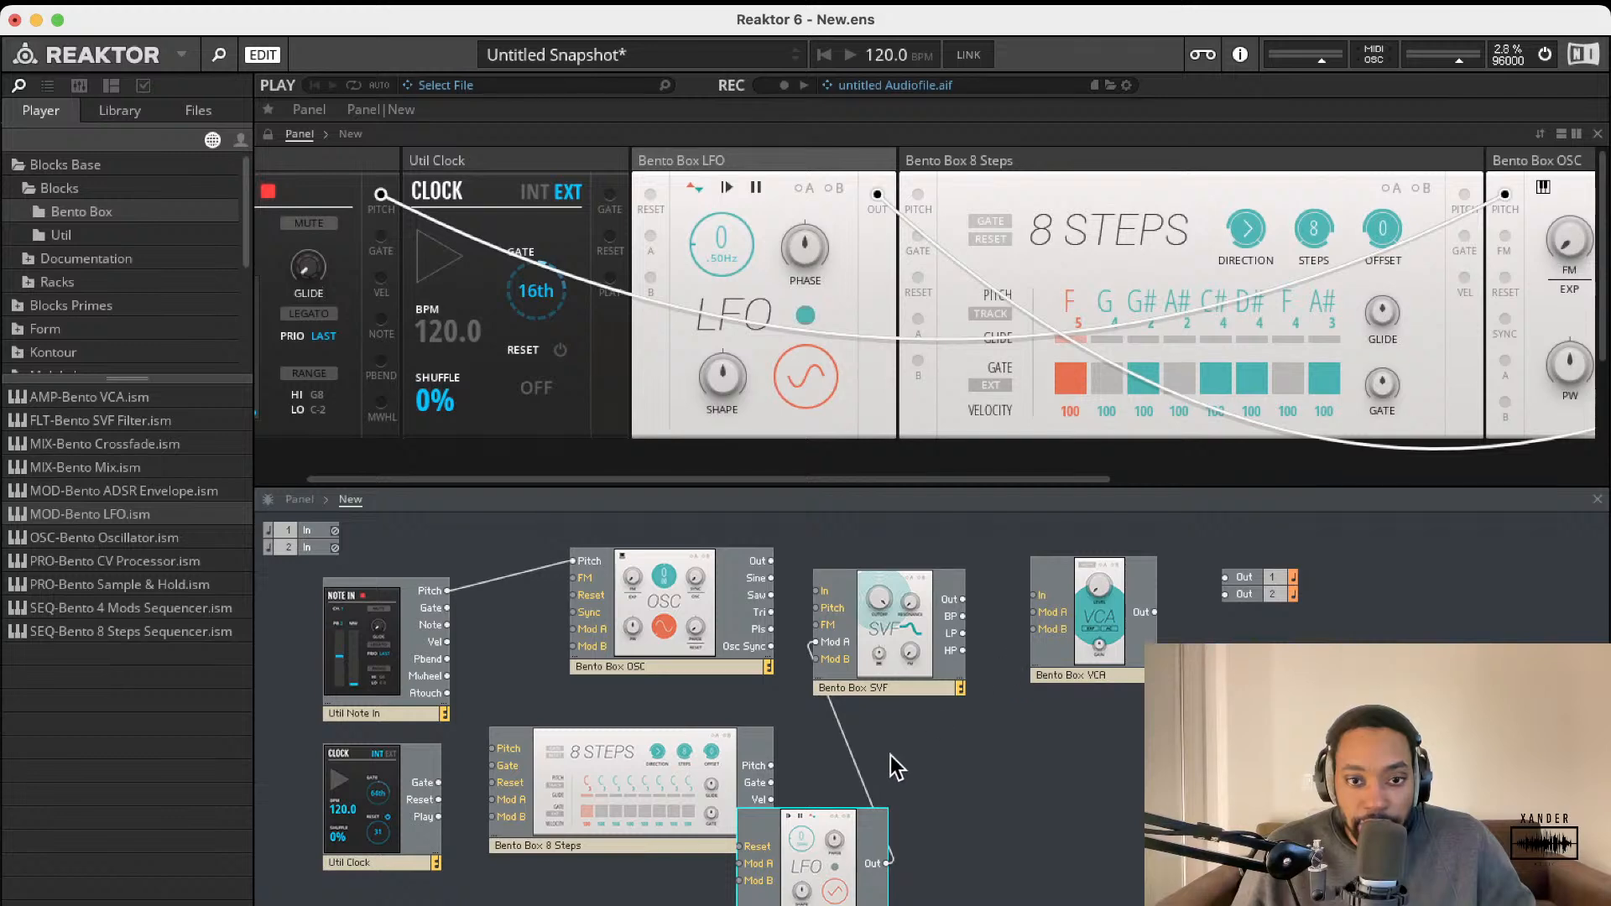
drag(812, 853, 825, 798)
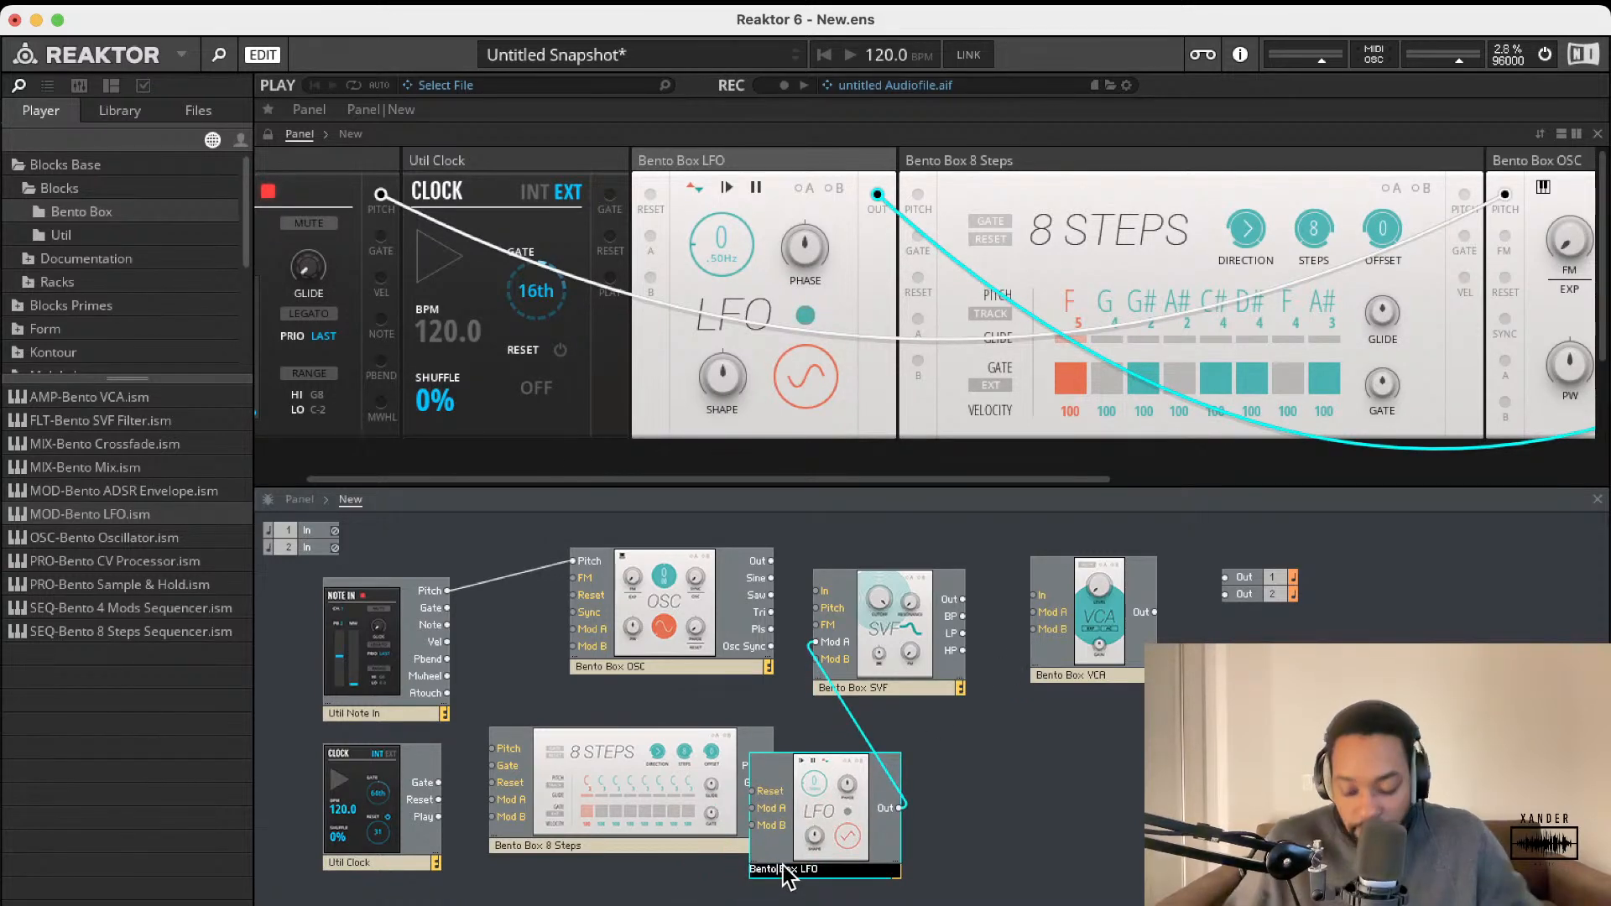
Step: Rename the Bento Box LFO block as FLTR LFO and move it clear of the 8 Steps block
mouse_move(784, 876)
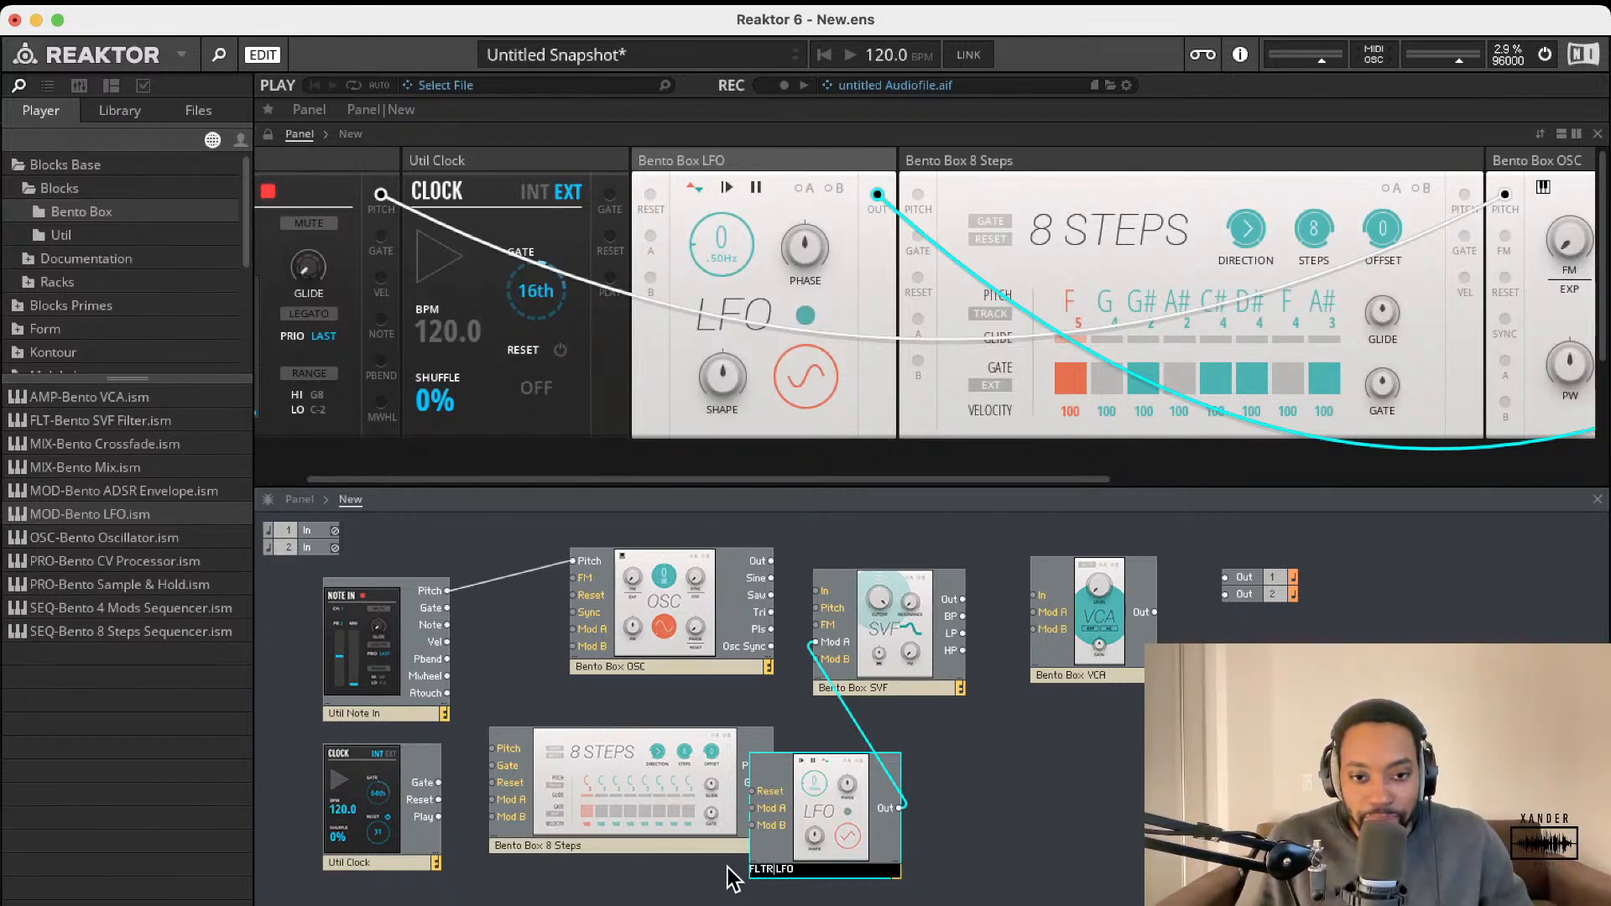
click(1112, 803)
mouse_move(844, 818)
mouse_down()
mouse_move(763, 814)
mouse_move(776, 861)
mouse_move(828, 834)
mouse_move(913, 832)
mouse_move(797, 833)
mouse_move(859, 831)
mouse_up()
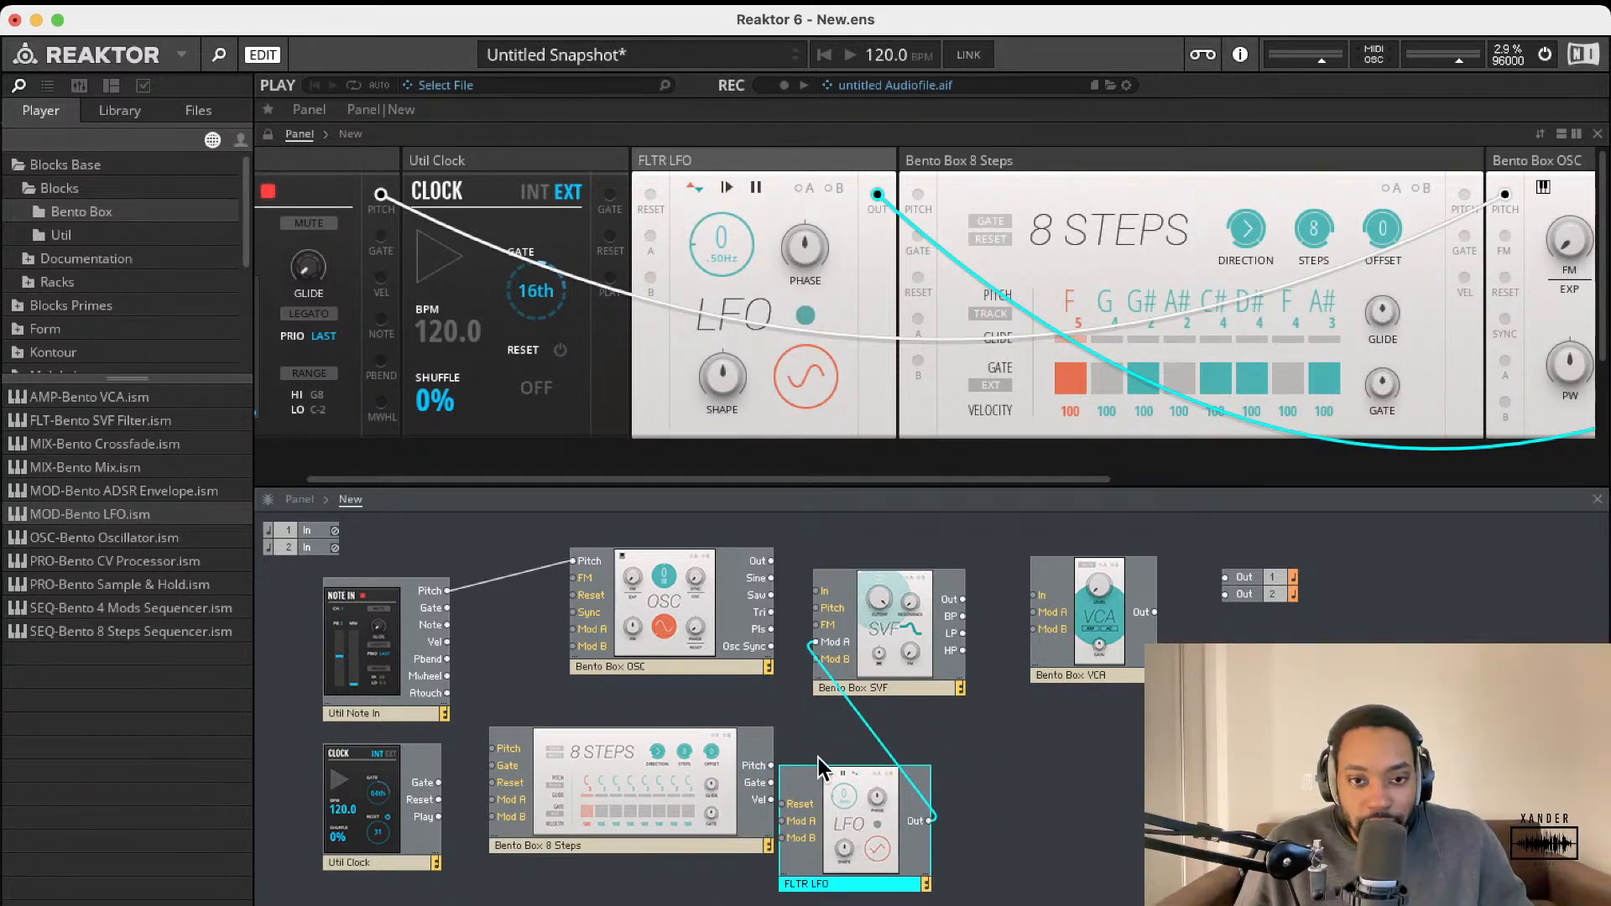
Step: Select modulation source A on the SVF block and raise its modulation amount for the cutoff
scroll(1152, 447, right, 10)
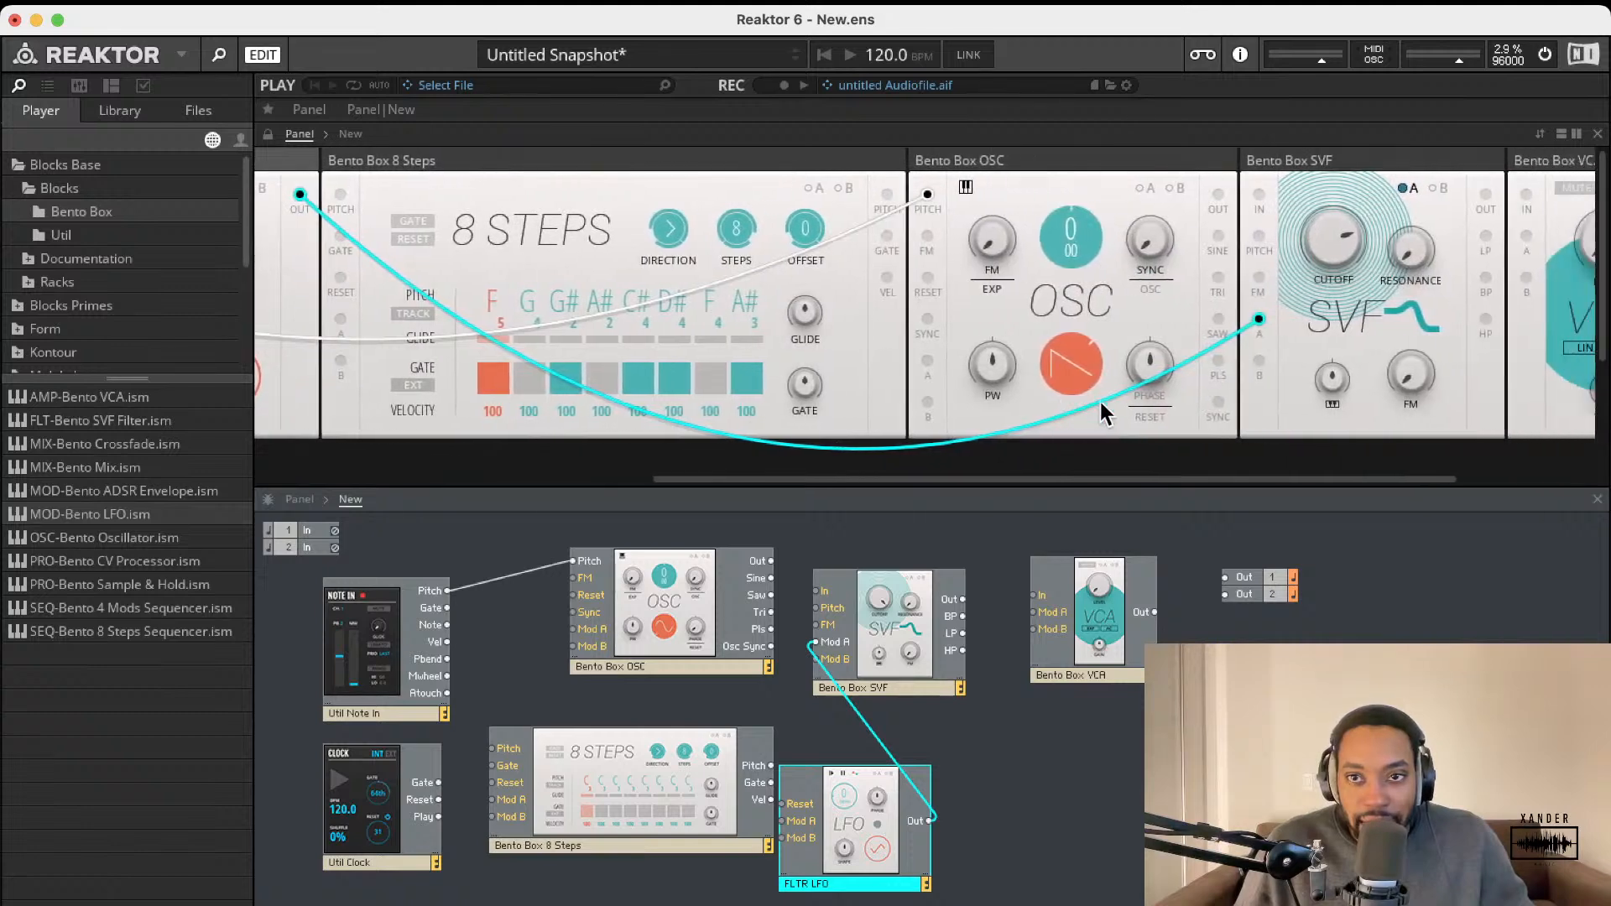
click(1191, 188)
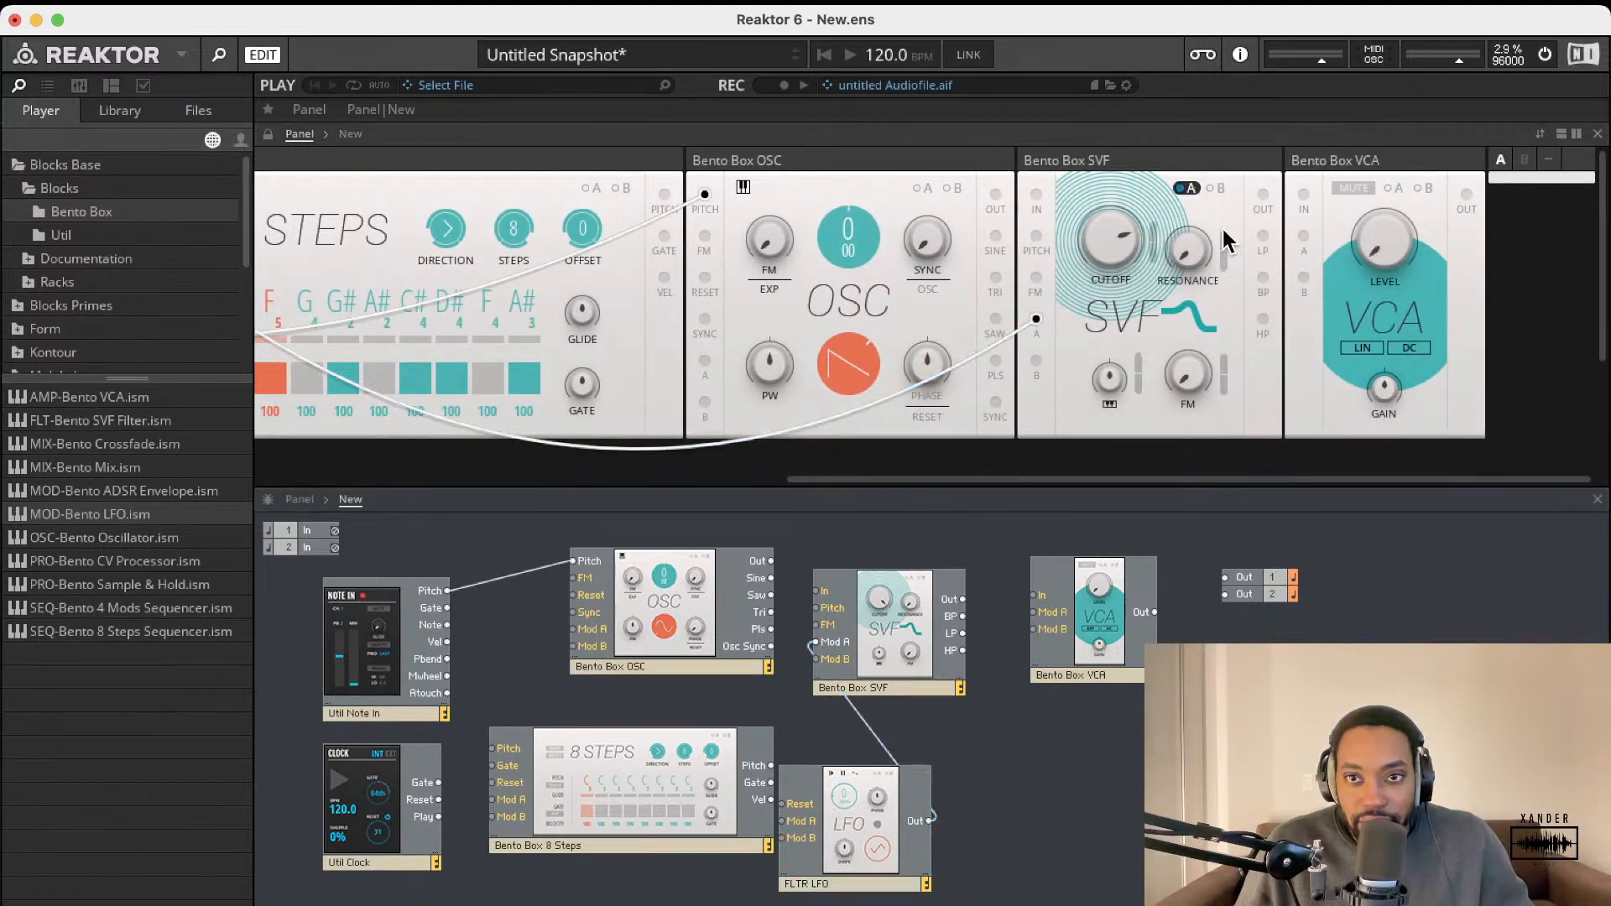
drag(1150, 235, 1156, 202)
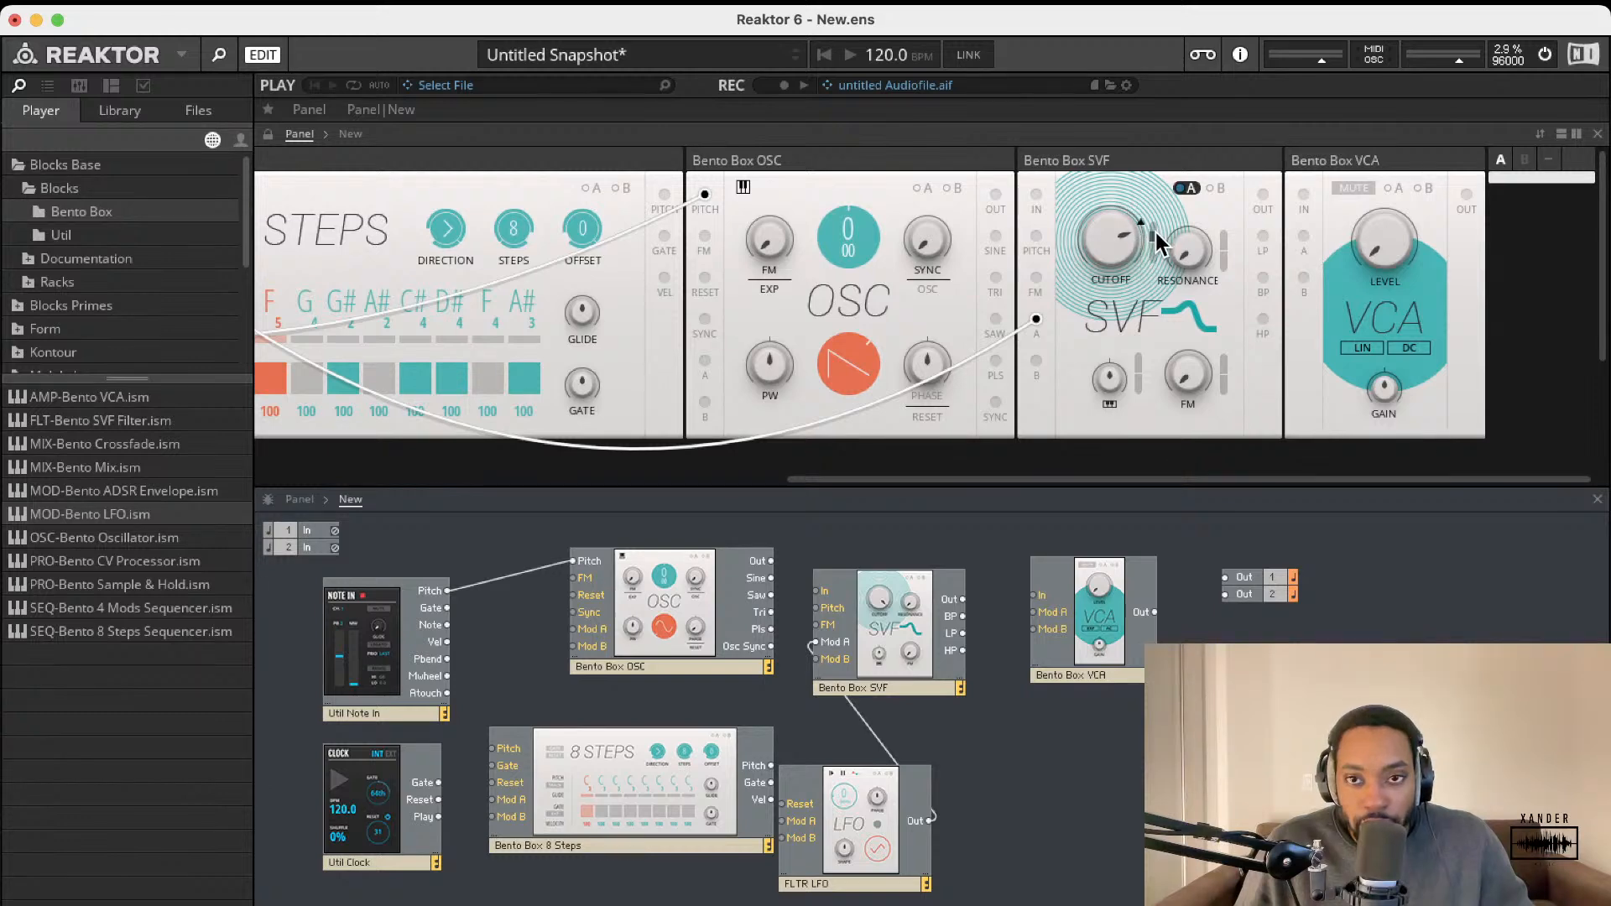
mouse_move(1126, 270)
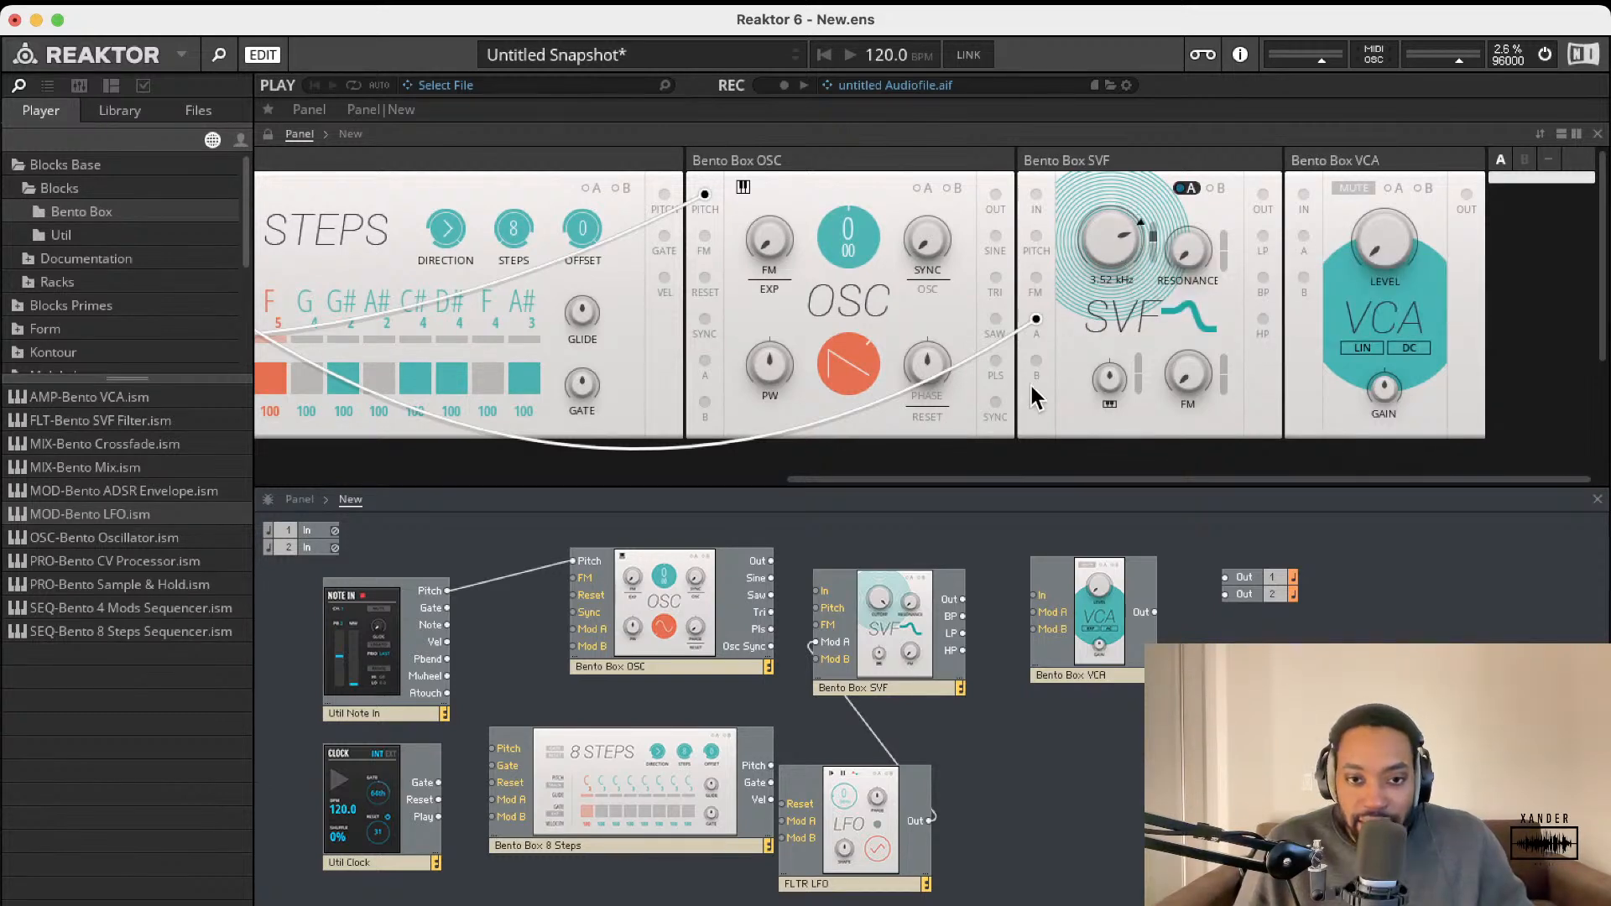
scroll(834, 375, left, 3)
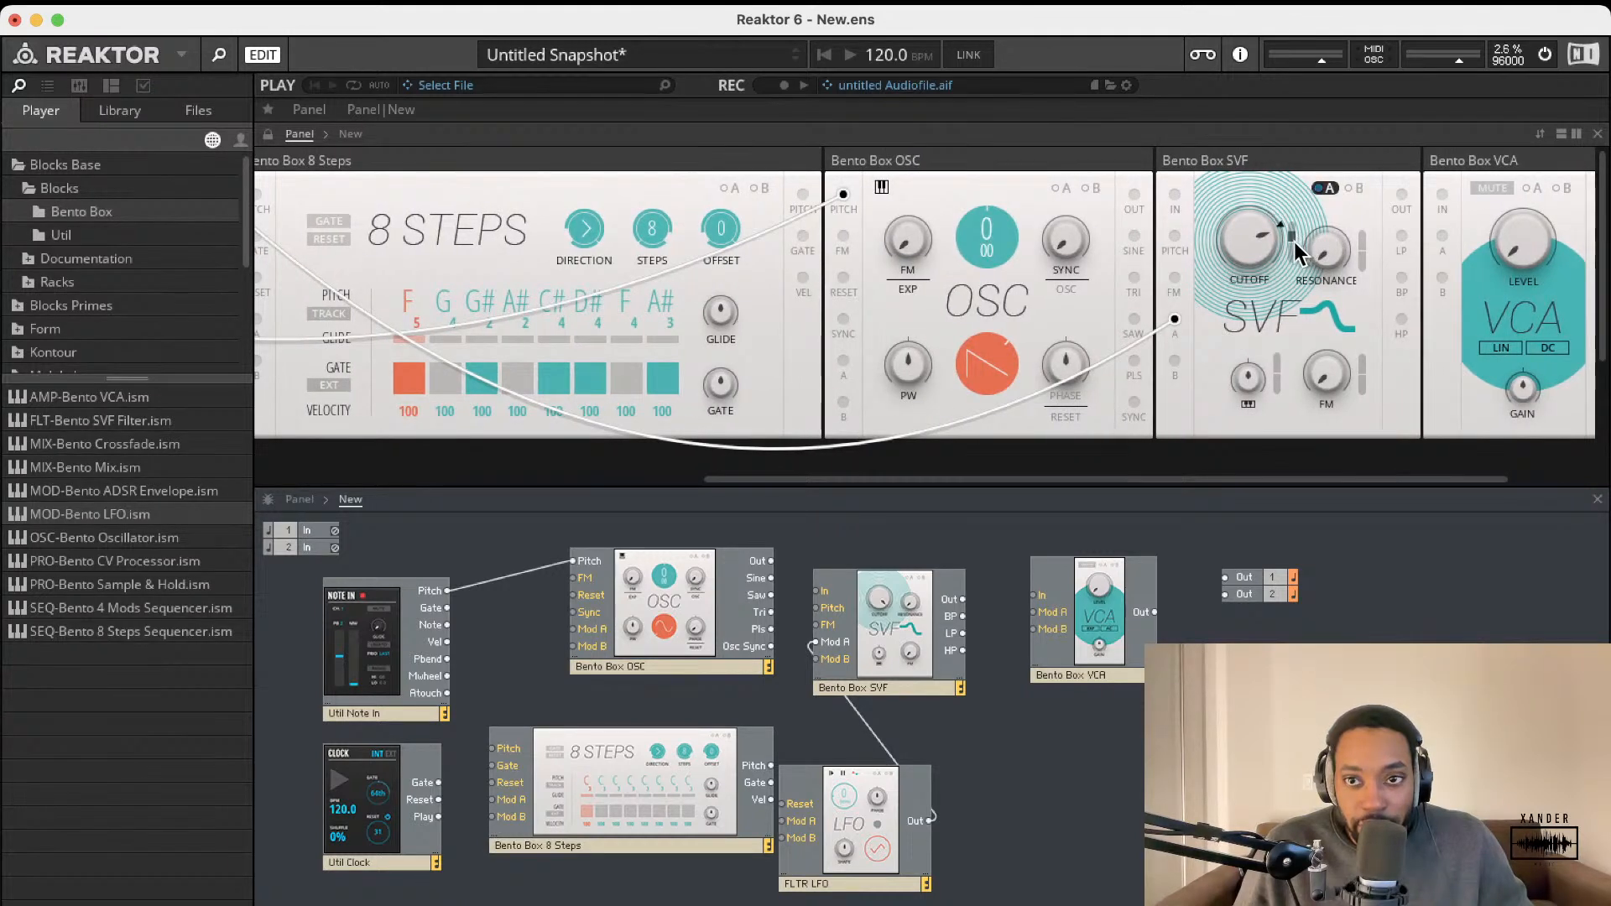
Step: Wire the Clock's Gate output to the Pitch input of the 8 Steps sequencer
scroll(834, 436, right, 1)
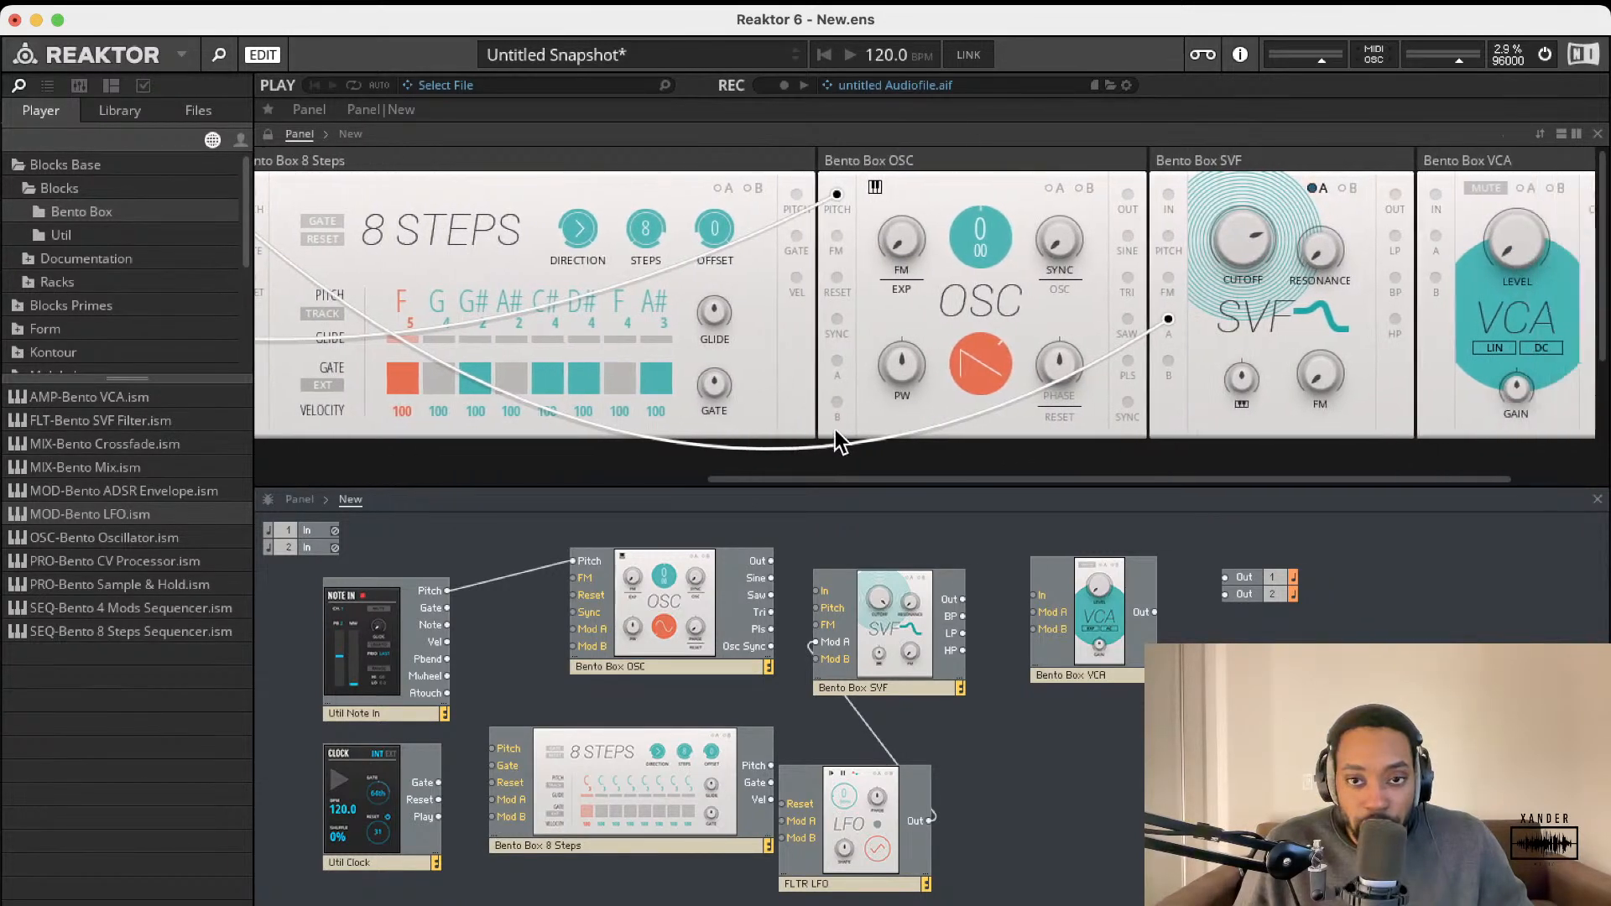
scroll(836, 442, right, 2)
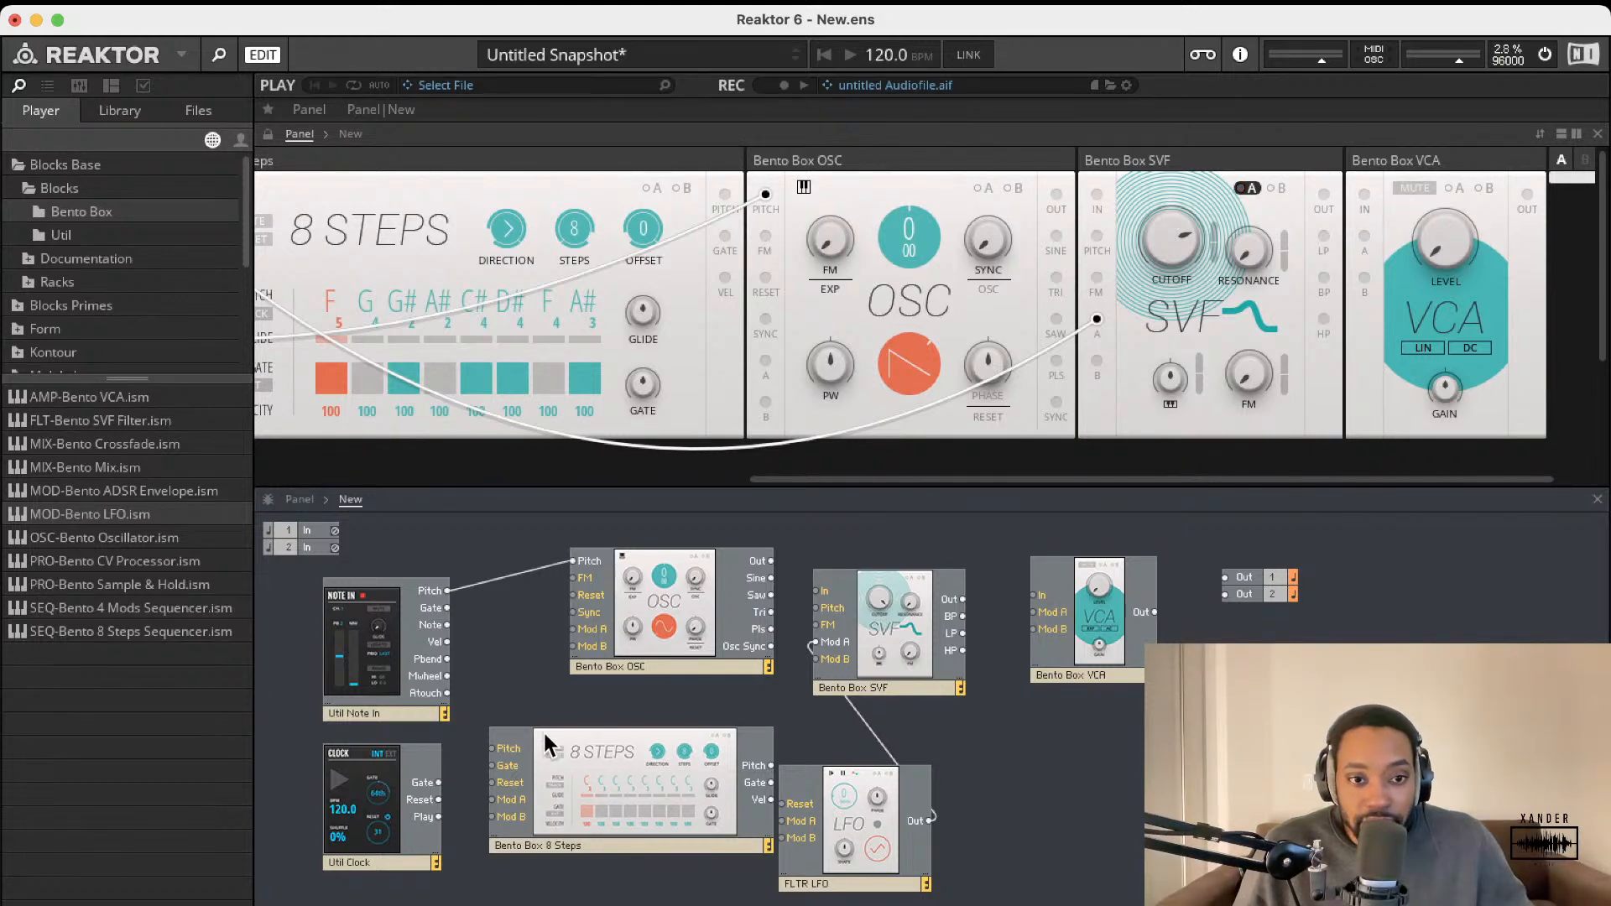
drag(492, 748, 426, 782)
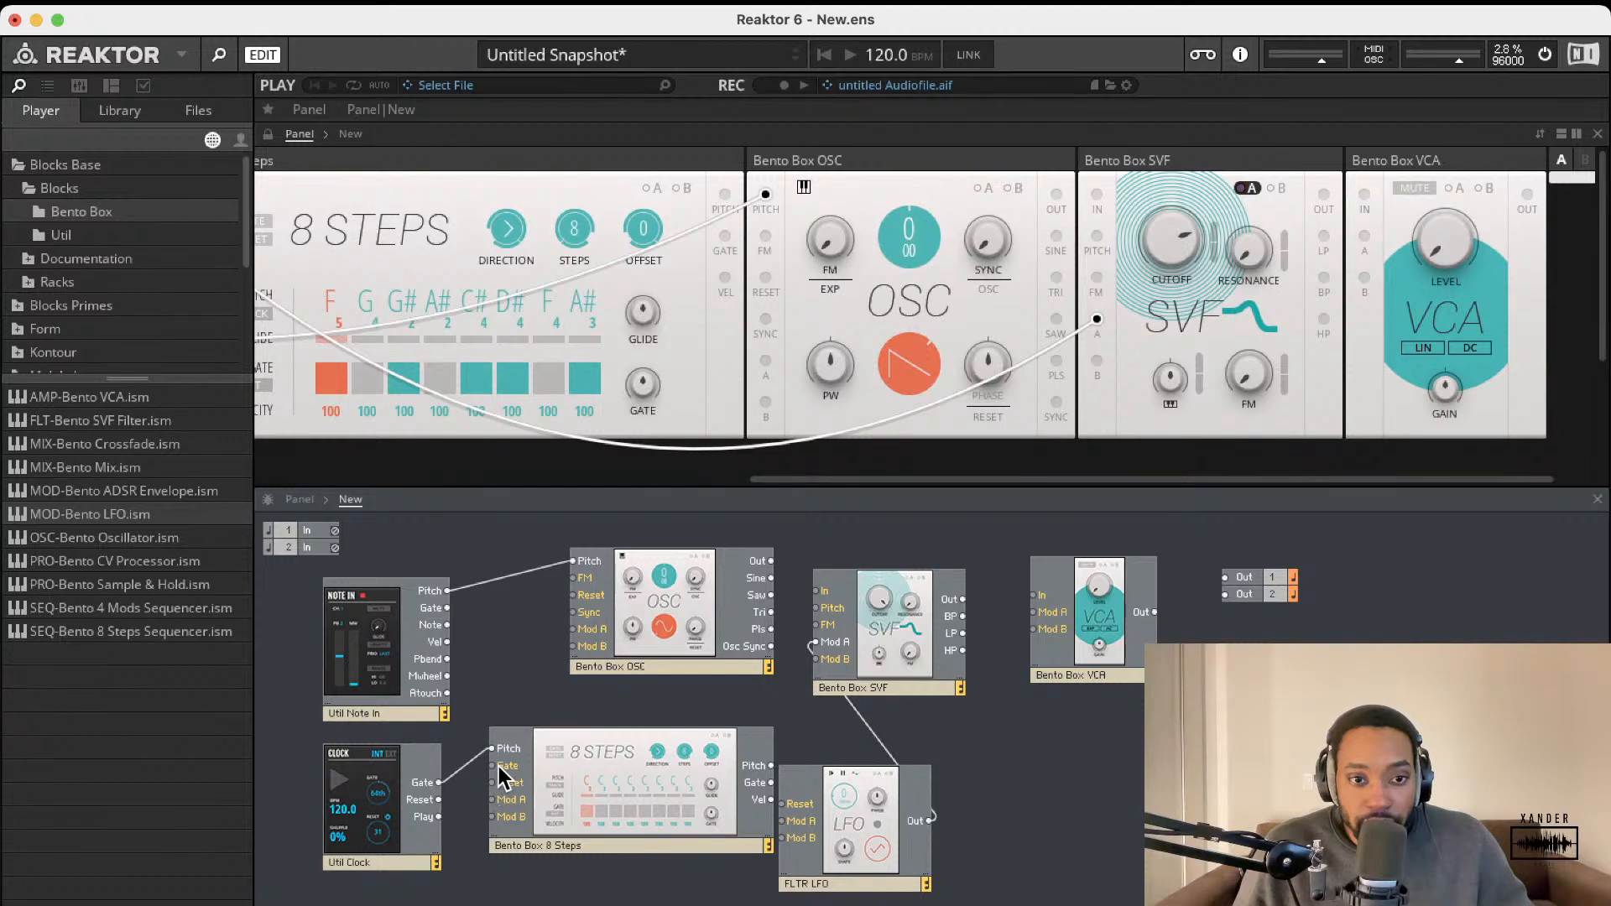
Step: Chain the OSC through the SVF and VCA to outputs 1 and 2, and set the VCA level to 9.1
drag(771, 560, 818, 592)
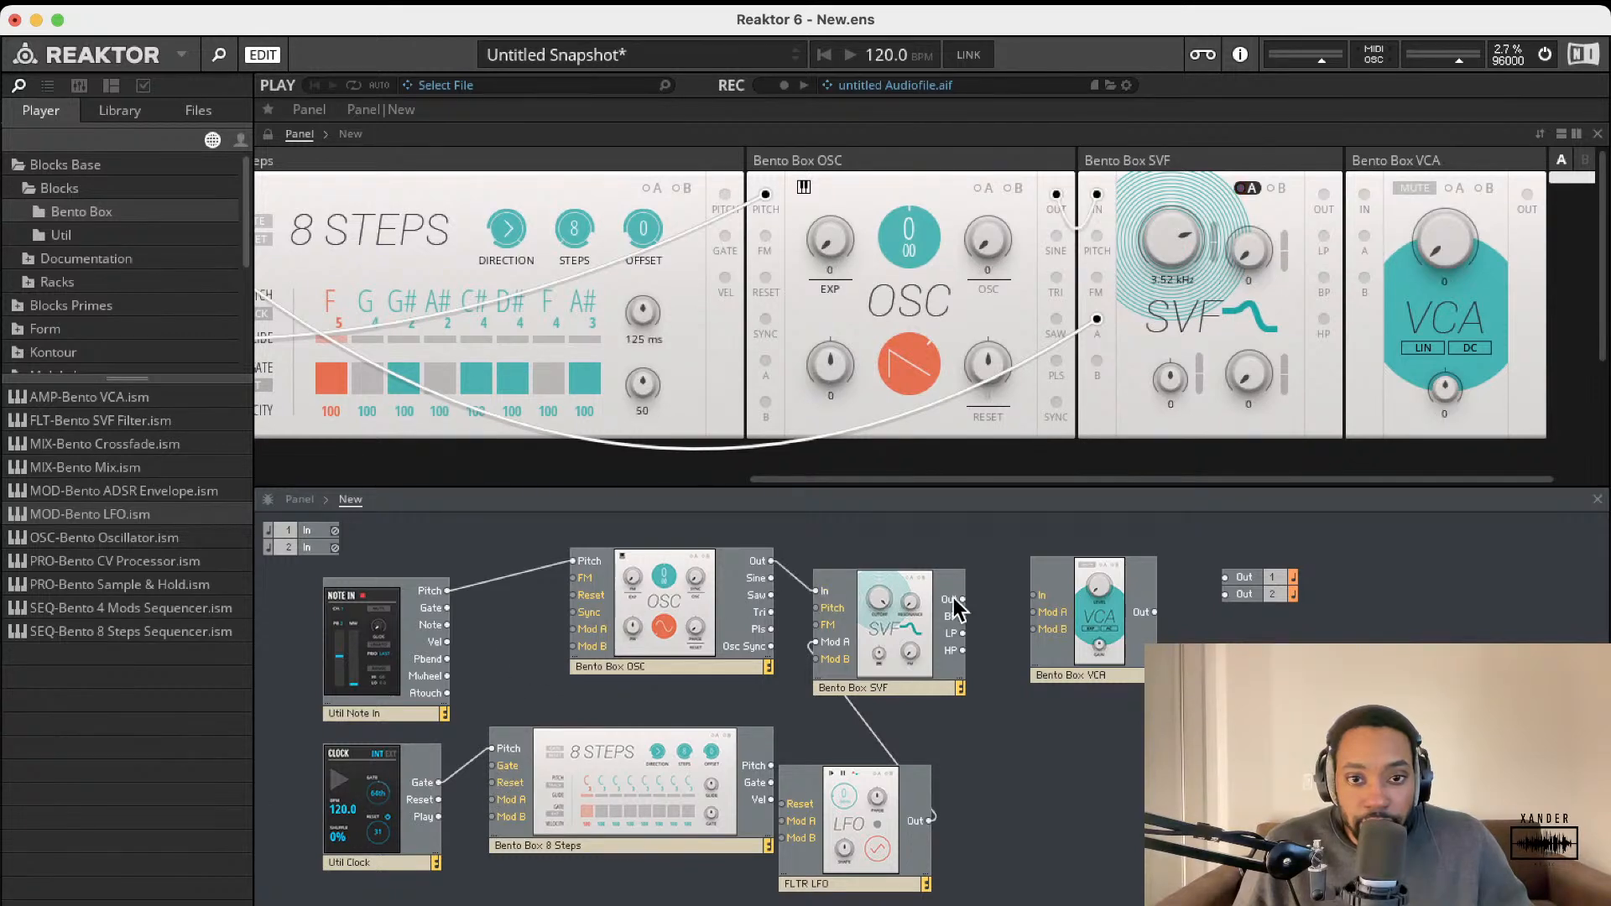
drag(962, 599, 1035, 595)
drag(1156, 612, 1224, 594)
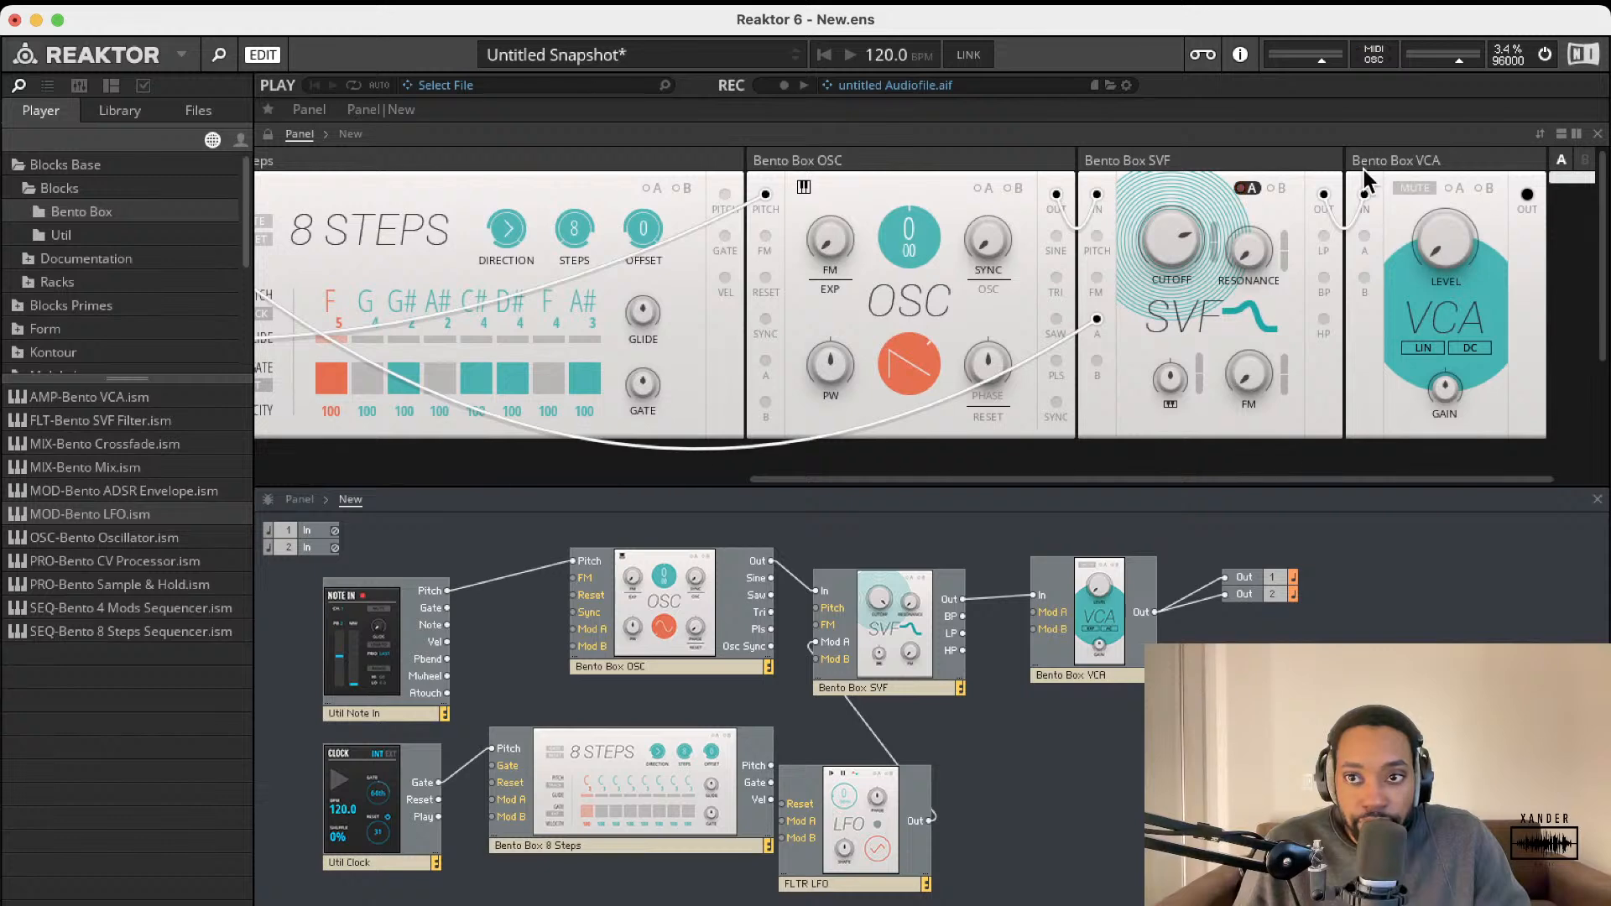
drag(1442, 256, 1434, 232)
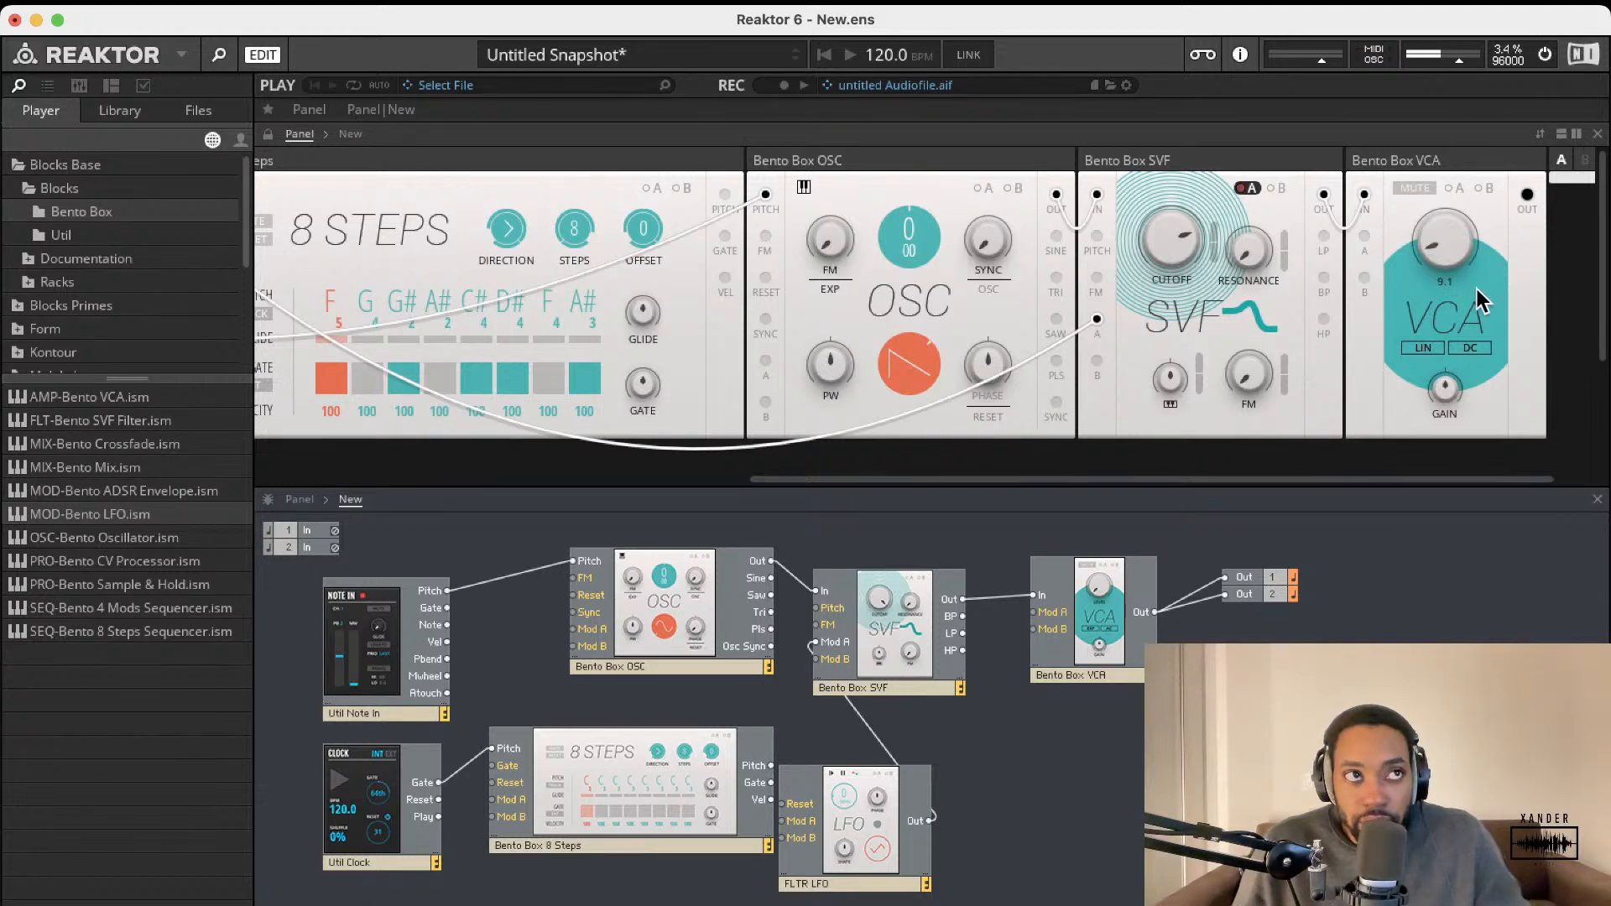
Step: Reposition the FLTR LFO and 8 Steps blocks in the structure and wire the 8 Steps Pitch output to the OSC Pitch input
drag(874, 791, 953, 784)
drag(606, 782, 555, 790)
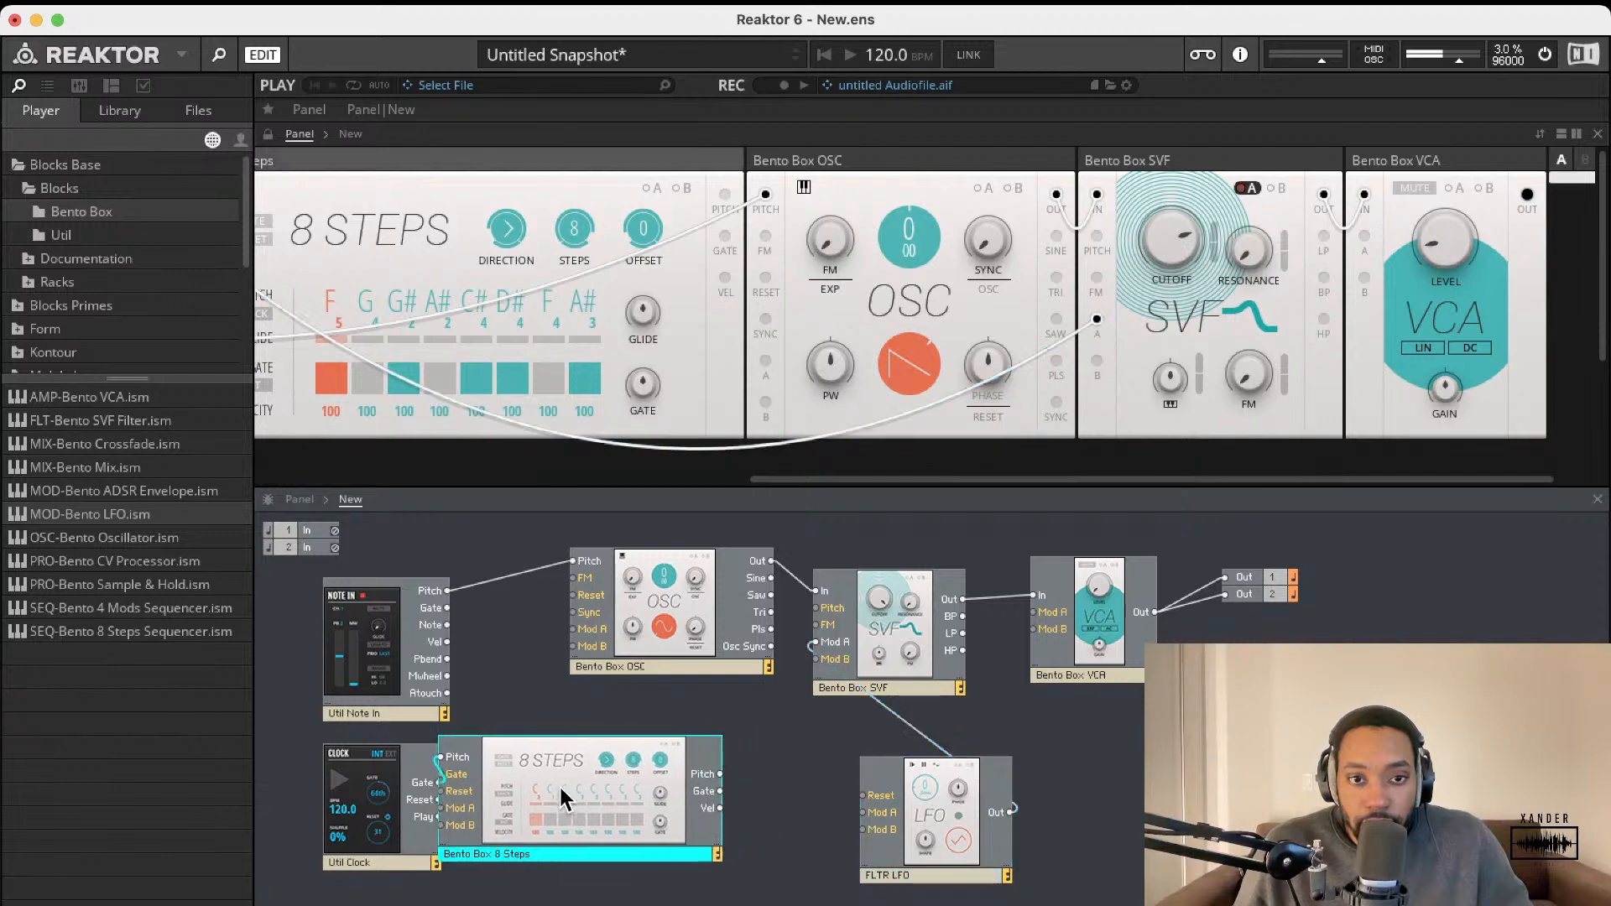
drag(719, 774, 573, 560)
drag(549, 818, 592, 831)
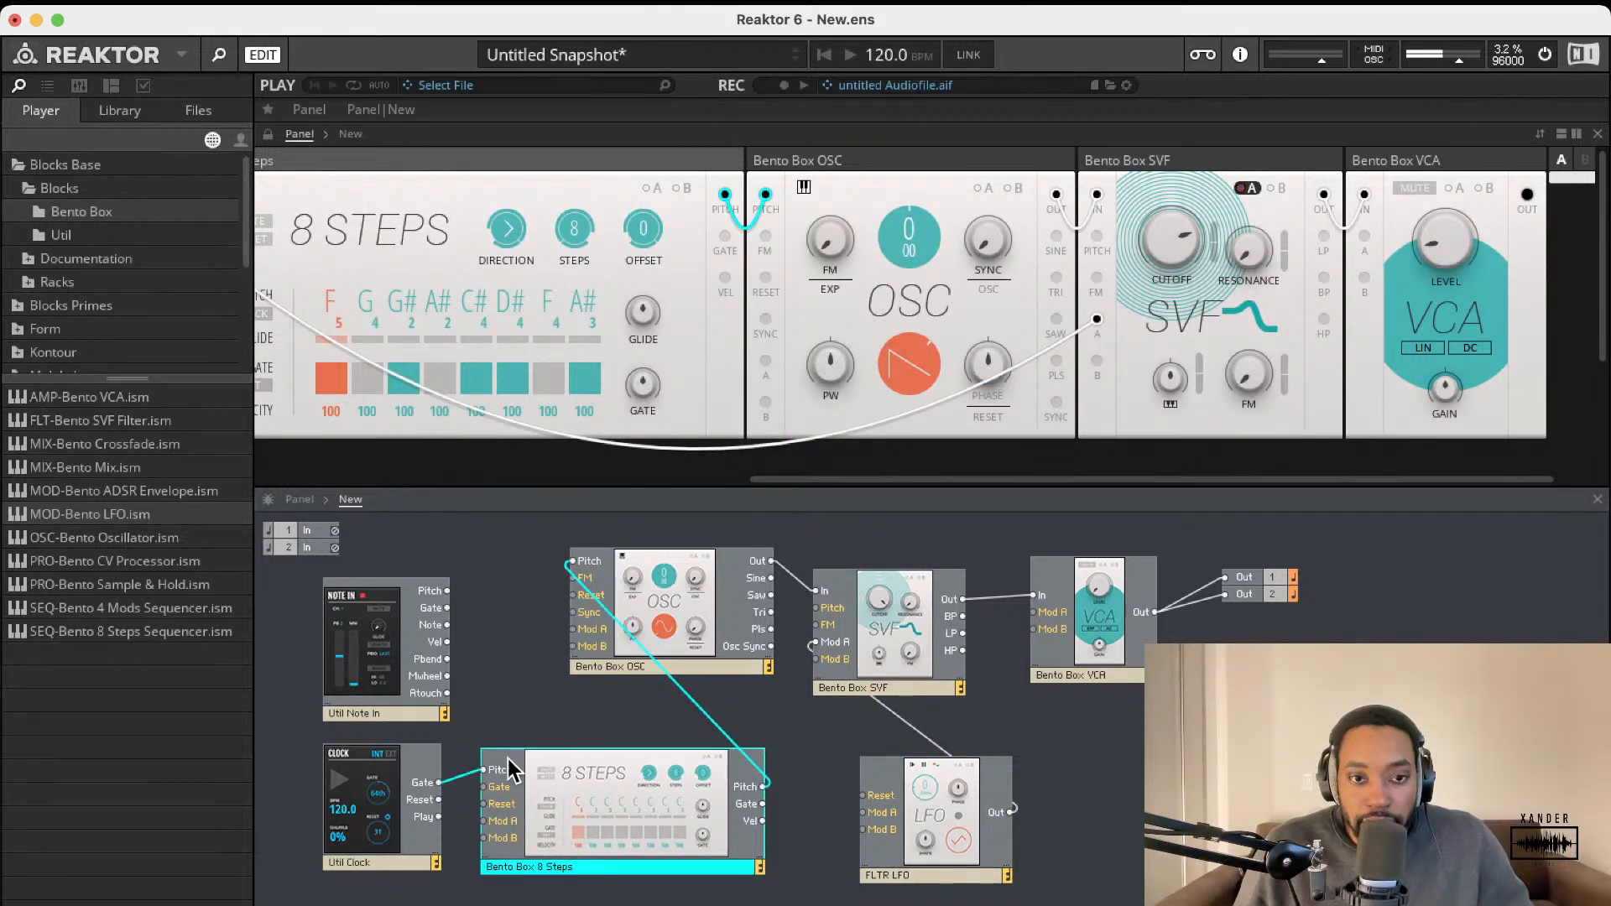
drag(484, 769, 441, 782)
Step: Swap the panel and structure views, try the single, horizontal and vertical split layouts, and restore the panel above the structure
key(x)
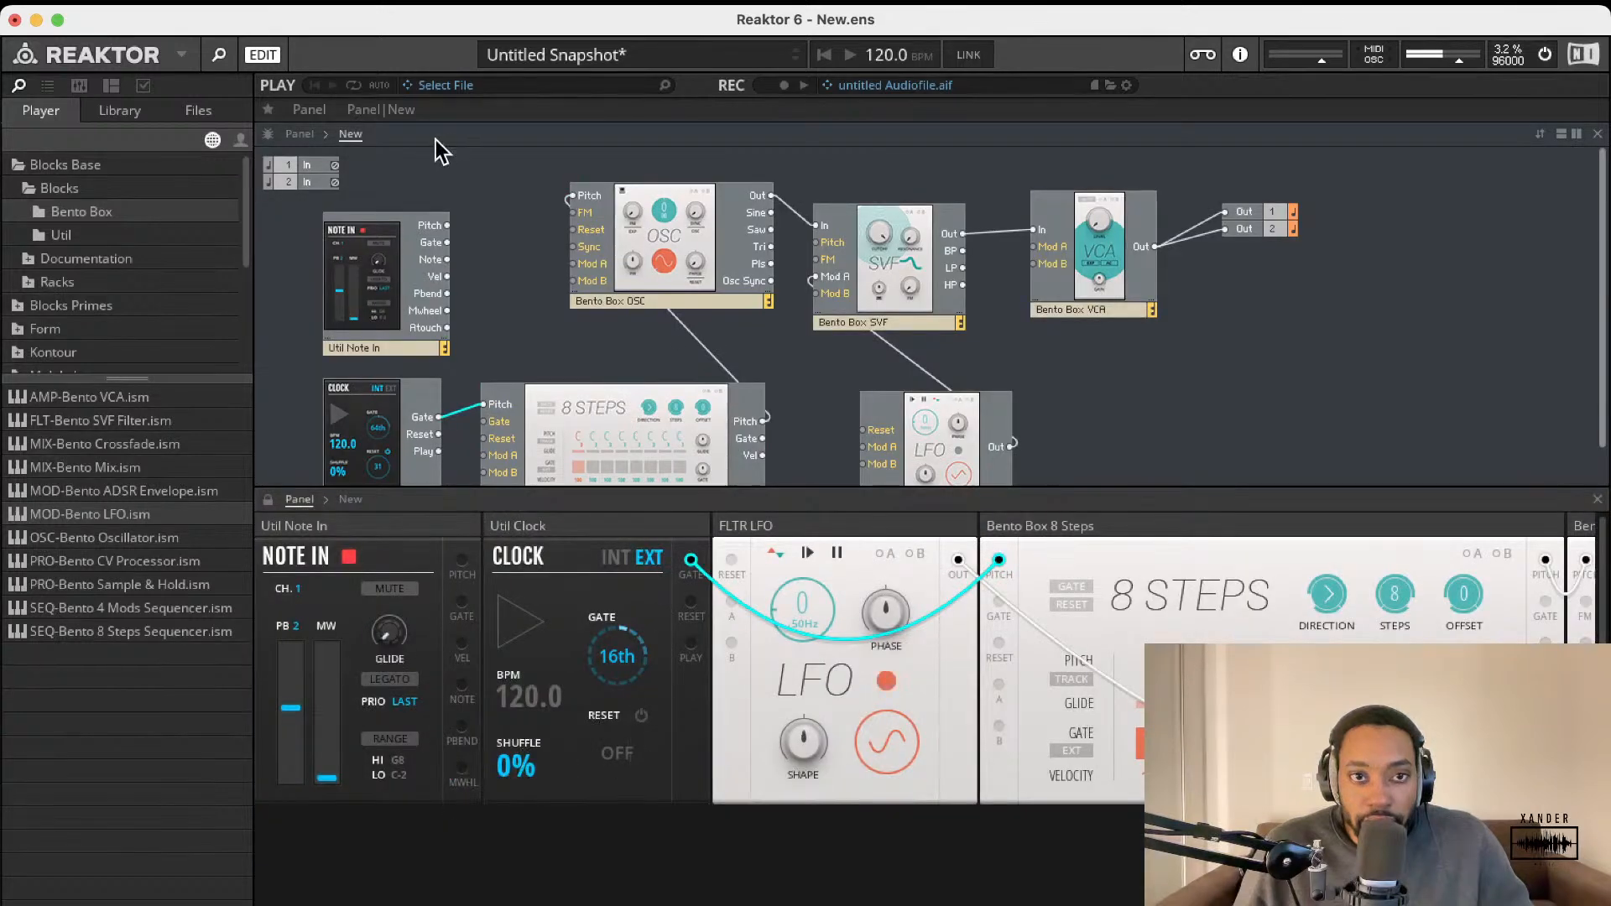
click(1561, 134)
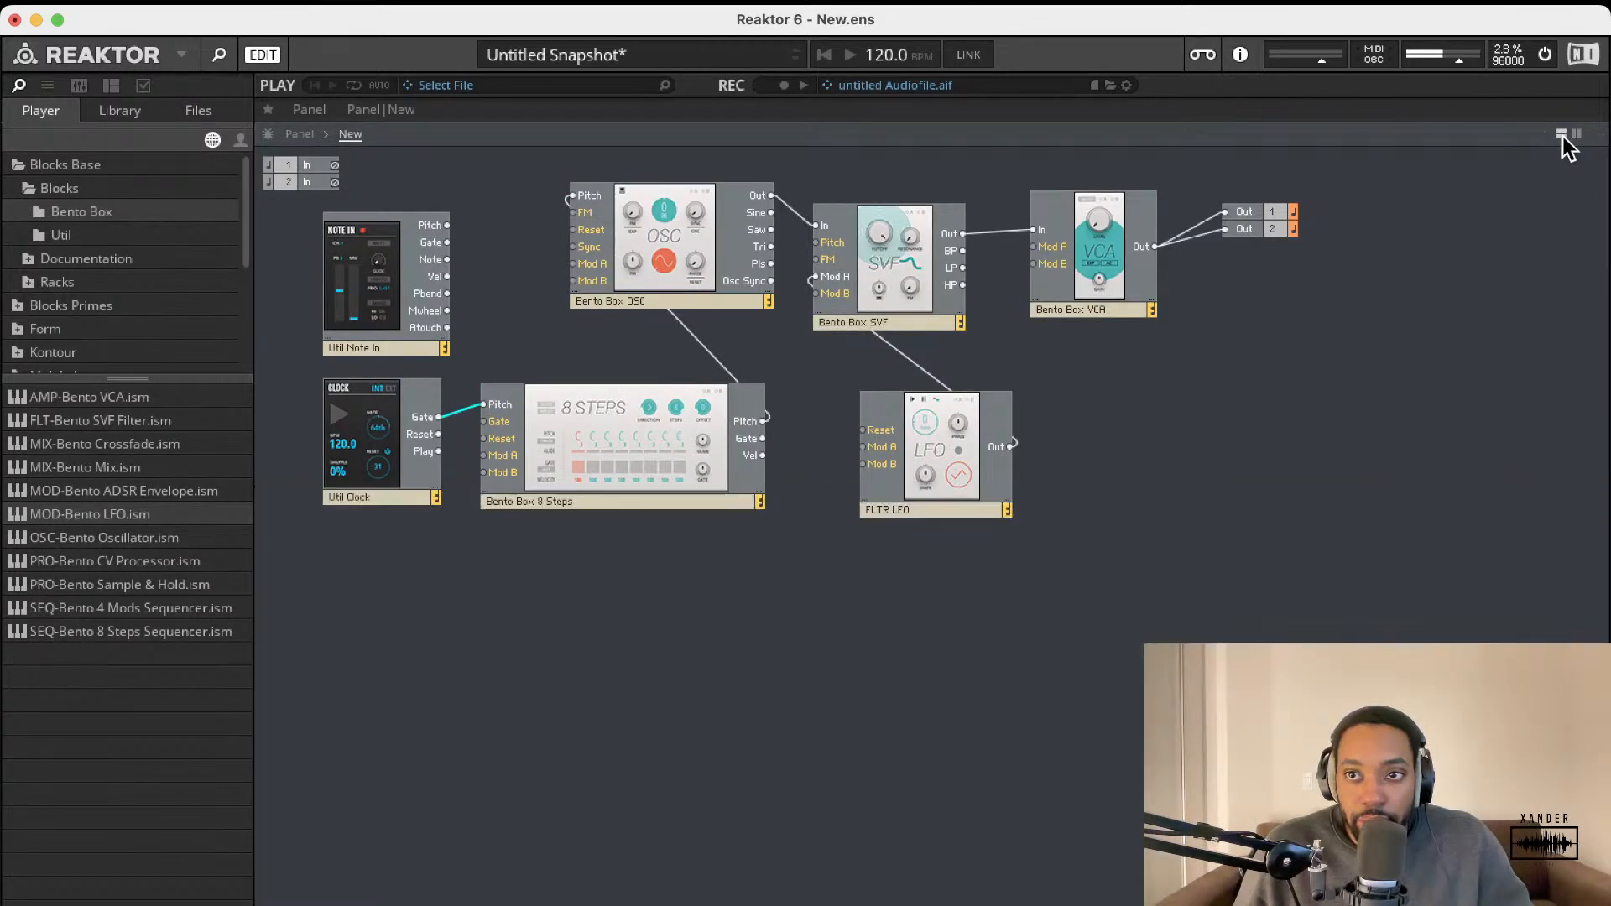
click(1559, 141)
click(1561, 141)
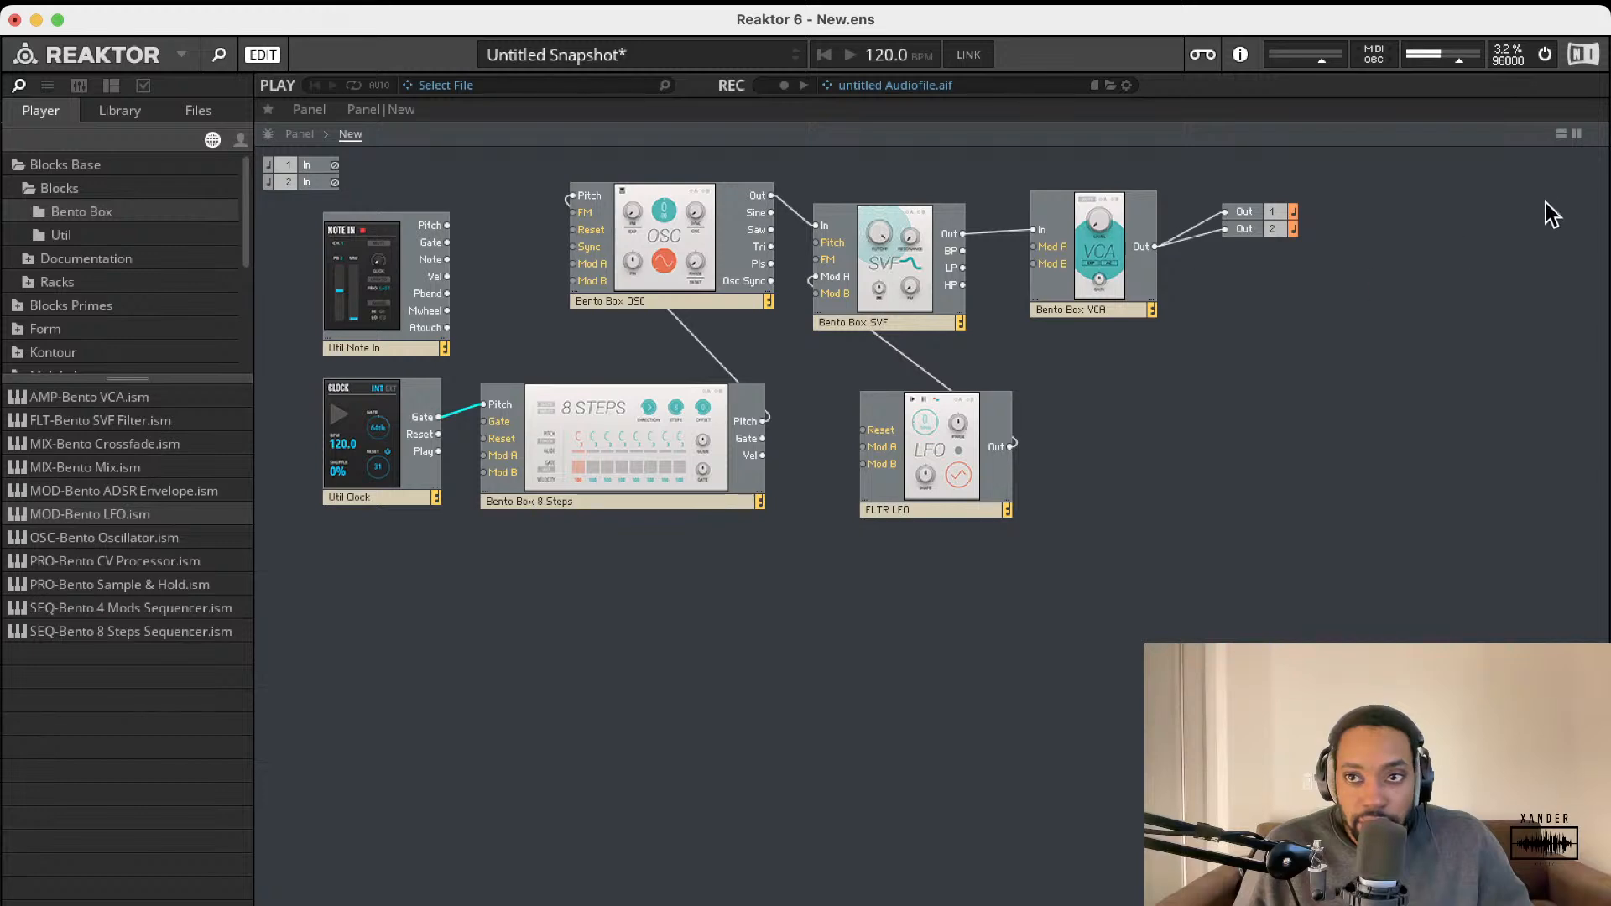
click(1561, 136)
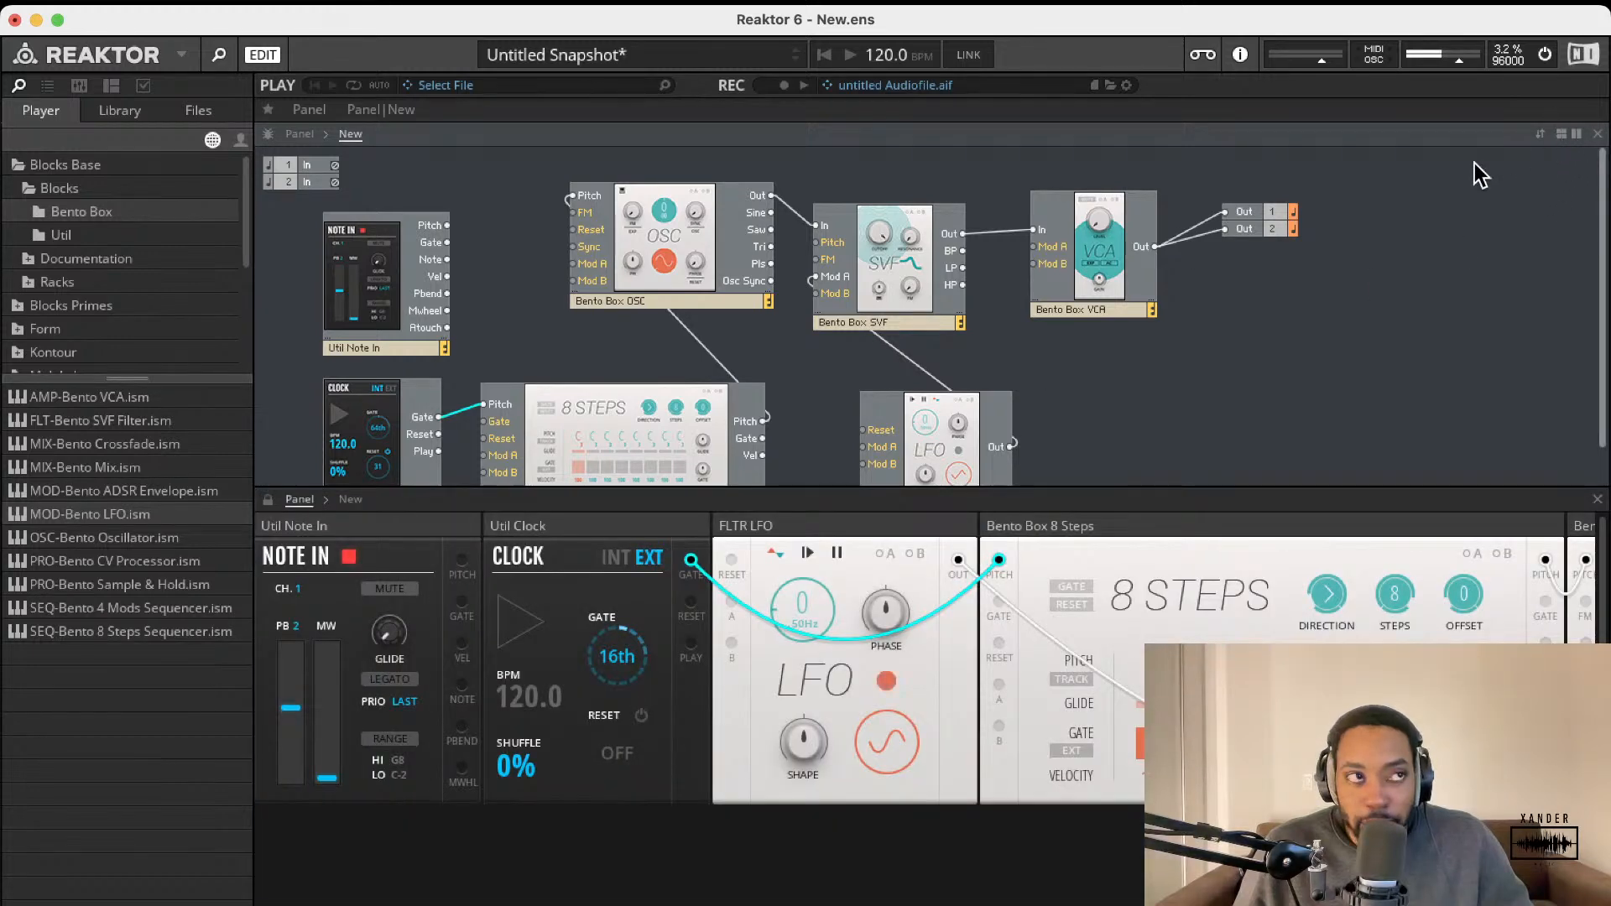
scroll(873, 546, right, 10)
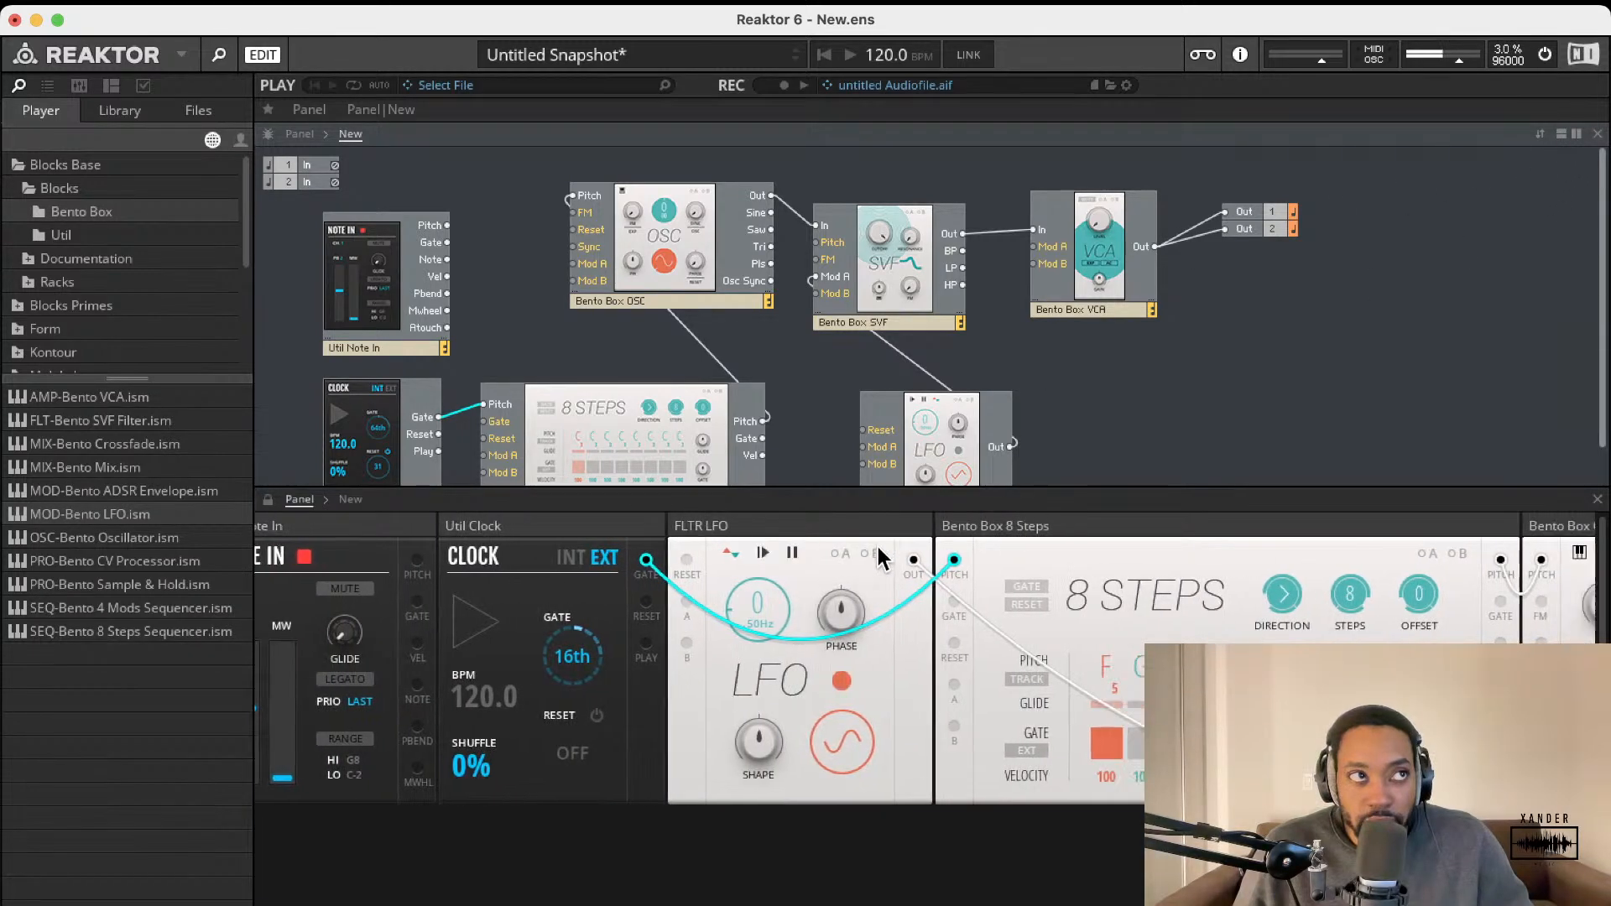
scroll(895, 547, right, 3)
click(1560, 137)
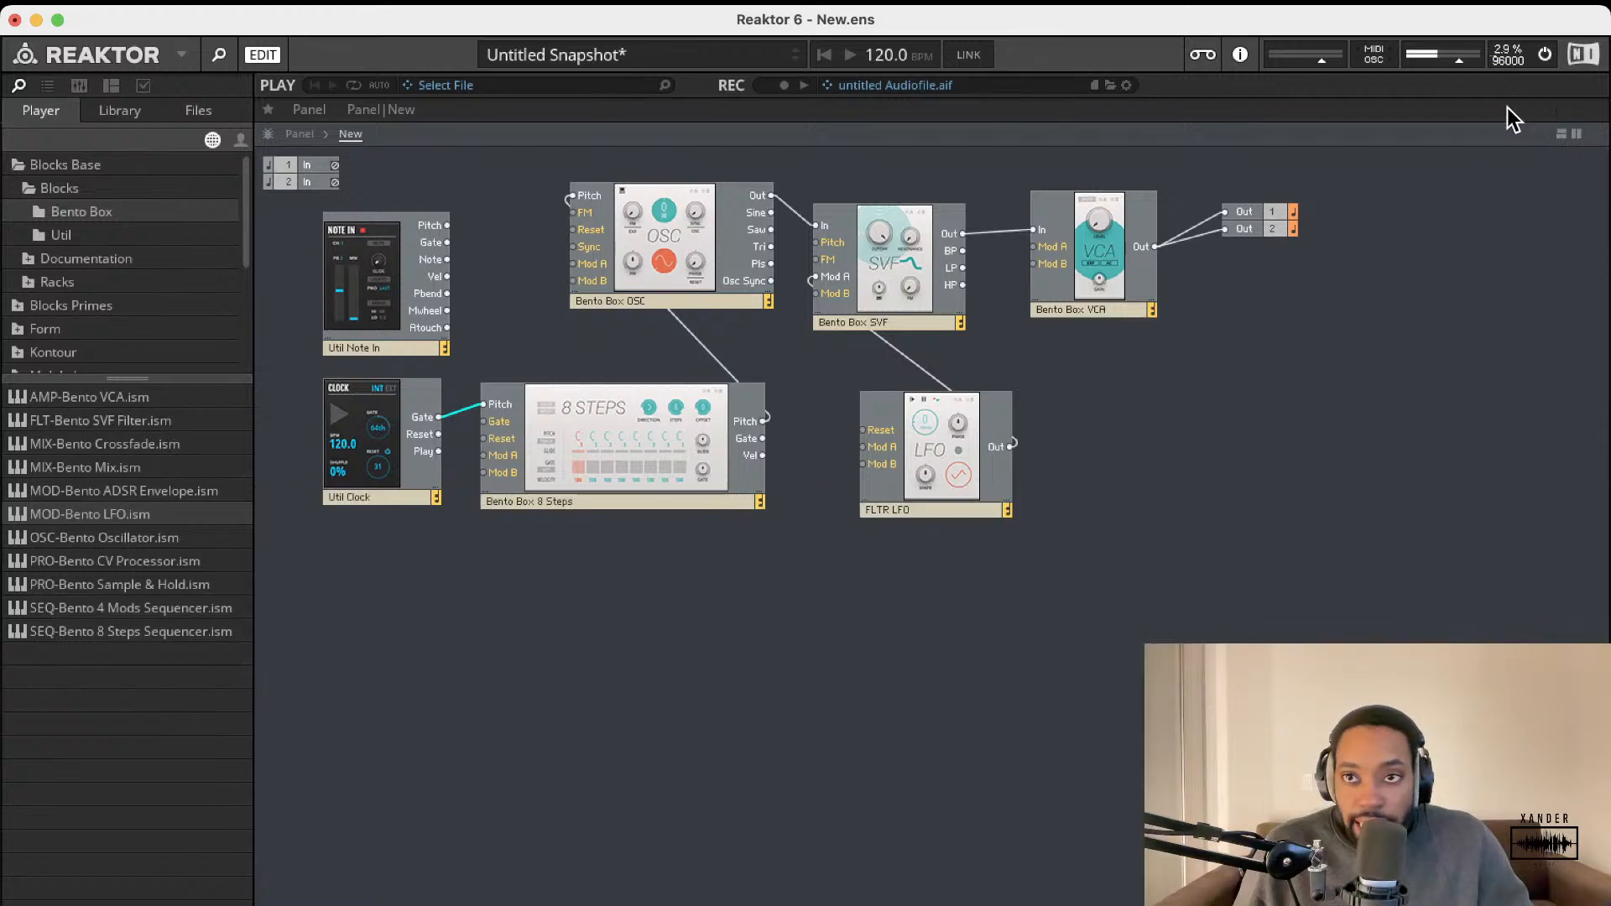
click(1561, 135)
click(1563, 138)
click(1562, 136)
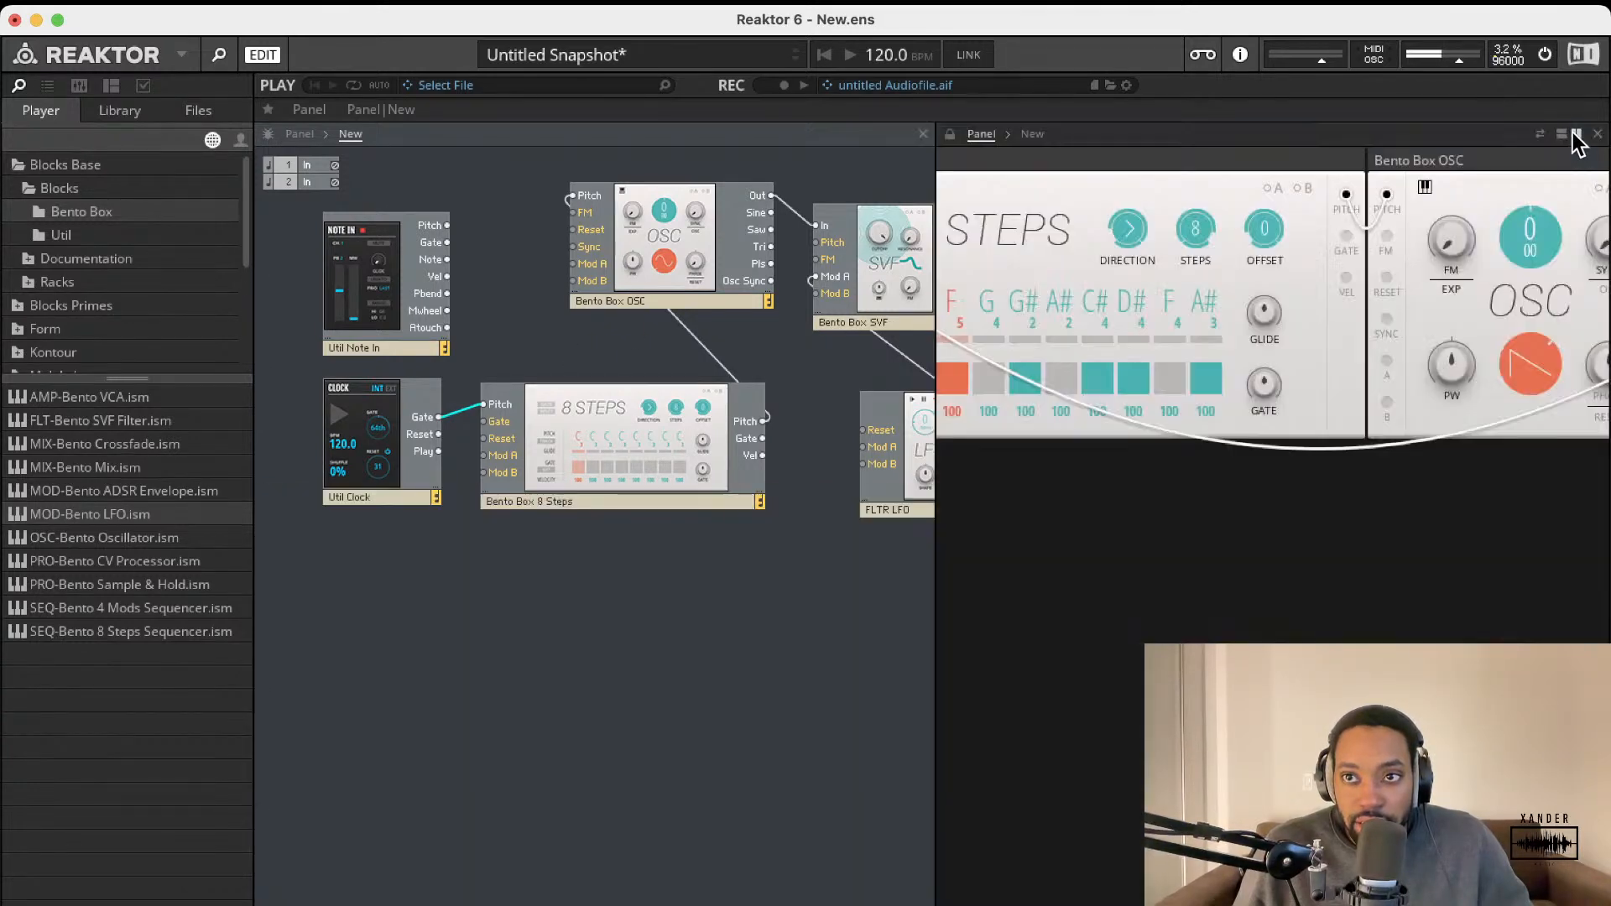
click(1562, 136)
click(1562, 136)
click(1562, 136)
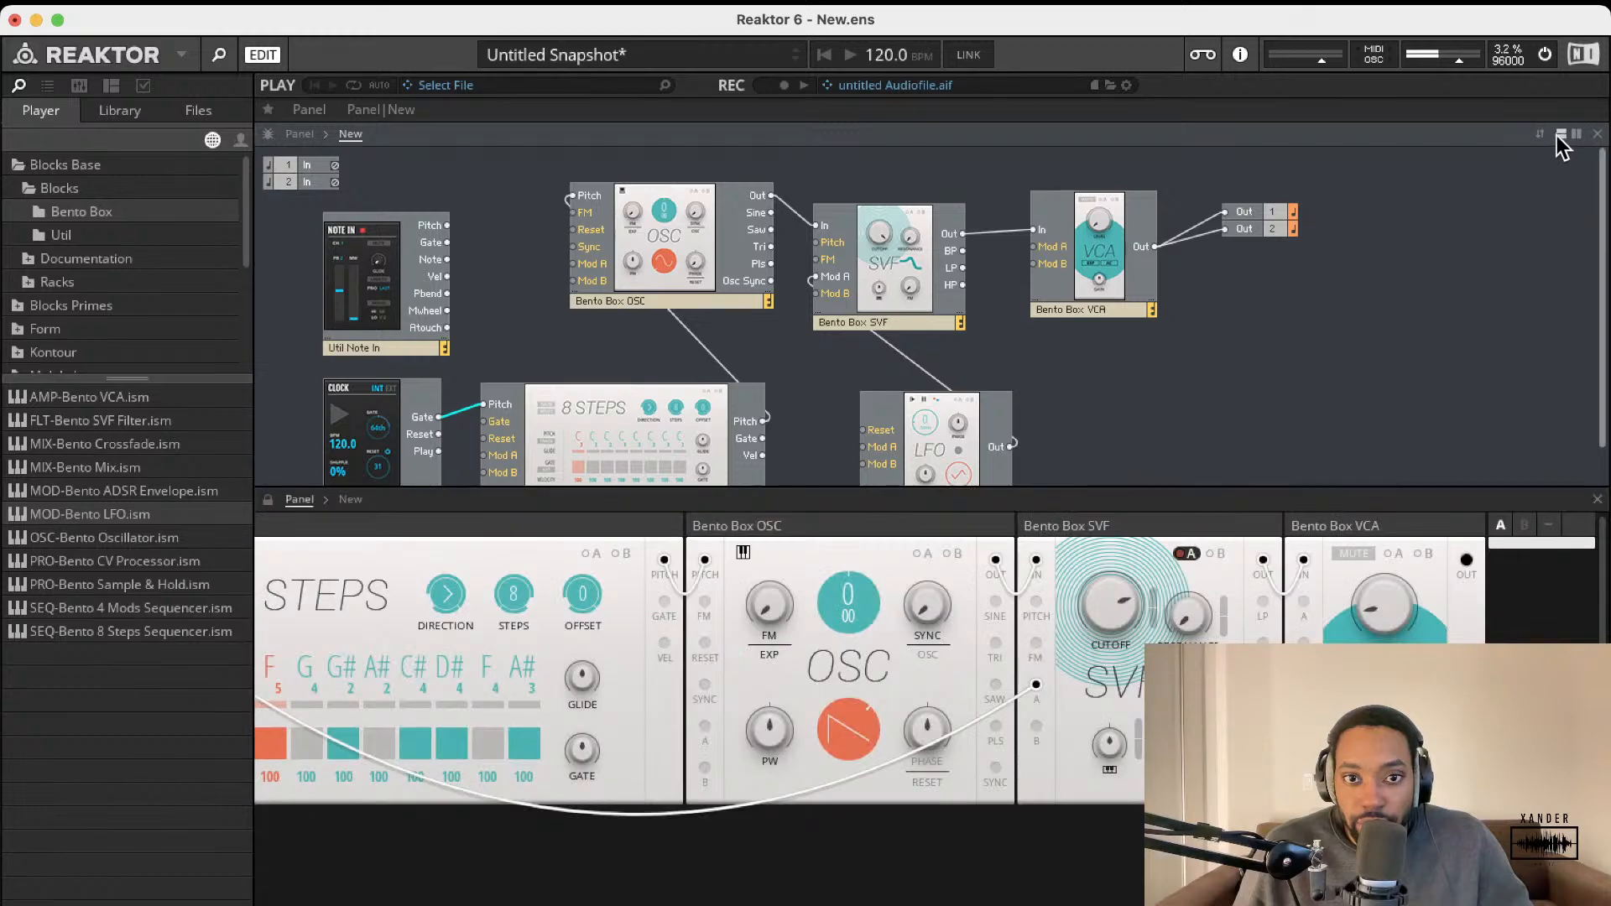
click(1540, 134)
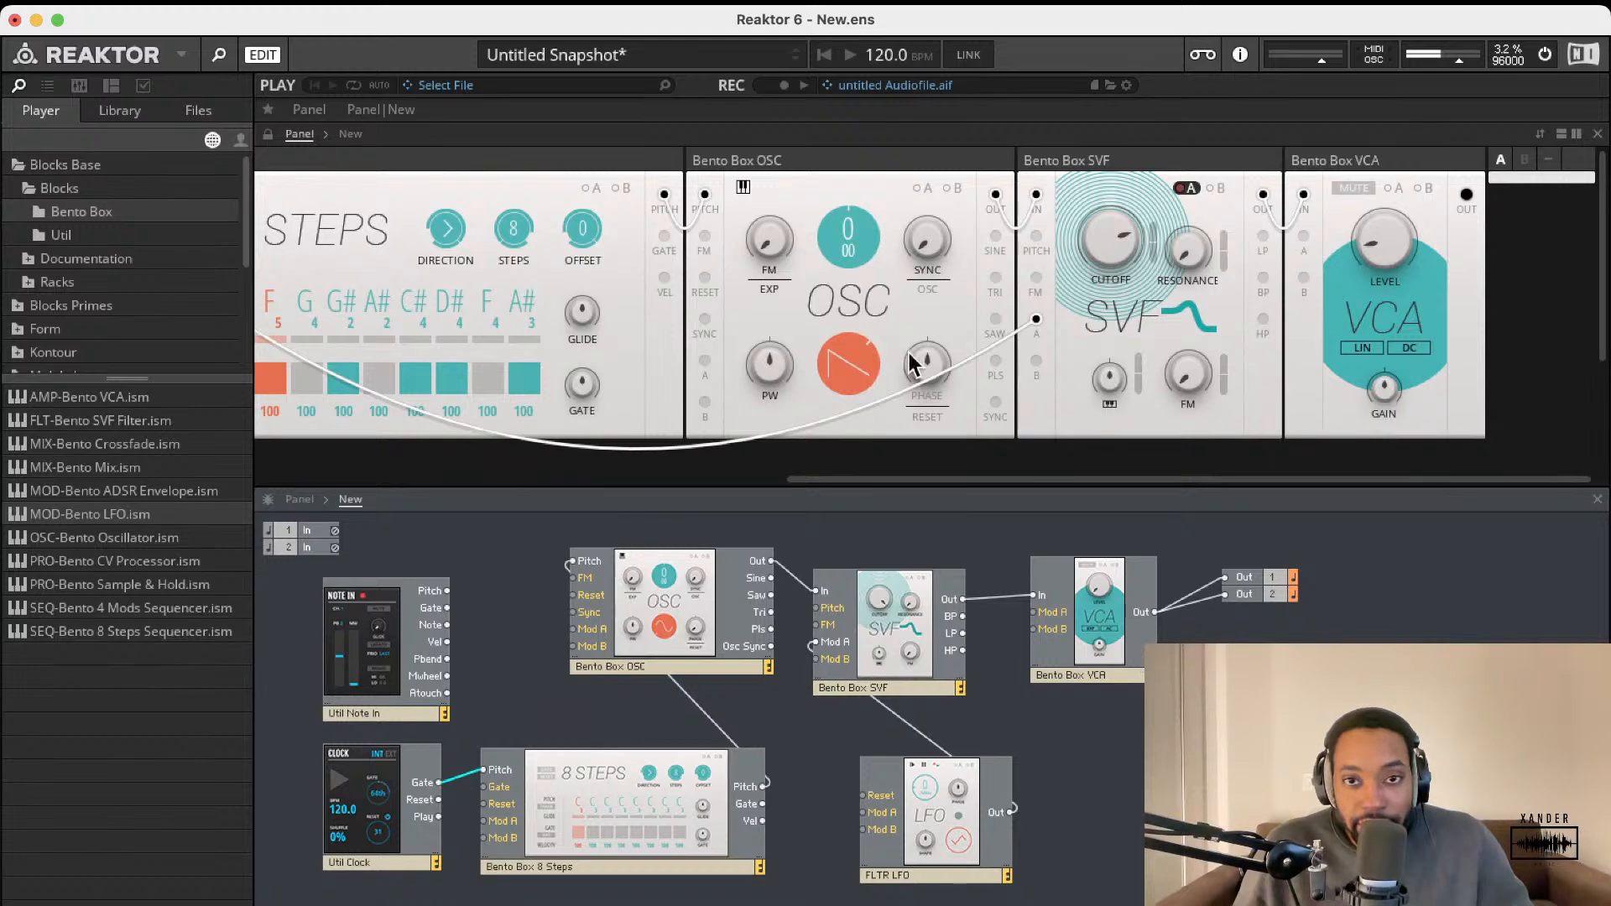
Step: Reorder the panel so 8 Steps sits between the Clock and OSC, and FLTR LFO sits between OSC and SVF
scroll(904, 355, left, 10)
scroll(904, 355, right, 4)
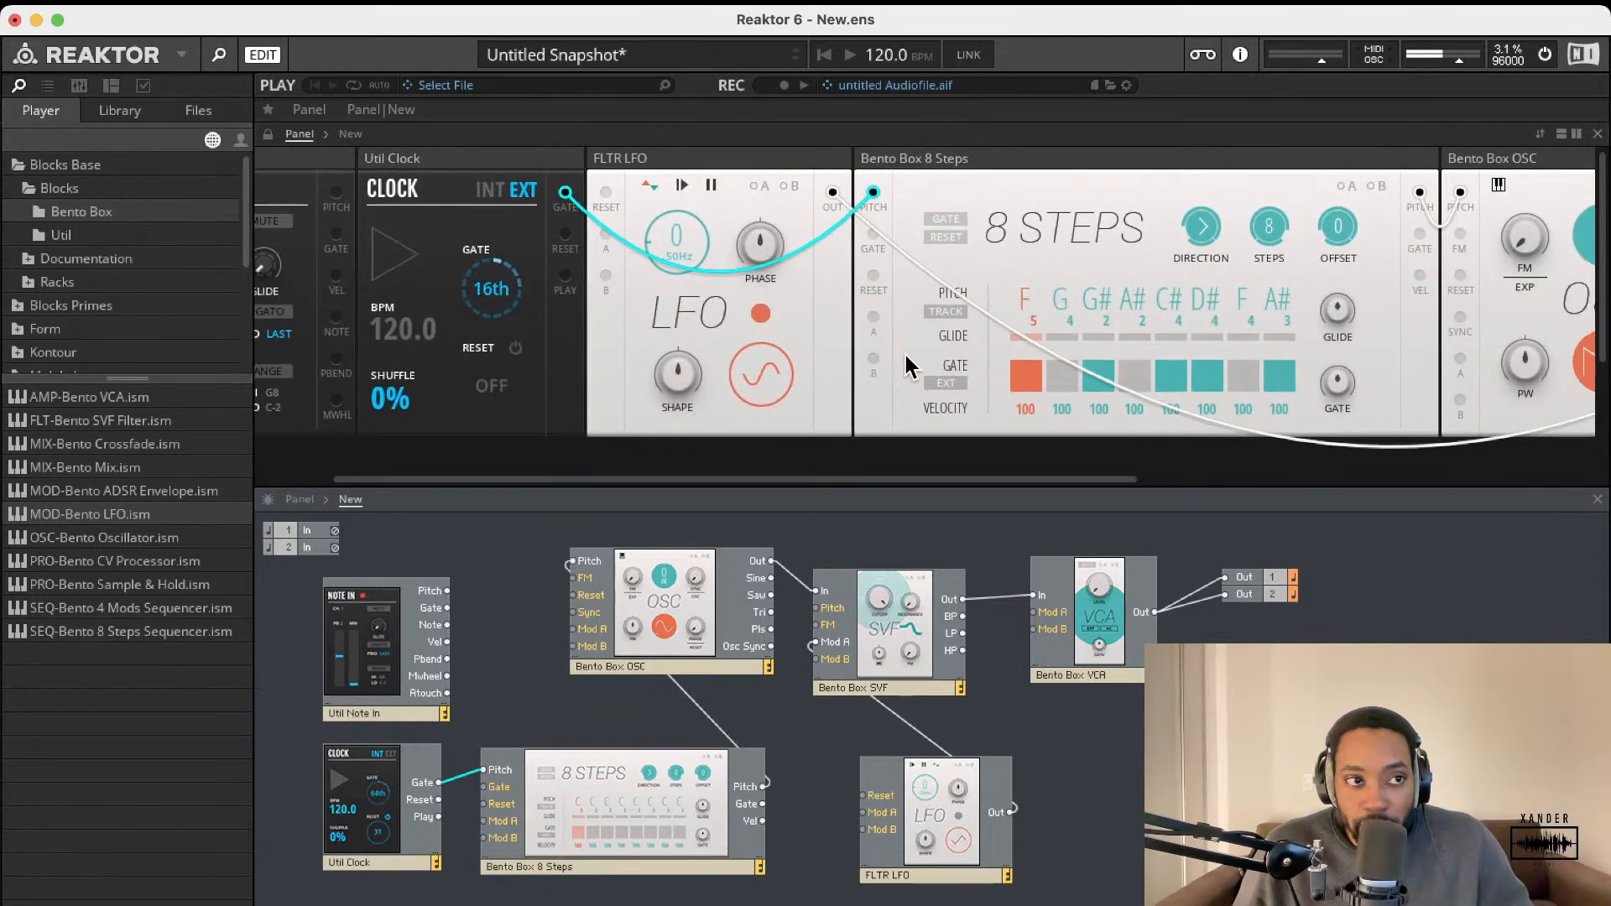
scroll(990, 323, right, 6)
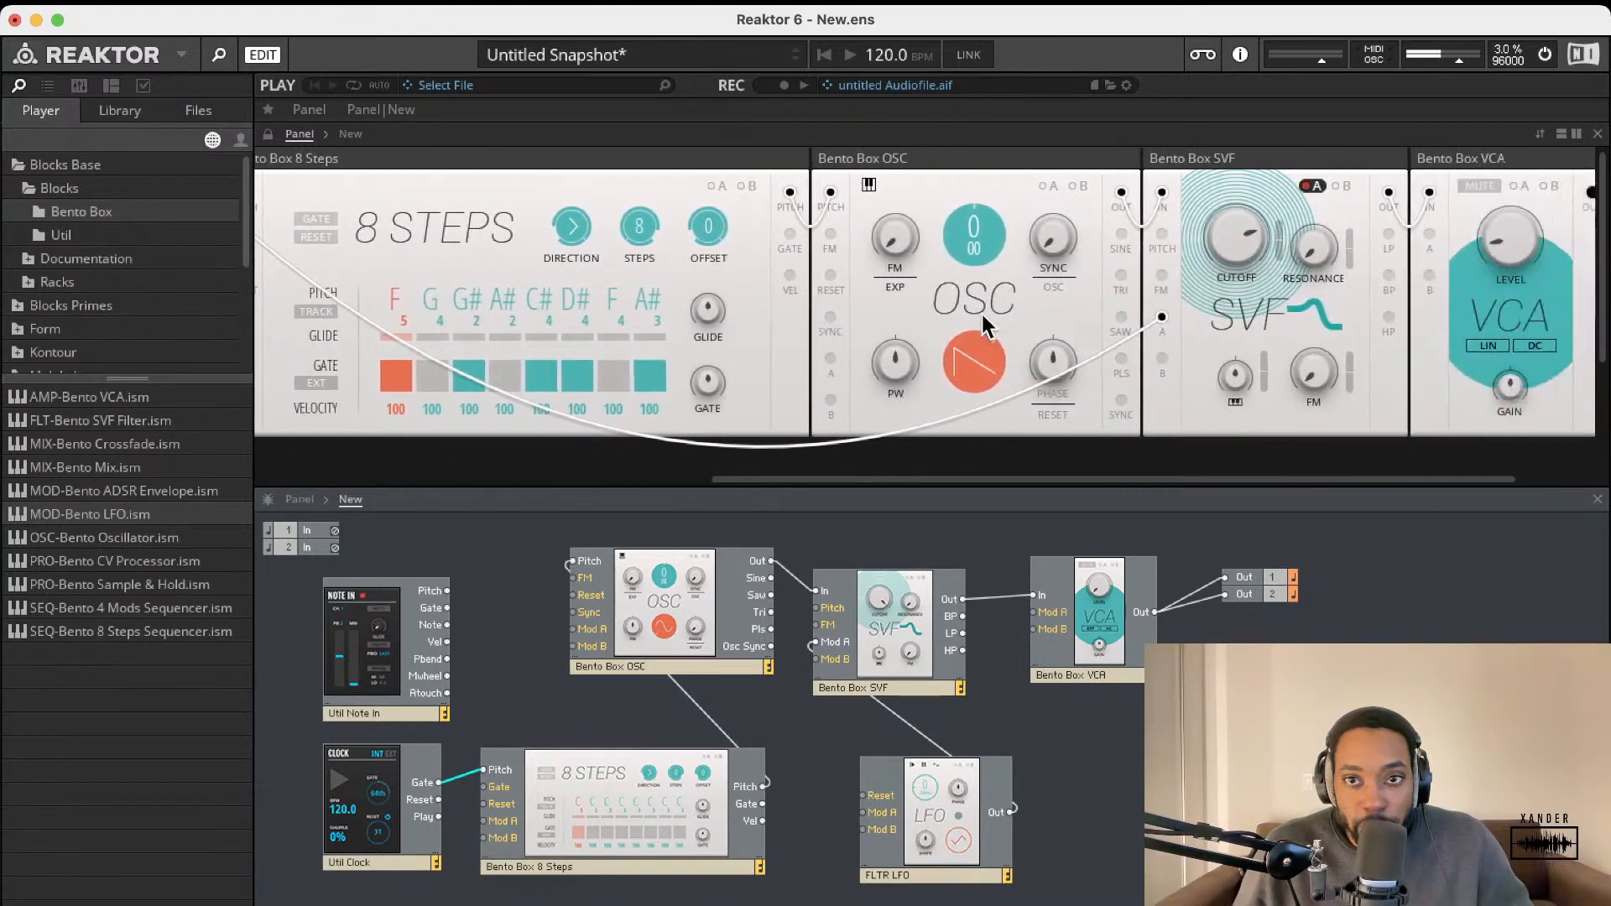
scroll(1101, 277, left, 10)
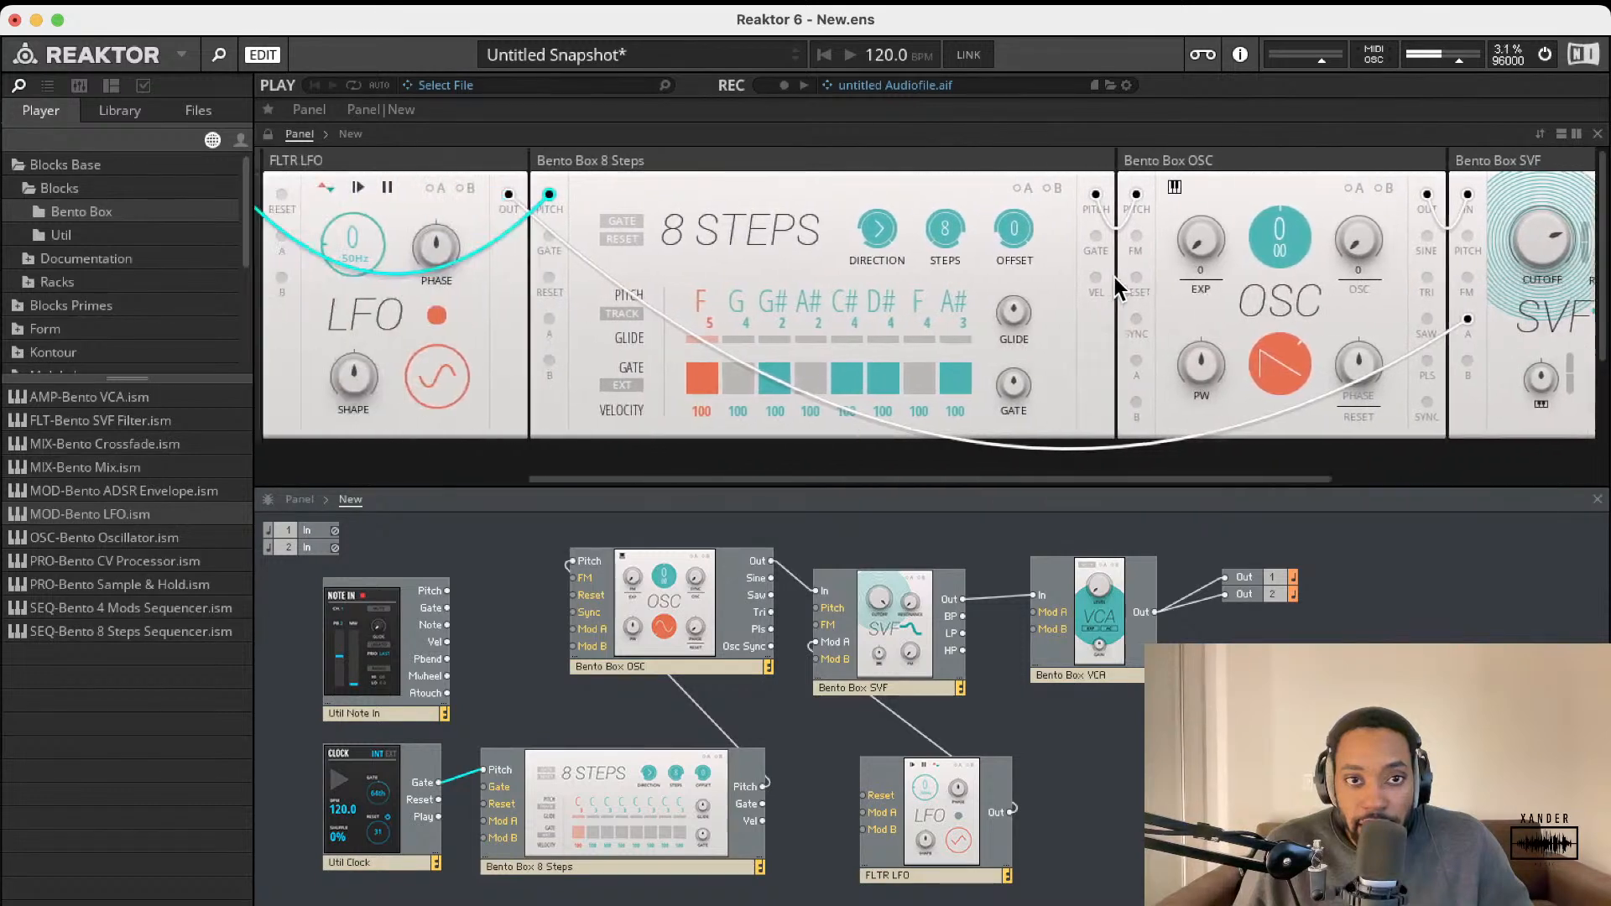
drag(1104, 162, 842, 164)
drag(1394, 195, 1217, 167)
scroll(1183, 183, right, 6)
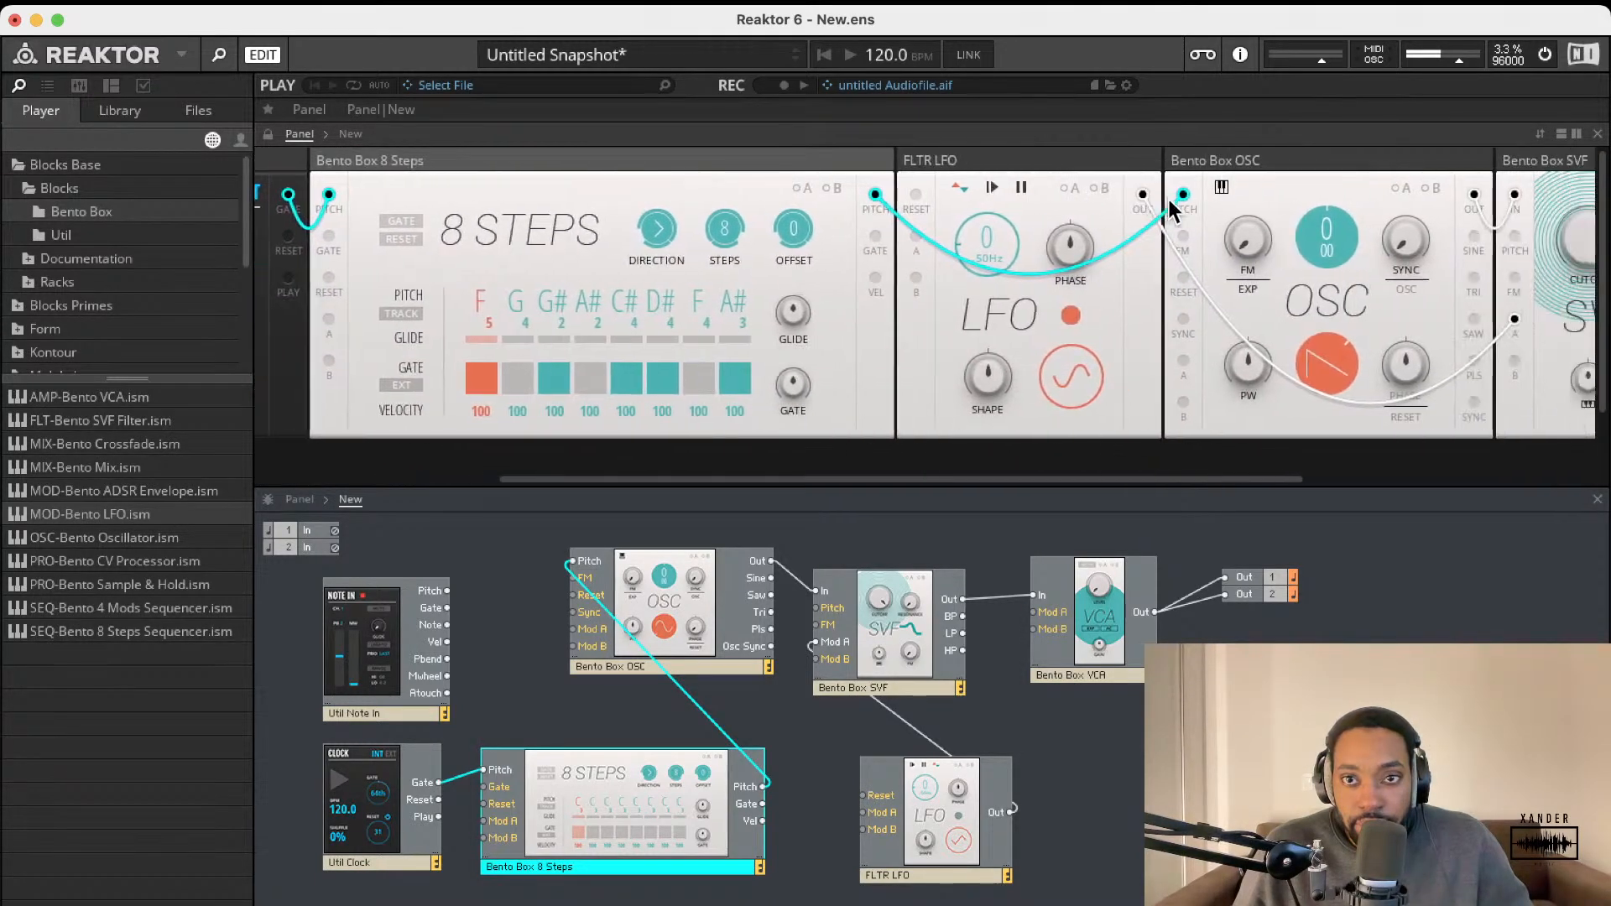
scroll(1145, 227, right, 2)
drag(683, 162, 1324, 196)
scroll(1175, 218, right, 1)
scroll(1402, 222, left, 4)
scroll(1376, 214, left, 10)
scroll(1357, 215, right, 6)
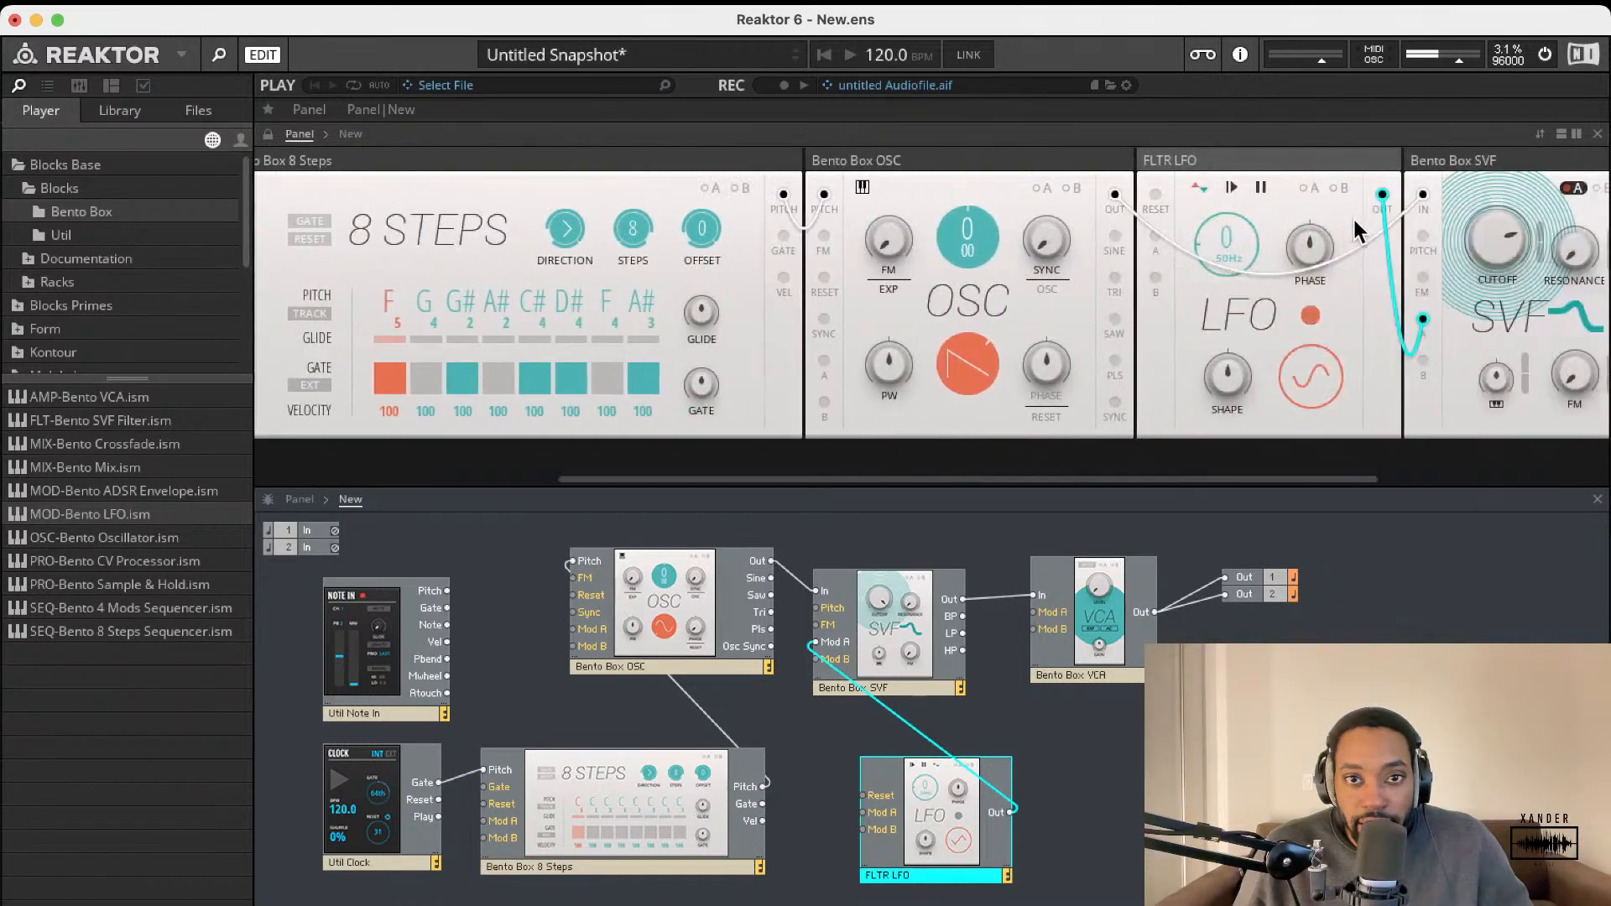
scroll(1357, 215, left, 1)
drag(732, 783, 703, 778)
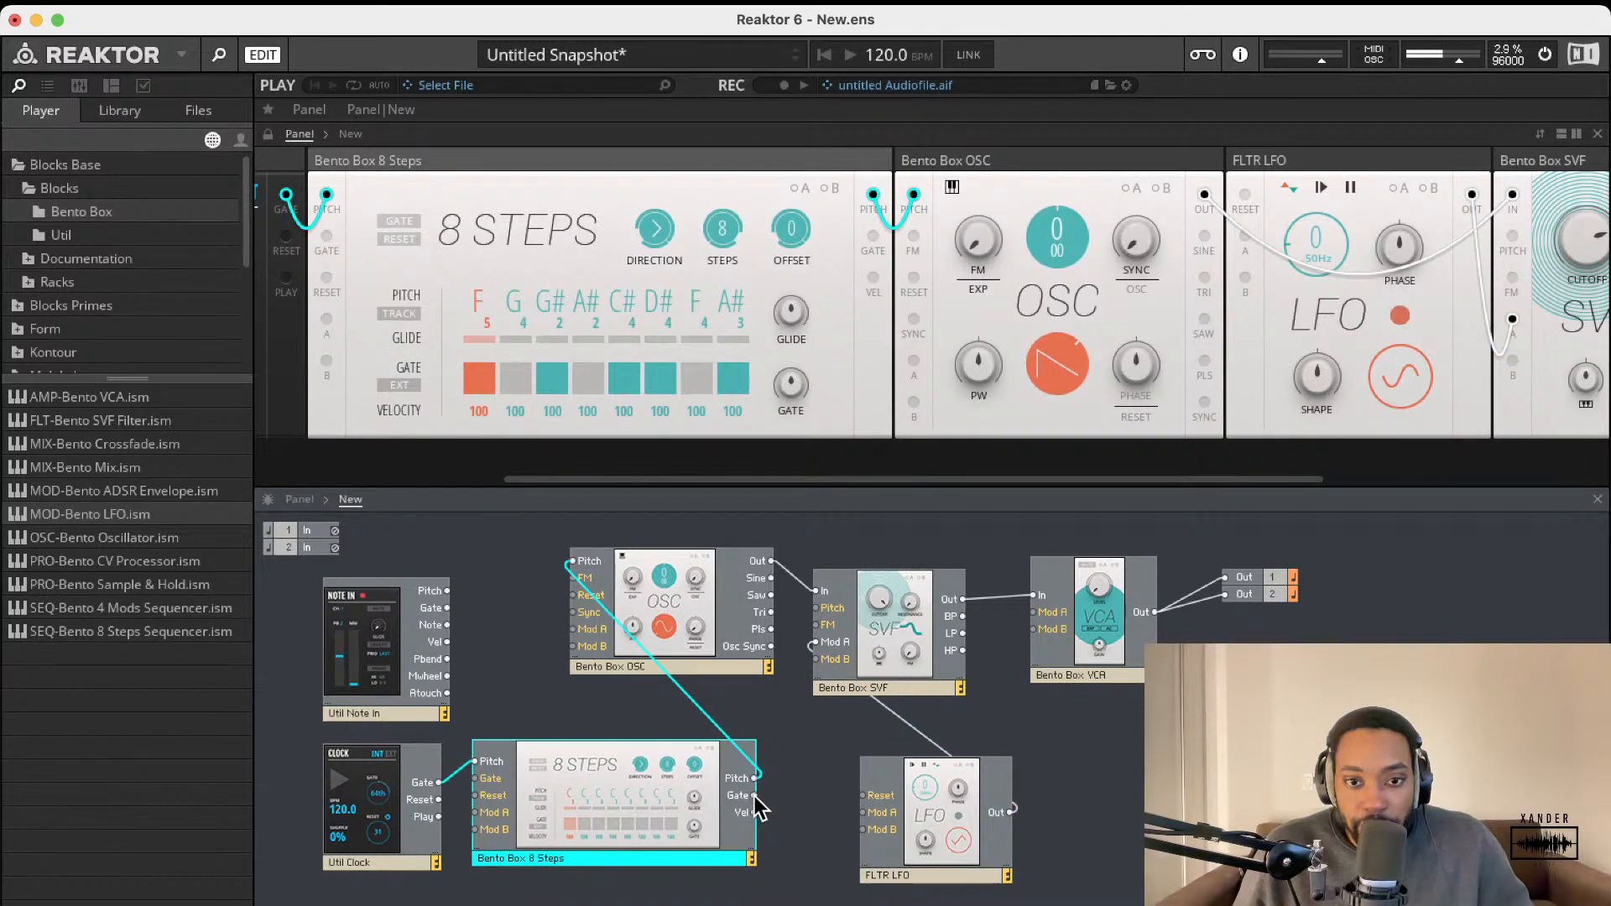
drag(748, 680, 572, 594)
click(683, 727)
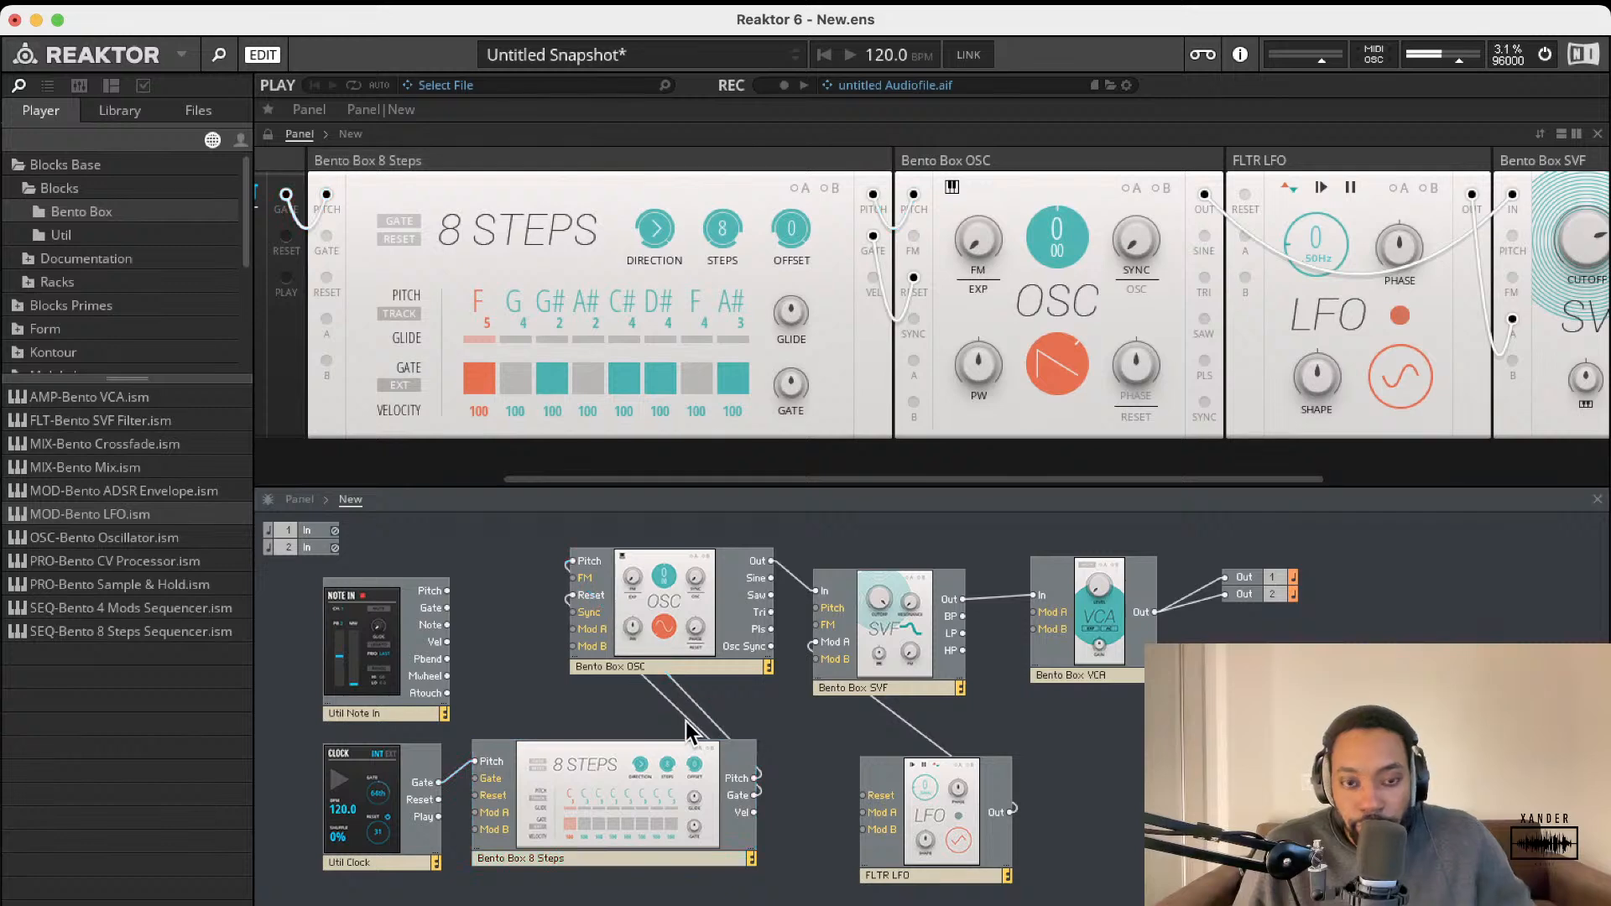
key(Delete)
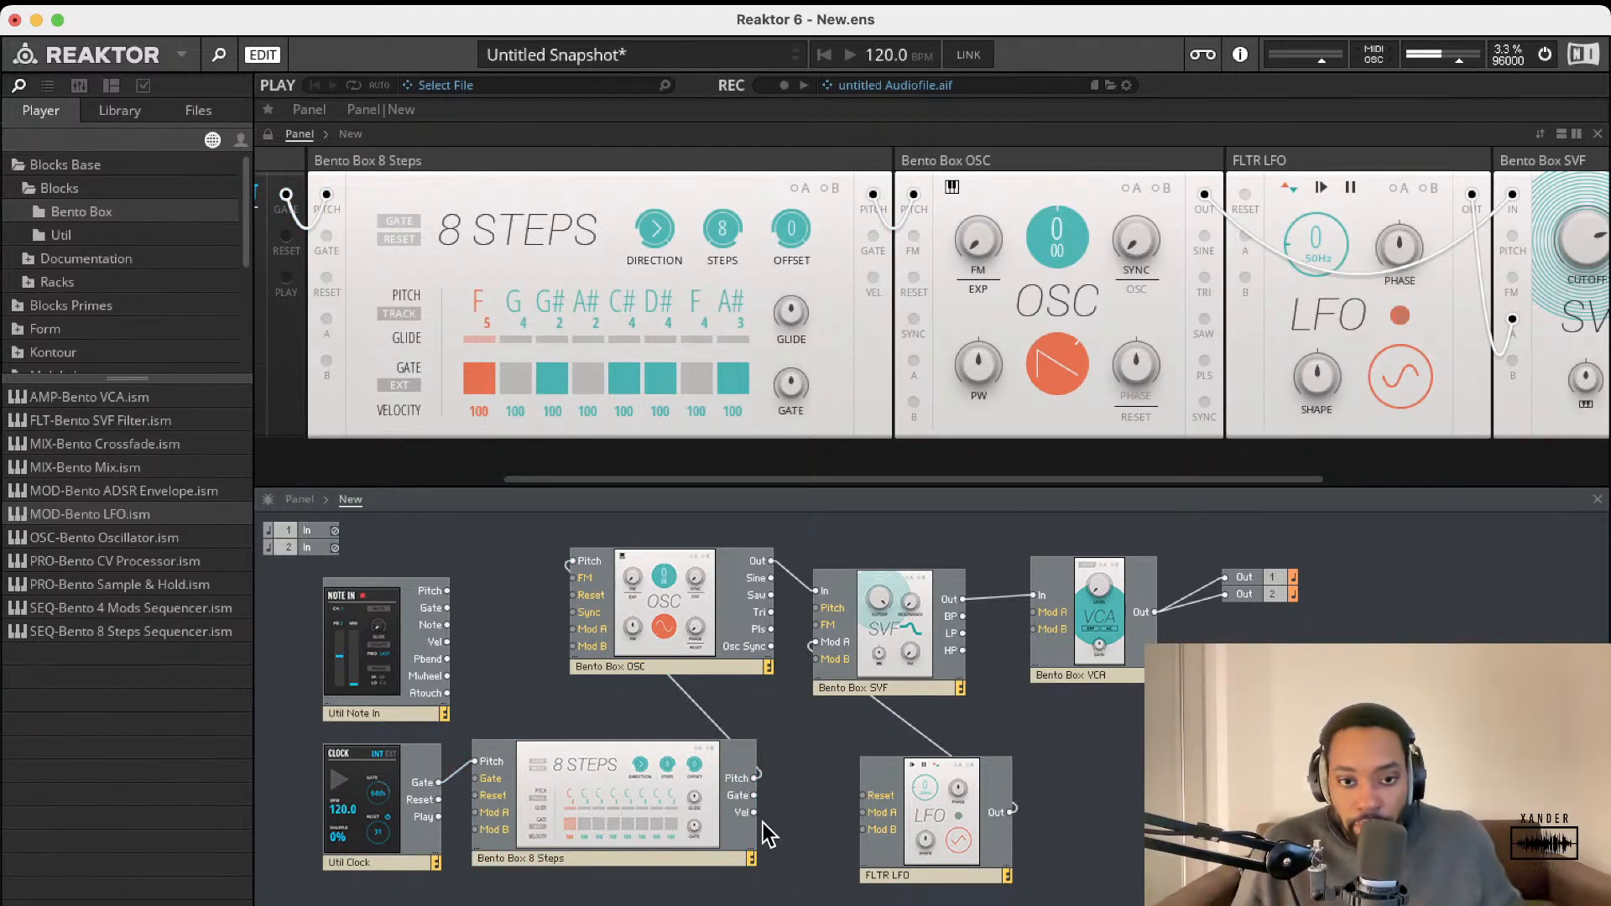
Step: Reposition the FLTR LFO, OSC and 8 Steps blocks and wire the Note In Gate output to the 8 Steps Gate input
drag(918, 820, 948, 807)
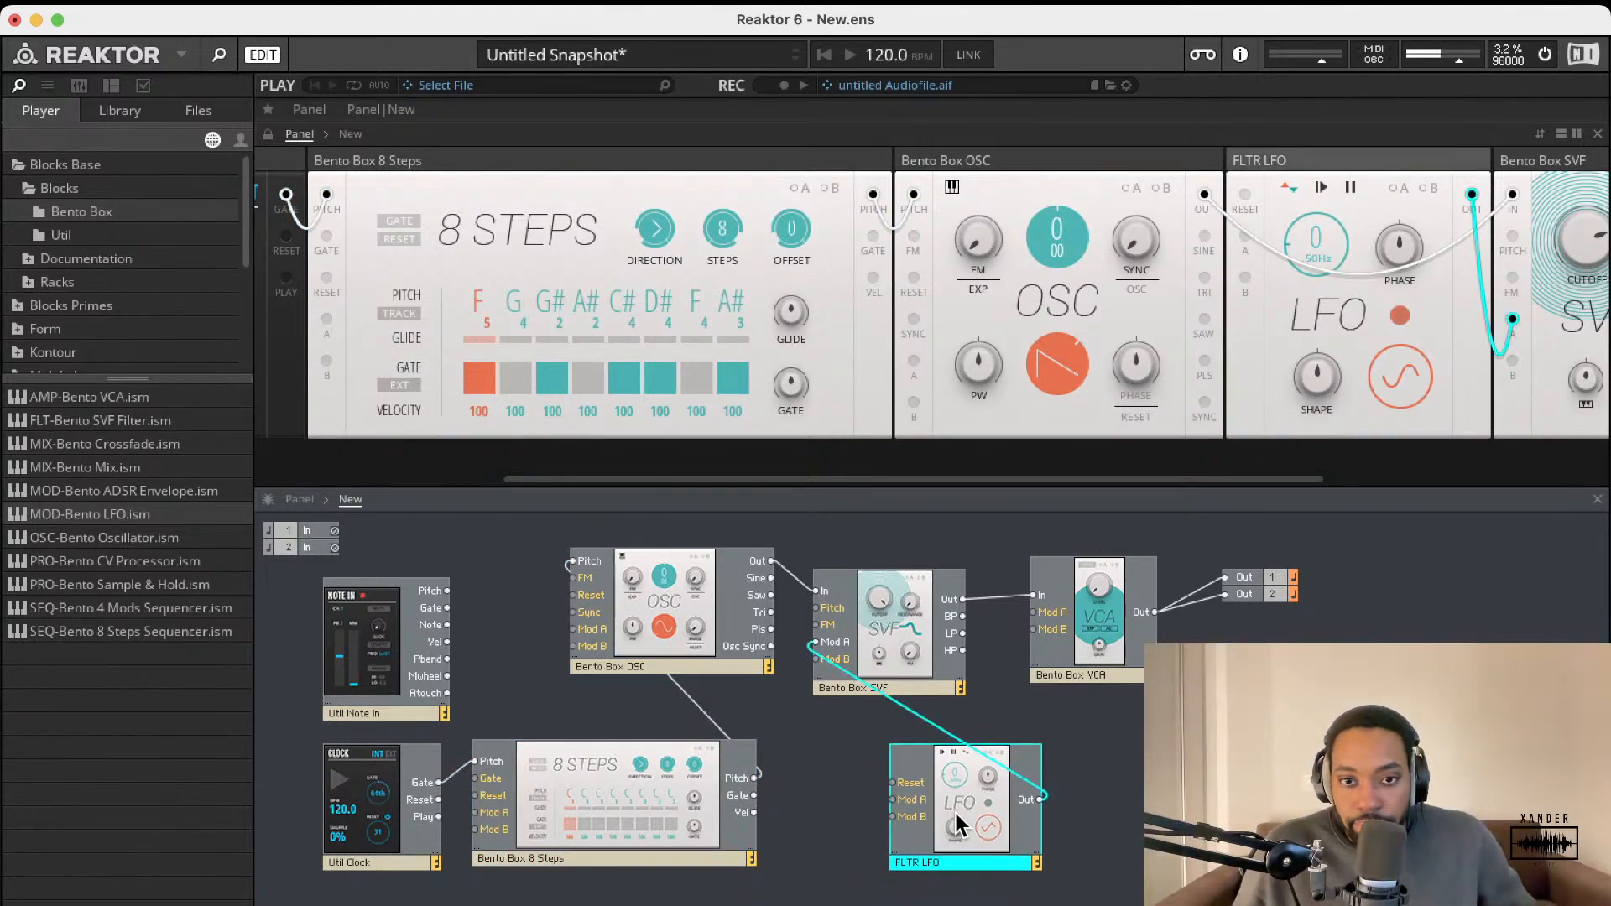
drag(683, 578, 740, 599)
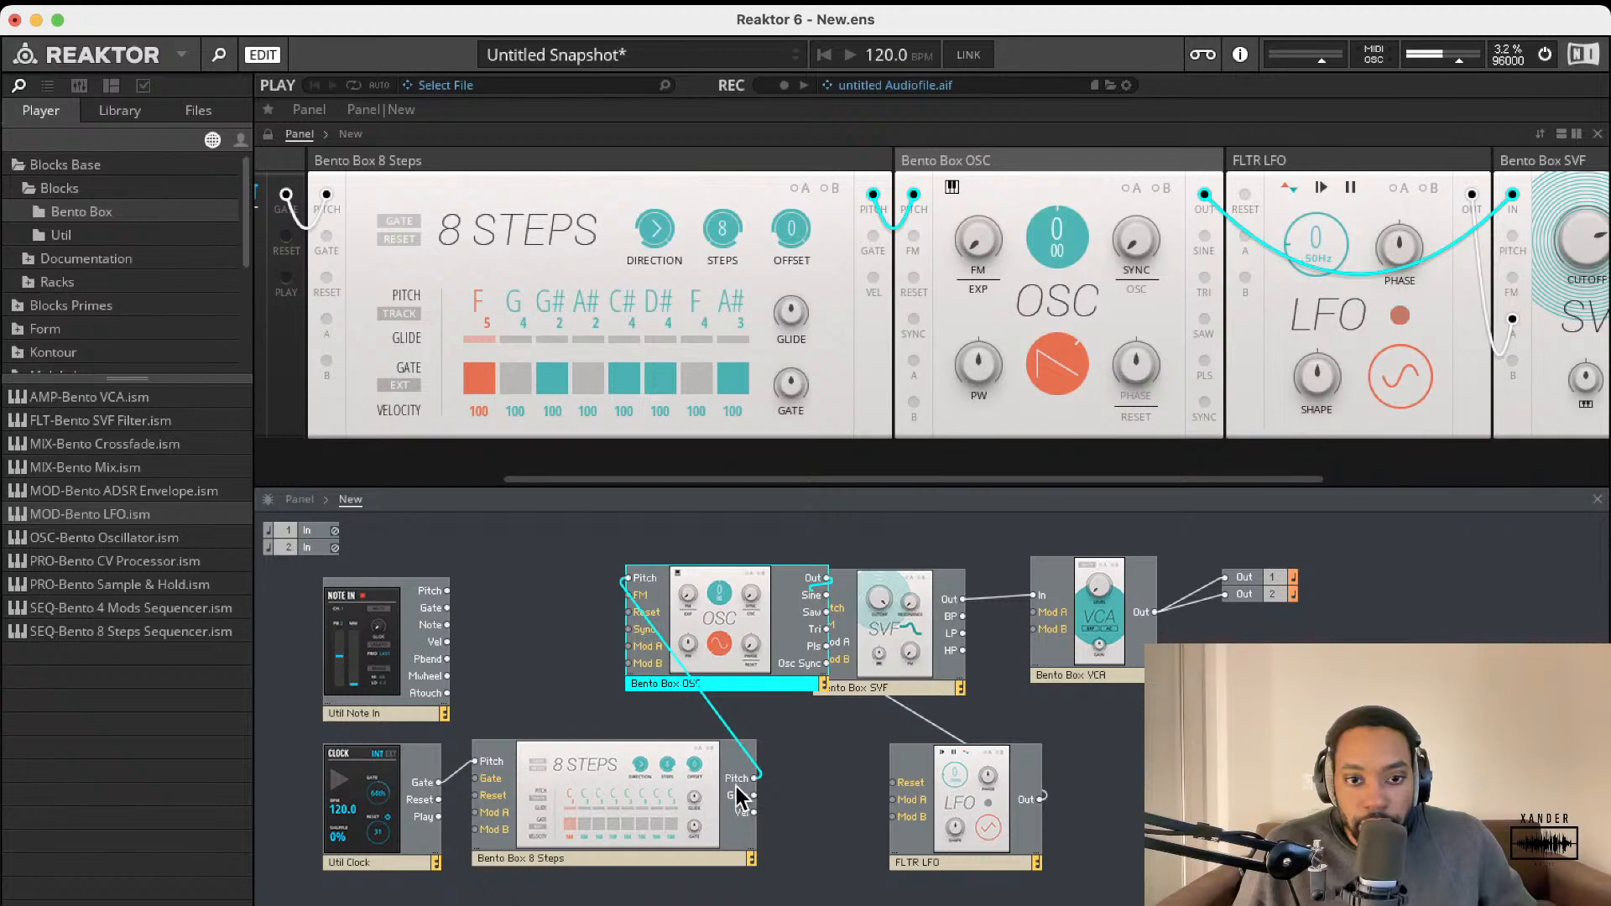
drag(754, 794, 540, 727)
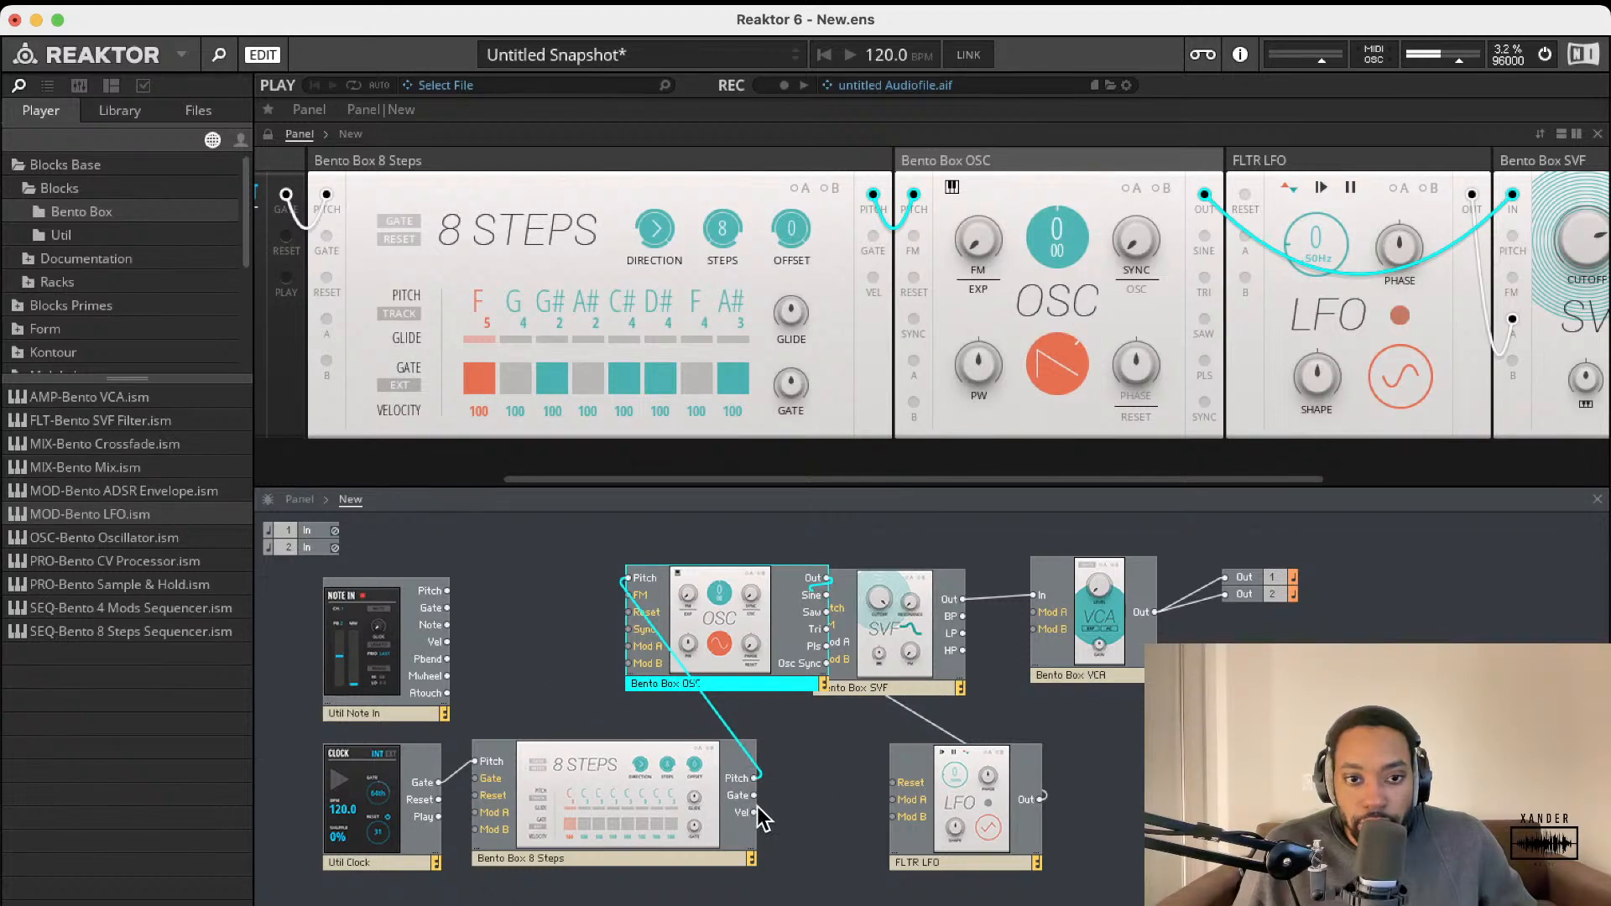
drag(478, 778, 448, 607)
drag(610, 766, 652, 770)
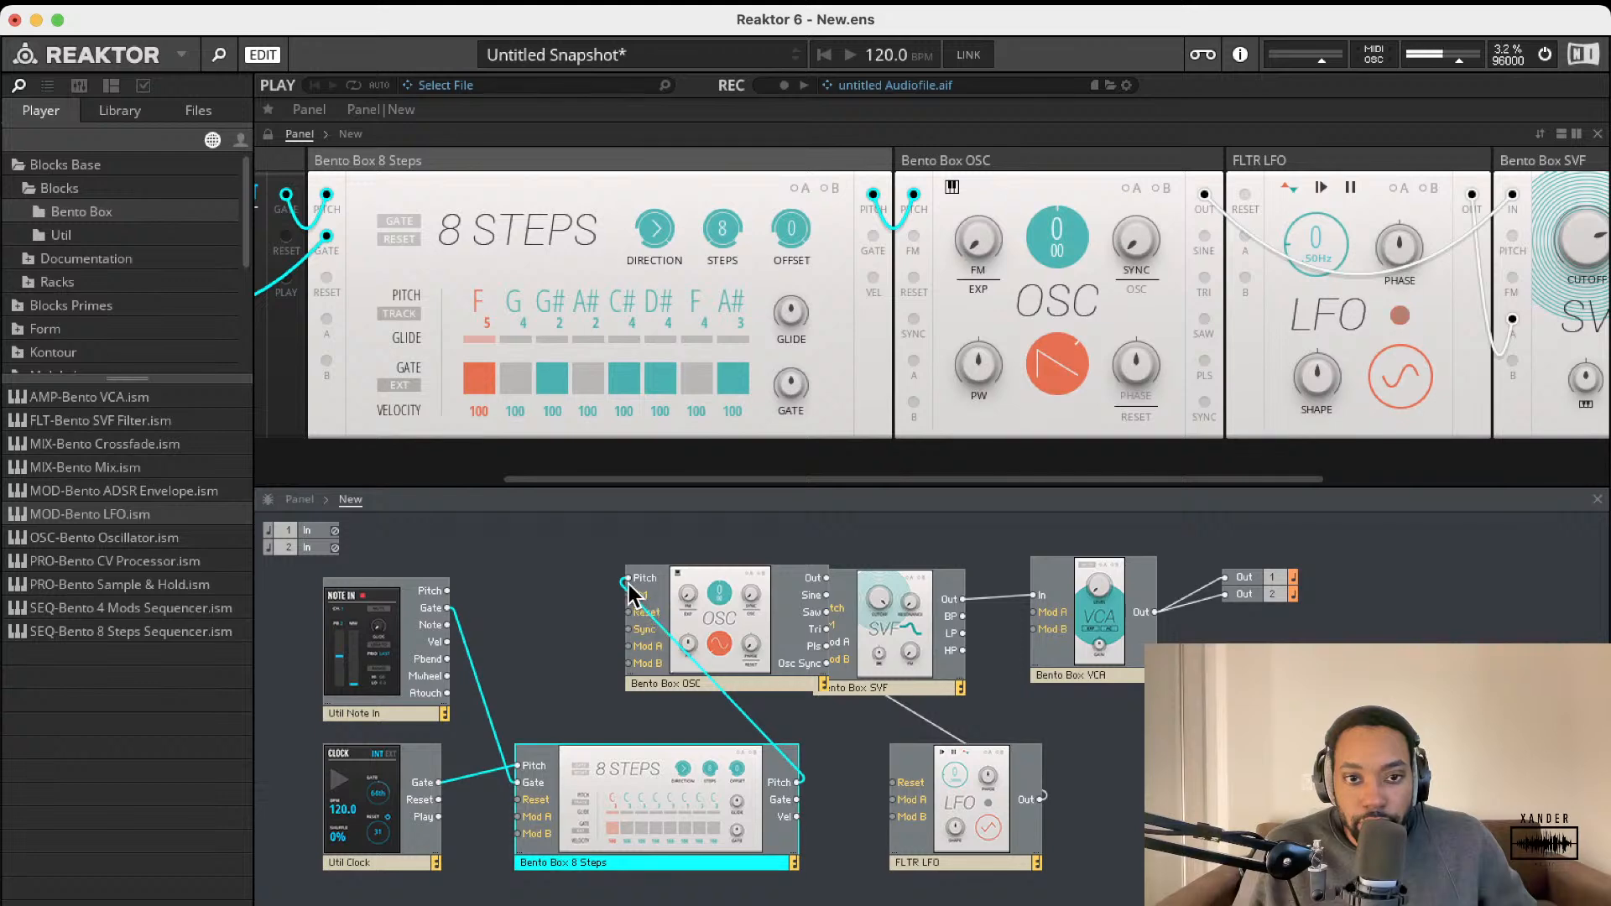
Step: Wire the Note In Pitch output to the OSC Pitch input and place the OSC between Note In and the SVF
drag(622, 587, 447, 592)
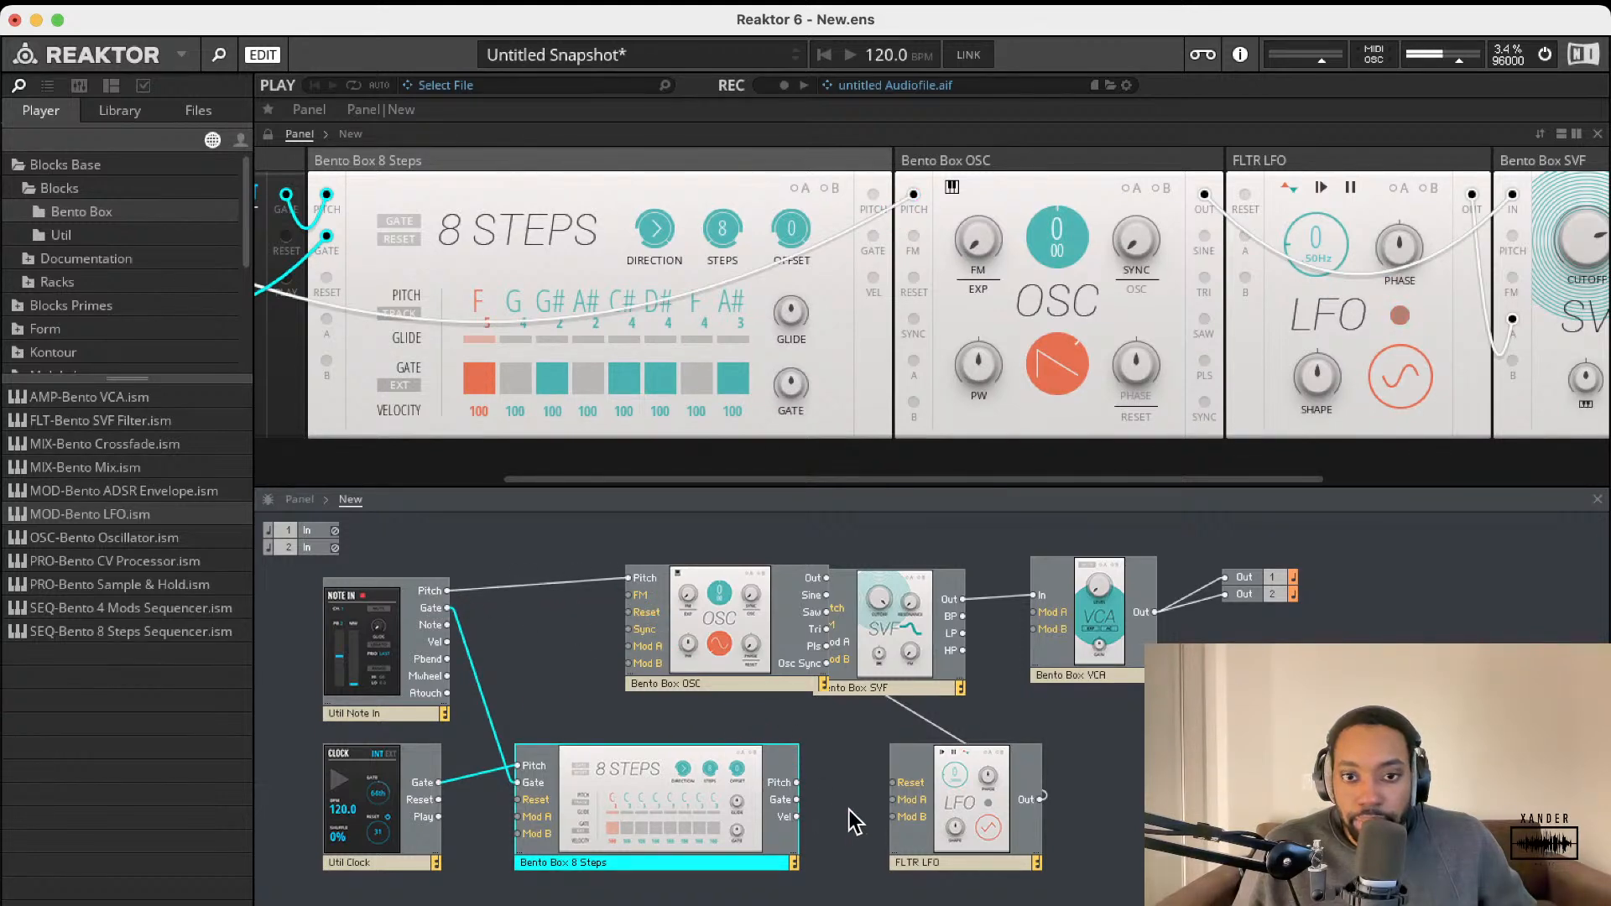
drag(760, 801, 746, 805)
drag(772, 650, 690, 644)
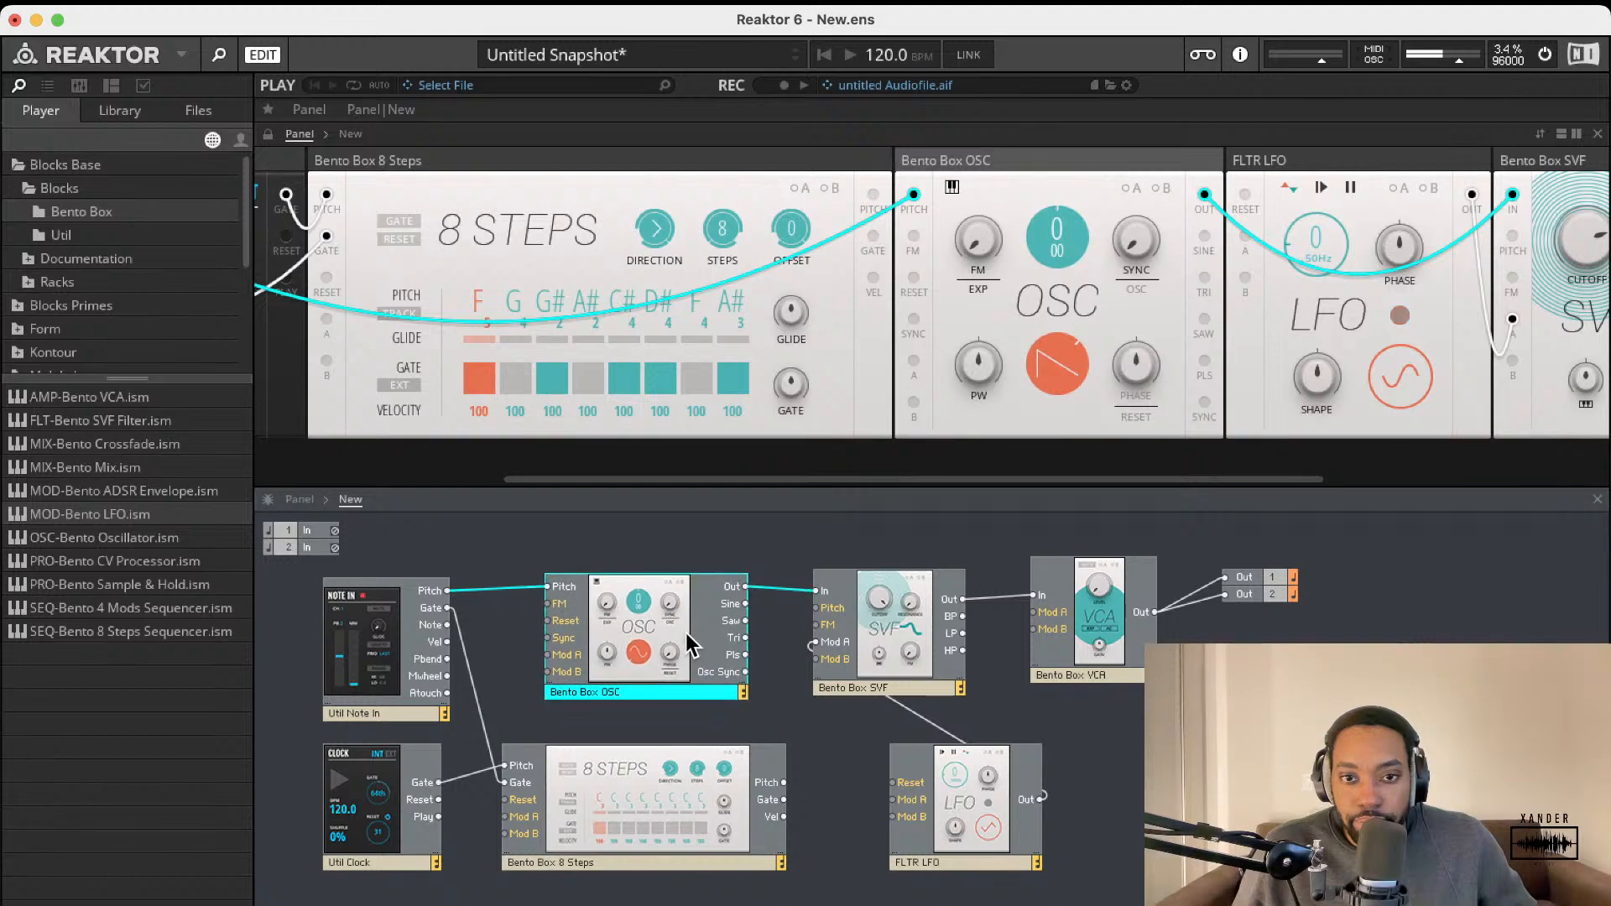
Step: Try patching the 8 Steps Pitch output into the SVF Pitch input, and delete that cable
drag(784, 781, 818, 607)
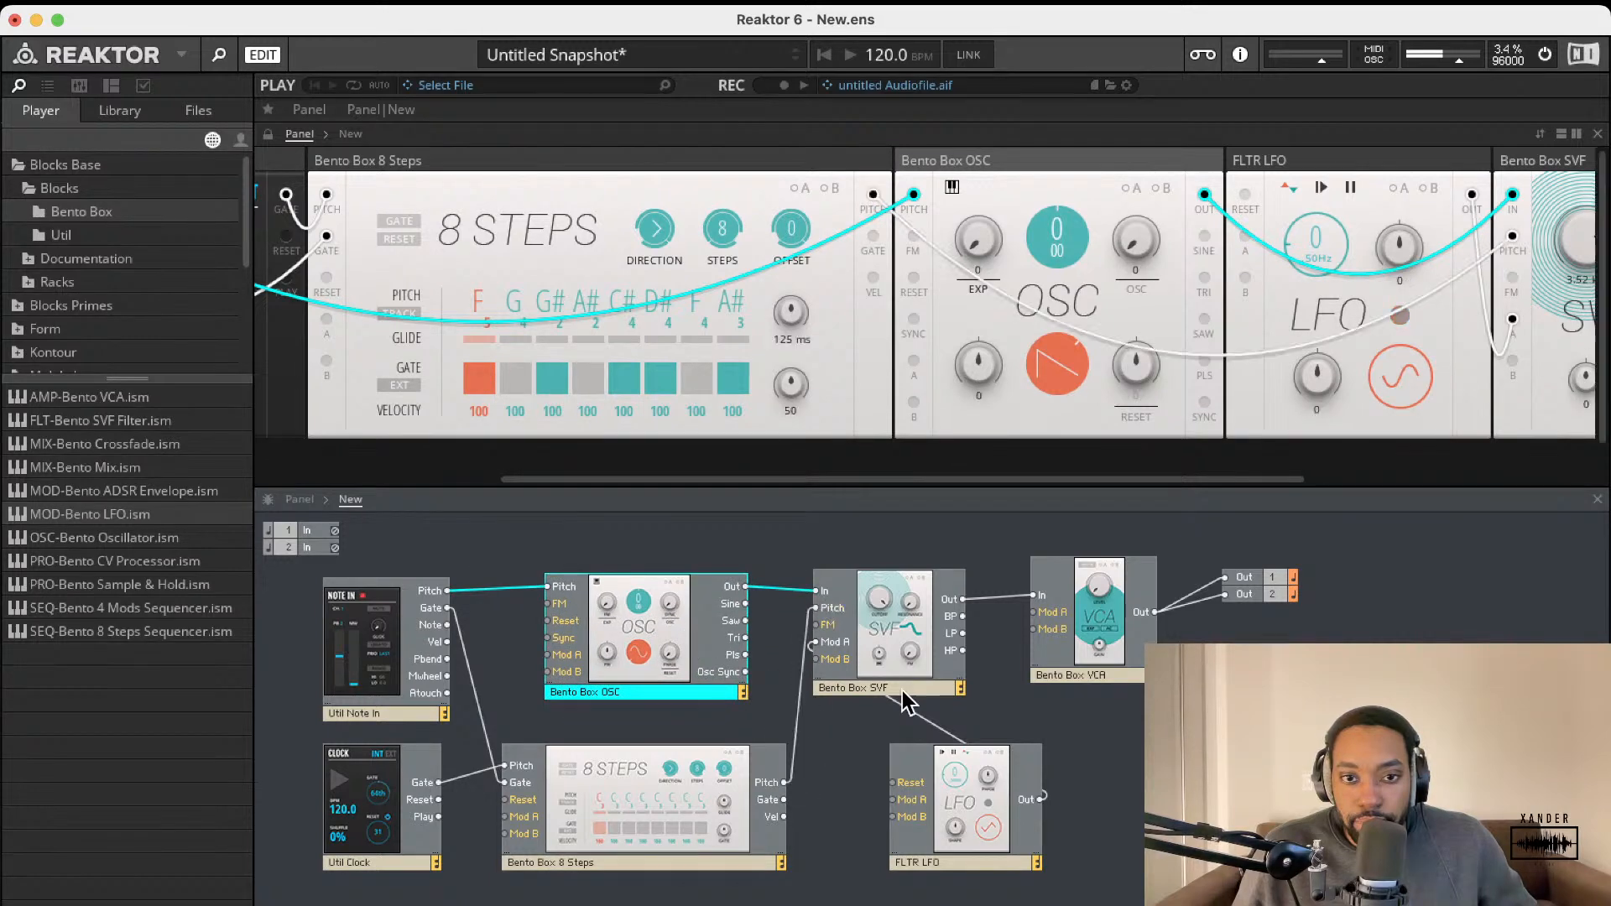
click(812, 719)
click(797, 728)
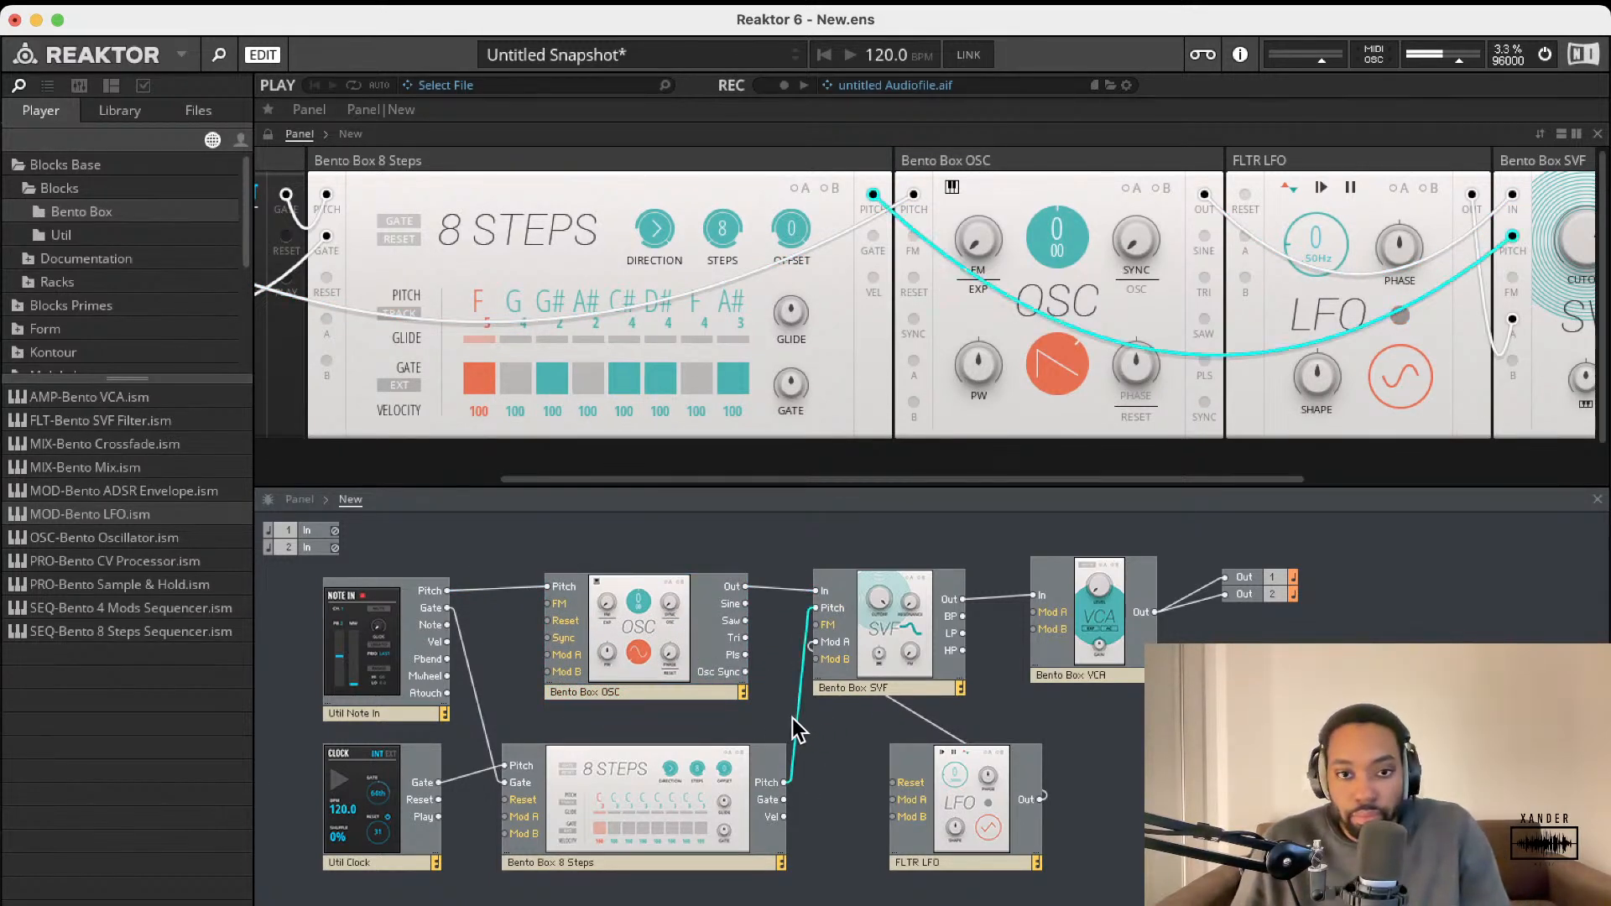
key(Delete)
Step: Shift the OSC, SVF, VCA, FLTR LFO and outputs away from Note In, and wire 8 Steps Pitch to the OSC Pitch input
drag(1405, 554, 862, 885)
drag(916, 663, 1040, 671)
drag(744, 637, 785, 640)
drag(658, 614, 794, 595)
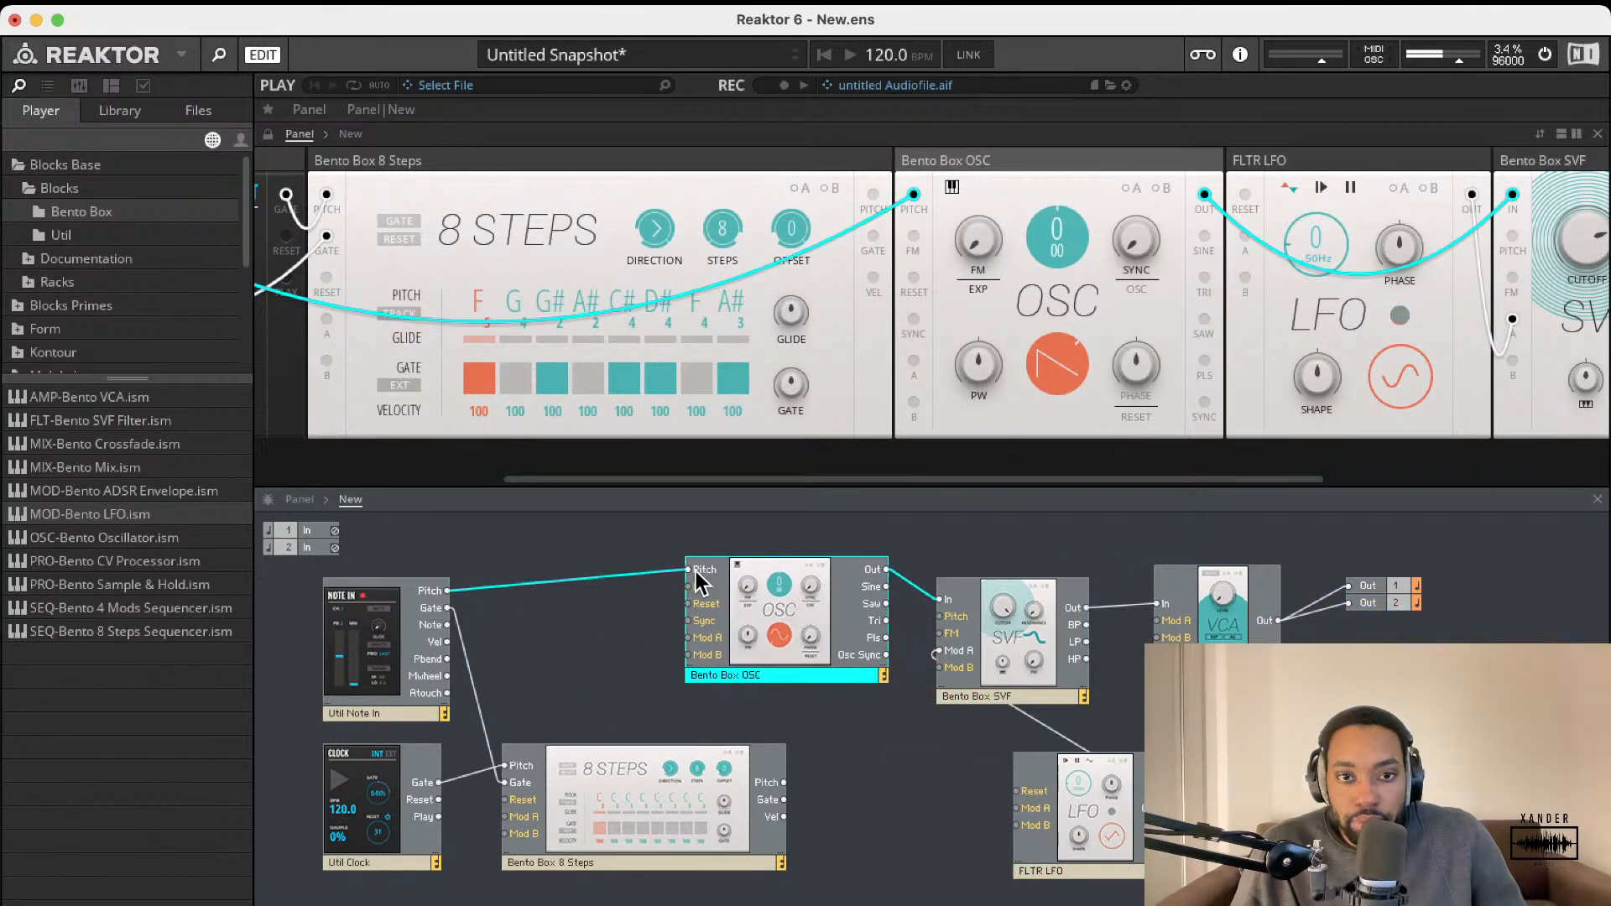
drag(791, 762, 786, 782)
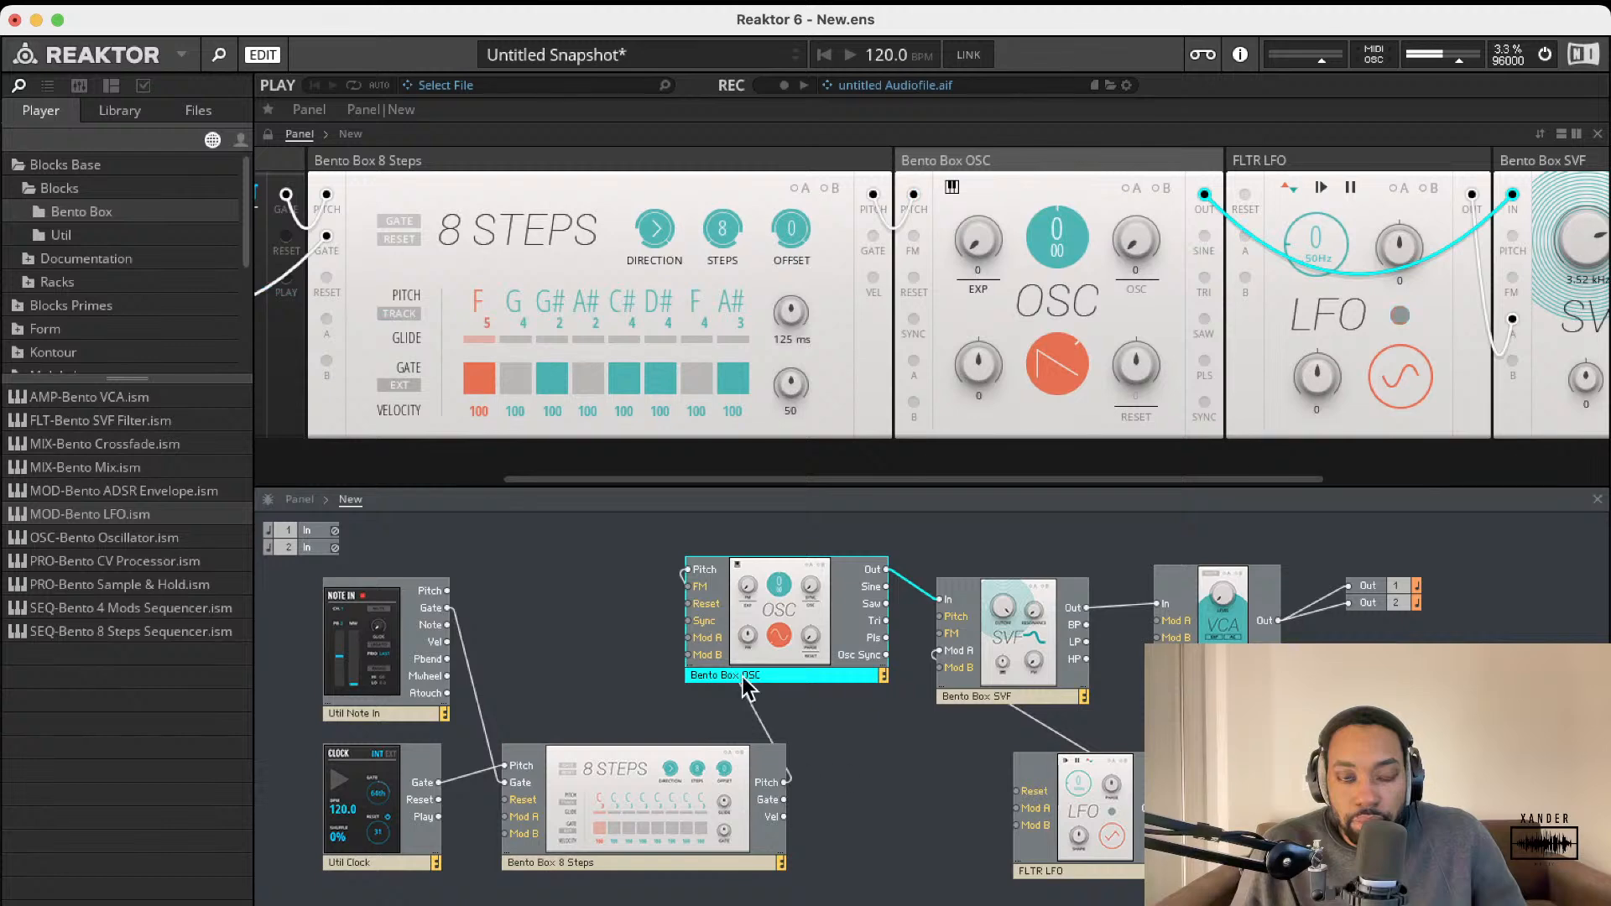
Step: Move the SVF block up level with the OSC in the structure and switch the Clock block to INT
scroll(716, 260, right, 10)
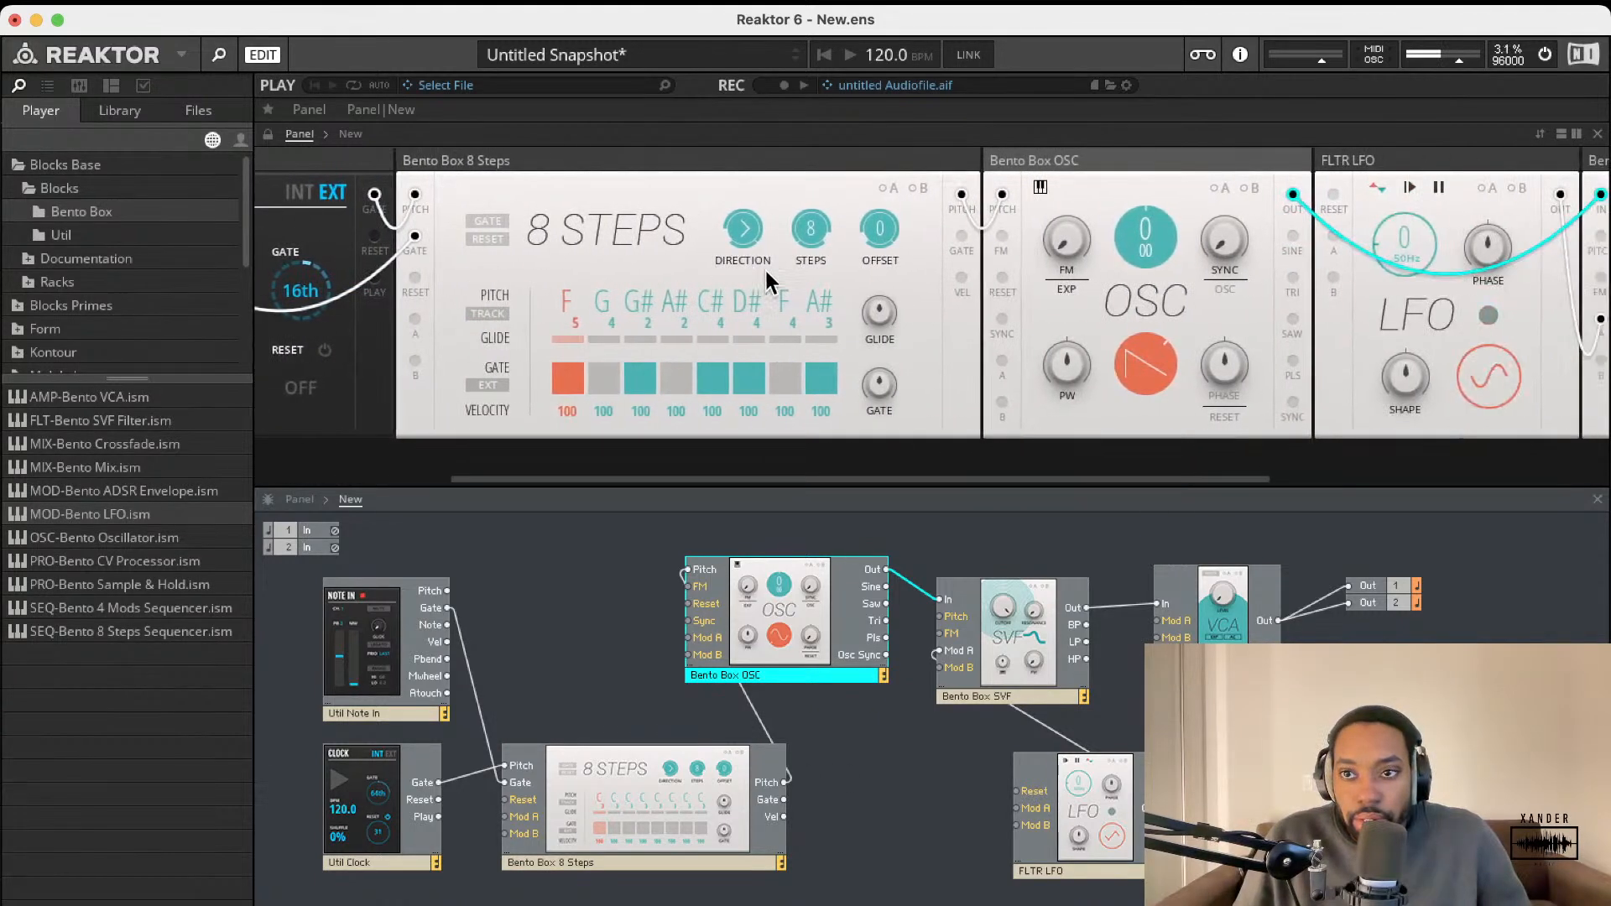
scroll(1134, 230, right, 5)
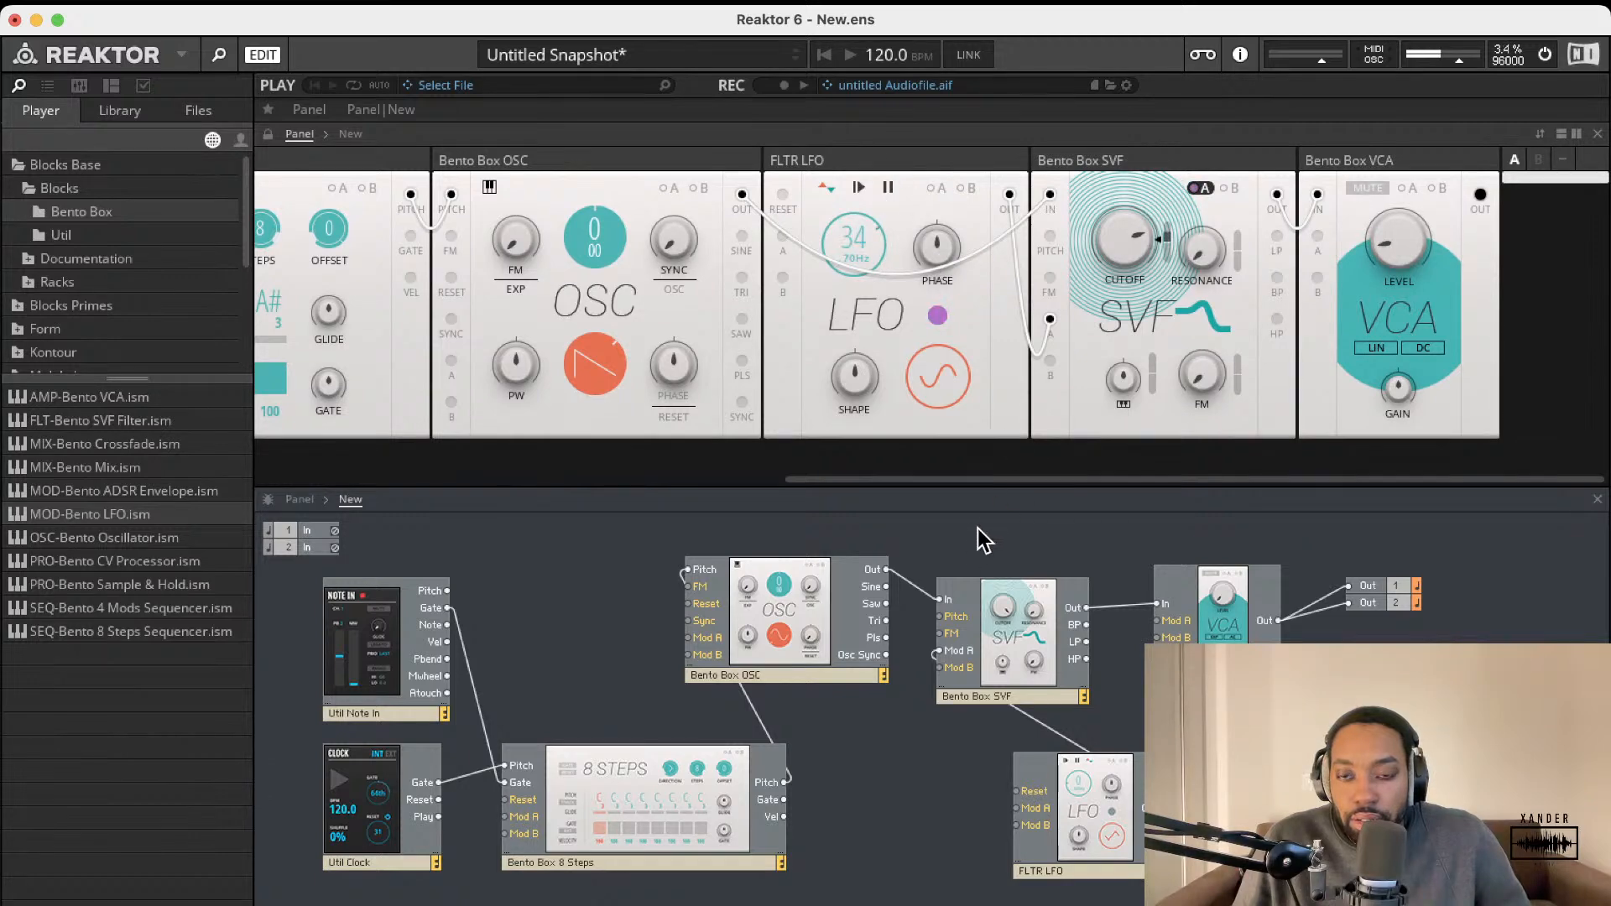
drag(993, 632, 1015, 592)
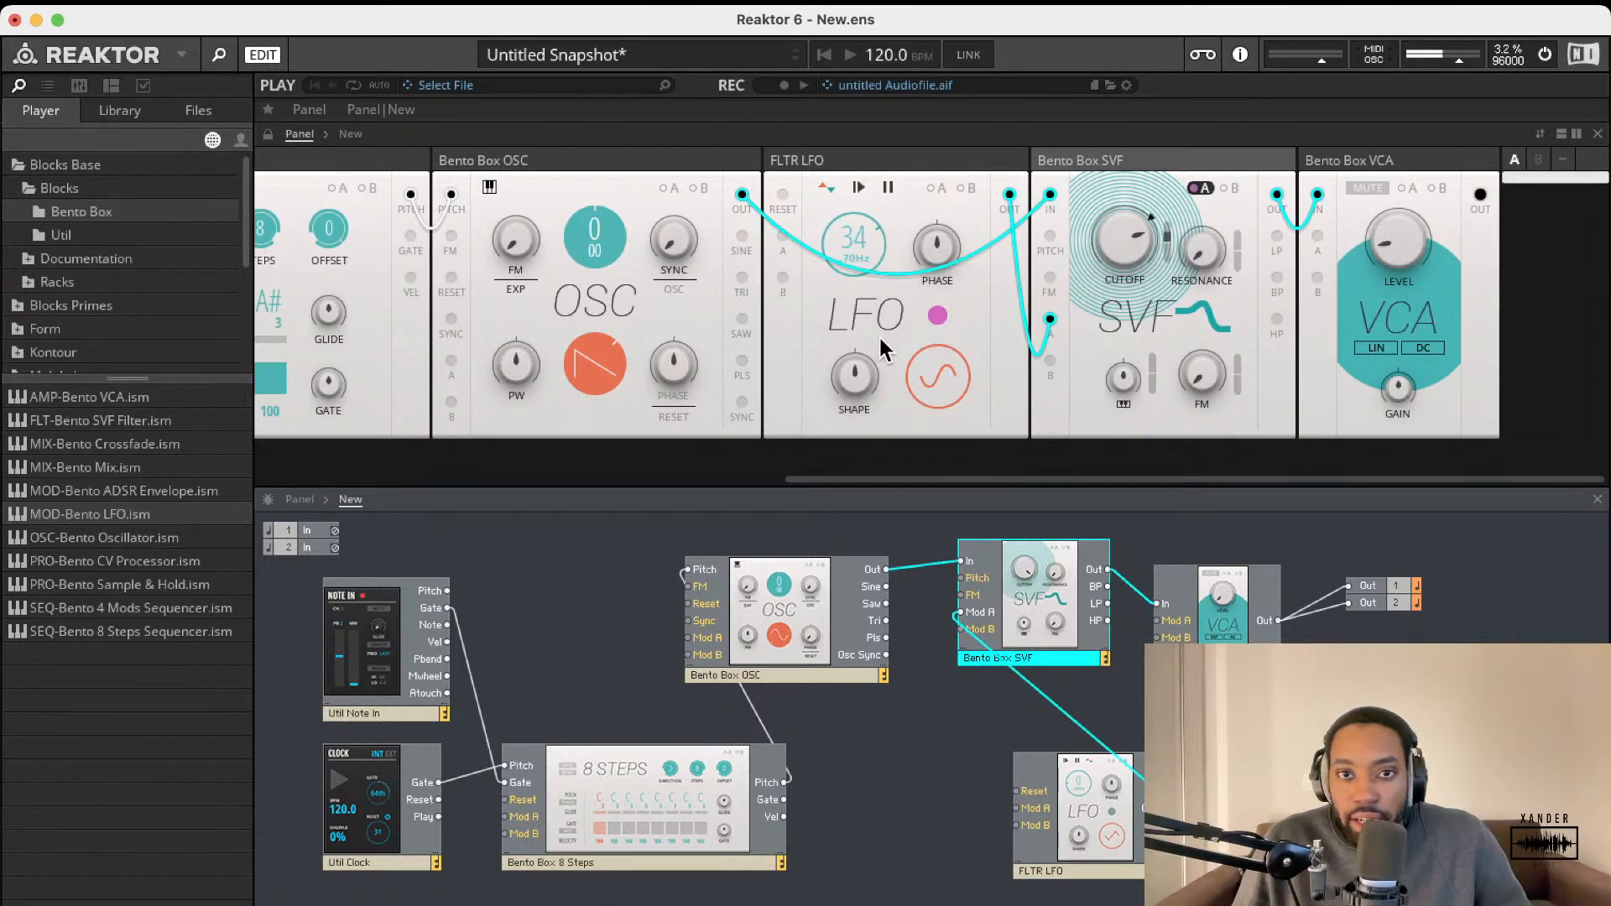
scroll(586, 244, left, 4)
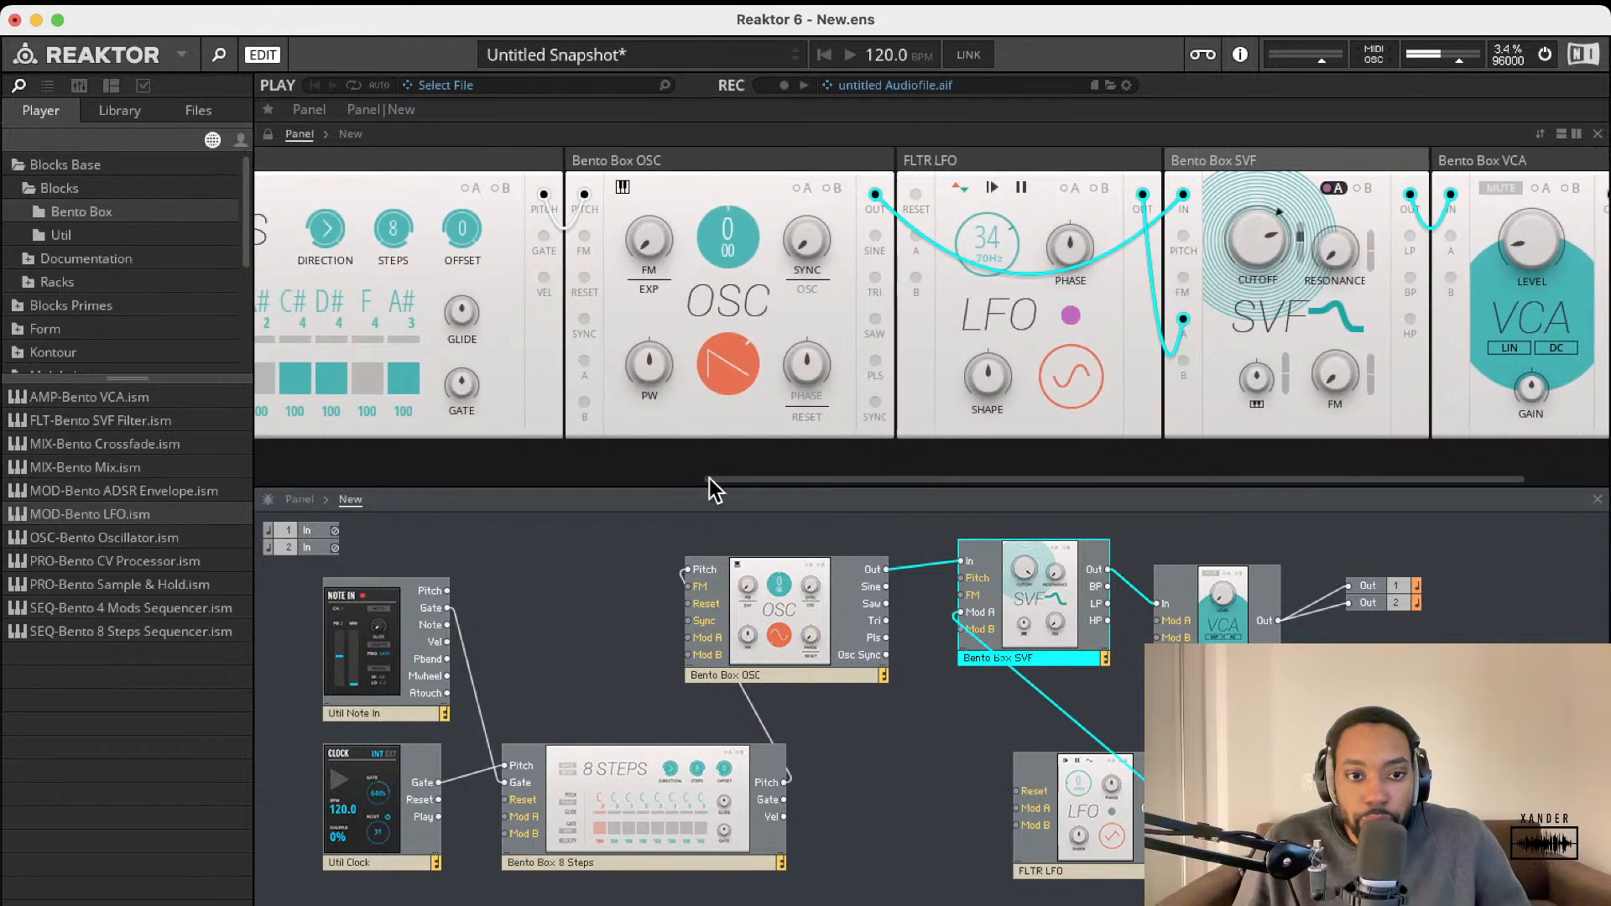
scroll(505, 384, left, 20)
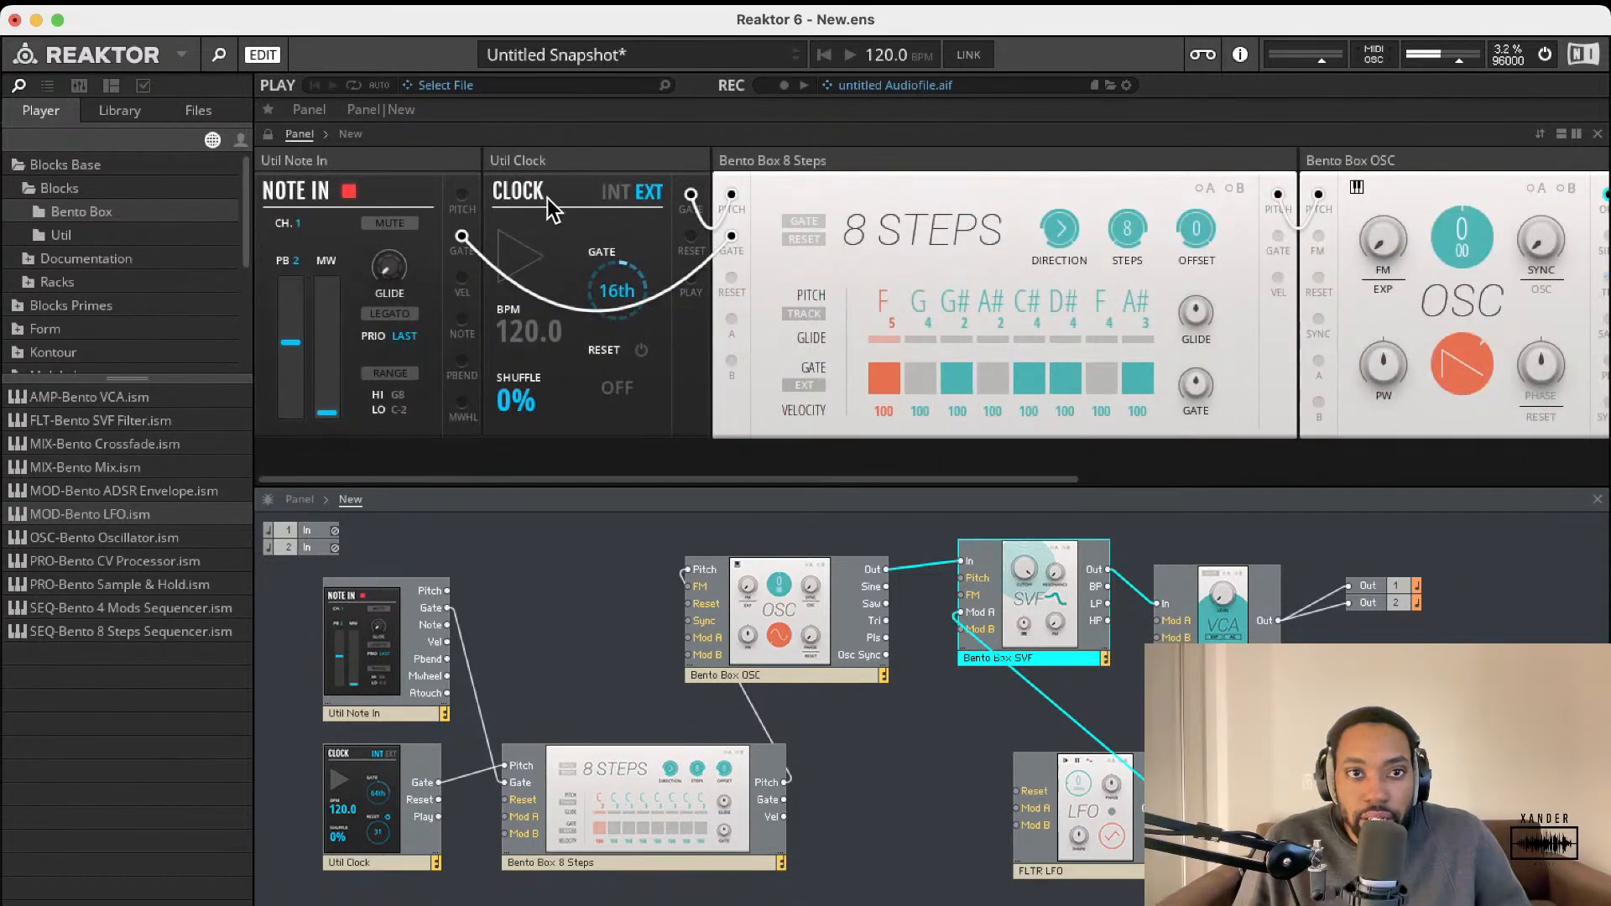
click(599, 192)
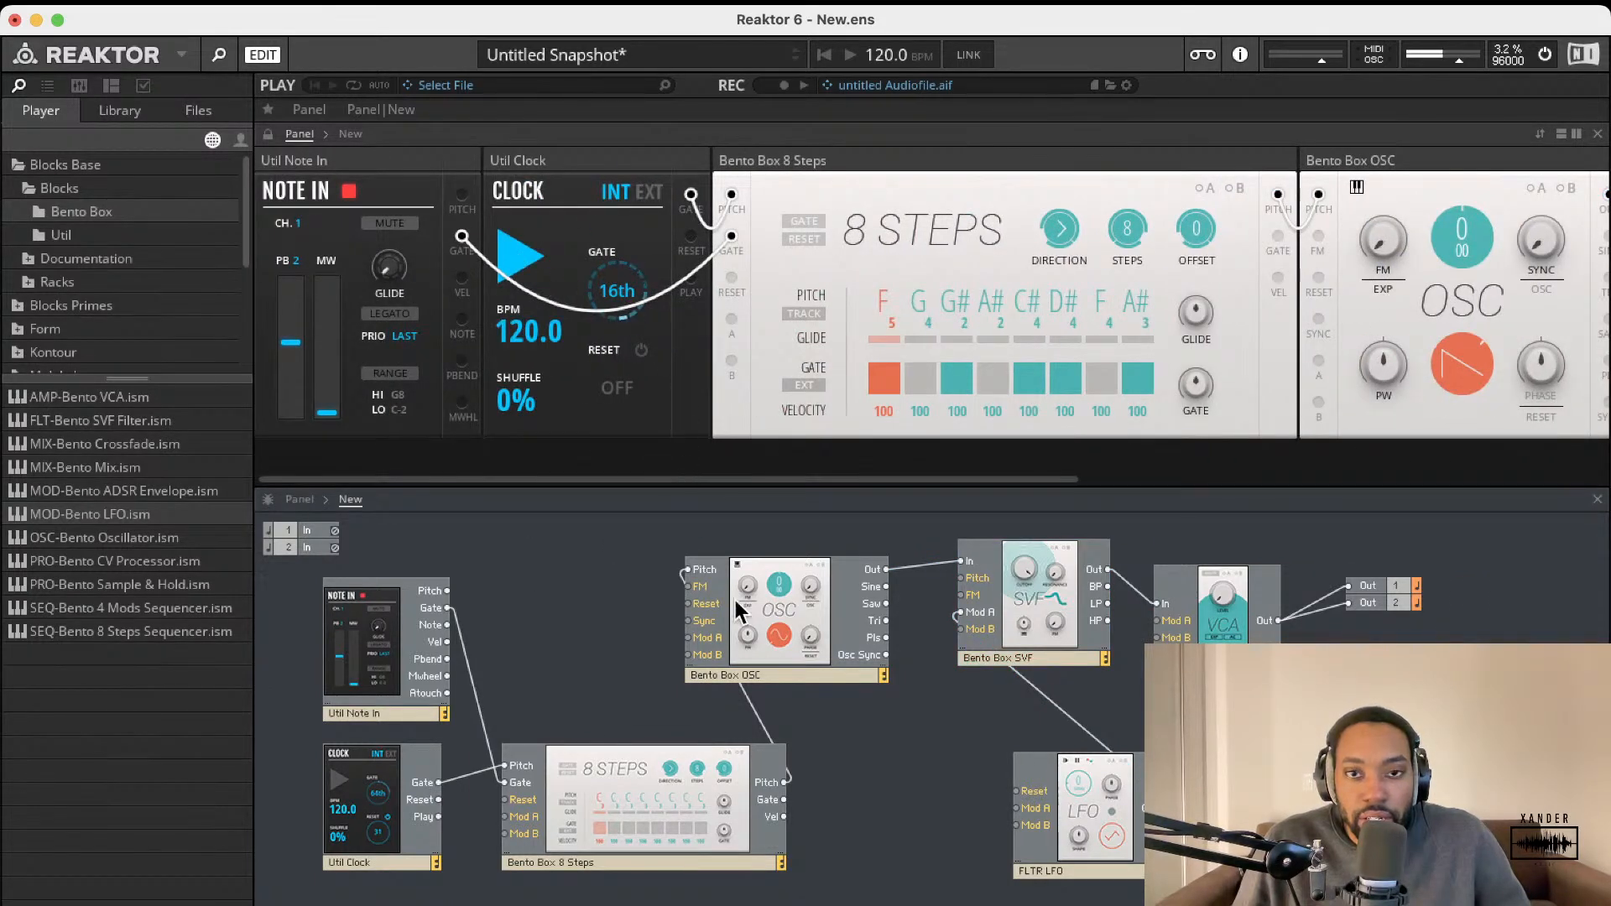
Step: Raise the OSC and 8 Steps blocks slightly and wire the Clock Reset output to the 8 Steps Reset input
drag(787, 604, 787, 583)
drag(611, 749, 628, 722)
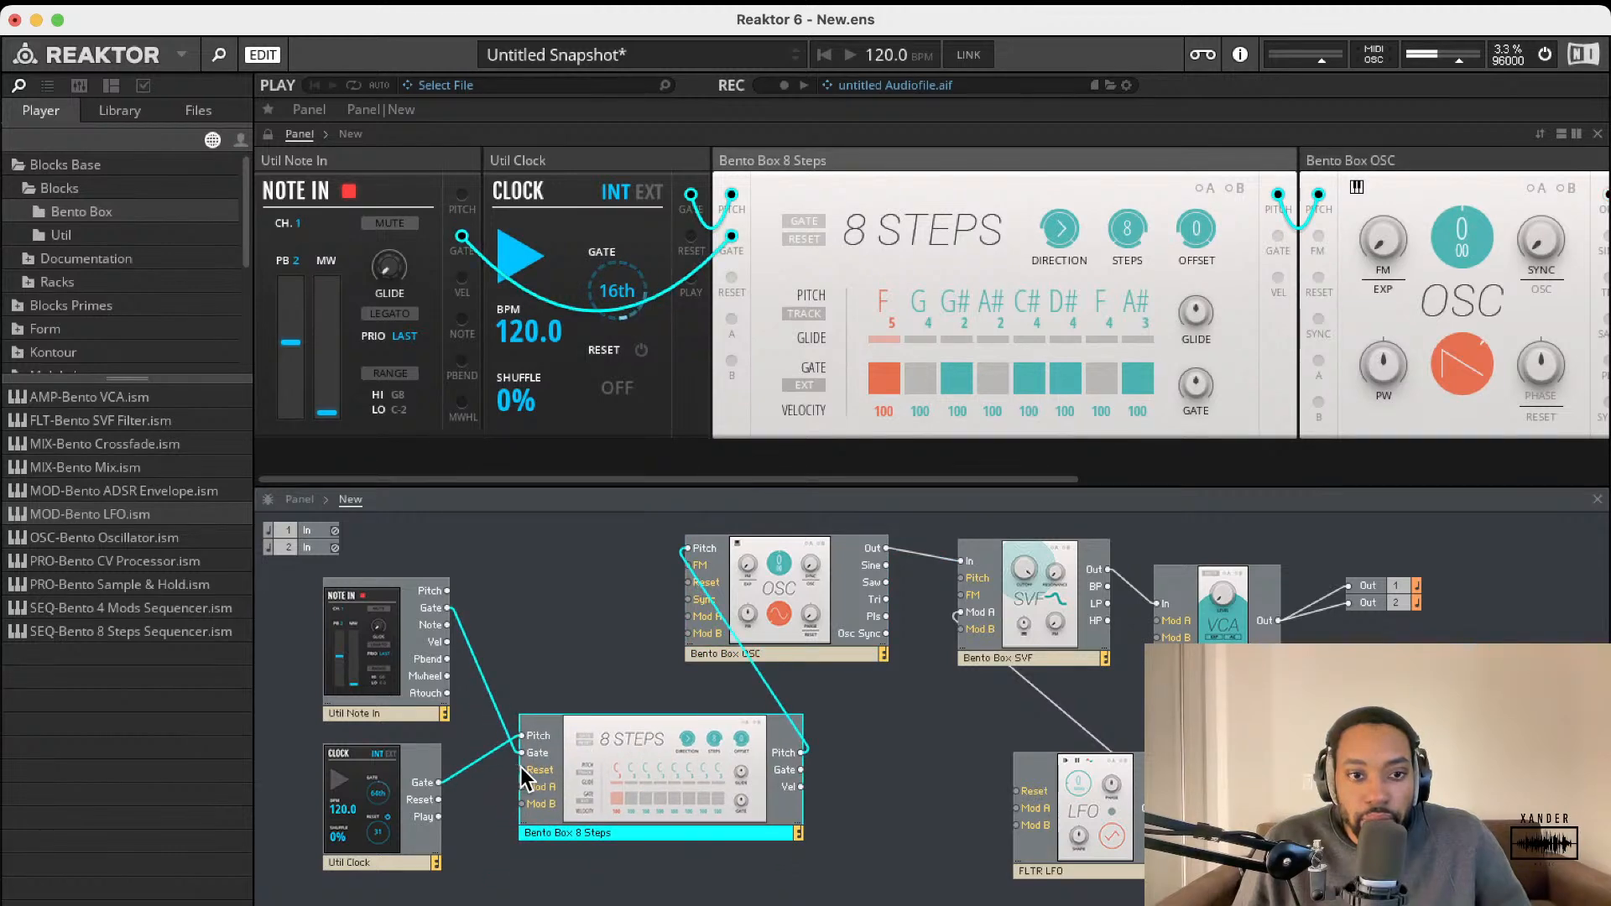
drag(437, 799, 523, 769)
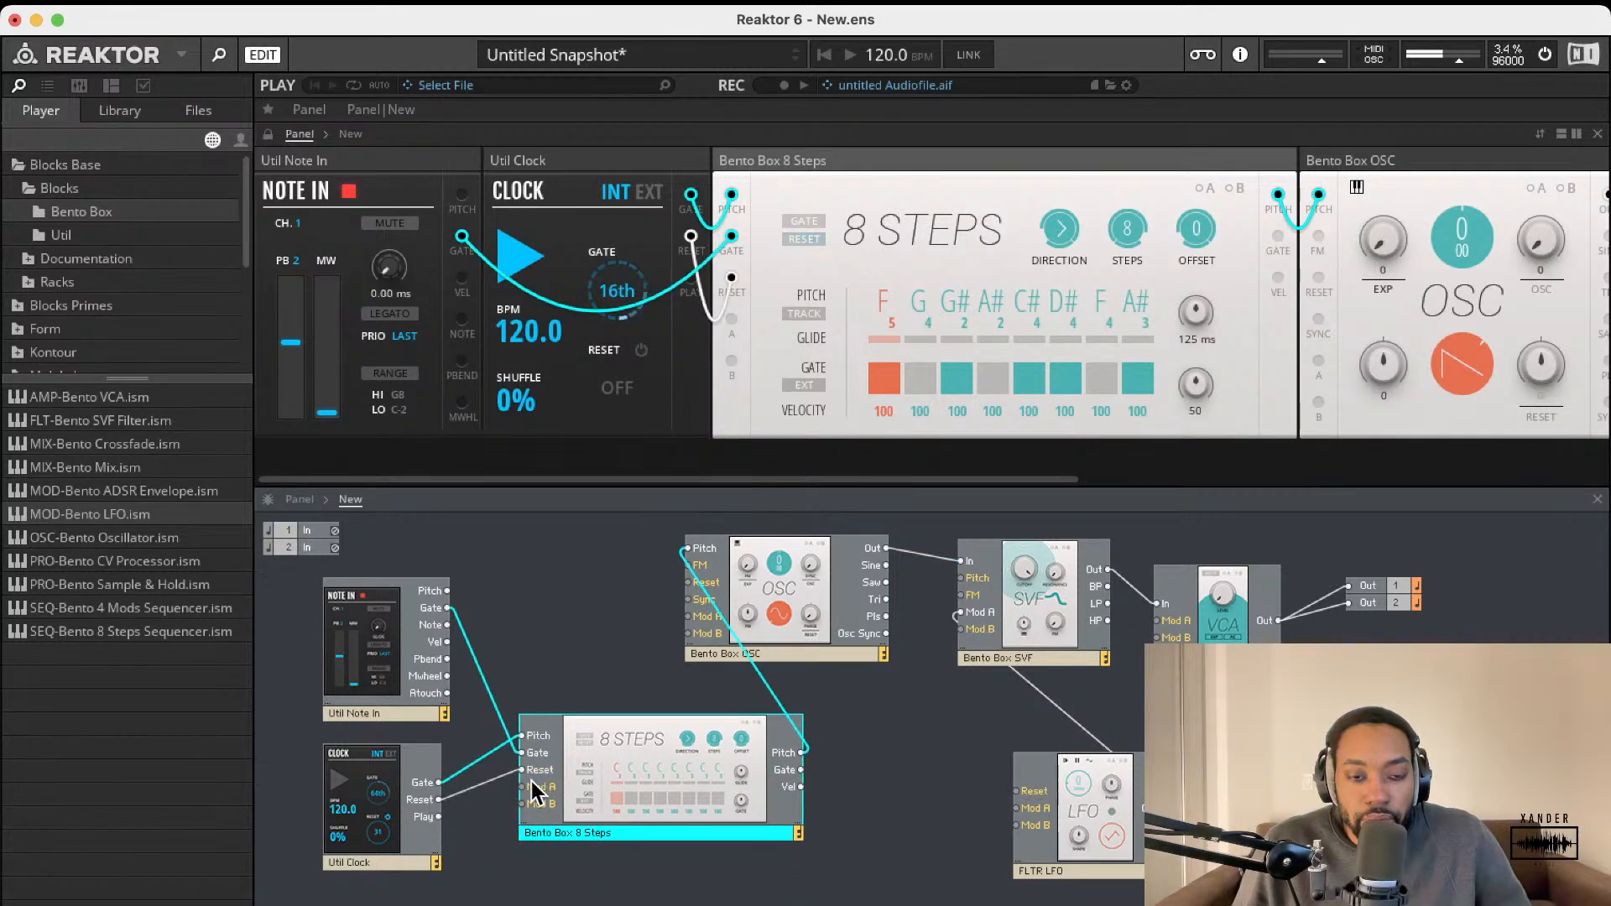
Step: Wire the Note In Pitch output to the 8 Steps Pitch input and delete the Note In Gate cable
drag(446, 599, 448, 591)
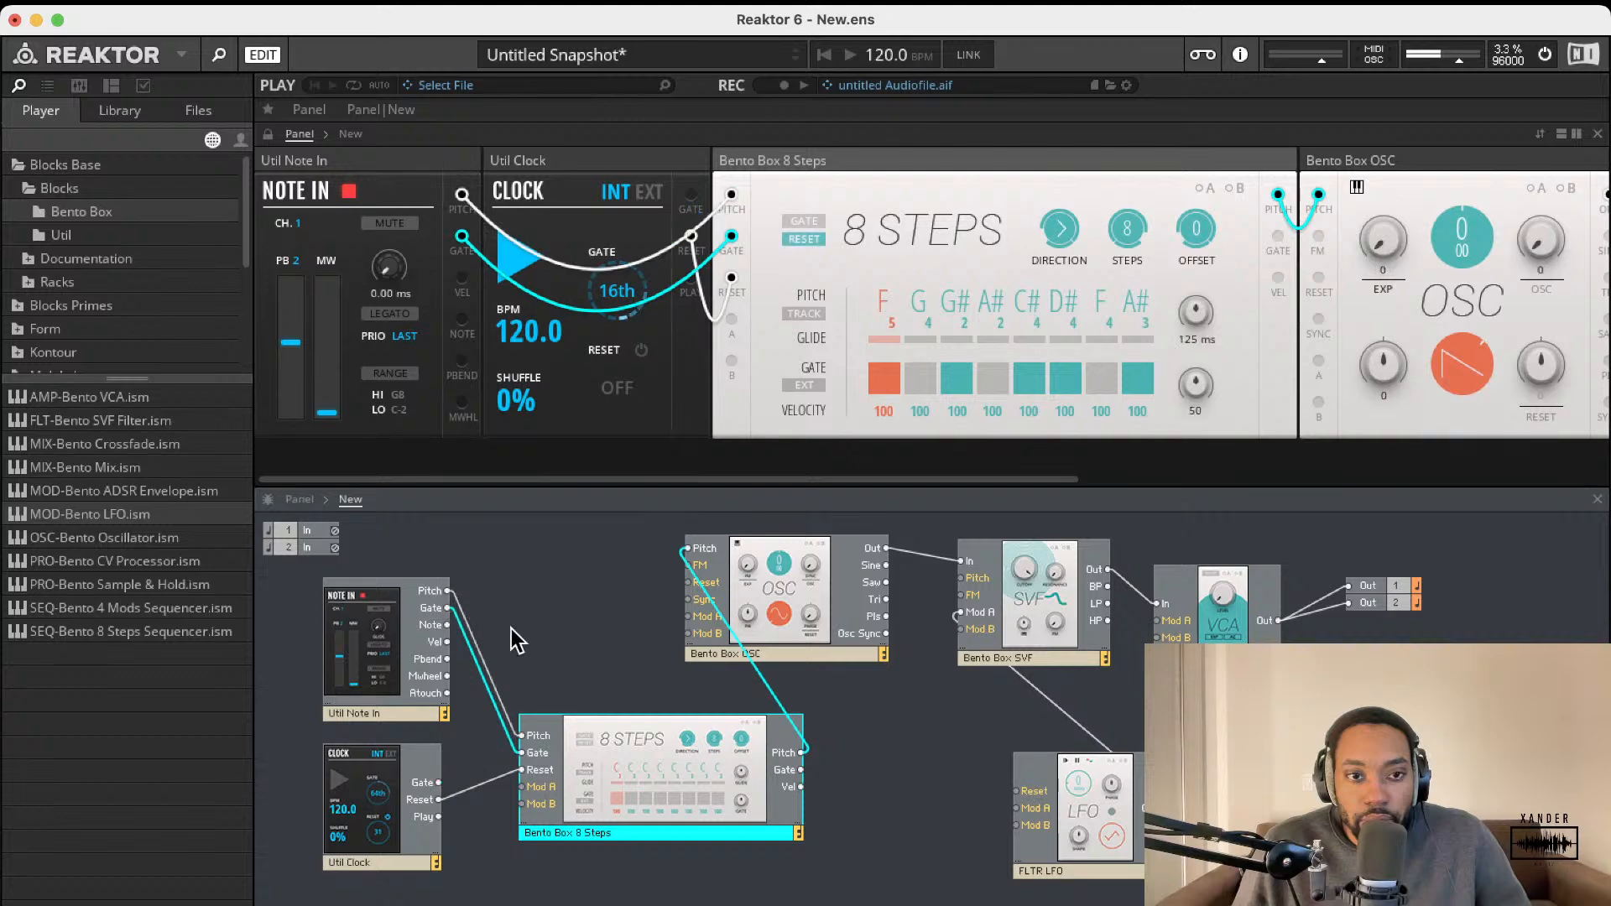
click(492, 695)
key(Delete)
Step: Add a Bento ADSR Envelope block to the structure and rename it AMP ADSR
double_click(130, 490)
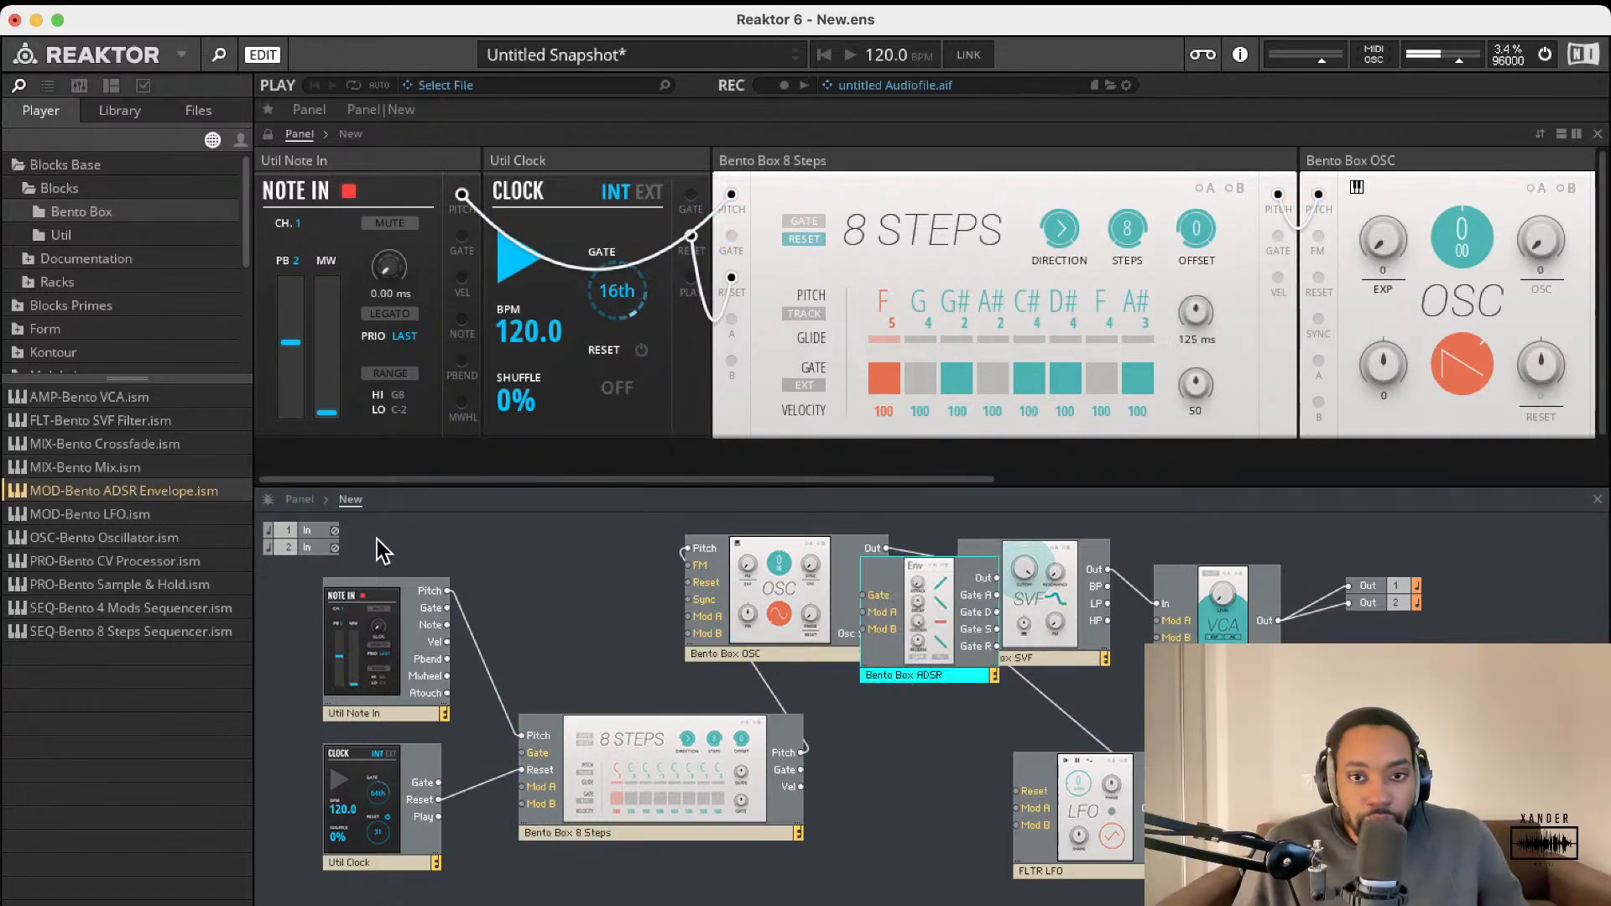
drag(857, 619, 906, 678)
drag(939, 622, 952, 753)
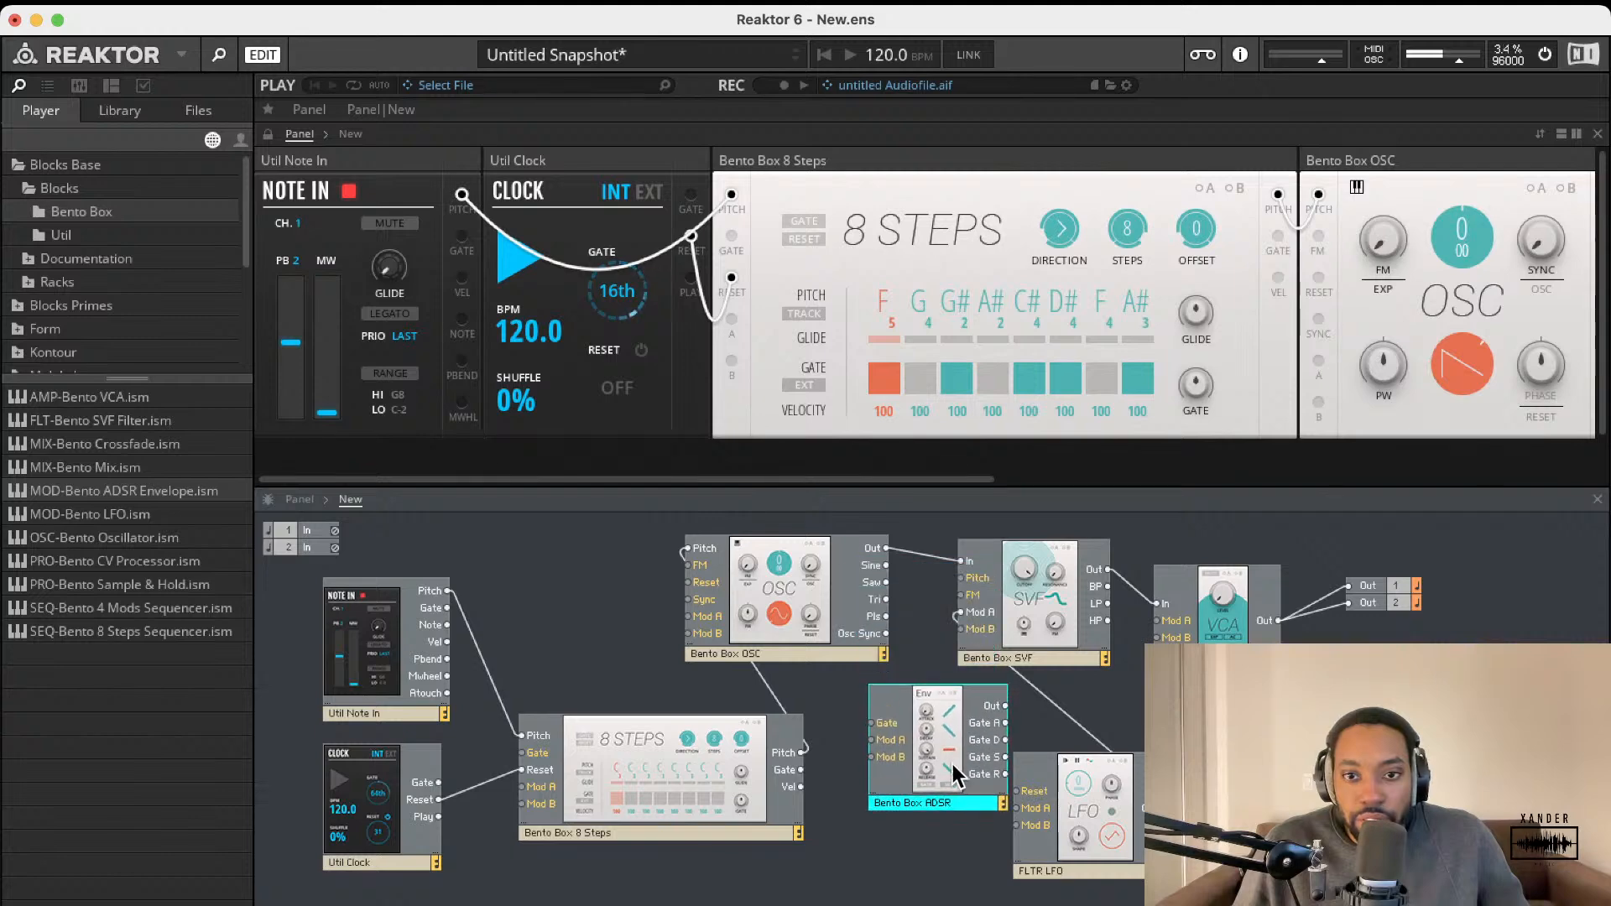
double_click(908, 804)
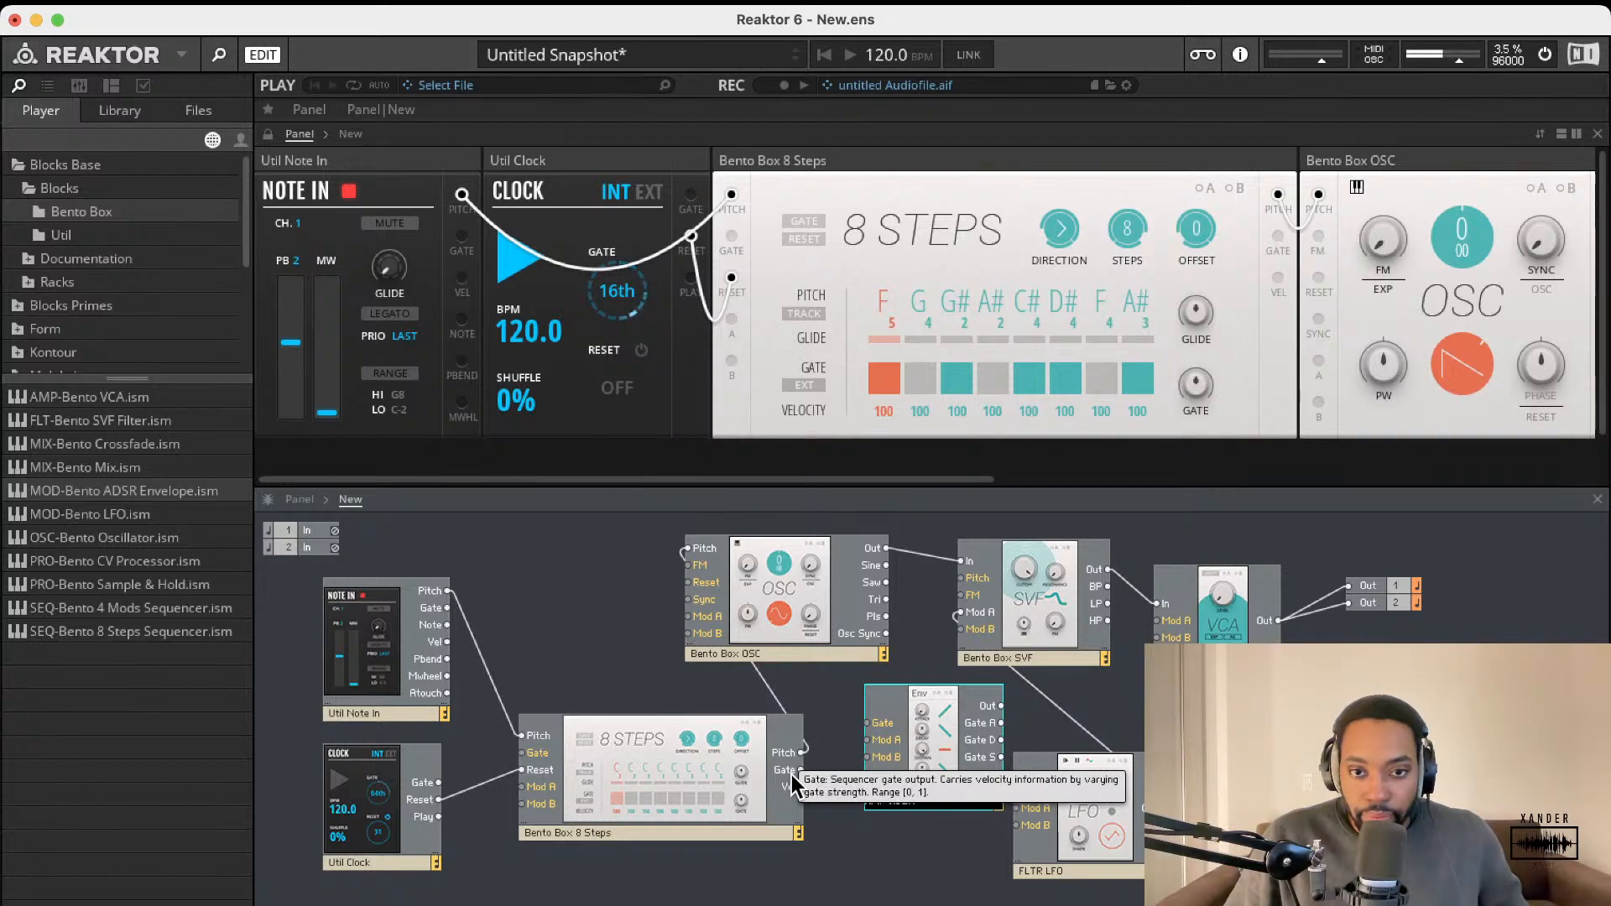
key(Delete)
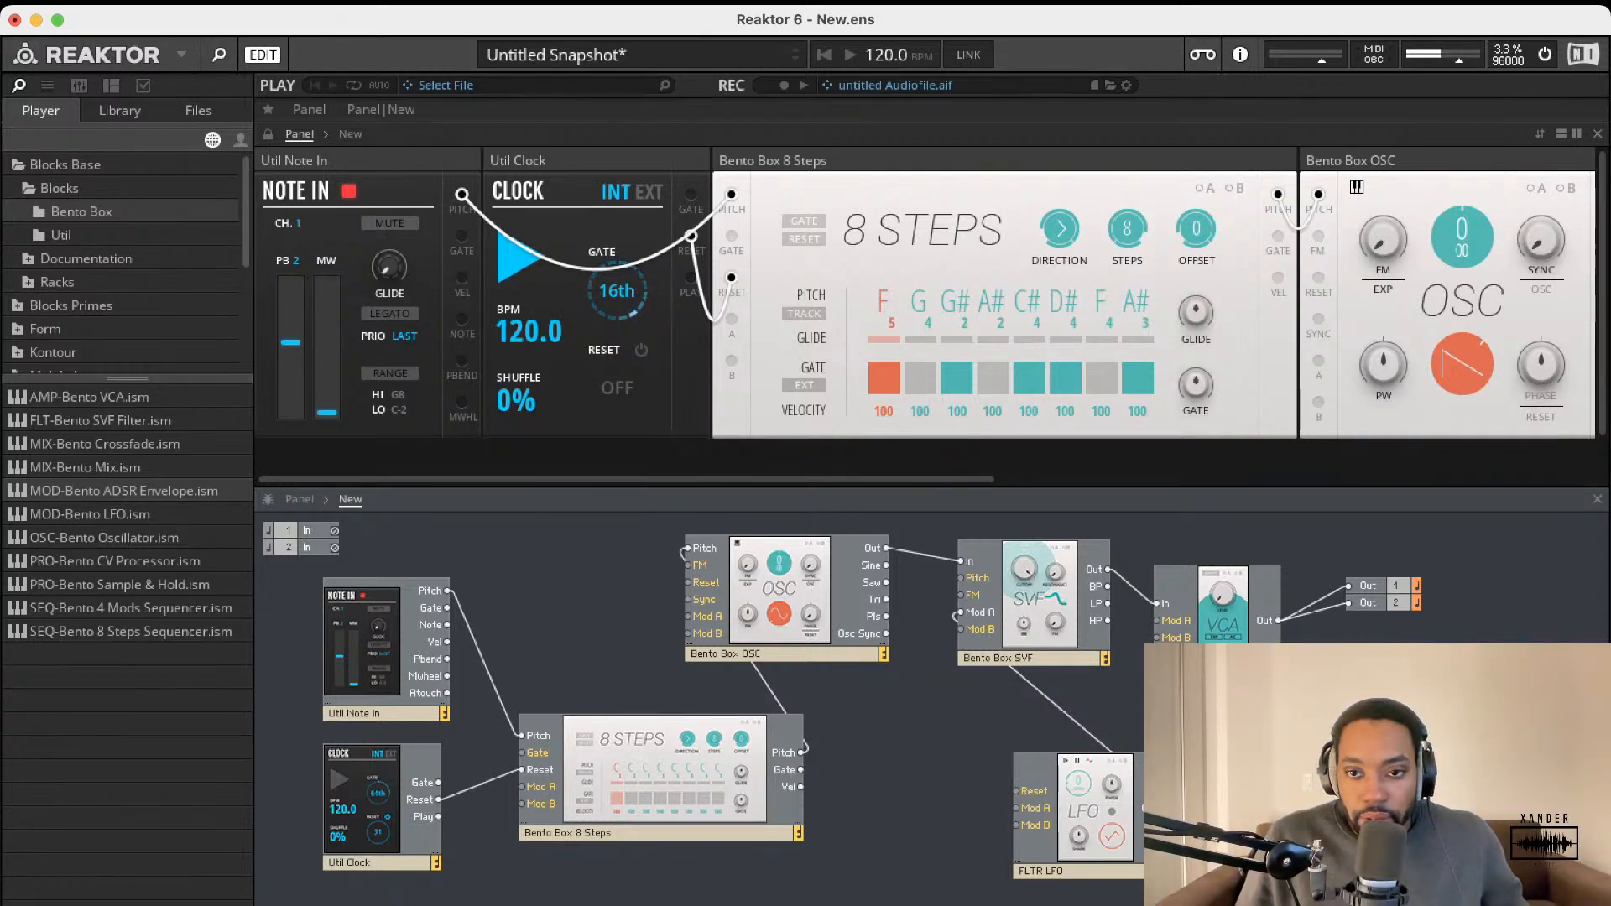
Step: Arrange the FLTR LFO and AMP ADSR side by side, and wire the 8 Steps Gate output to the AMP ADSR Gate input
drag(1086, 793, 995, 765)
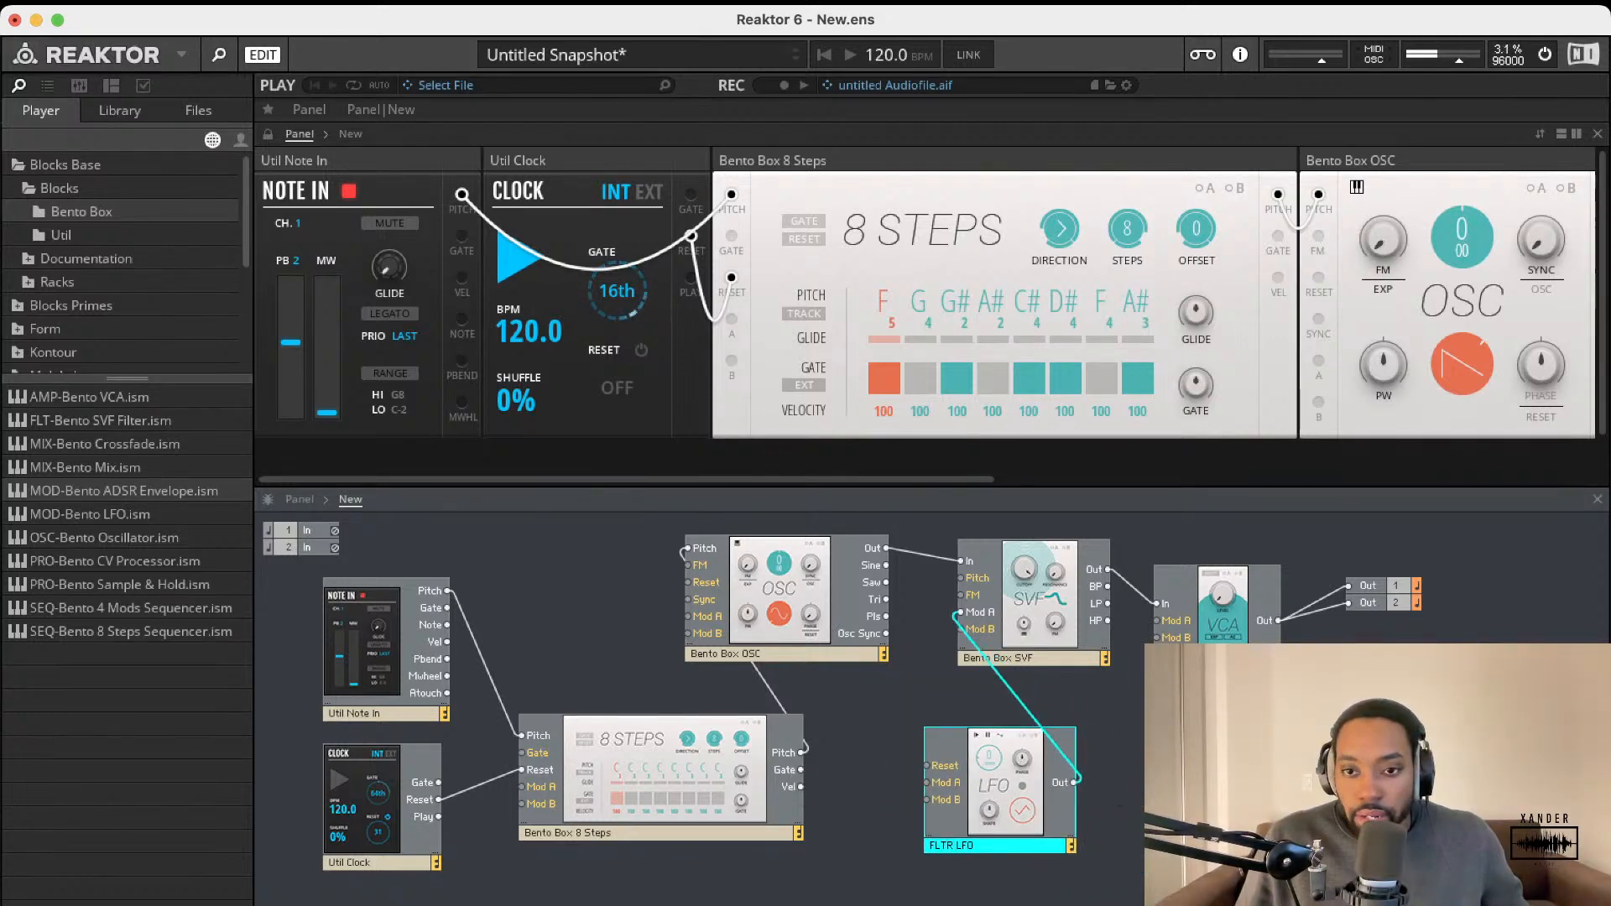
drag(1242, 810, 1178, 793)
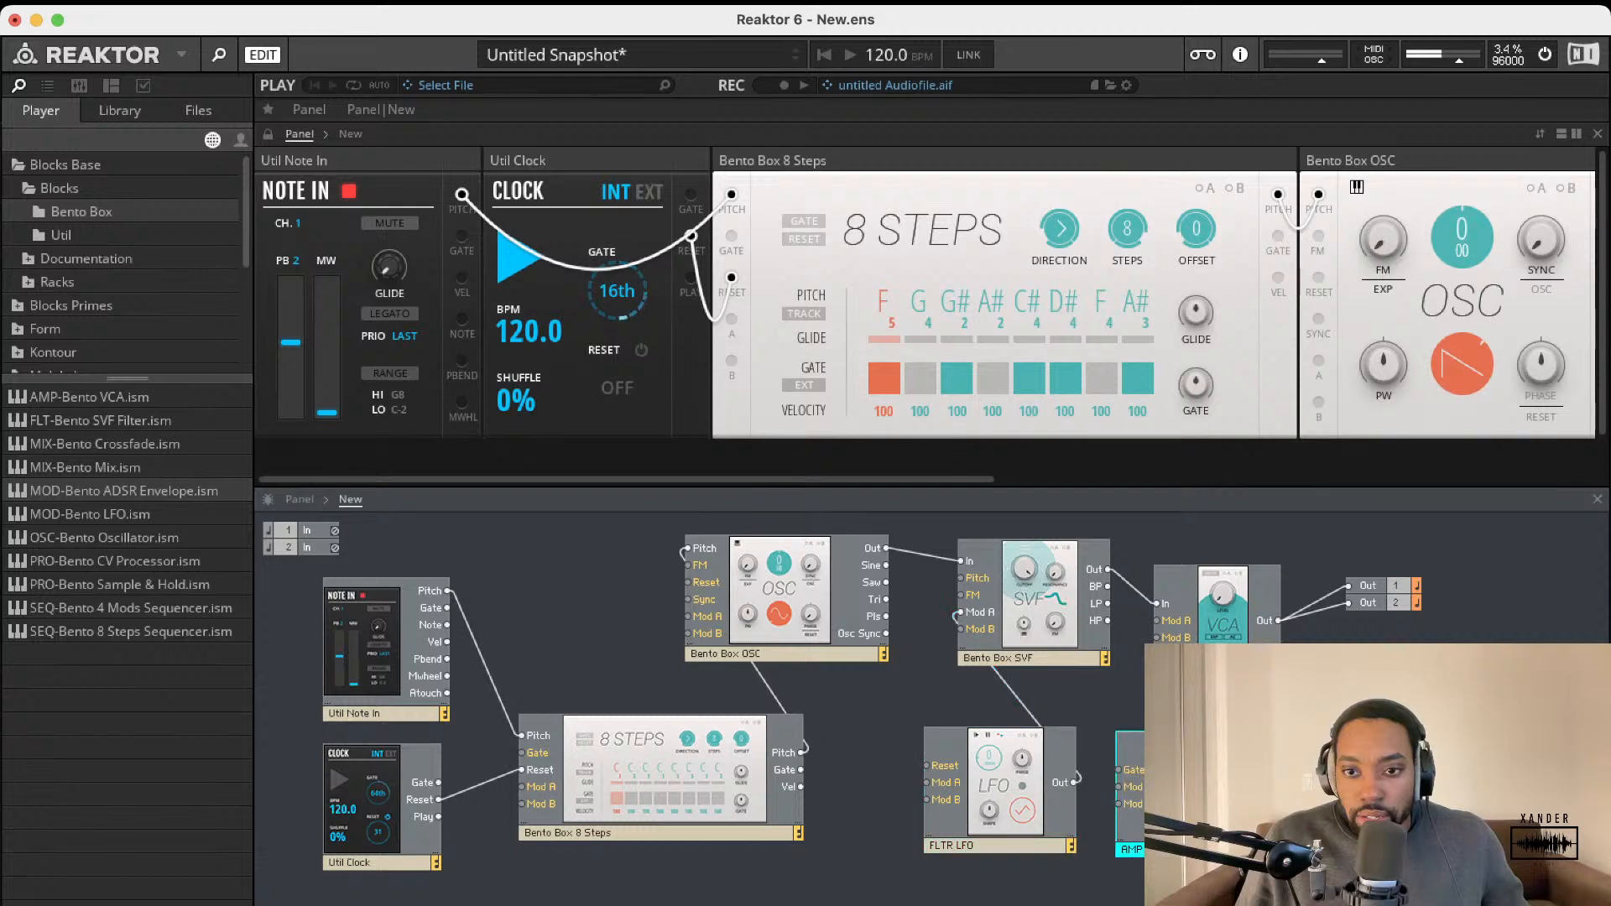
drag(789, 762, 777, 762)
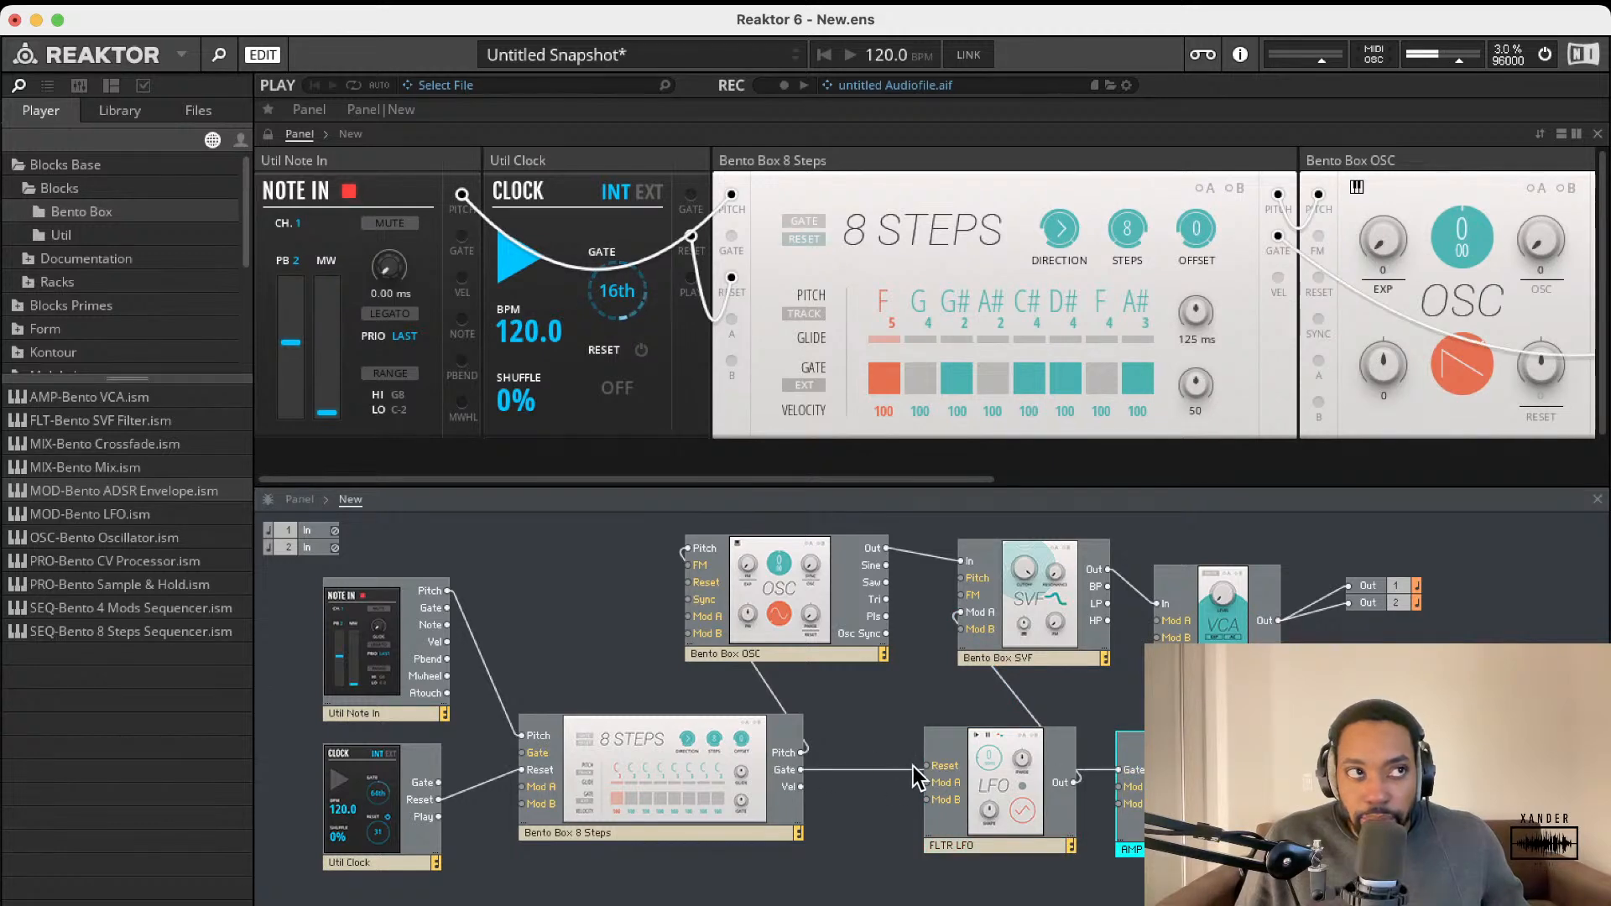
drag(973, 776, 900, 807)
drag(1166, 797, 1086, 784)
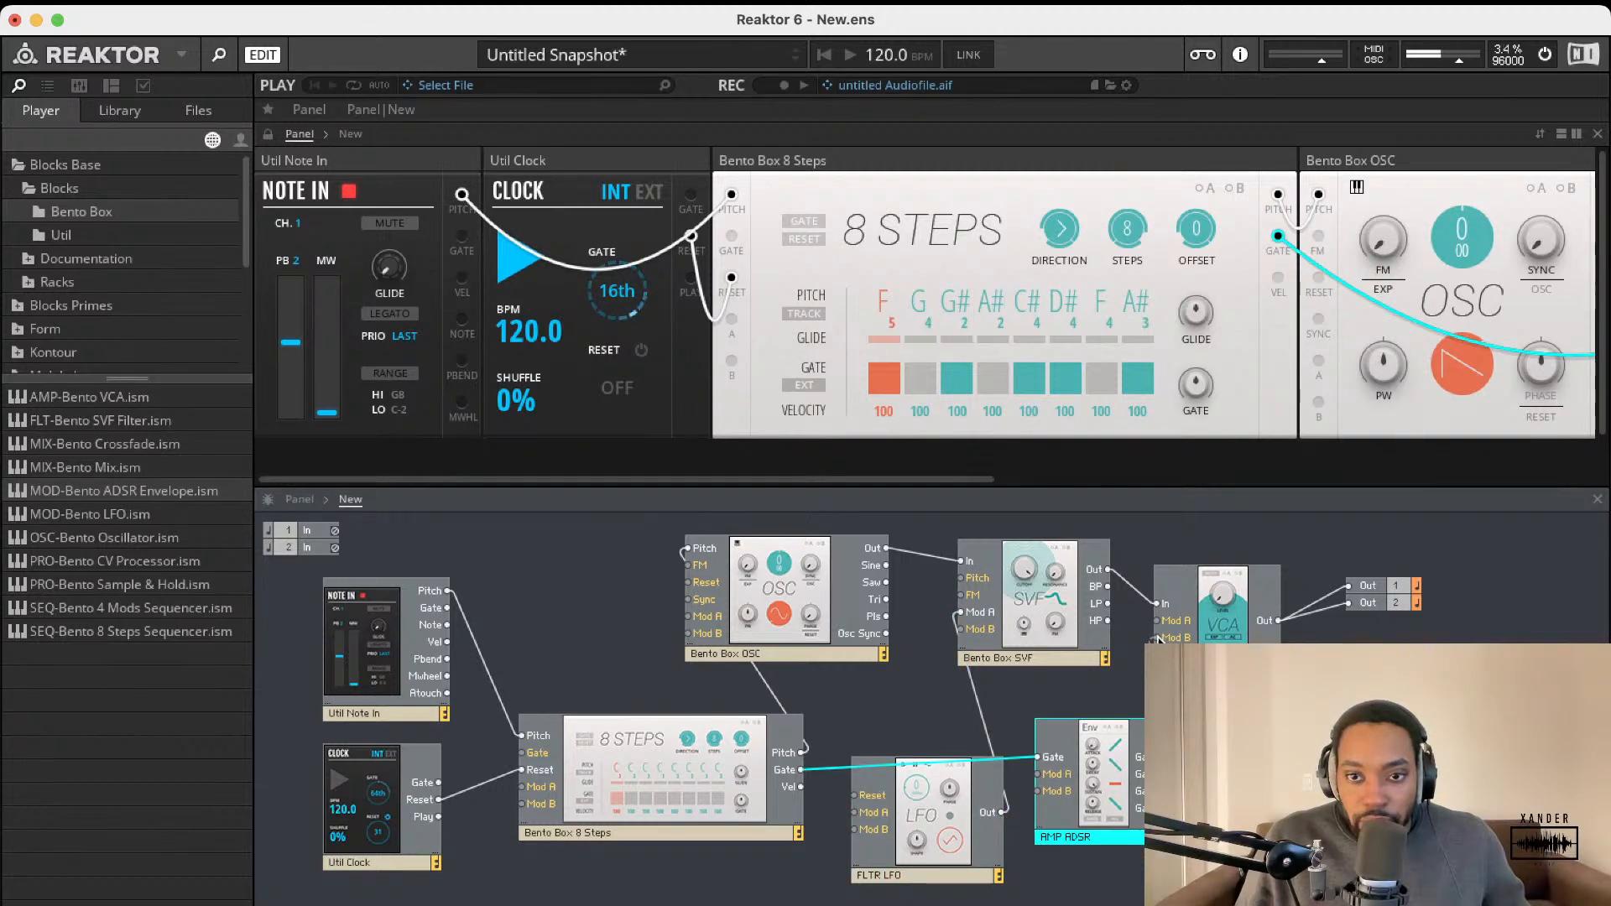
Step: Wire the AMP ADSR output to VCA Mod A, move the VCA up, and set the VCA level's modulation from source A
drag(1158, 626, 1205, 572)
scroll(1280, 359, right, 12)
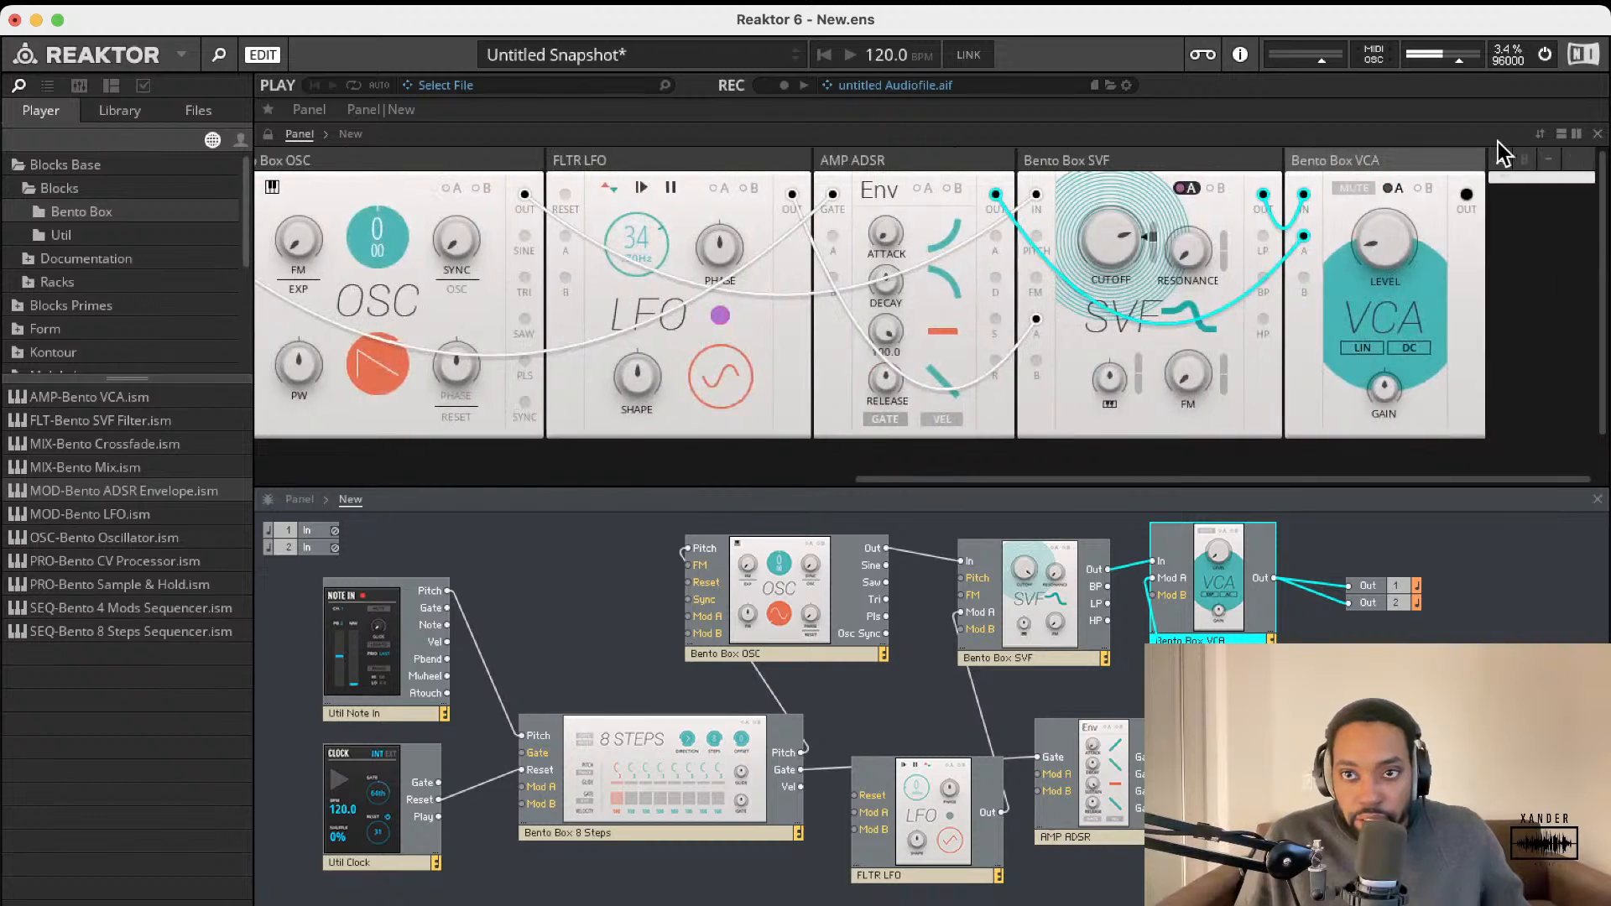
click(1395, 189)
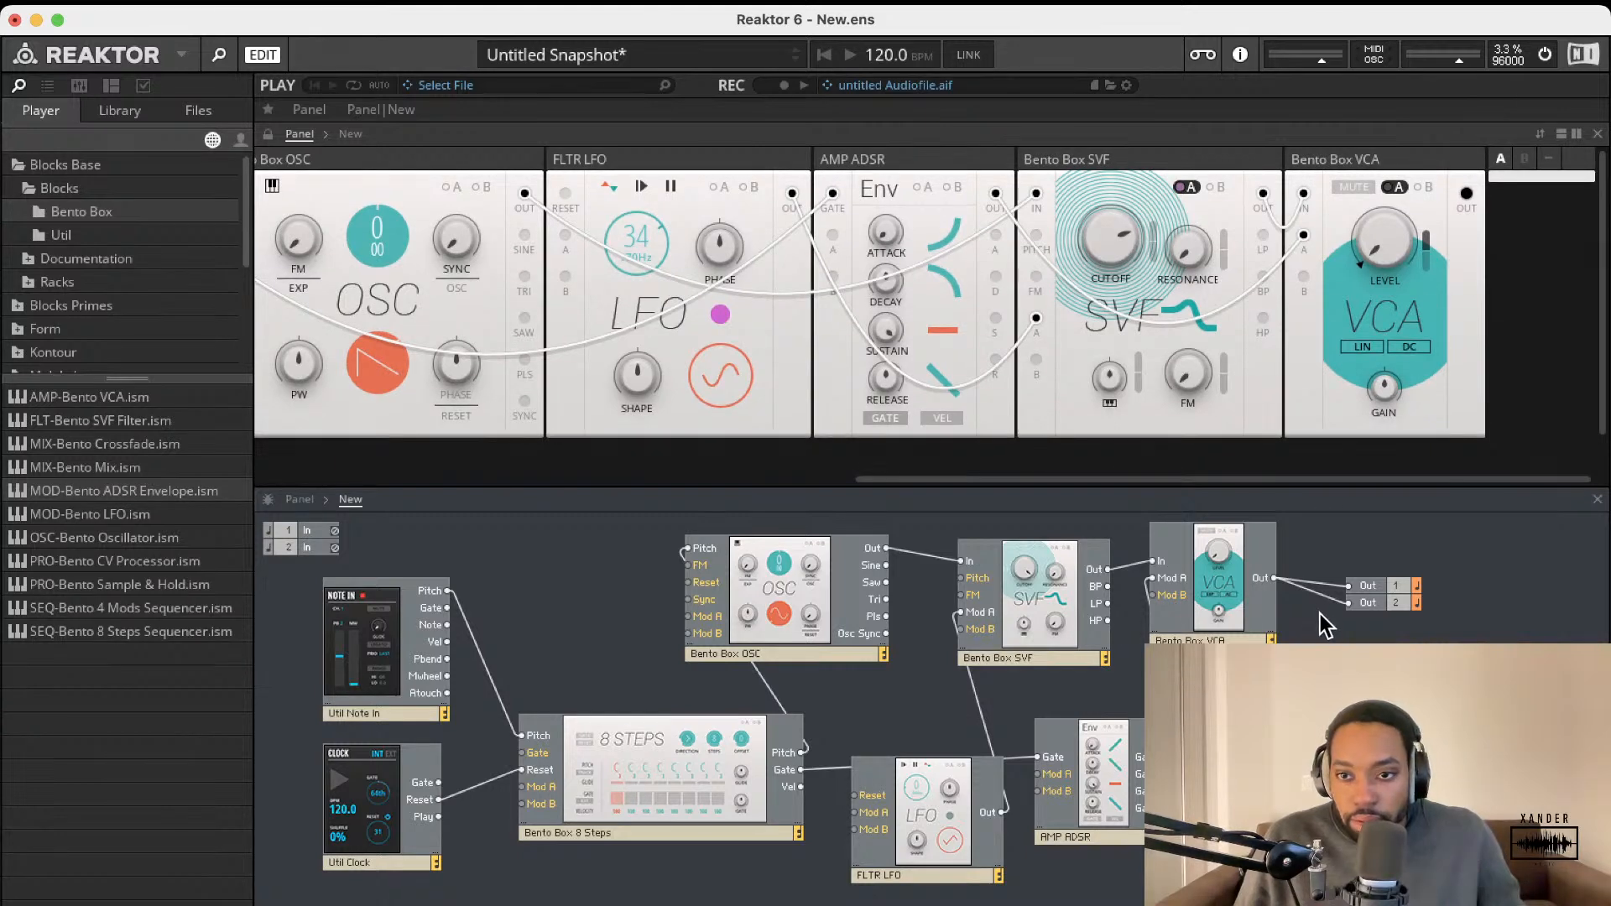
Step: Wire the Note In Pitch output to the OSC Pitch input in place of 8 Steps, and set the VCA level to 1.3
click(1032, 613)
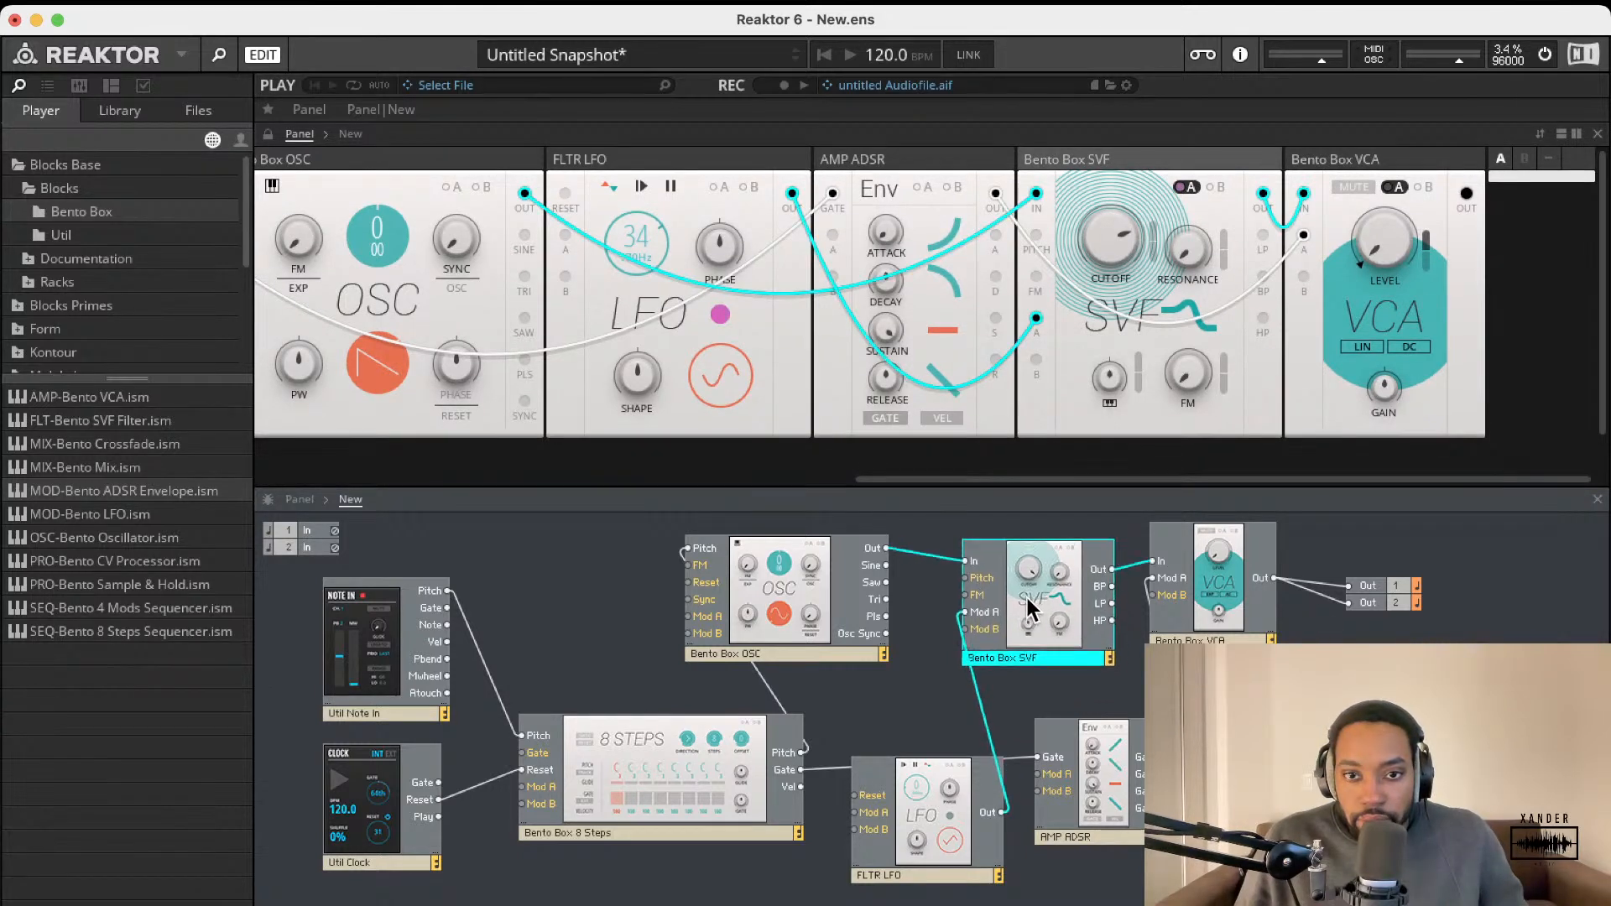
drag(721, 557, 446, 591)
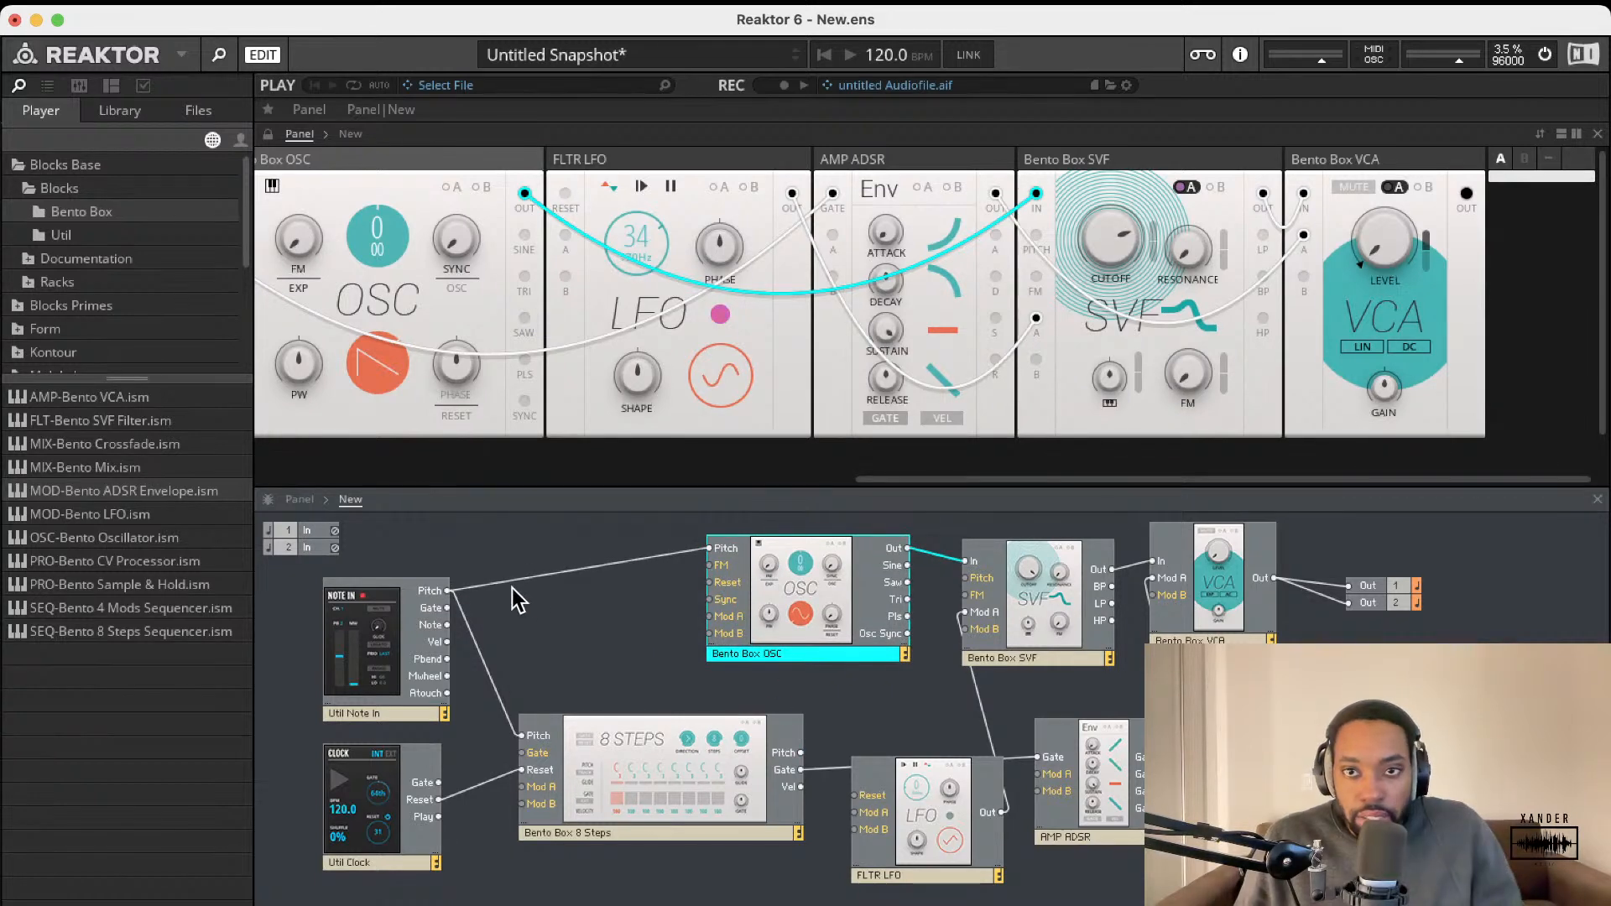
click(1389, 237)
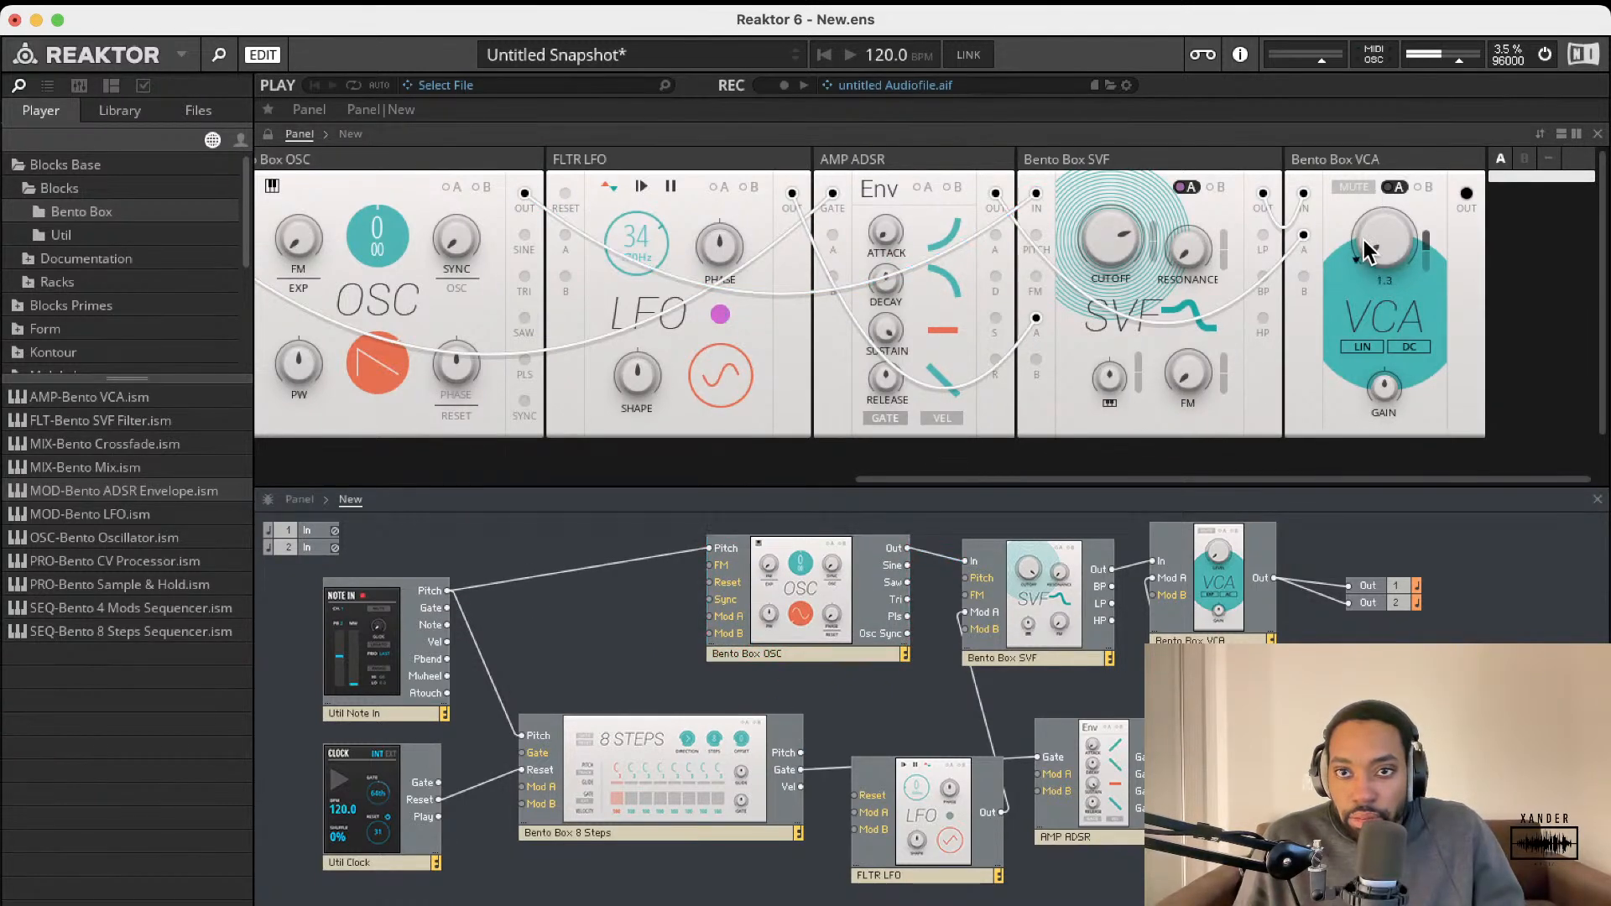
Step: Examine the rack's signal chain from Note In and Clock through 8 Steps, OSC, LFO and ADSR to the VCA
scroll(437, 369, left, 10)
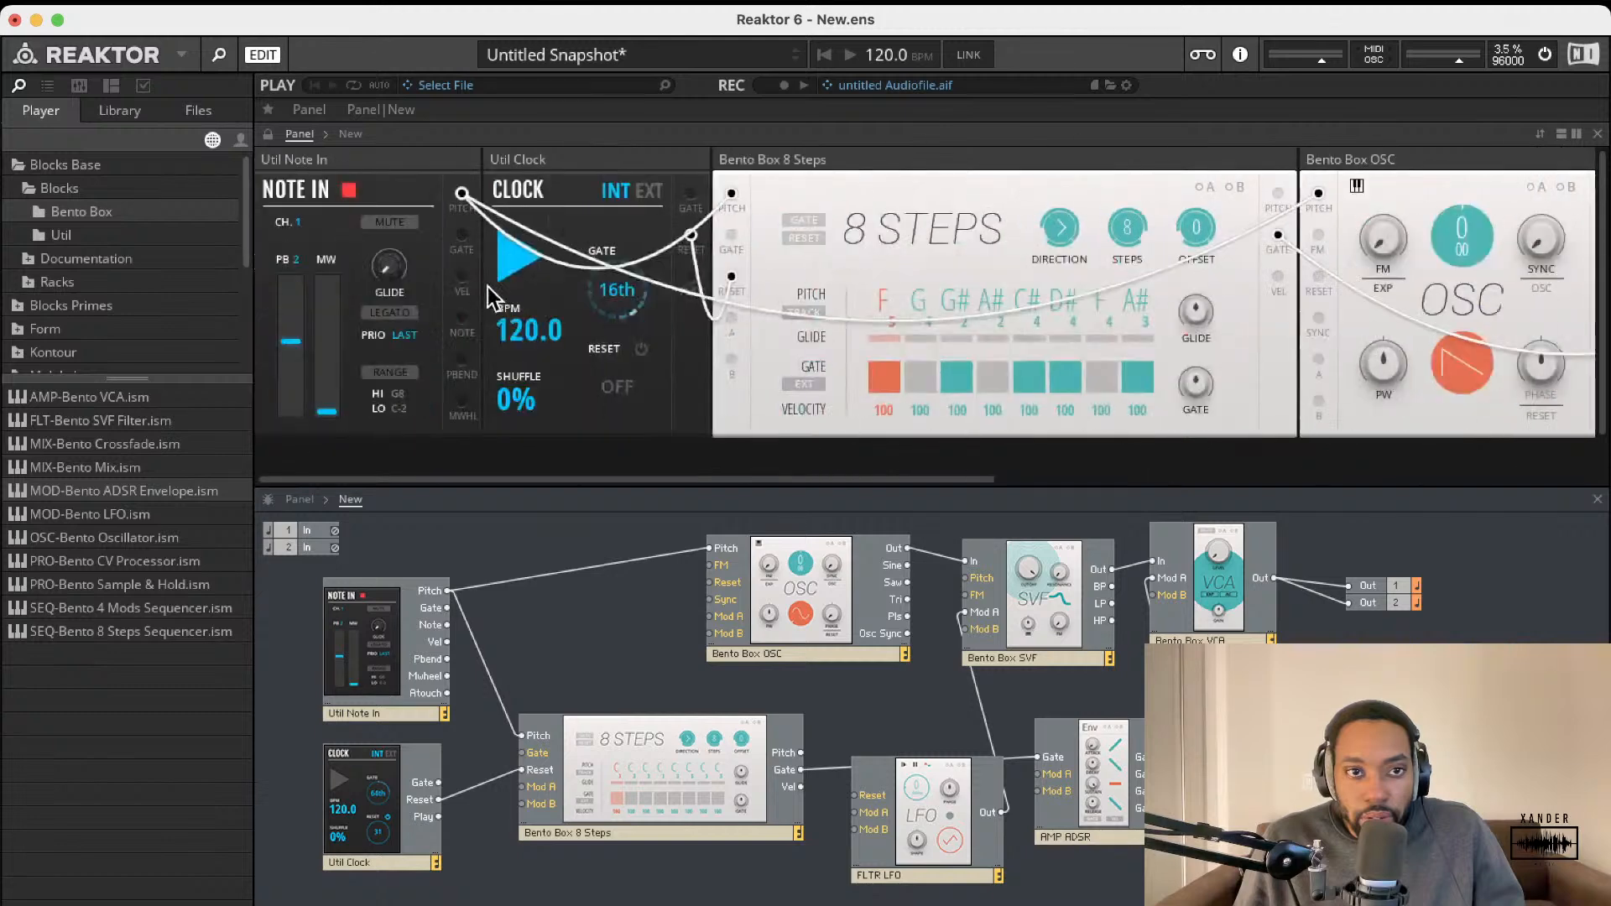
scroll(617, 265, right, 5)
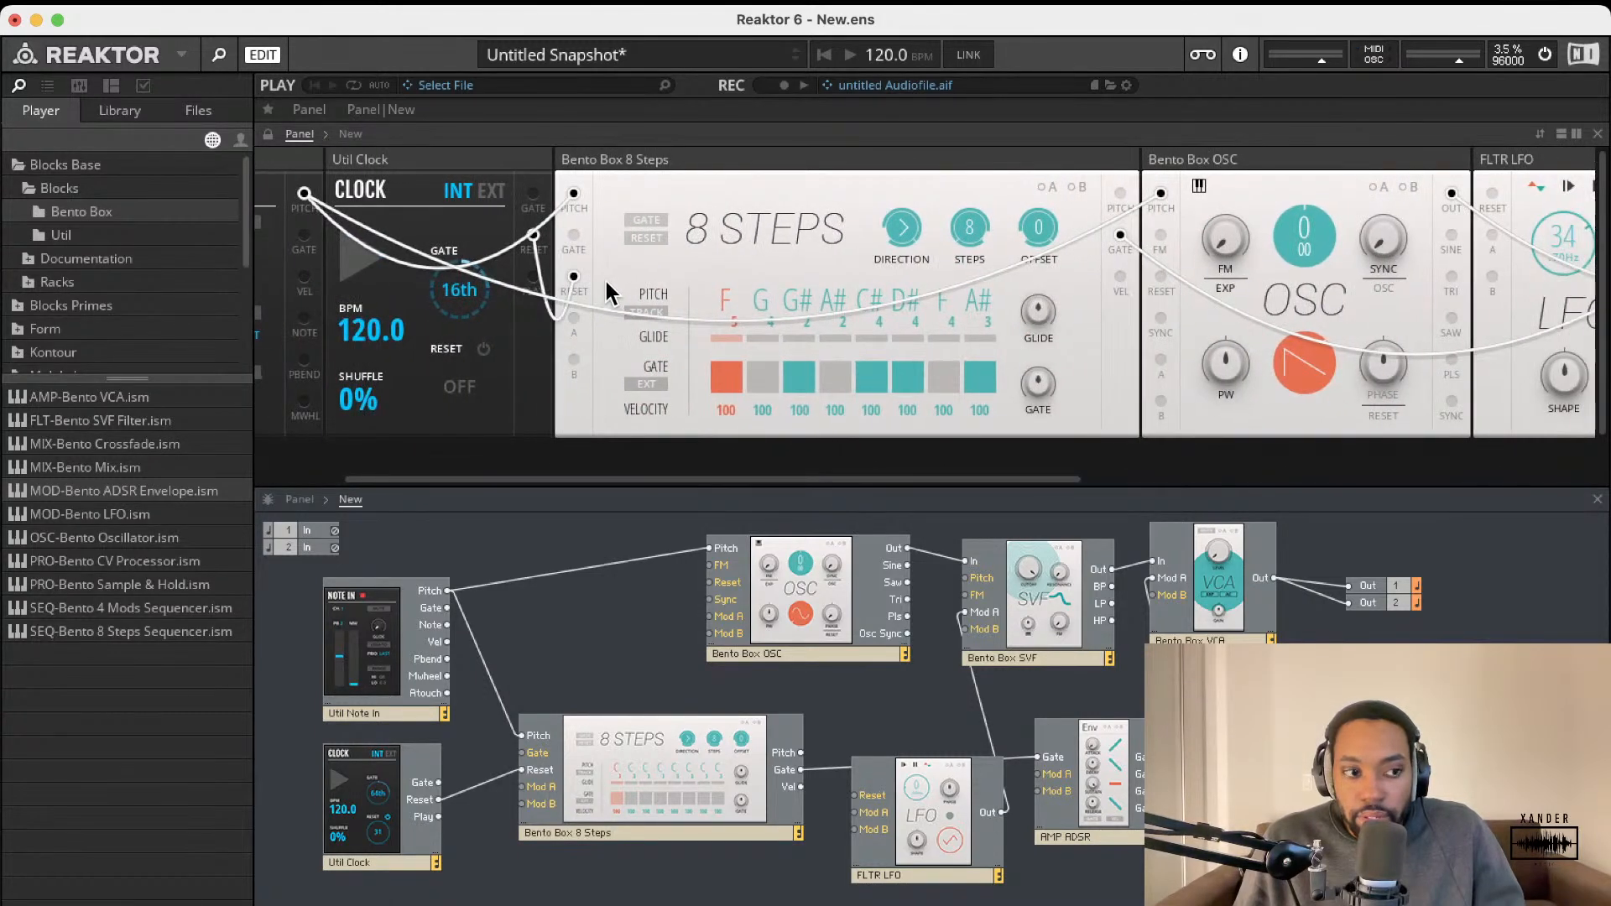
scroll(1009, 263, right, 5)
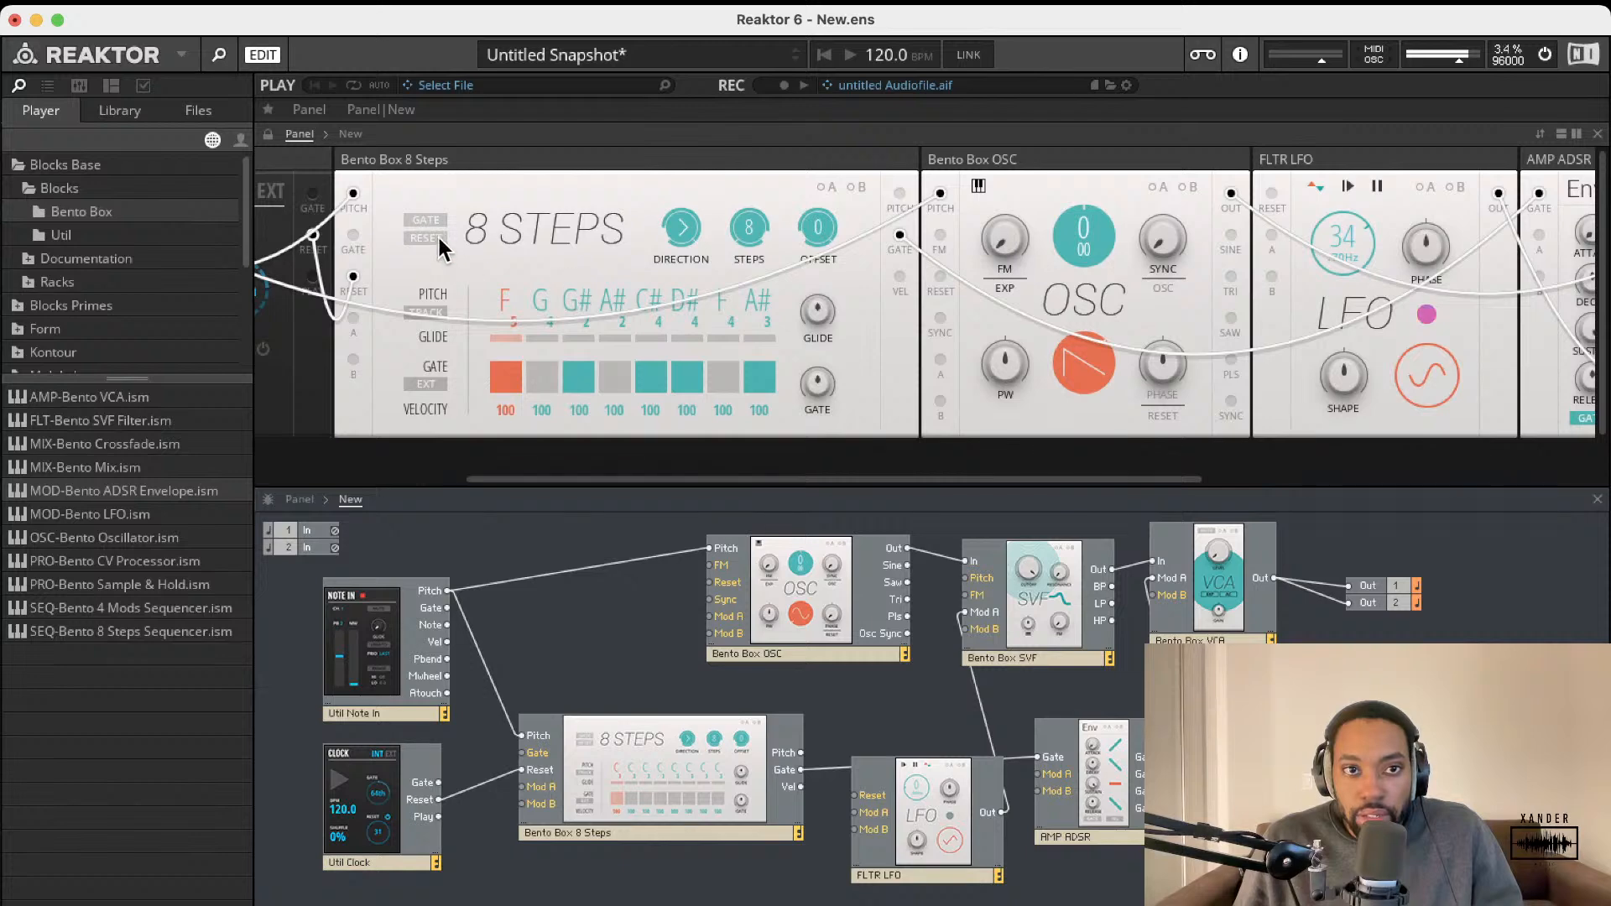
scroll(1402, 216, right, 5)
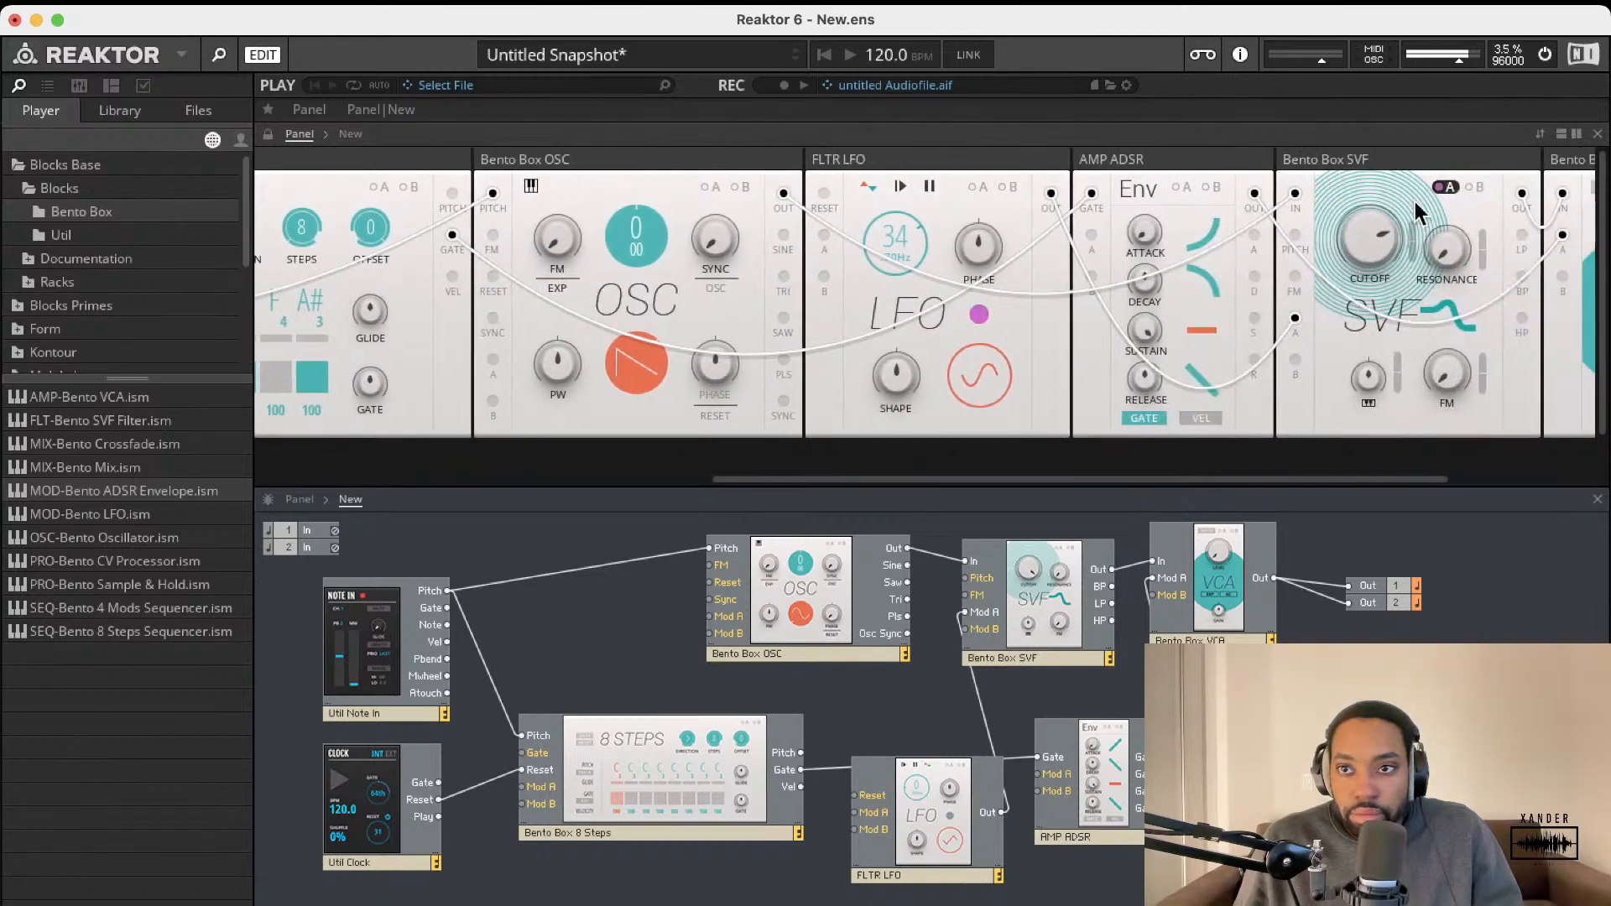
scroll(1426, 205, right, 5)
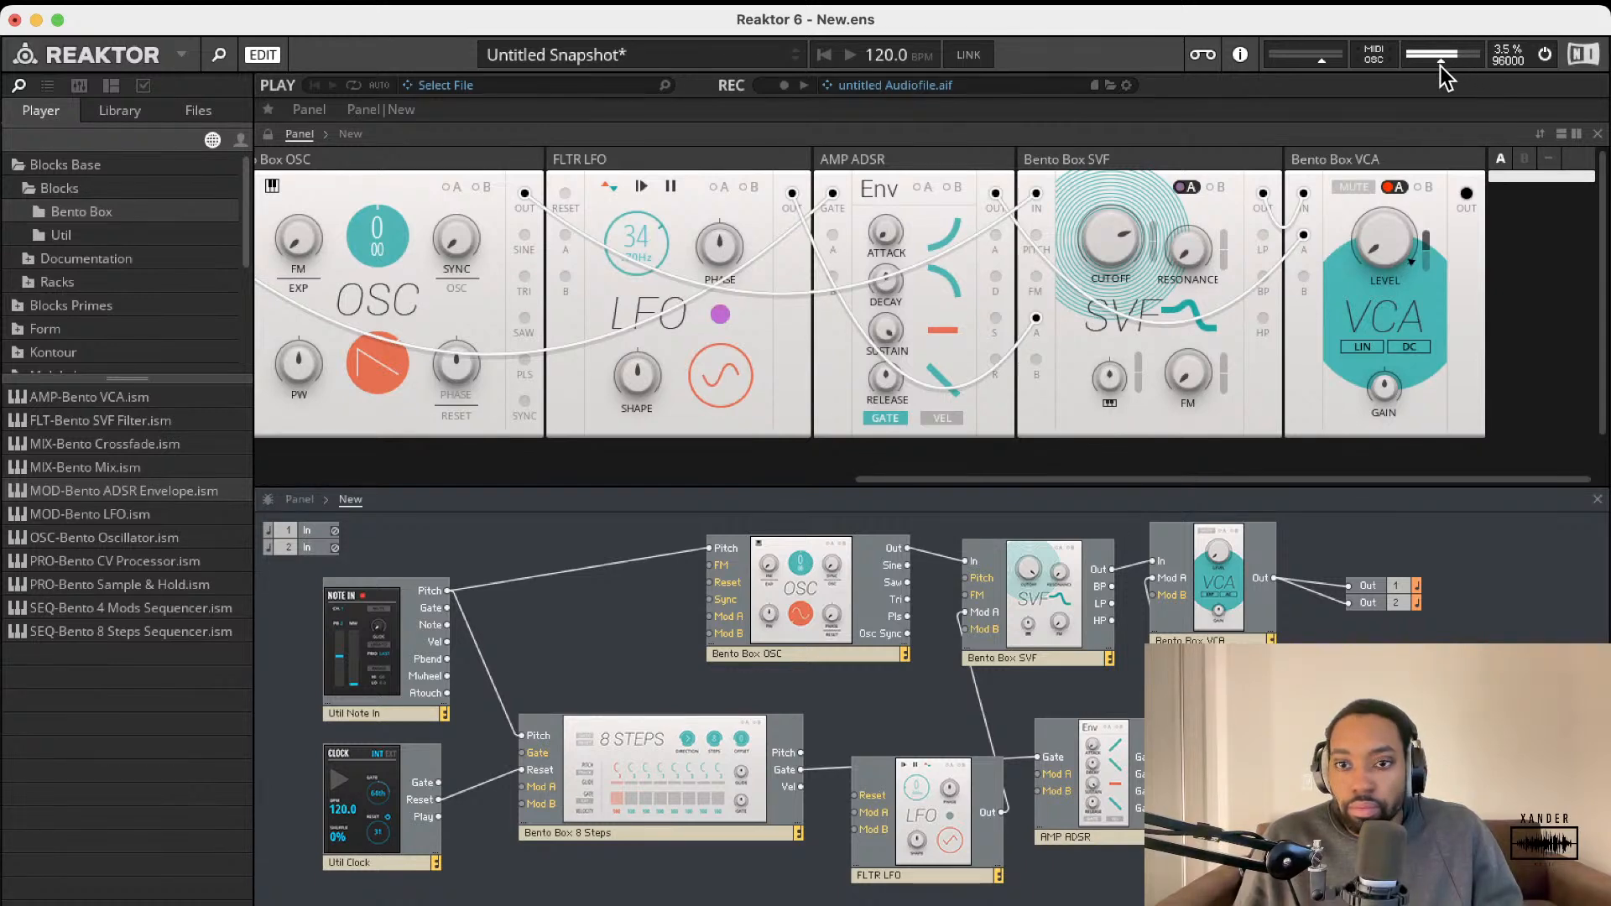
scroll(1000, 355, left, 2)
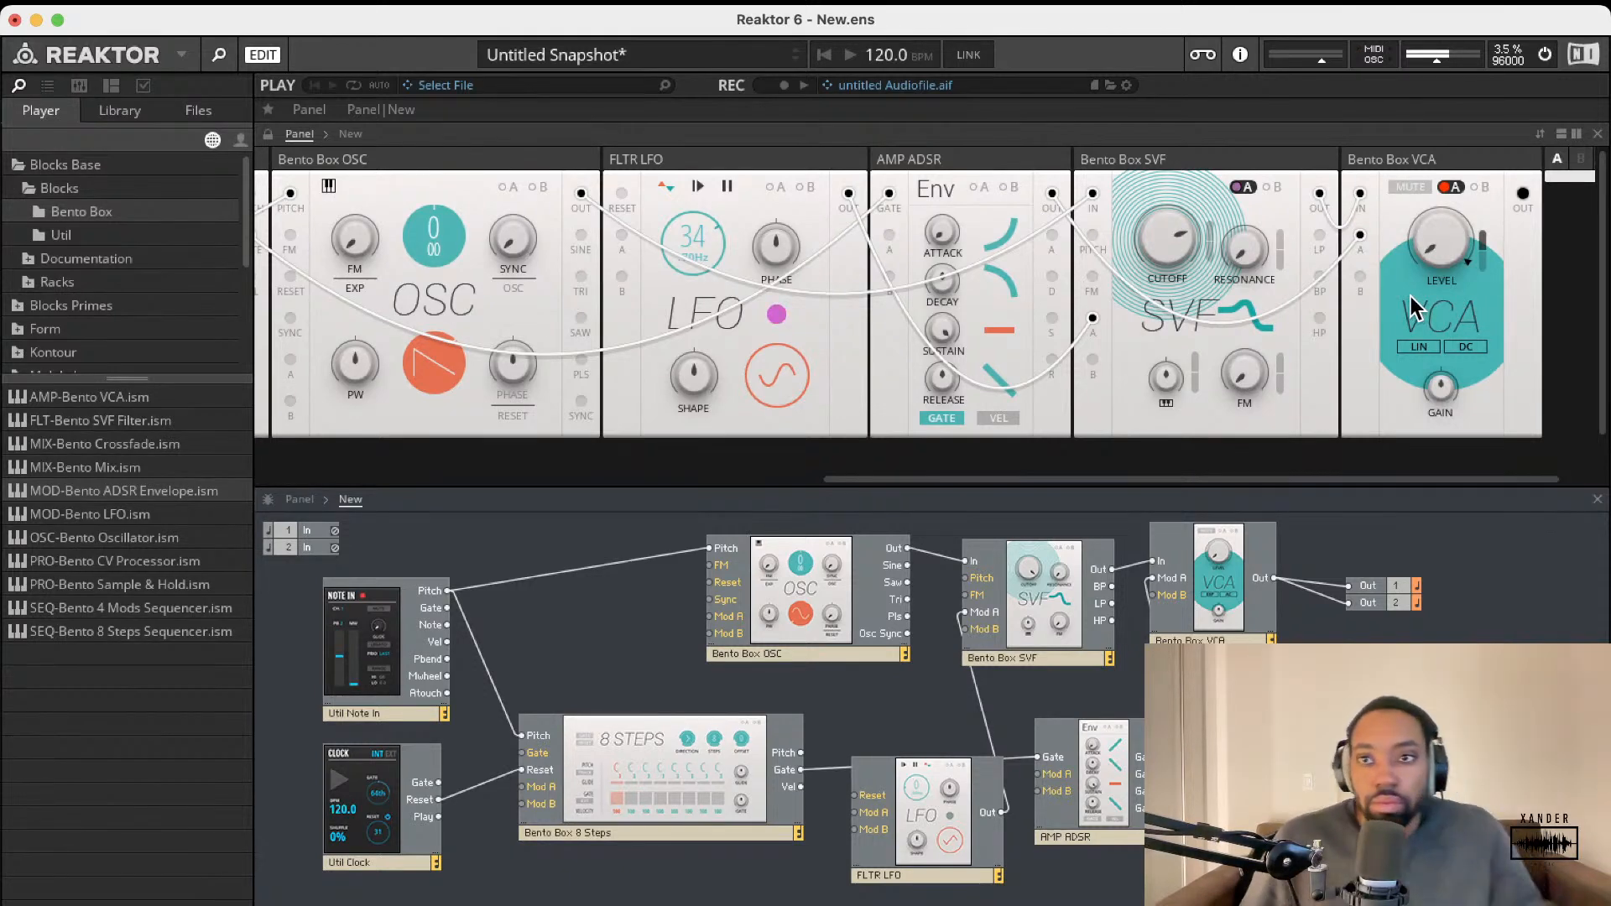
mouse_move(1431, 252)
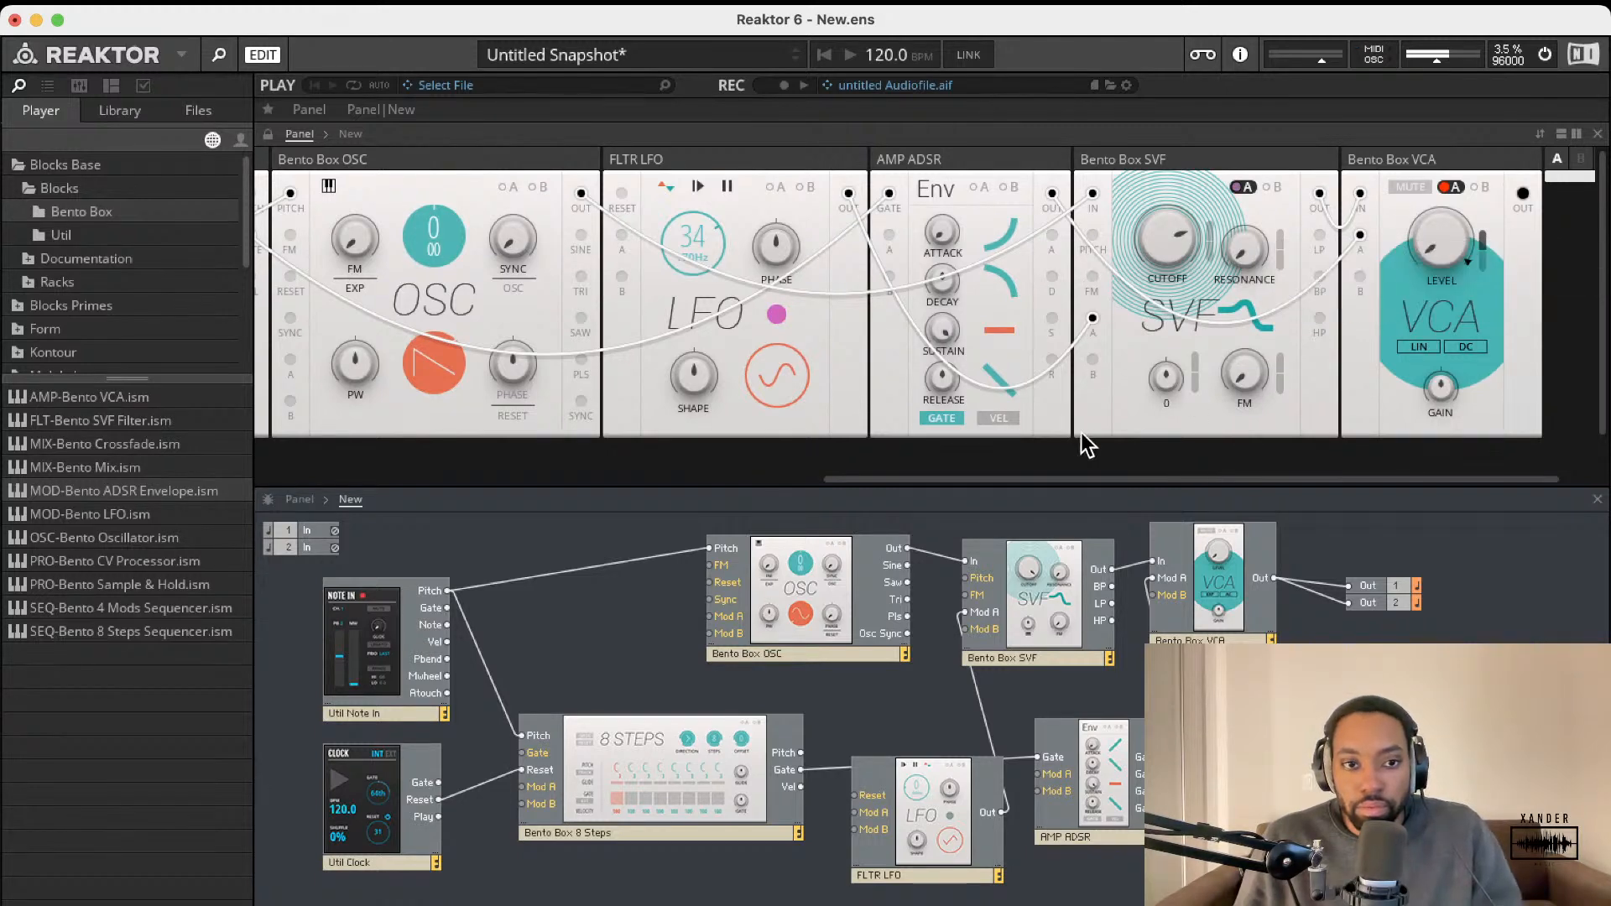
scroll(693, 376, left, 10)
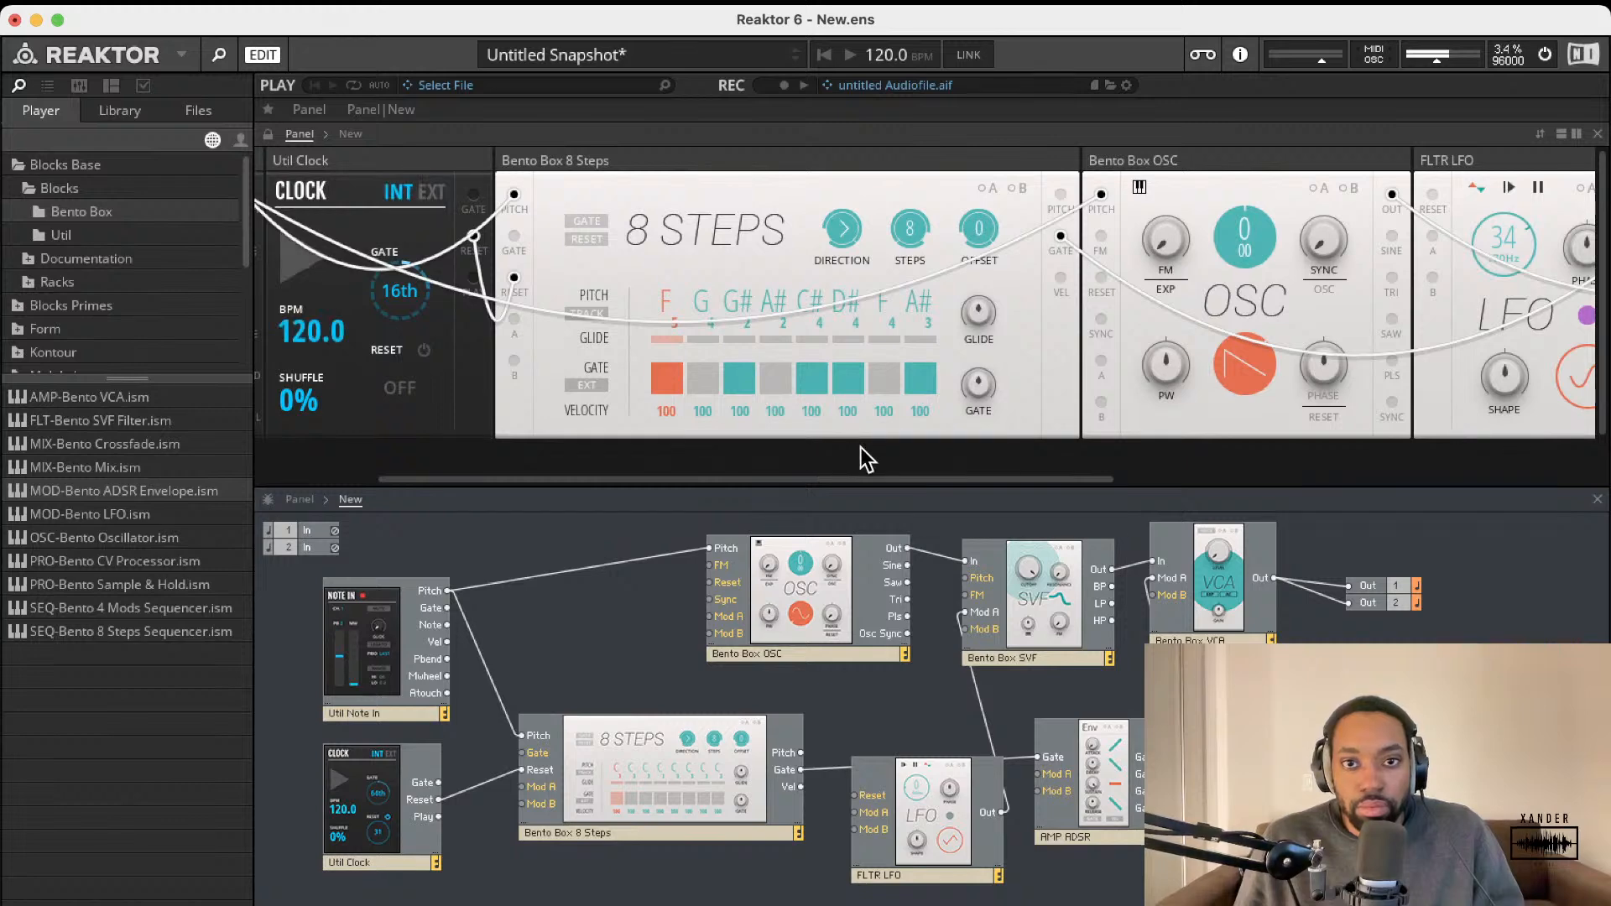
scroll(848, 446, right, 5)
scroll(722, 442, right, 1)
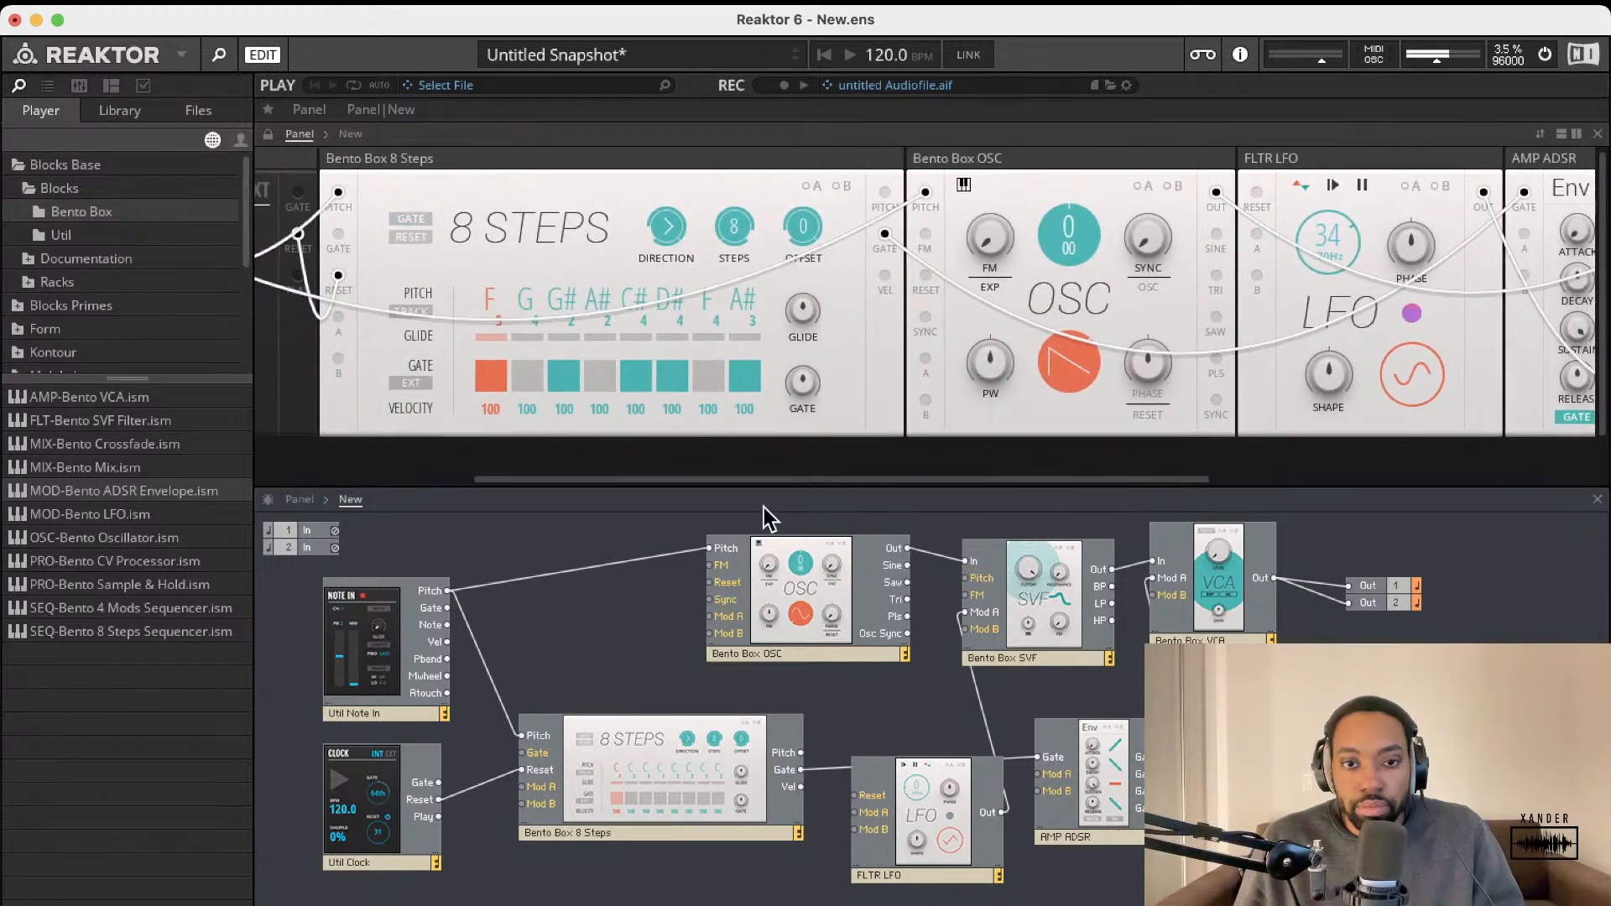
Step: Wire the Clock Gate output to the 8 Steps Gate input and reposition the 8 Steps block in the structure
drag(705, 770, 659, 773)
drag(540, 758, 438, 782)
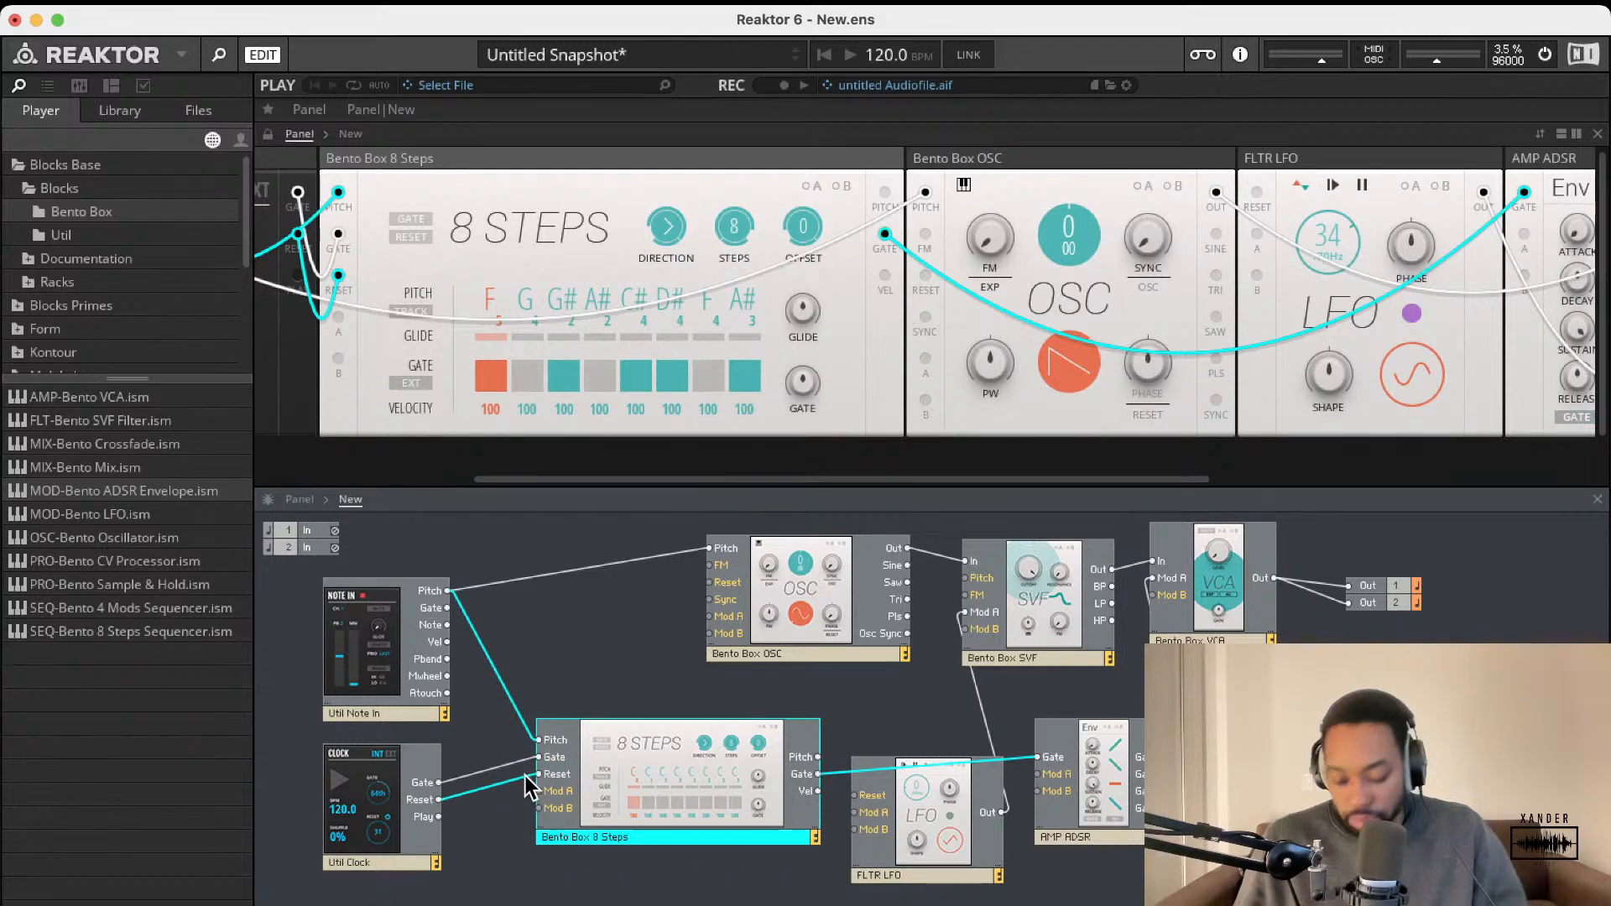
key(Delete)
key(super+z)
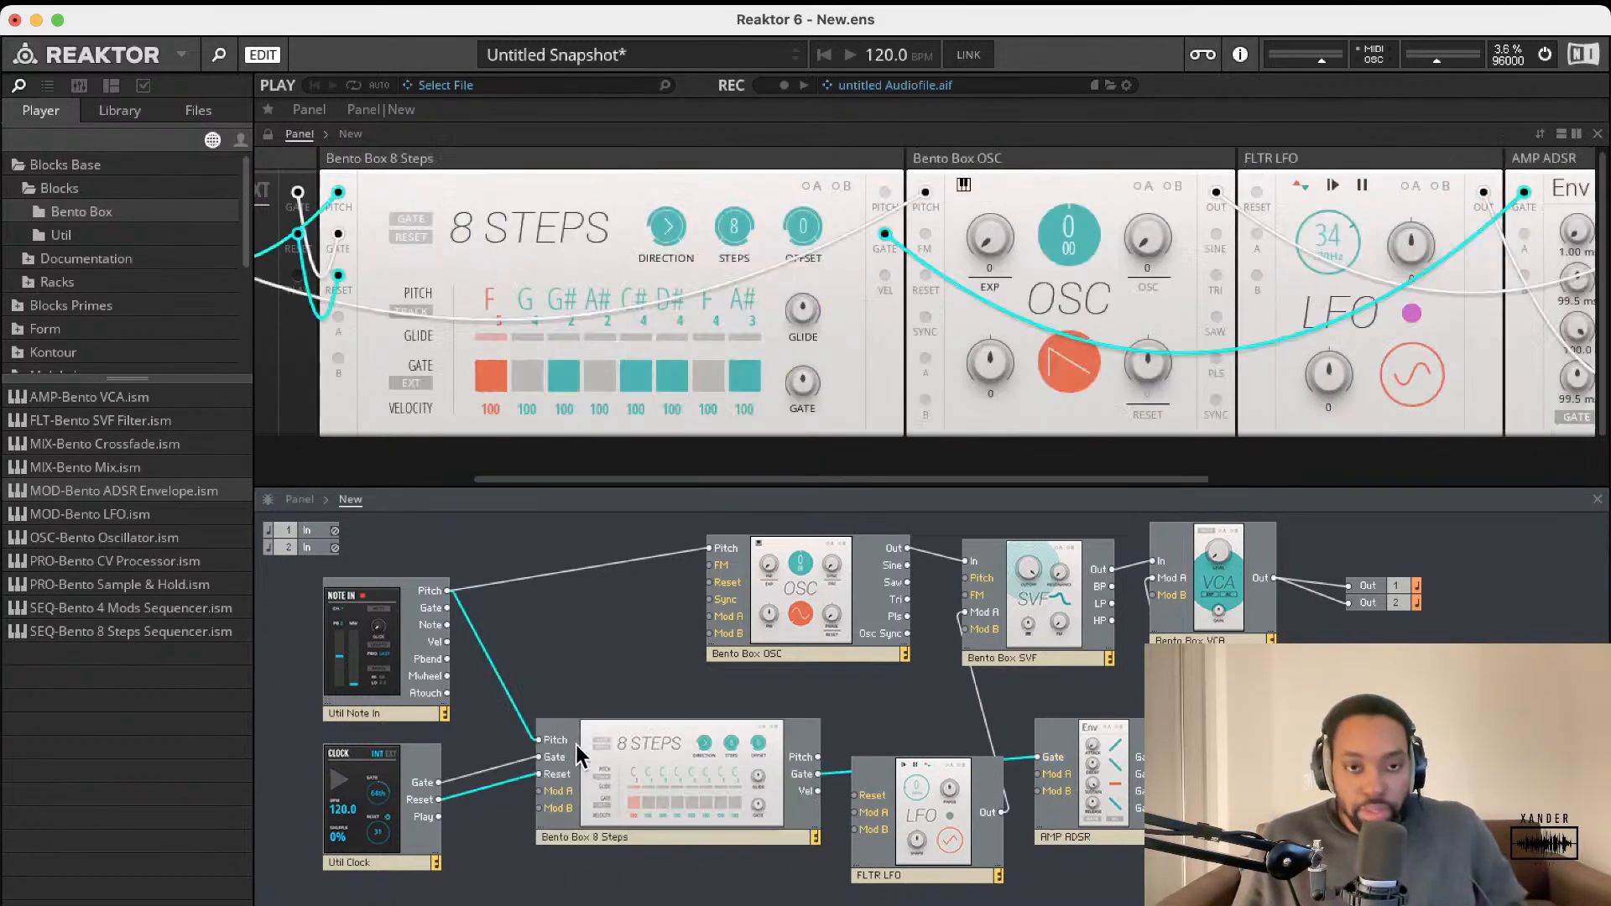
drag(678, 773, 689, 707)
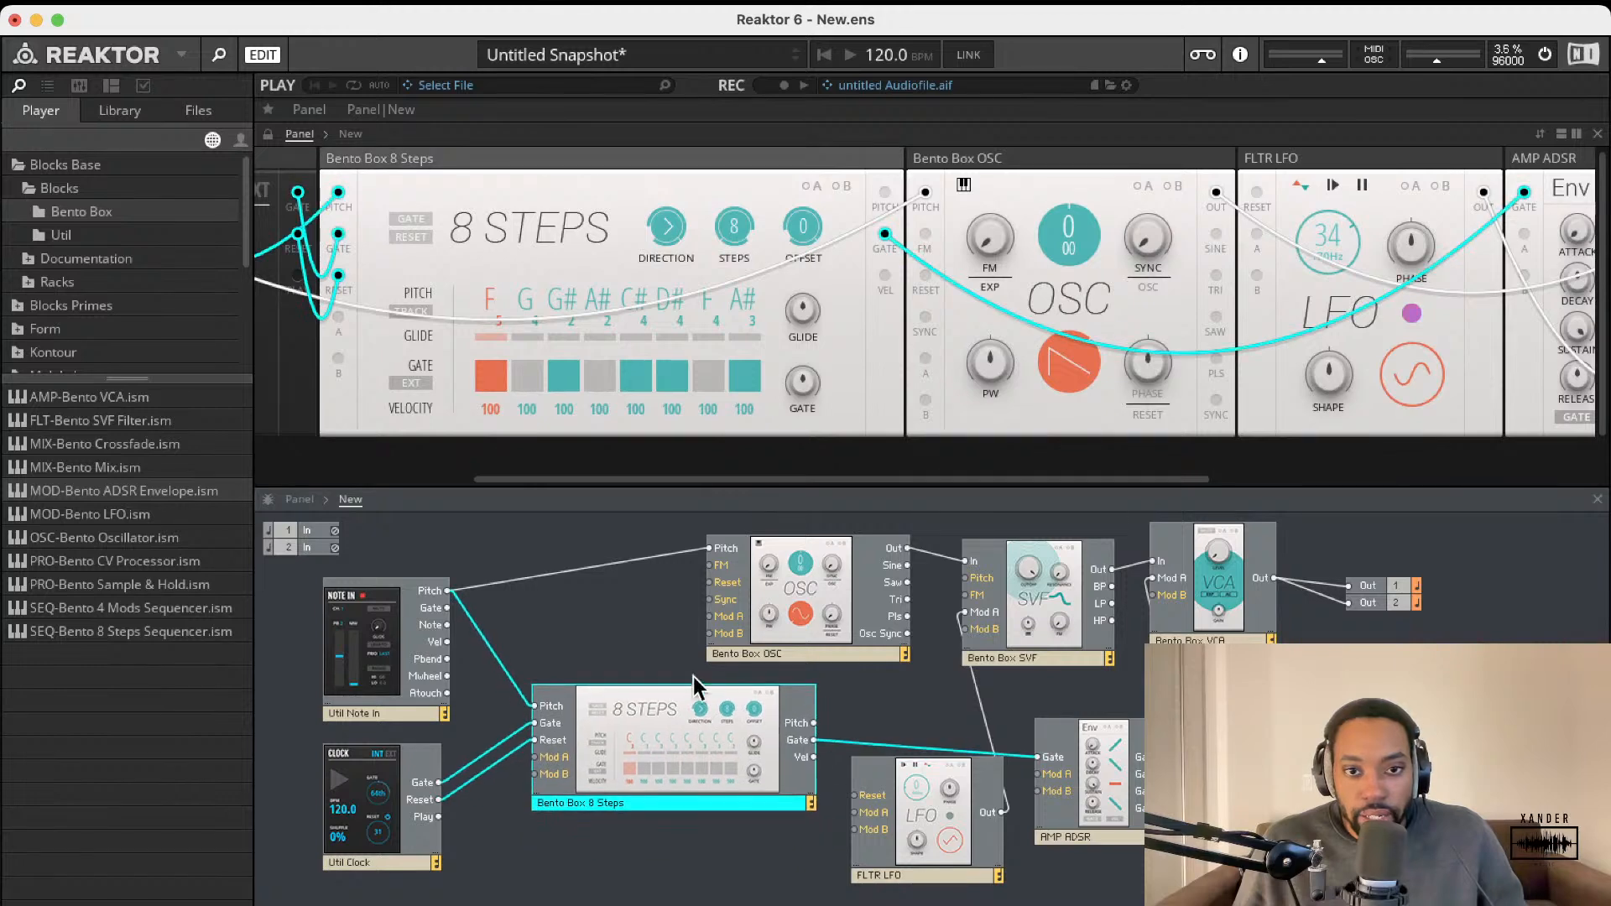
click(696, 659)
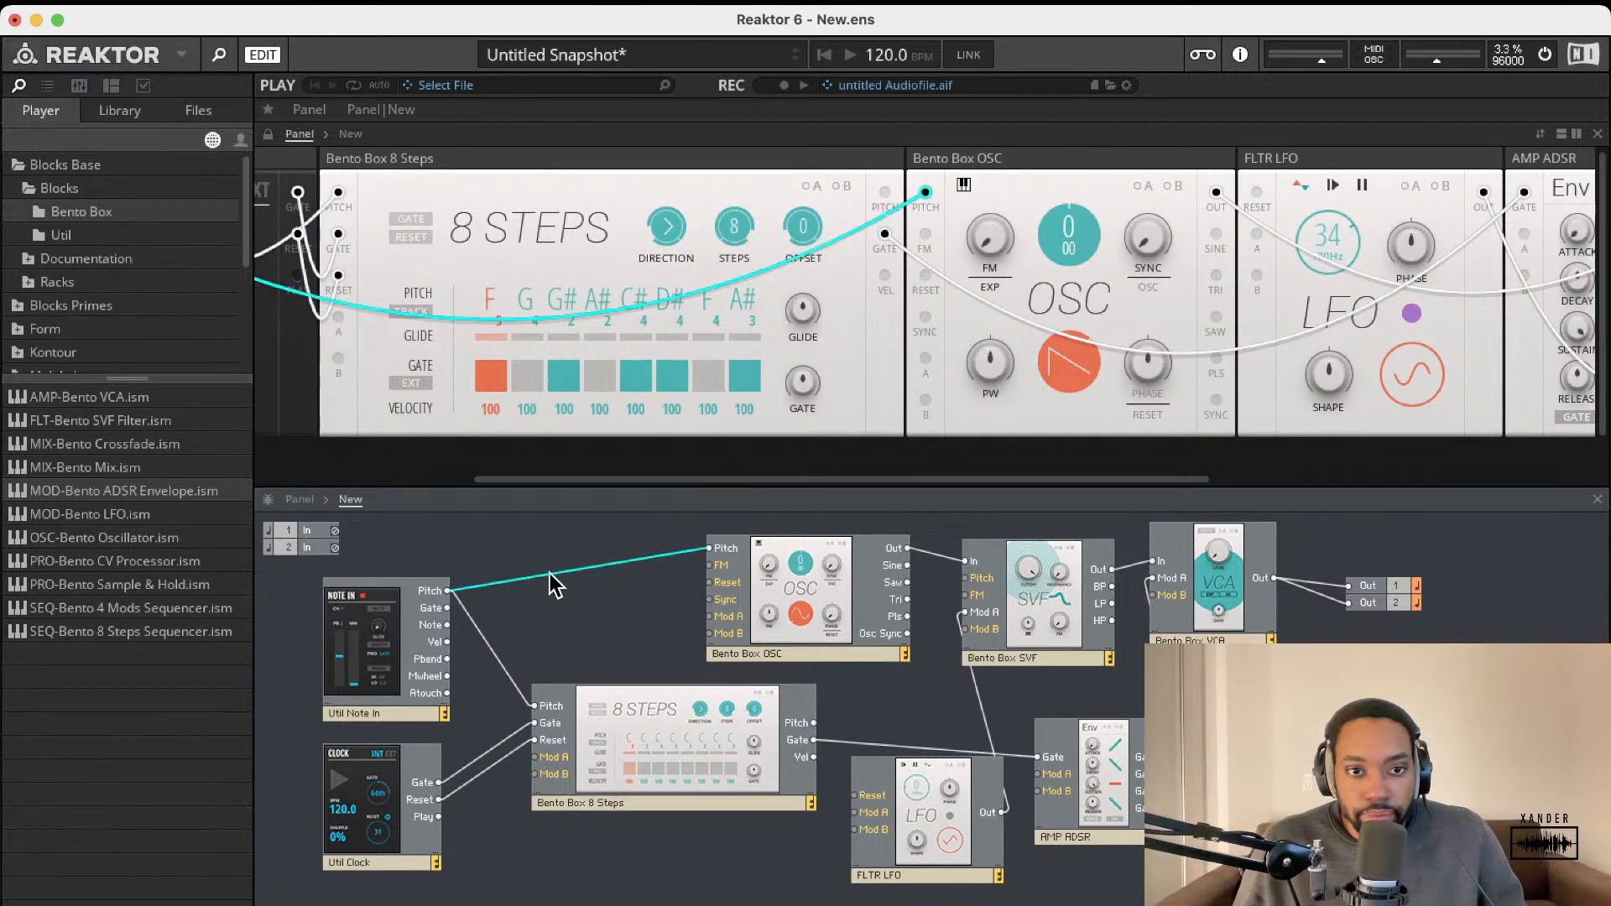
drag(672, 726, 655, 745)
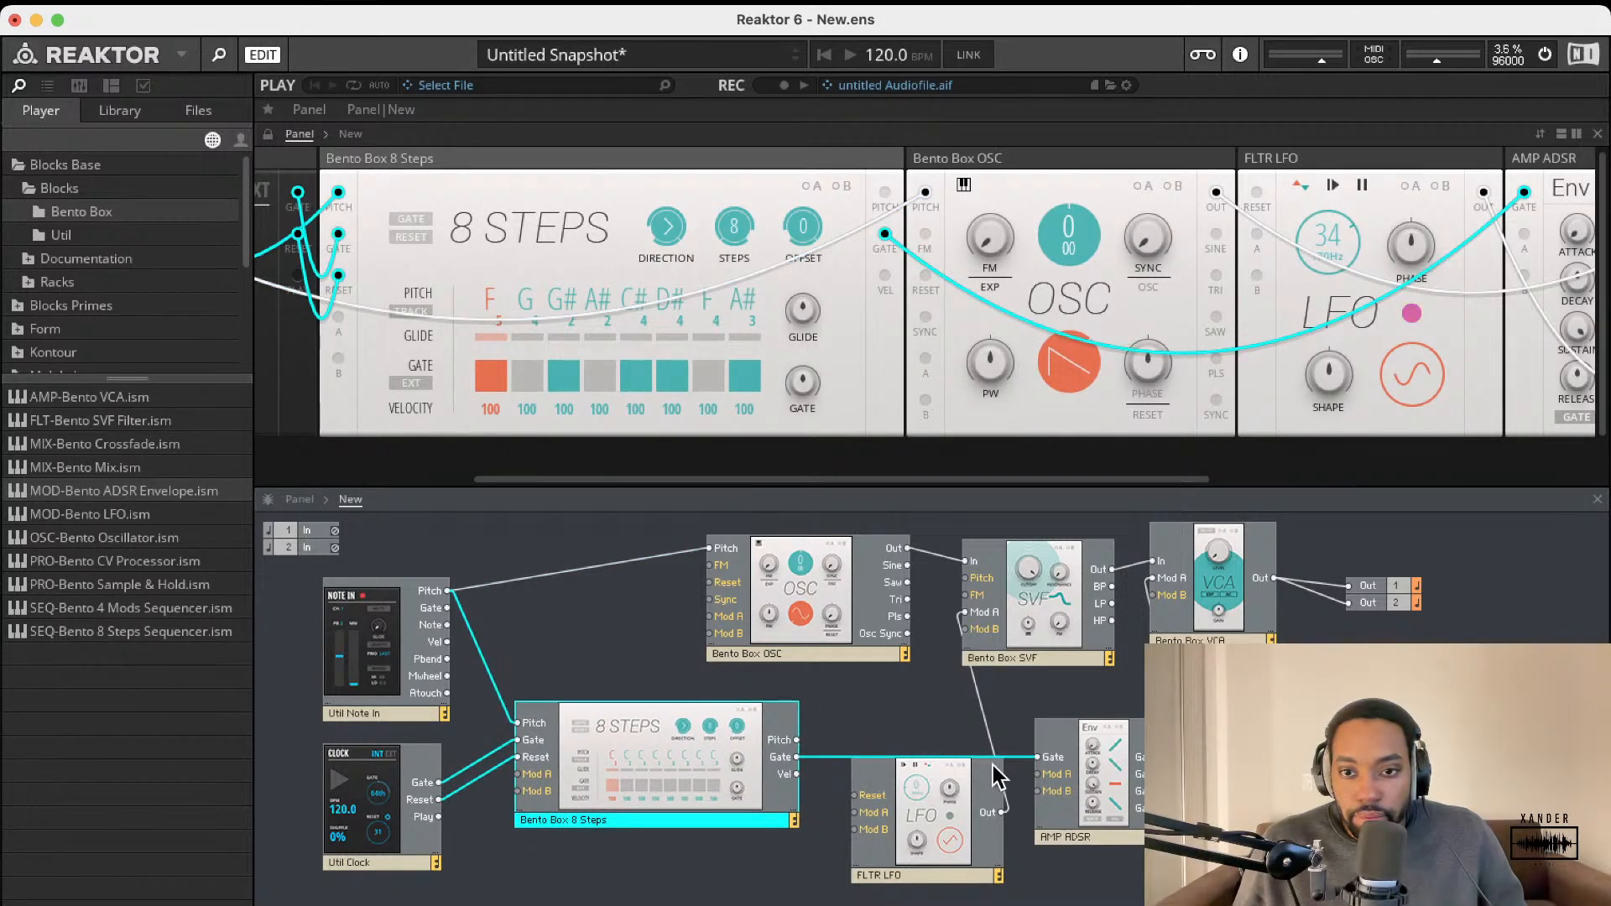
Step: Wire the Note In Gate output to the AMP ADSR Gate input in place of the 8 Steps Gate
drag(1040, 759, 447, 607)
drag(652, 765, 639, 752)
scroll(1377, 242, right, 10)
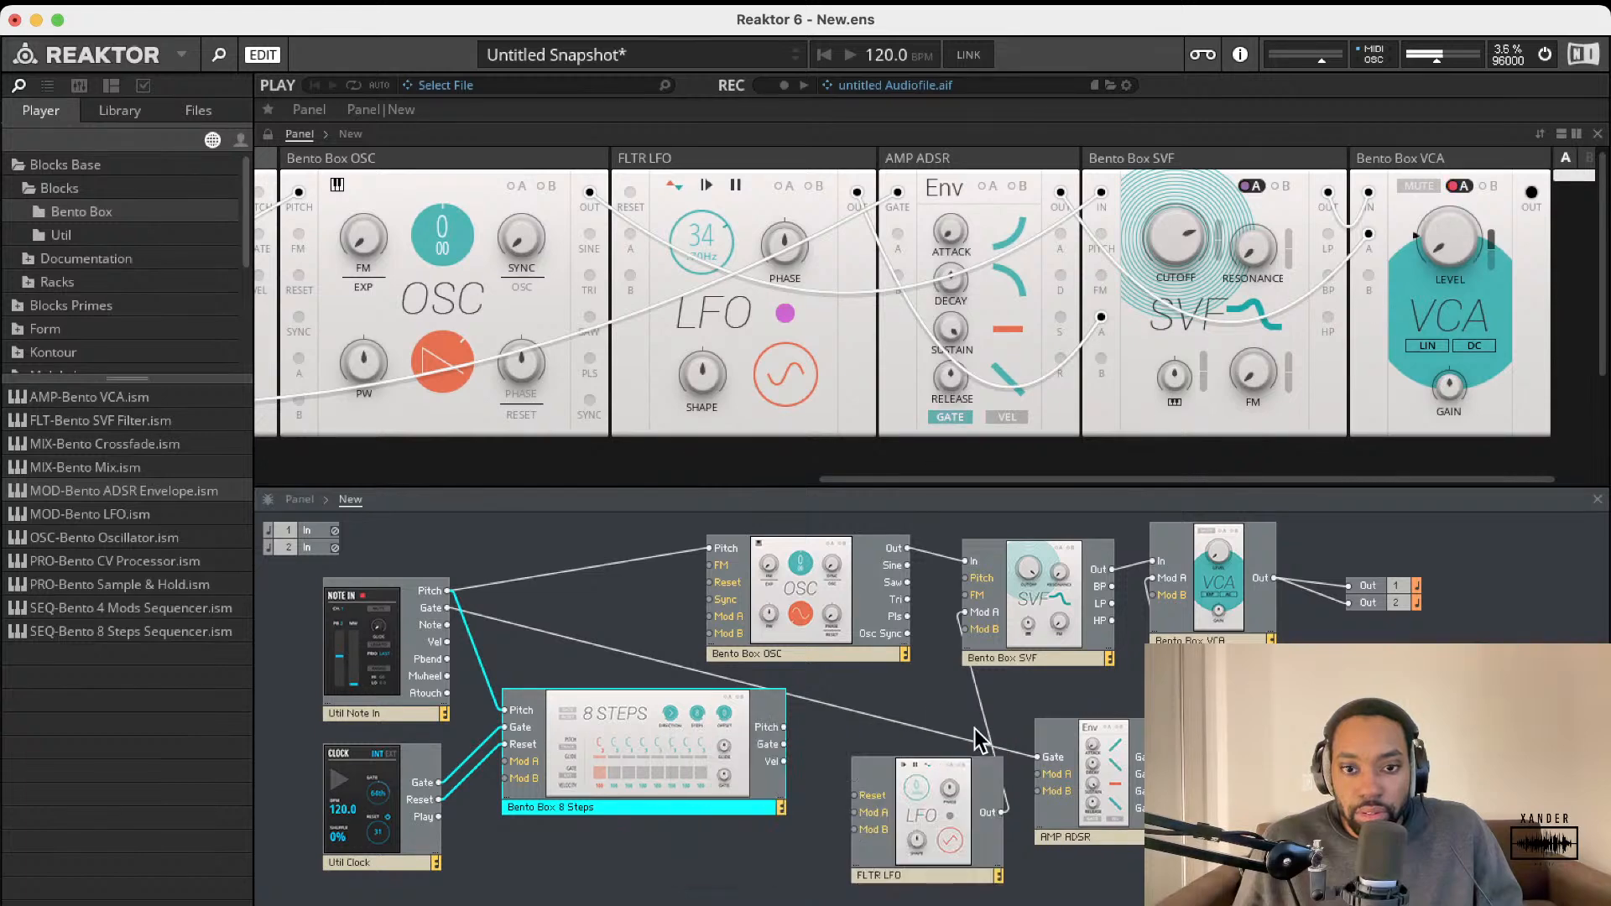
Step: Move FLTR LFO below 8 Steps, and wire the 8 Steps Pitch output to OSC Pitch in place of Note In
drag(926, 832, 759, 892)
mouse_move(614, 785)
mouse_down()
mouse_move(698, 812)
mouse_move(633, 811)
mouse_up()
drag(819, 731, 709, 549)
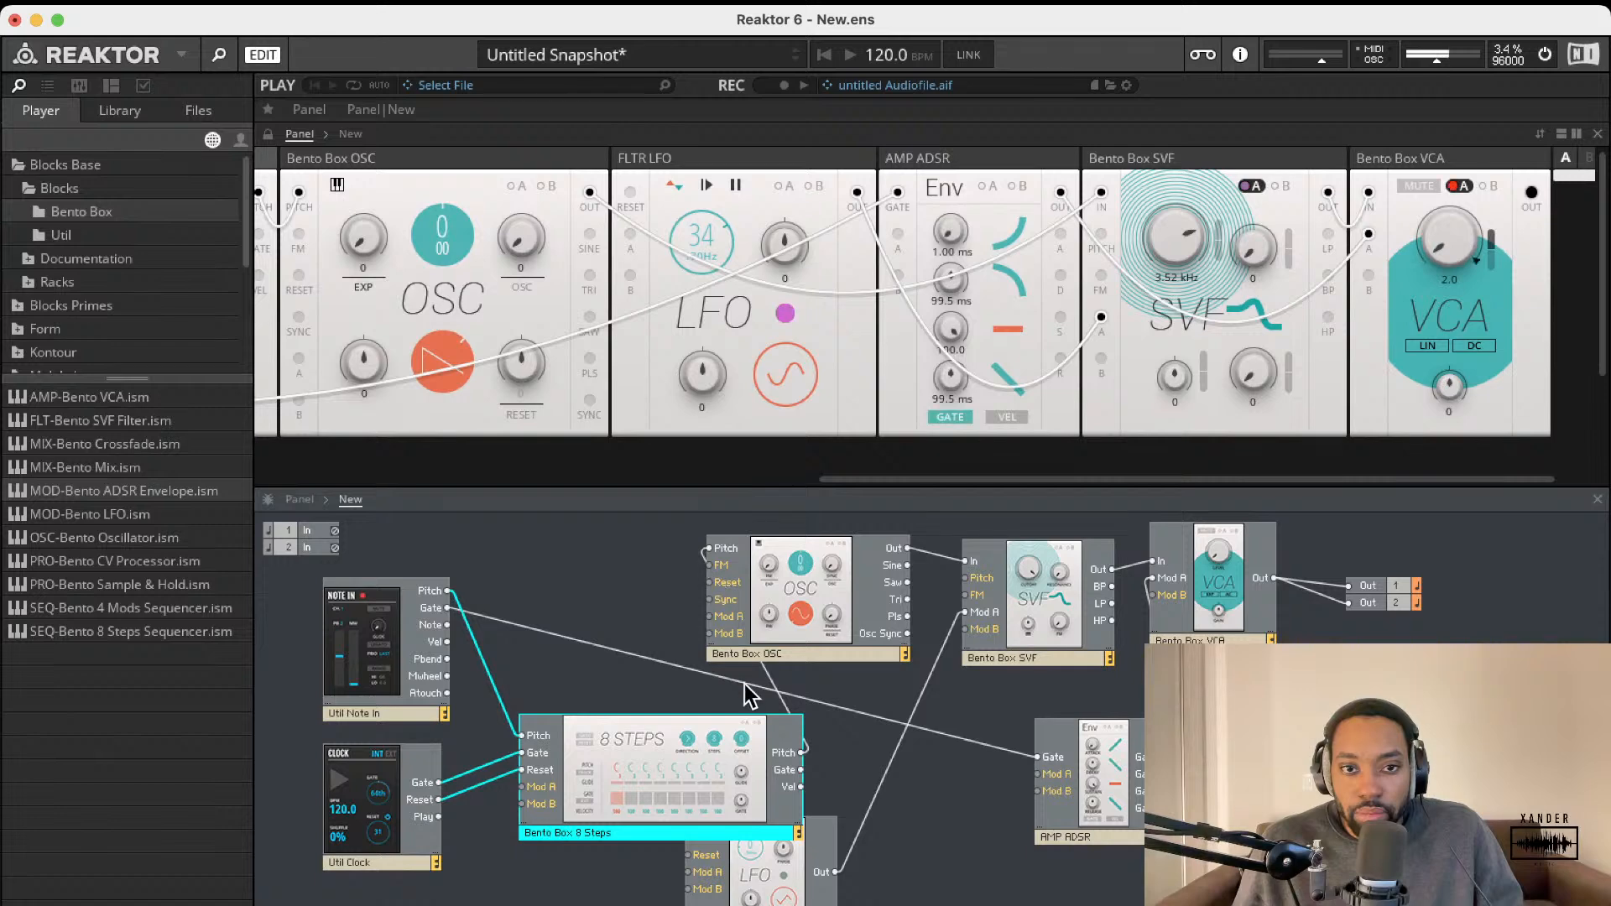
drag(802, 770, 710, 582)
click(774, 705)
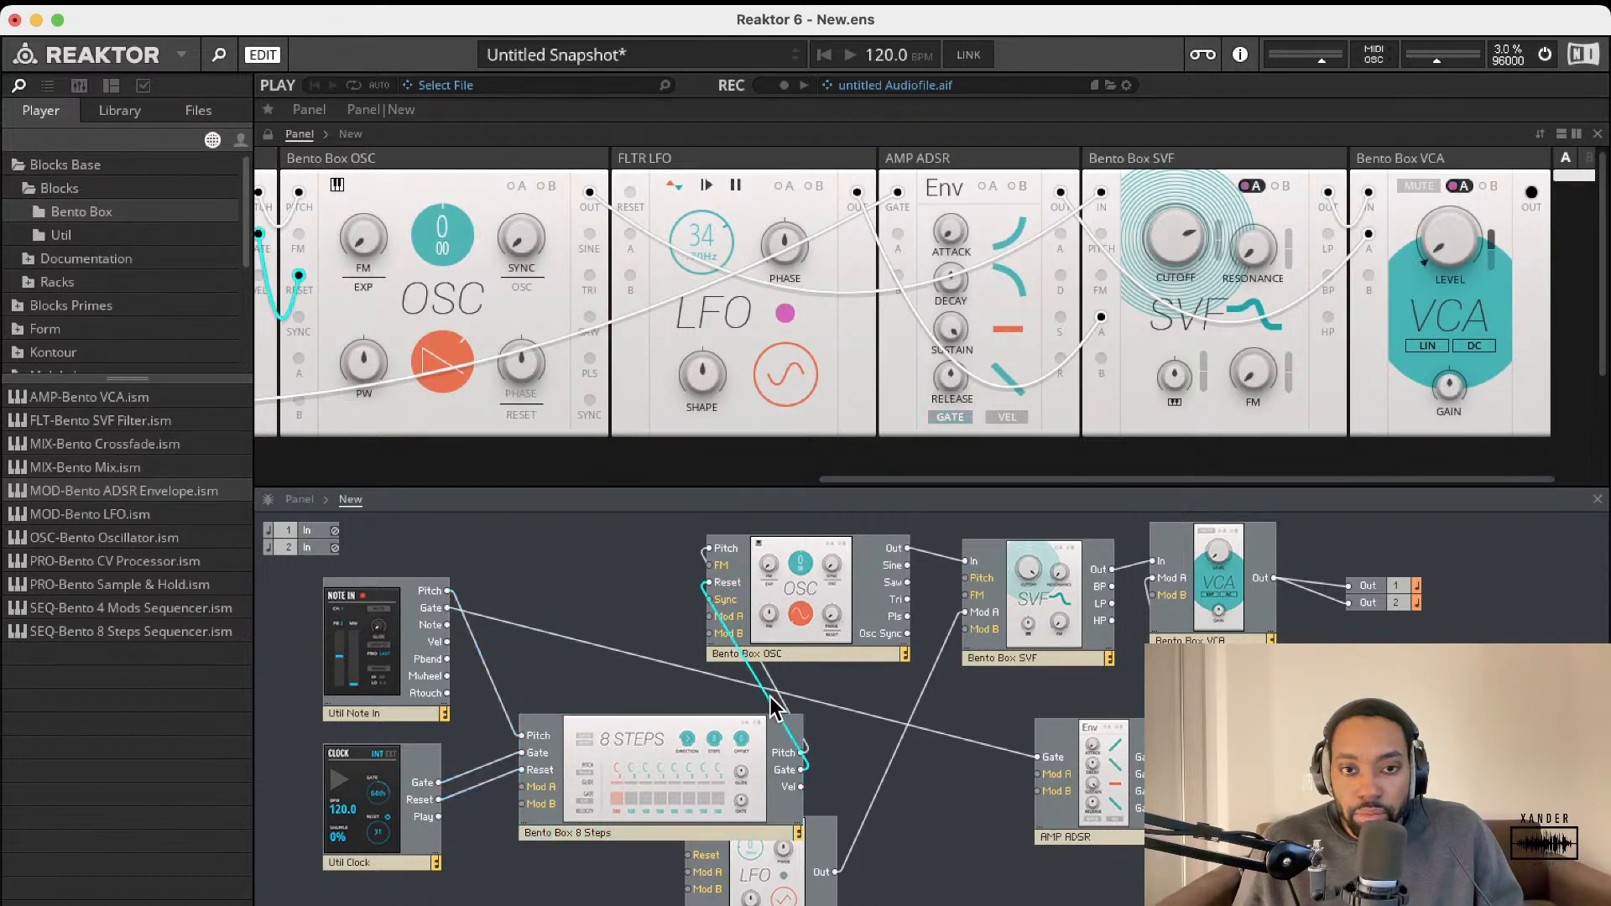
key(Delete)
Step: Delete the Clock Reset wire to 8 Steps and, after trying Note In Gate, rewire the 8 Steps Gate input to Clock Gate
drag(709, 777, 721, 716)
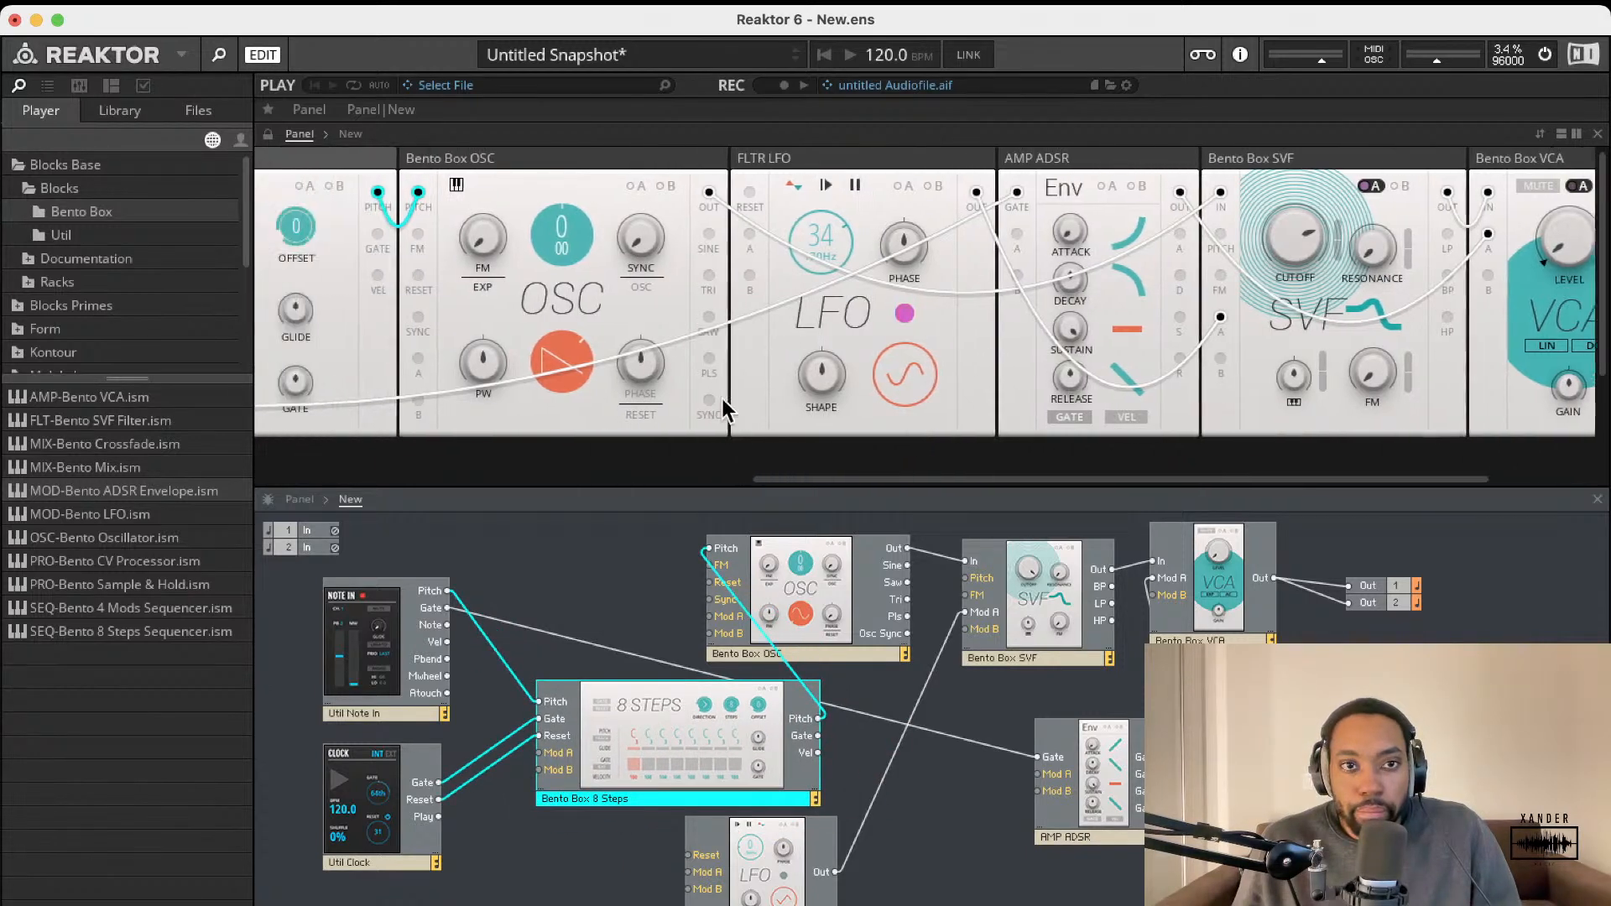
click(495, 784)
key(Delete)
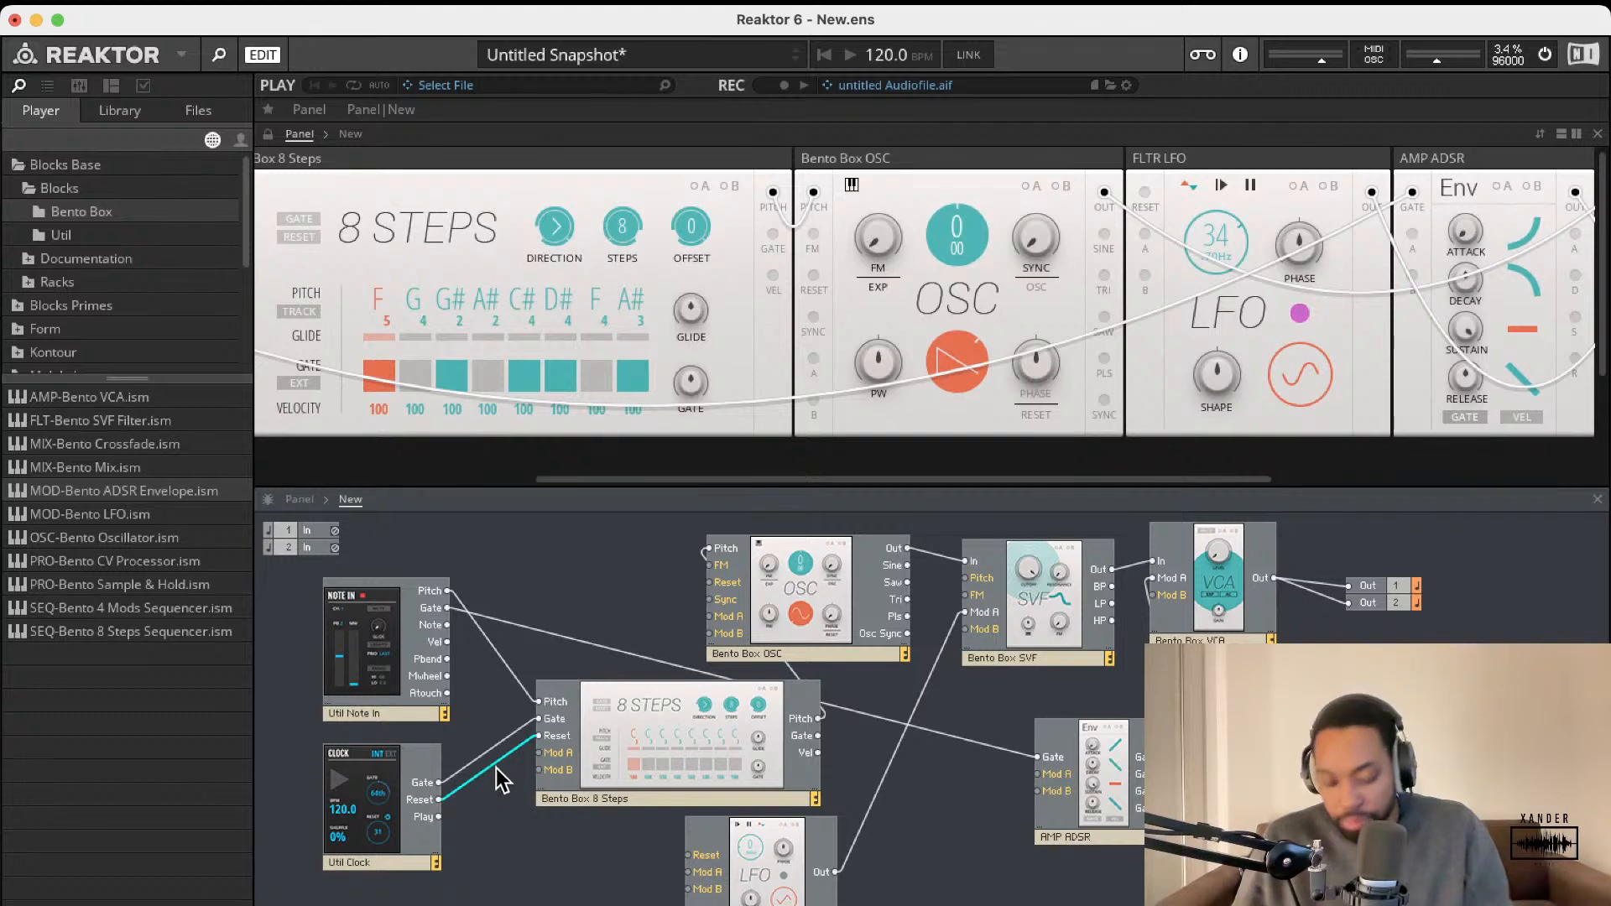
drag(472, 628, 446, 608)
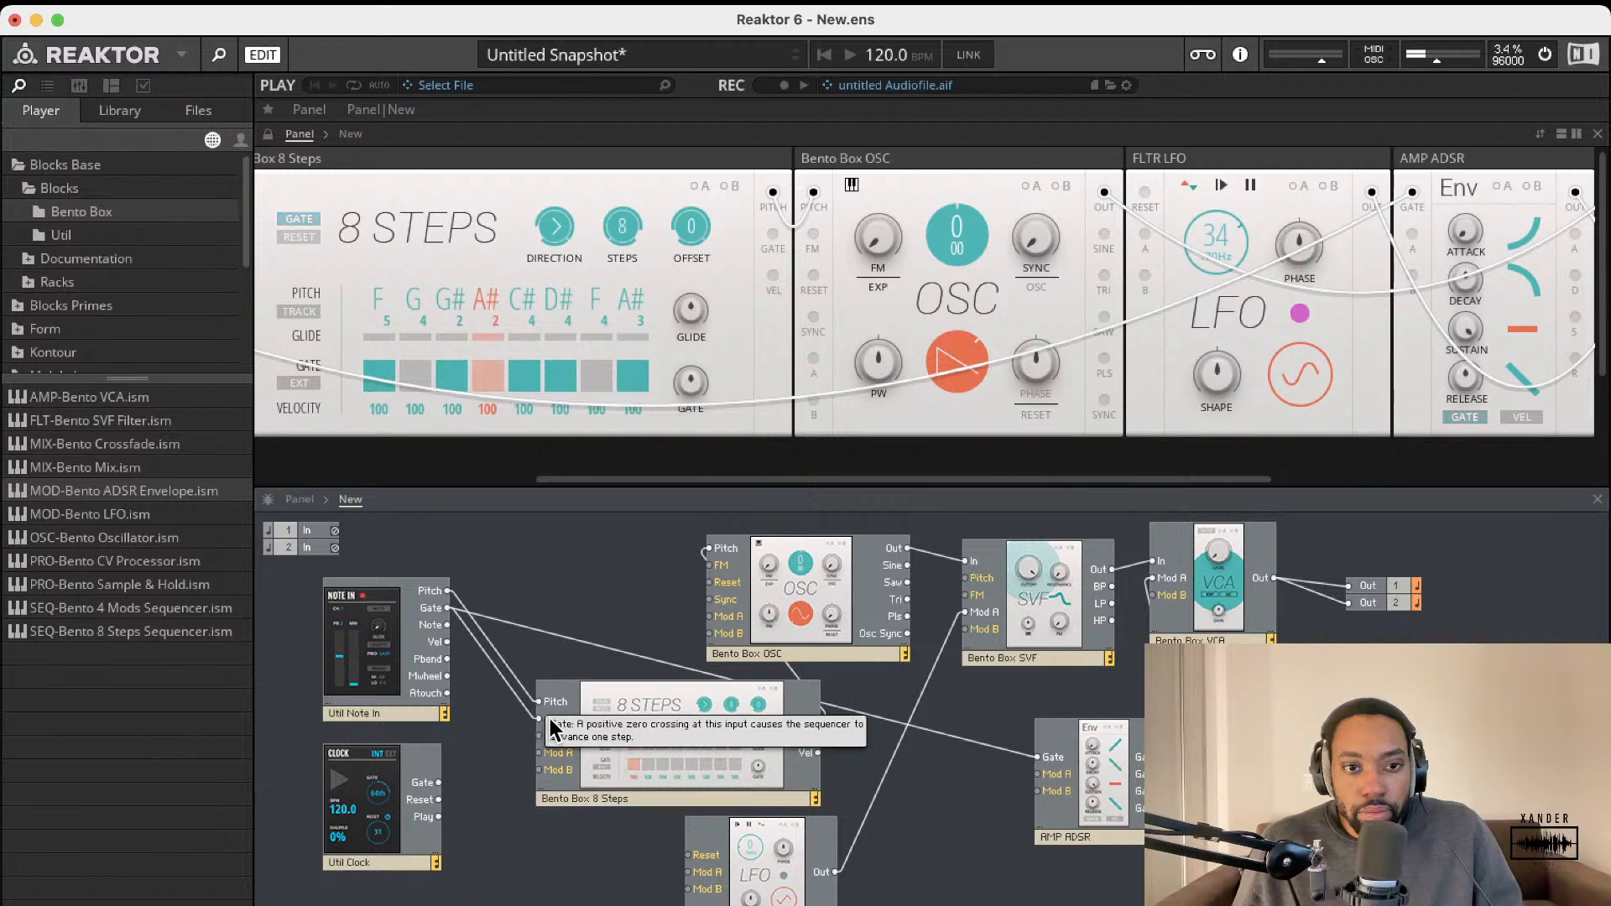
drag(538, 719, 436, 782)
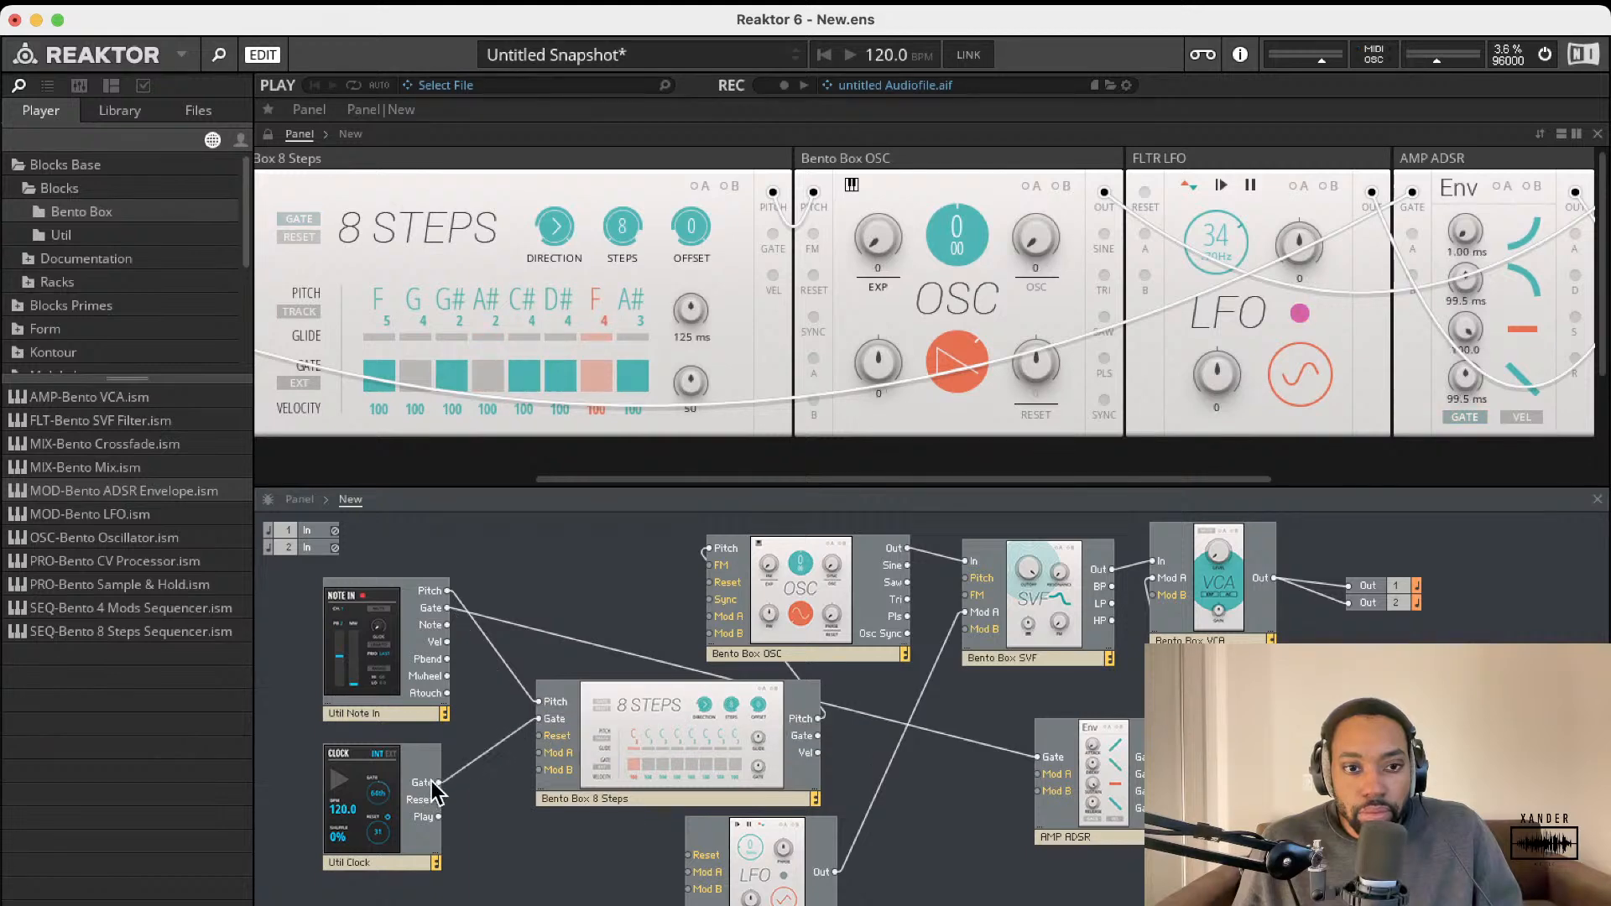
Step: Move the 8 Steps block closer to the Note In and Clock blocks, and raise the main output level
scroll(460, 252, left, 5)
click(460, 199)
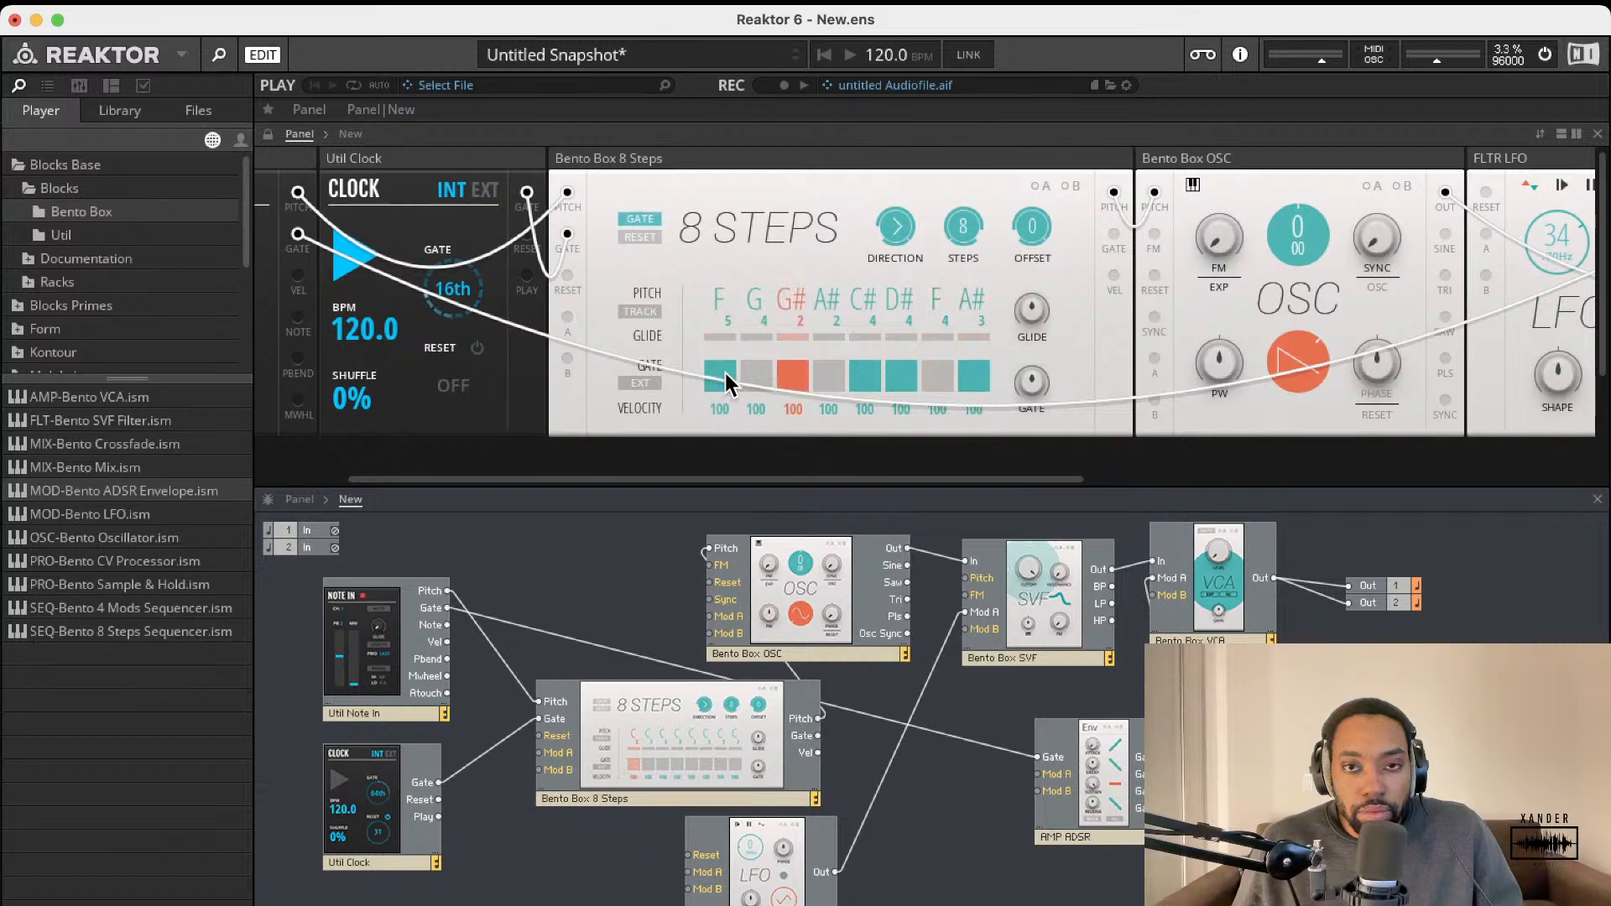
drag(718, 734, 672, 733)
scroll(989, 244, right, 10)
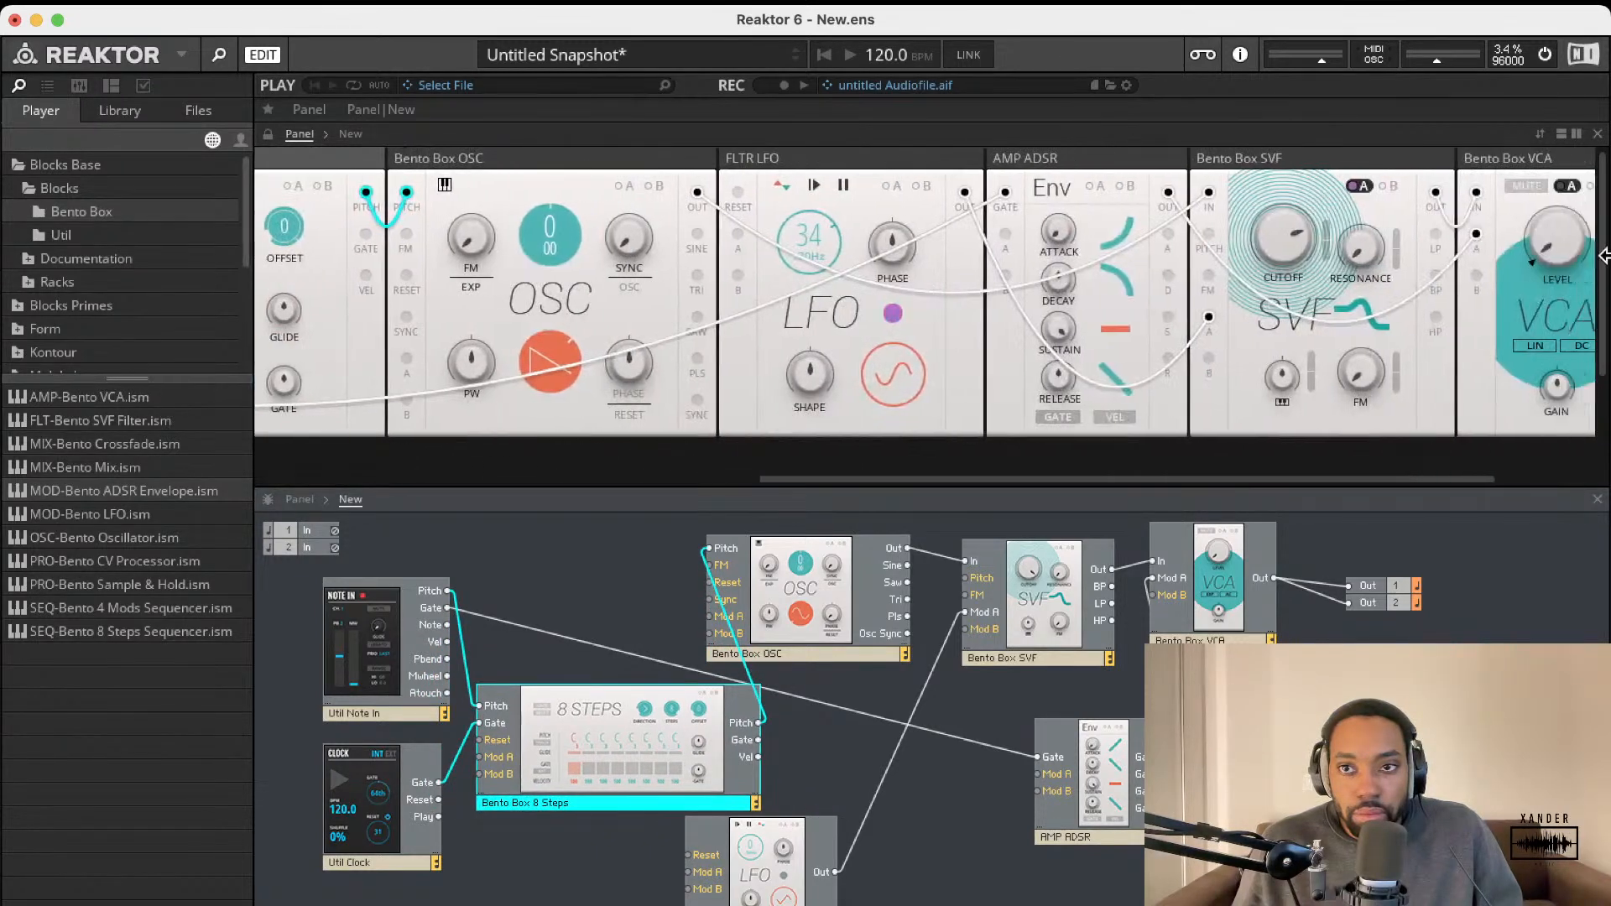
scroll(1441, 260, right, 5)
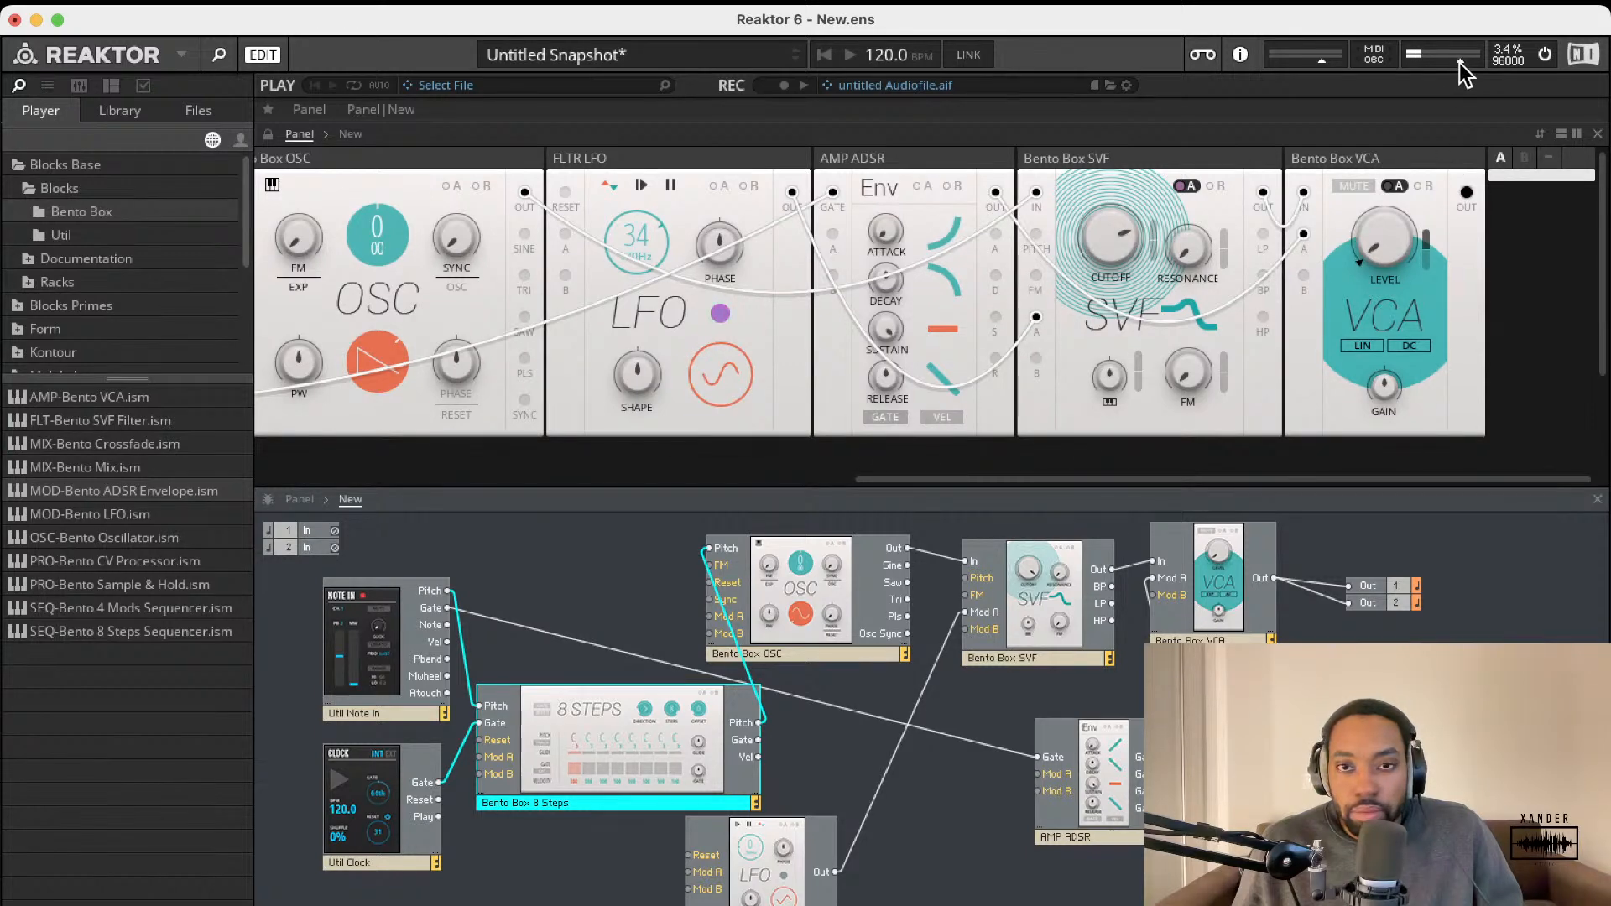
scroll(1040, 237, left, 10)
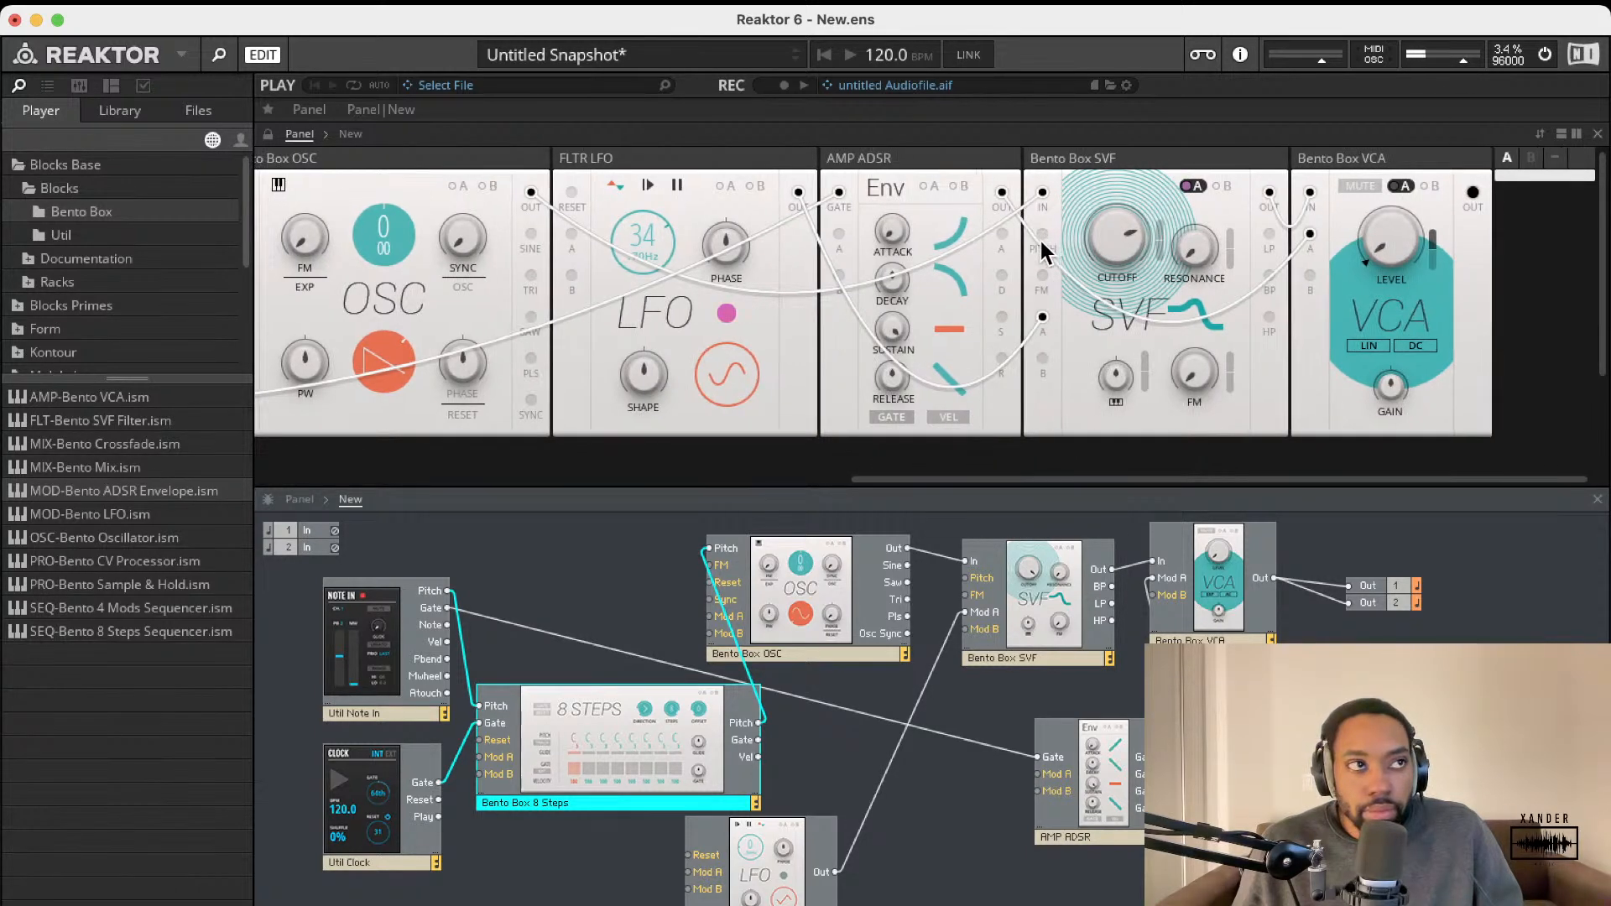
mouse_move(682, 751)
mouse_down()
mouse_move(679, 727)
mouse_move(658, 740)
mouse_move(683, 744)
mouse_up()
Step: Select INT as the Clock's sync source
scroll(619, 386, left, 15)
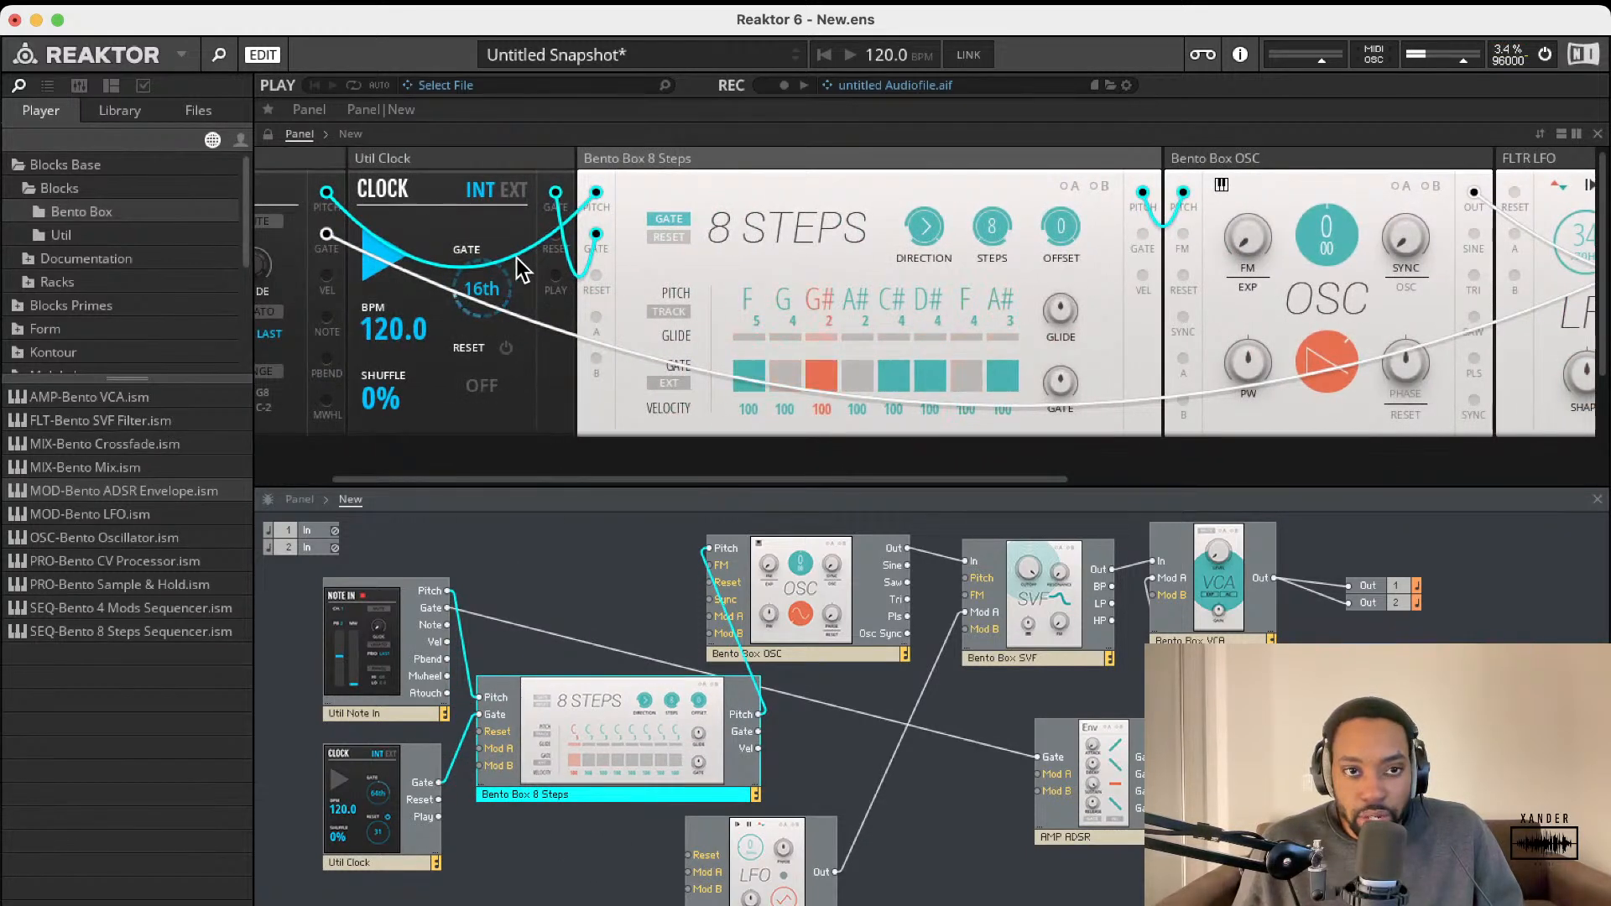
click(471, 198)
click(481, 199)
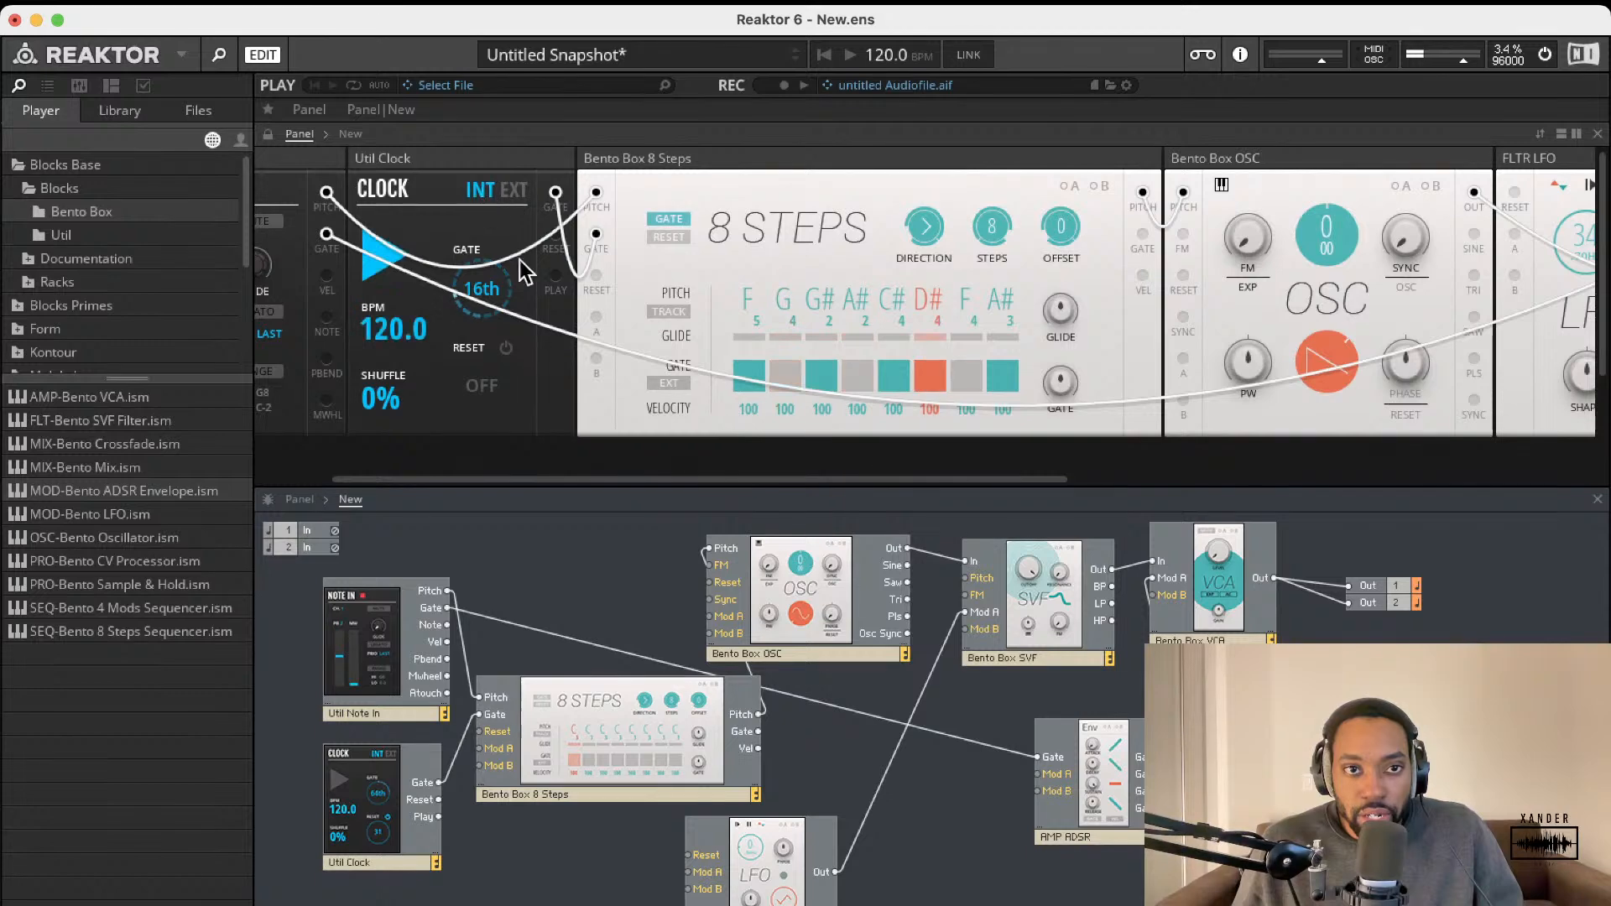
Step: Shift the 8 Steps, OSC, SVF, VCA and output blocks together to the right, away from Note In and Clock
drag(679, 518, 1360, 691)
drag(855, 568, 922, 564)
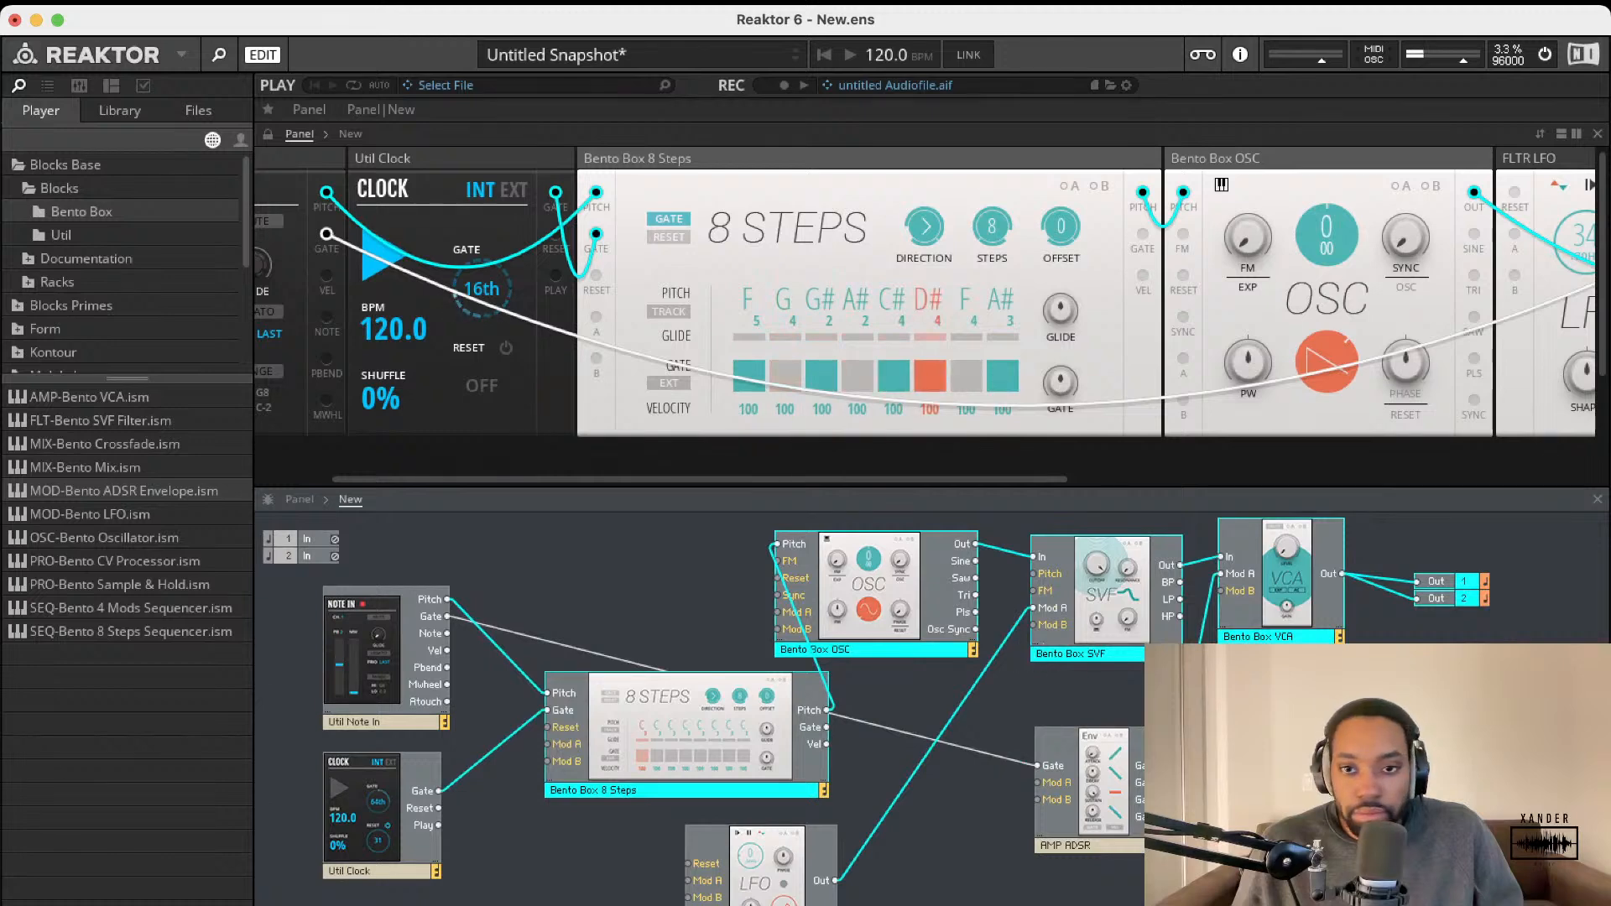
click(1078, 687)
Step: Set the OSC block's pitch to -3
scroll(1258, 411, right, 1)
click(1295, 234)
mouse_move(1295, 233)
mouse_down()
mouse_move(1274, 300)
mouse_move(1280, 248)
mouse_up()
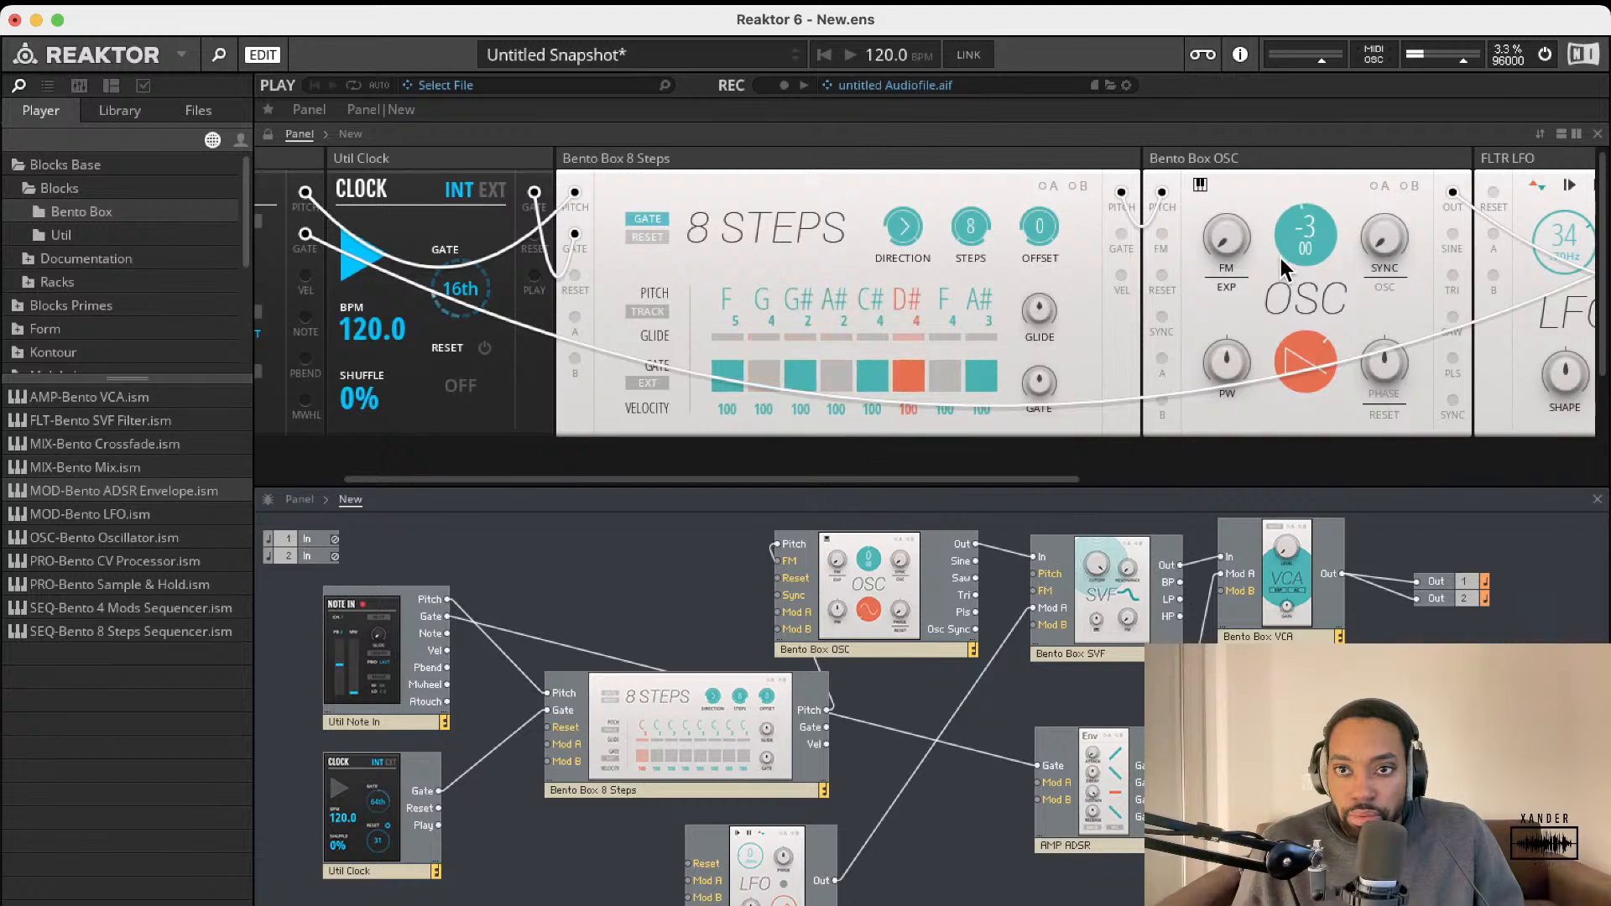
Step: Adjust the SVF cutoff's modulation amount from source A and set the cutoff to 1.97 kHz
scroll(1281, 253, right, 5)
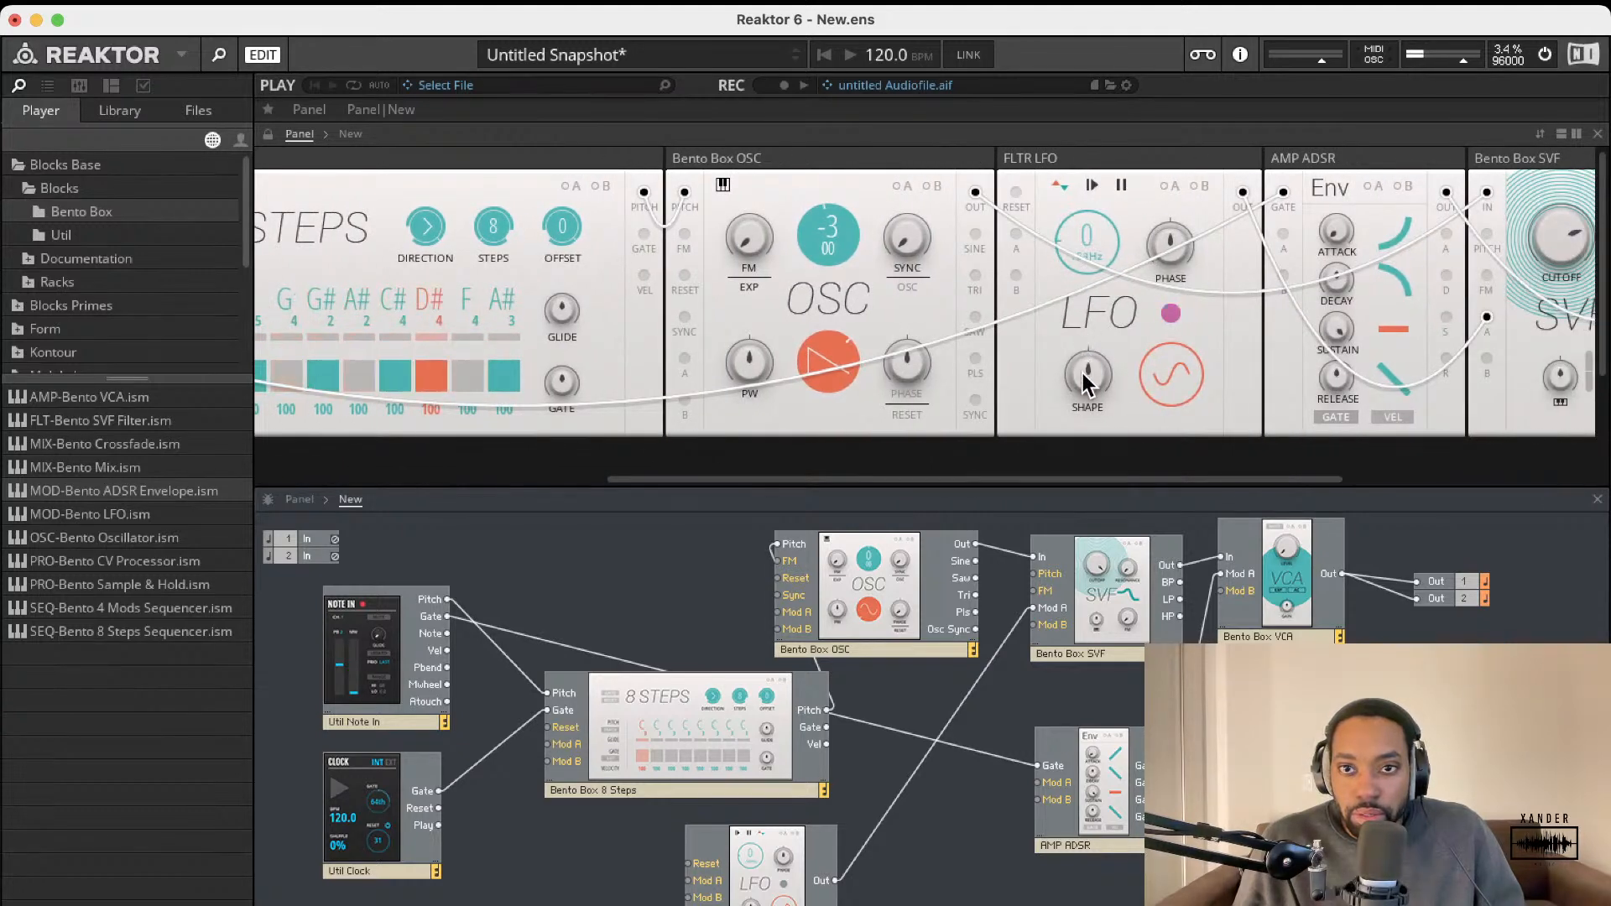
scroll(1259, 243, right, 3)
drag(1369, 236, 1369, 198)
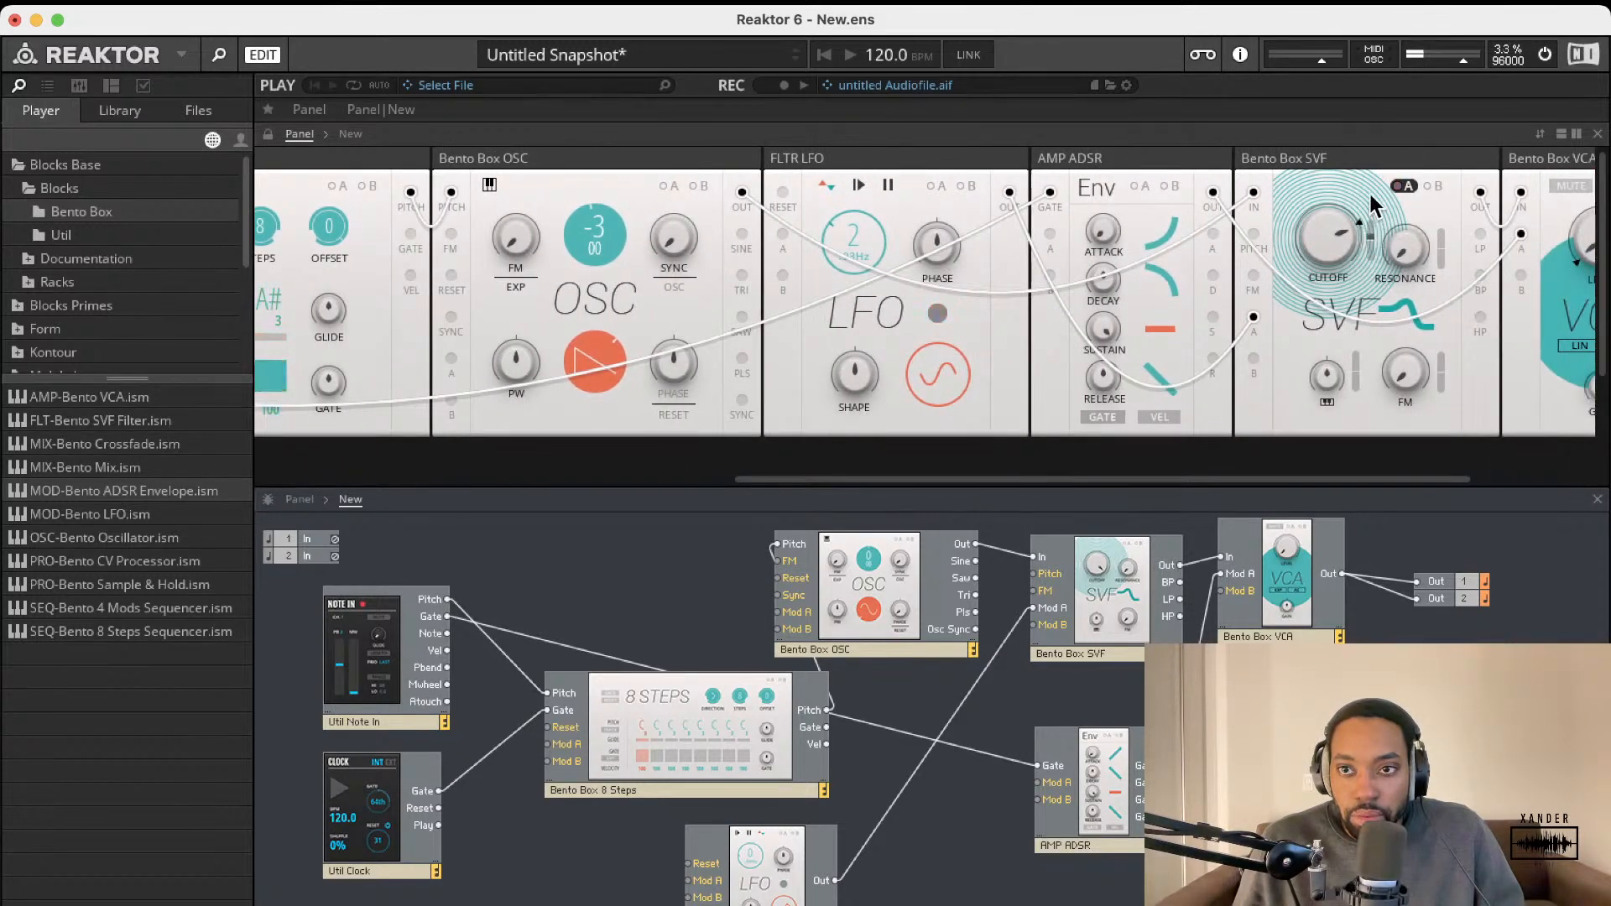
mouse_move(1320, 248)
mouse_down()
mouse_move(1326, 313)
mouse_move(1326, 278)
mouse_up()
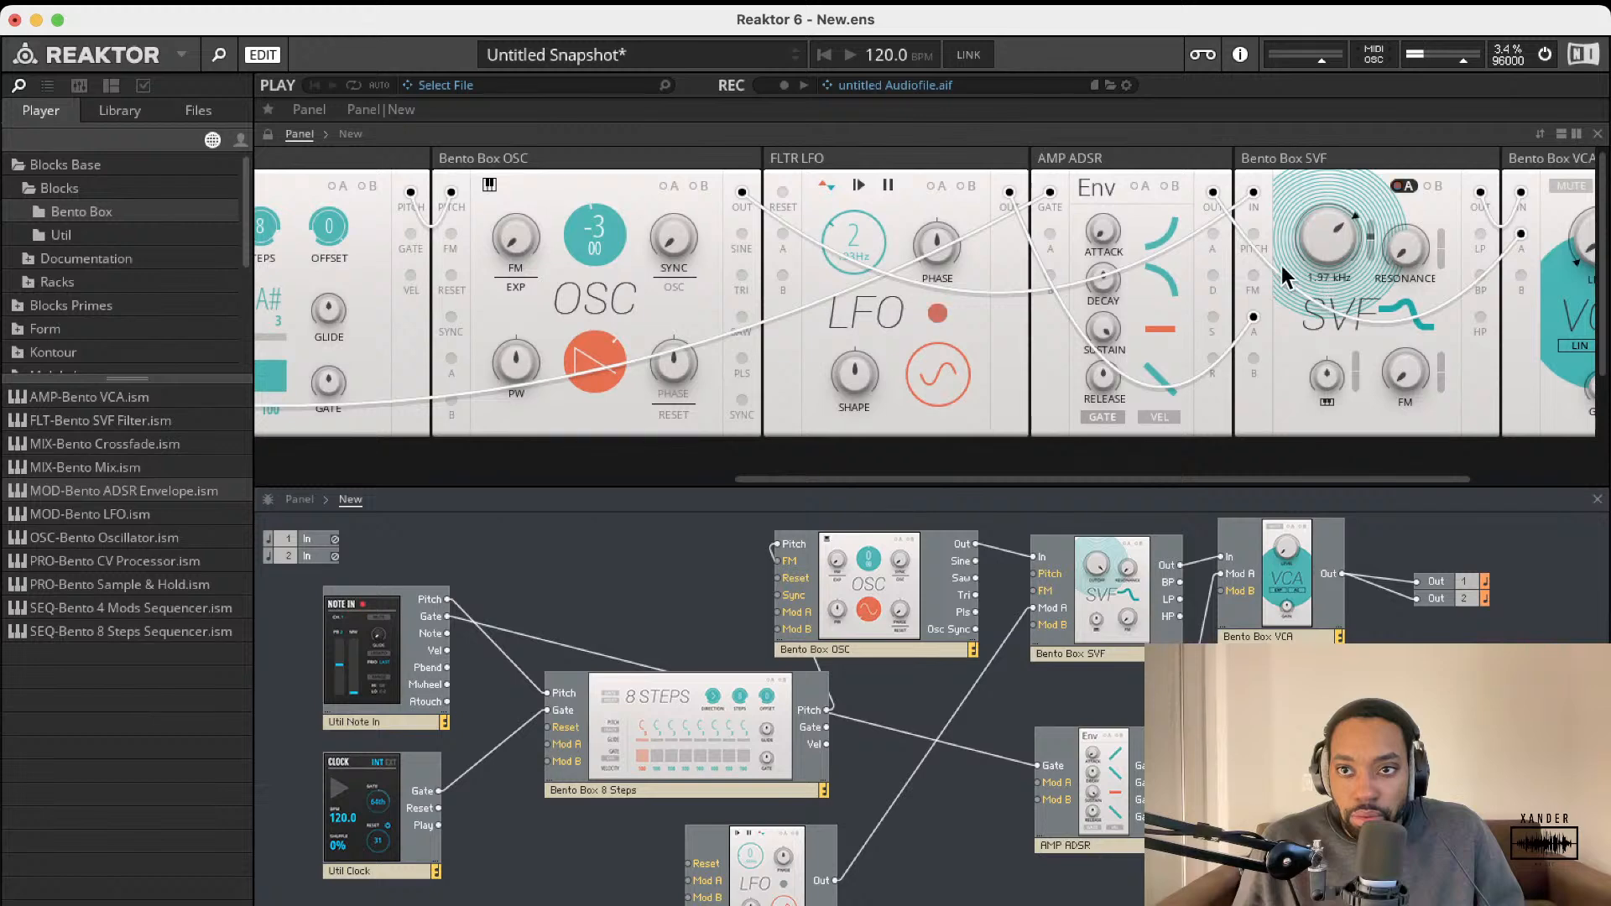
Step: Set the FLTR LFO rate to about 5 Hz and review the Note In, Clock and 8 Steps blocks
drag(833, 235, 864, 169)
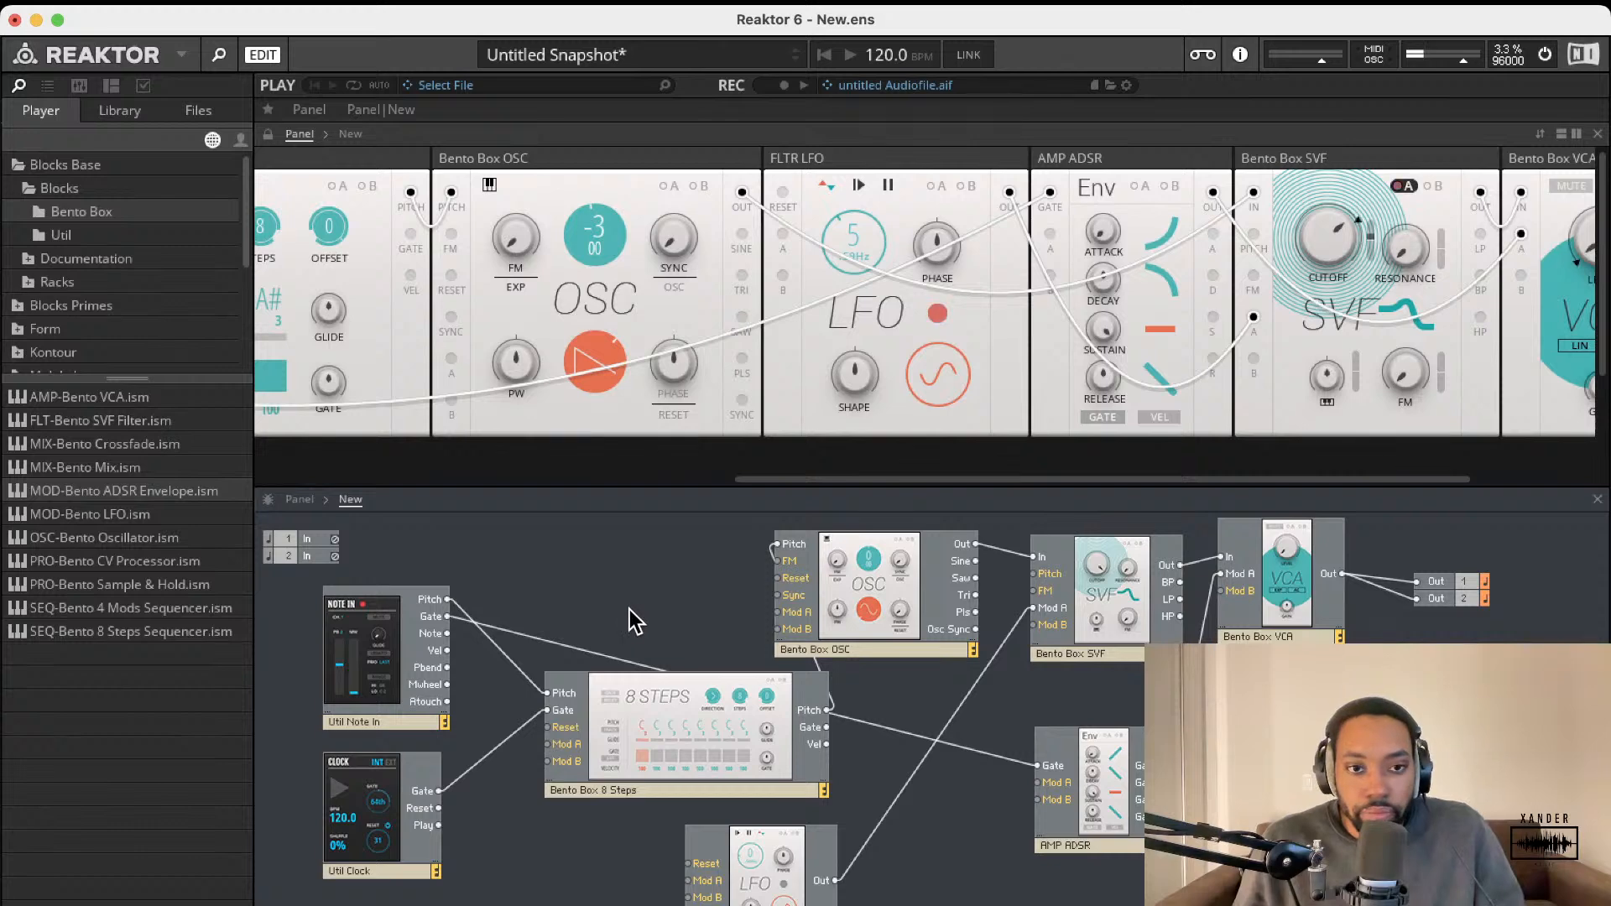
scroll(605, 350, left, 10)
scroll(709, 344, right, 4)
scroll(717, 285, left, 4)
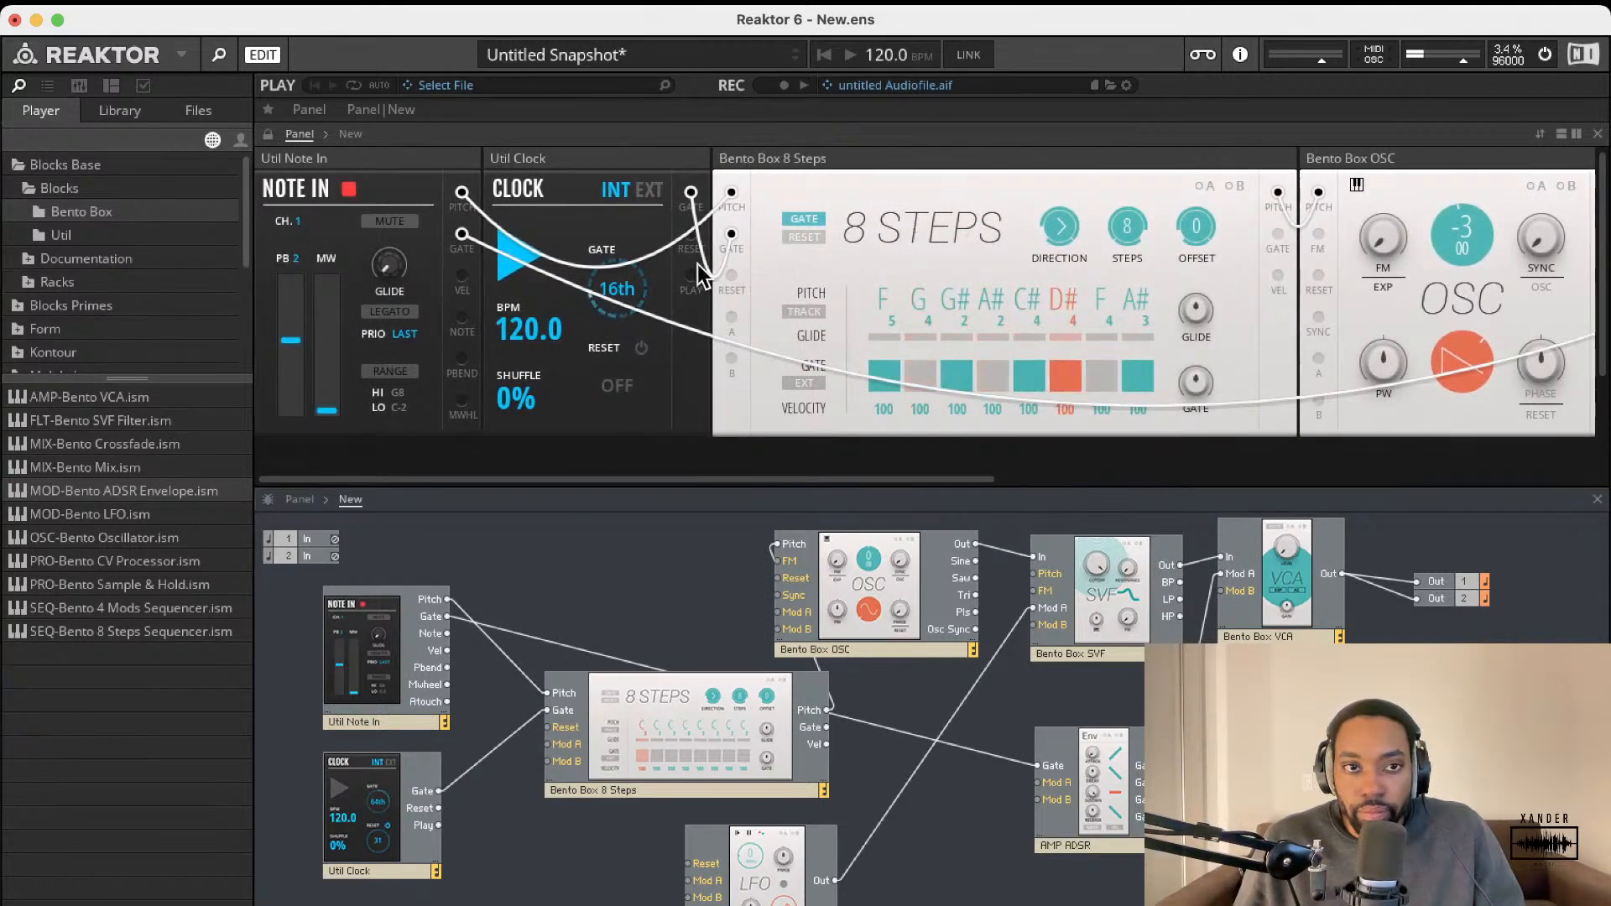
scroll(732, 307, right, 1)
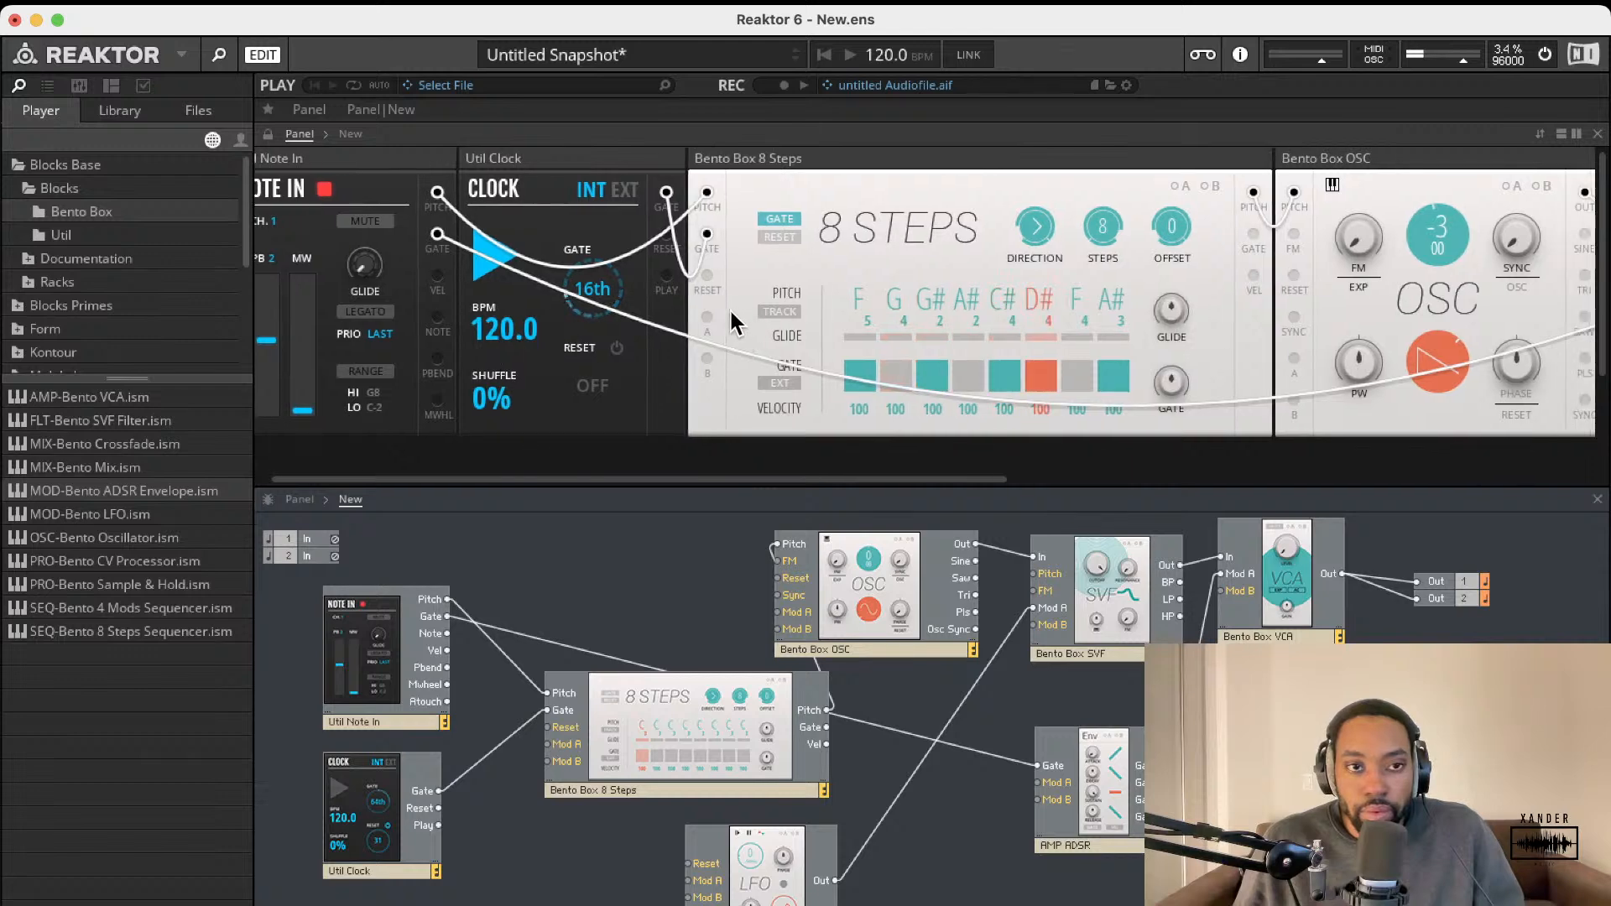
Step: Move the 8 Steps block closer to Note In and Clock in the structure, and adjust the SVF cutoff's modulation amount
drag(744, 753, 682, 752)
scroll(1210, 325, right, 15)
scroll(1312, 299, down, 1)
click(1153, 234)
drag(1152, 233, 1160, 198)
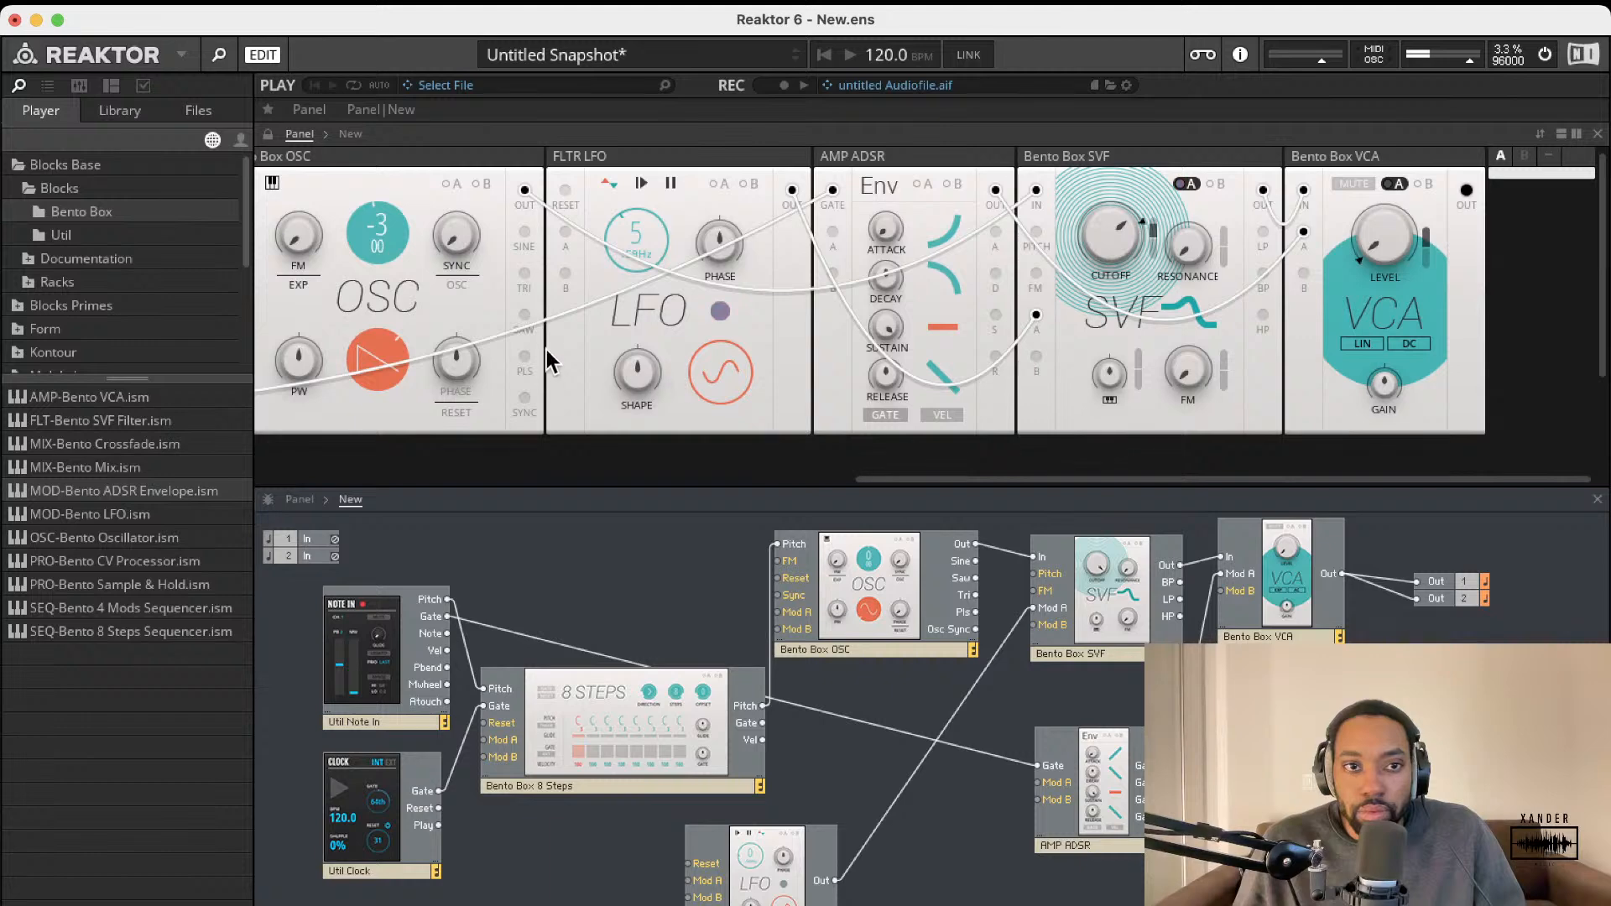
Step: Turn on pitch tracking in the 8 Steps block
scroll(546, 350, left, 10)
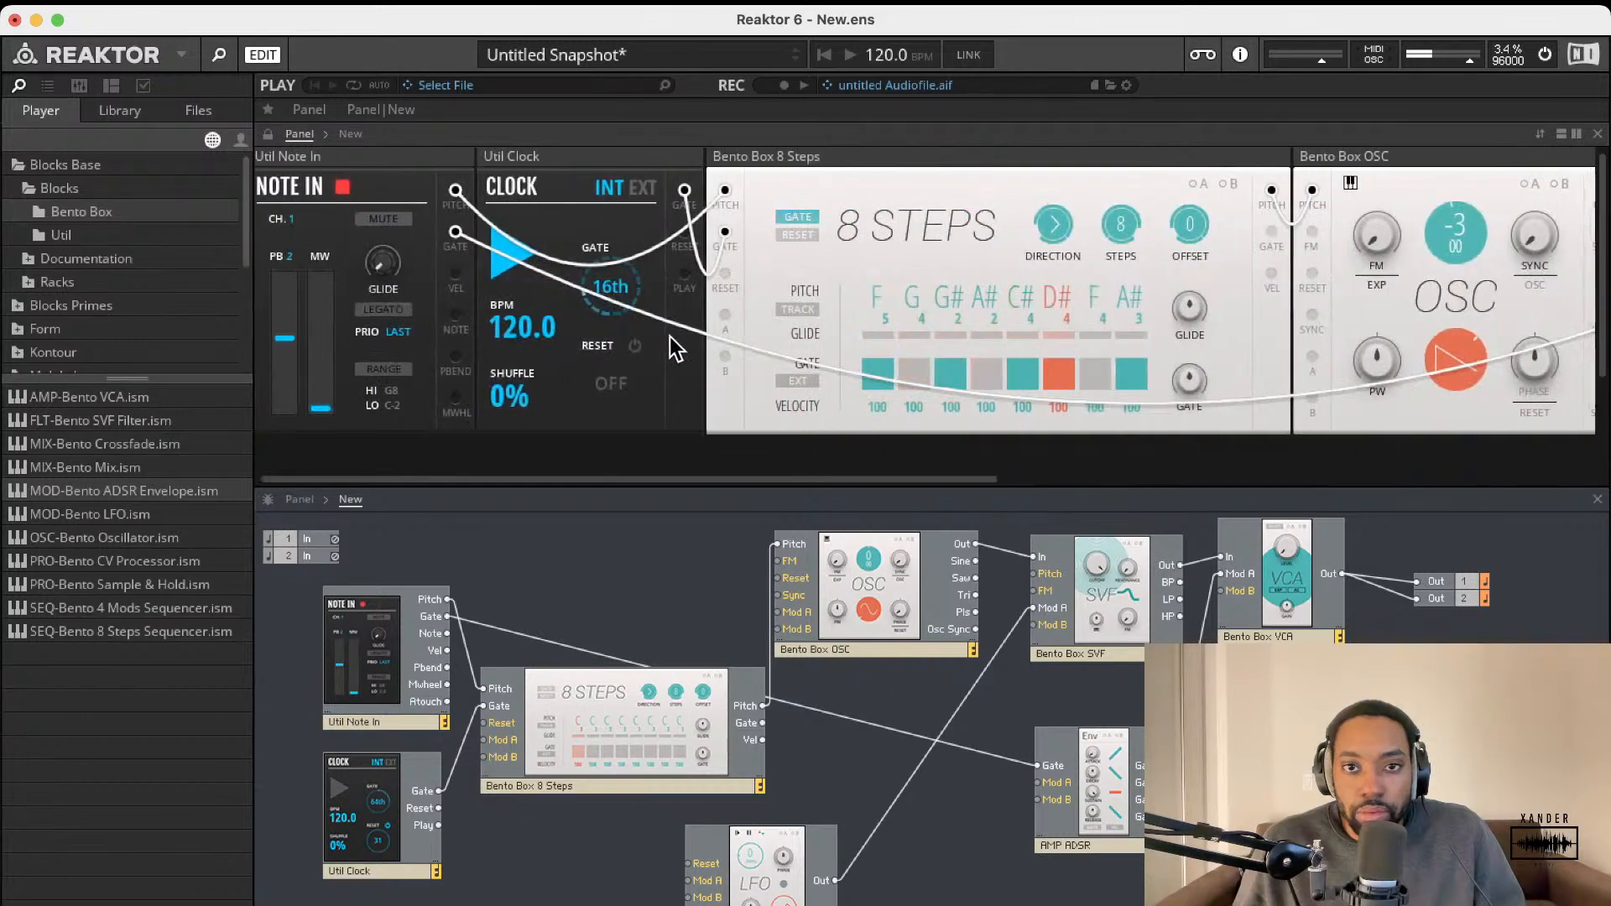
scroll(678, 347, right, 1)
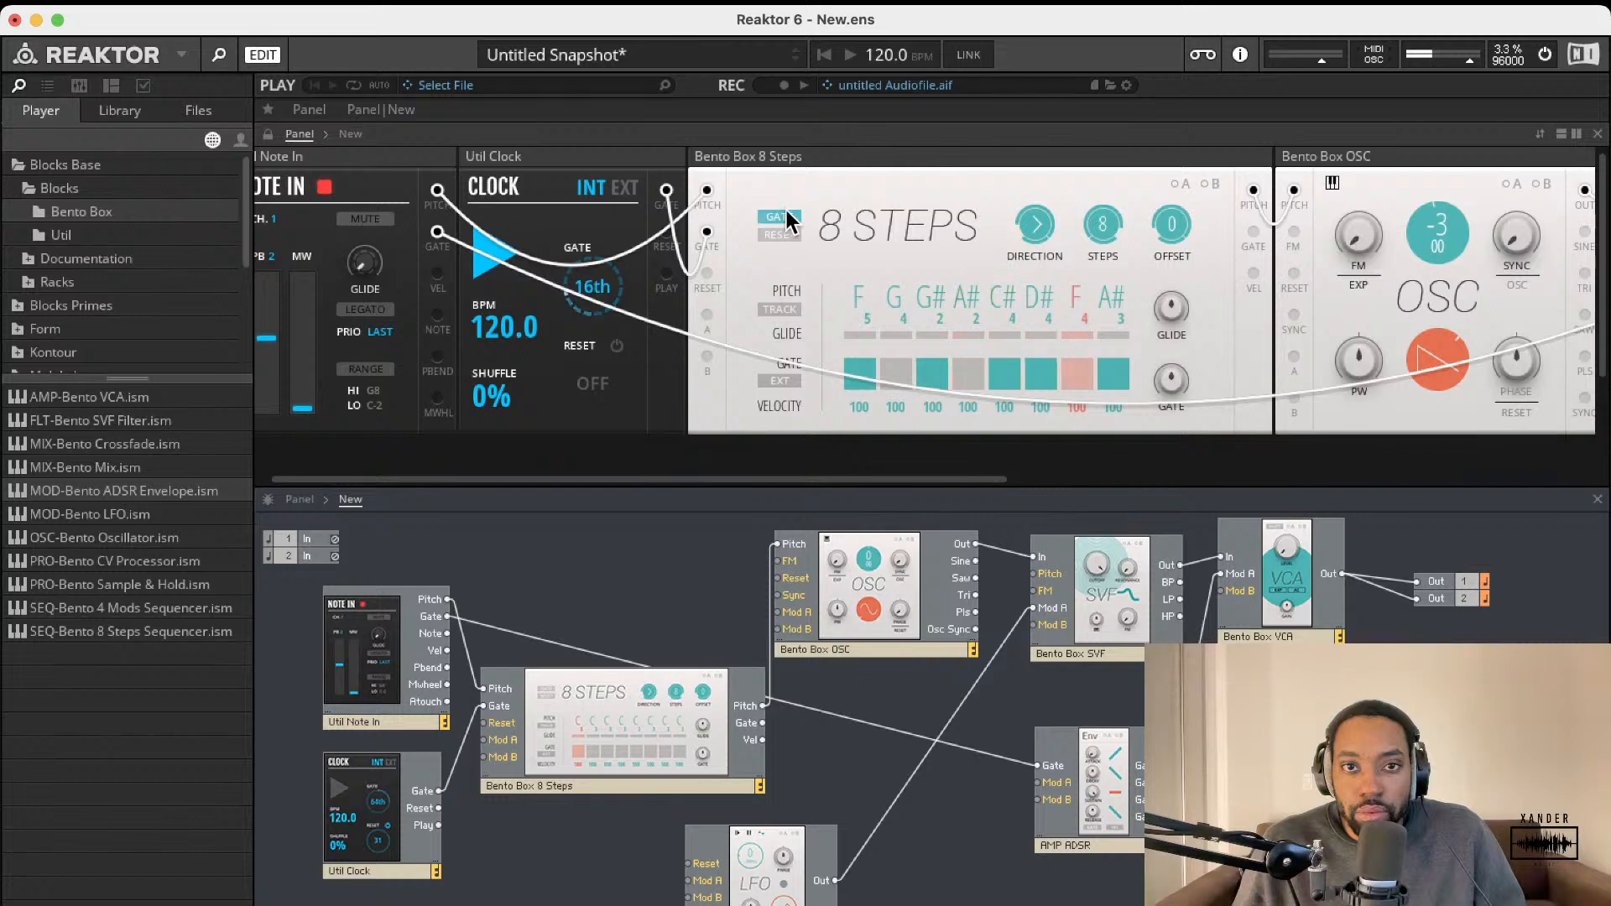
click(779, 309)
Step: Adjust the attack of the AMP ADSR block
scroll(954, 283, right, 5)
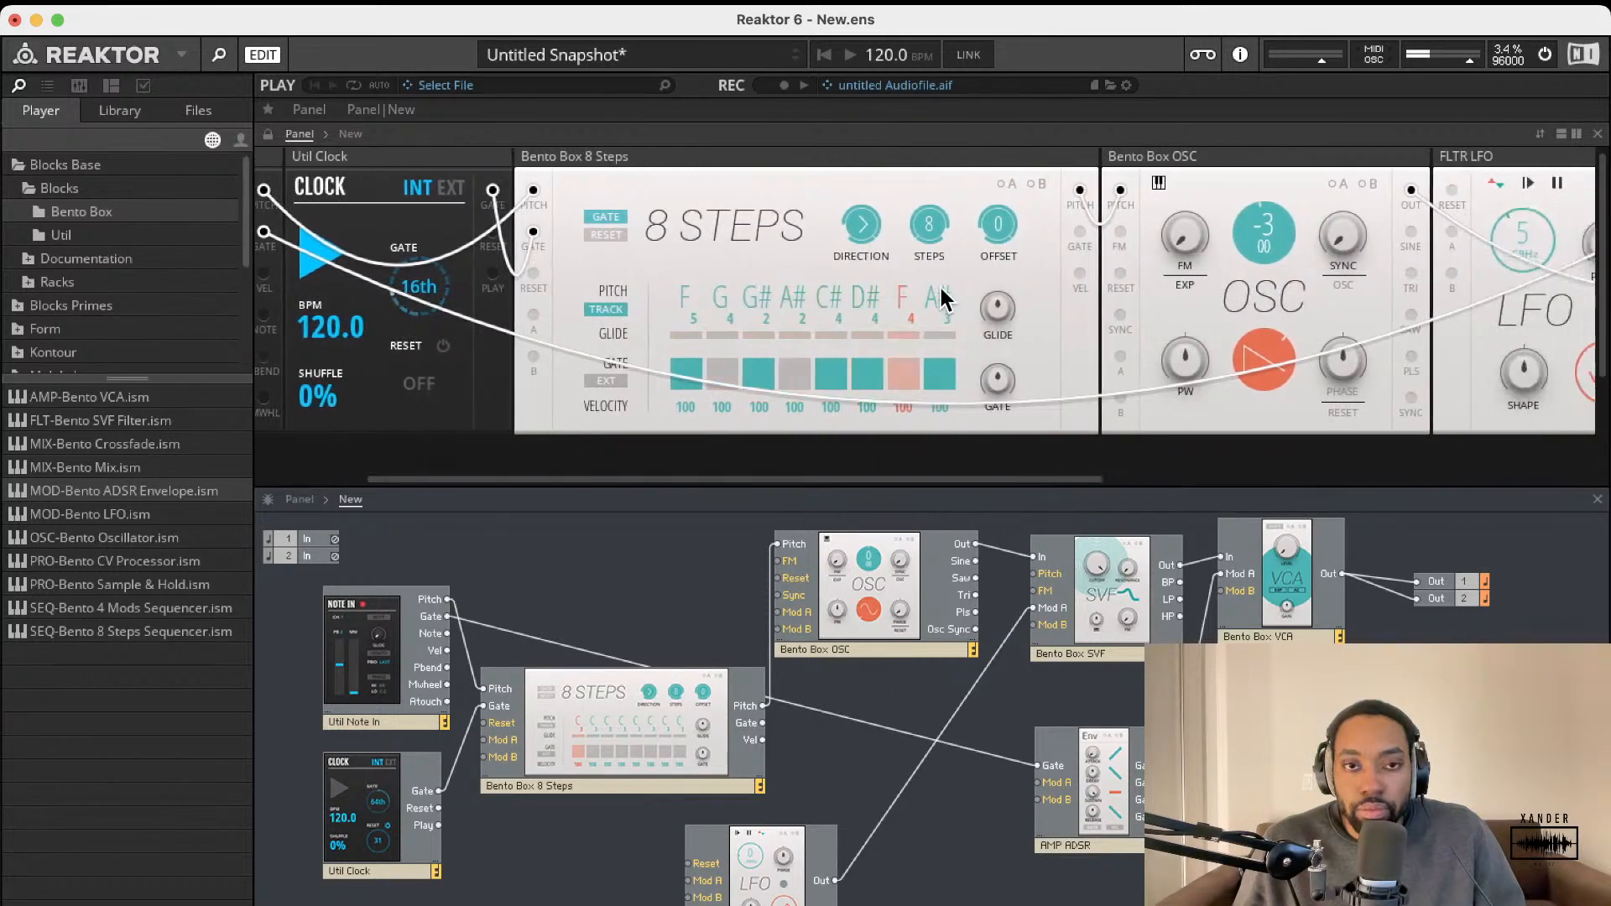
scroll(941, 288, right, 1)
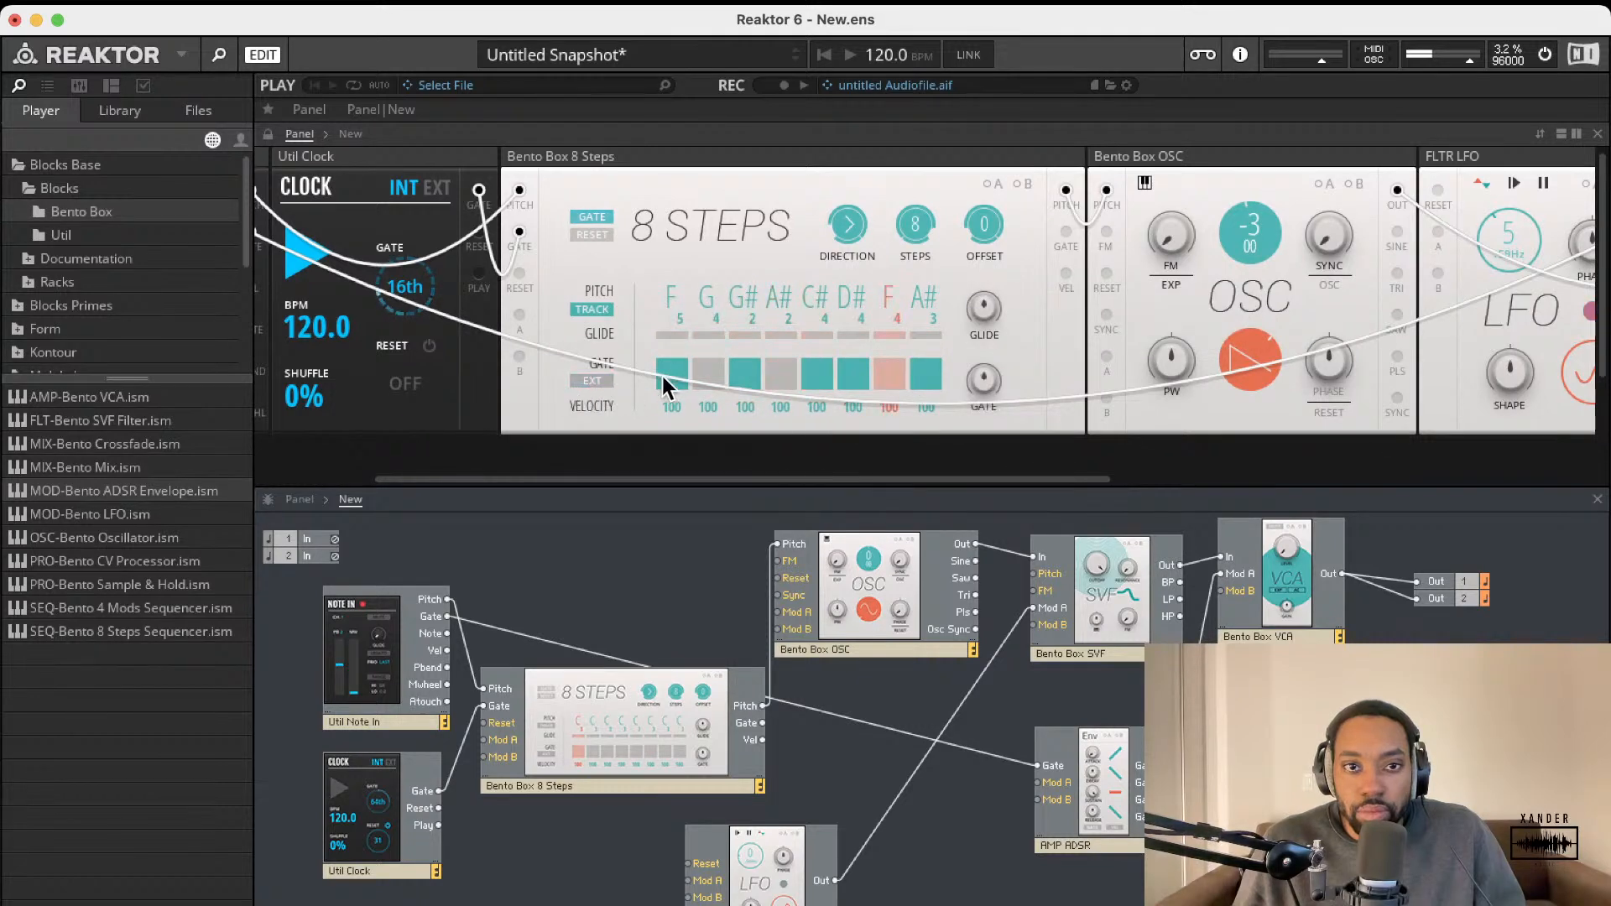
scroll(1044, 235, right, 3)
scroll(1045, 235, right, 20)
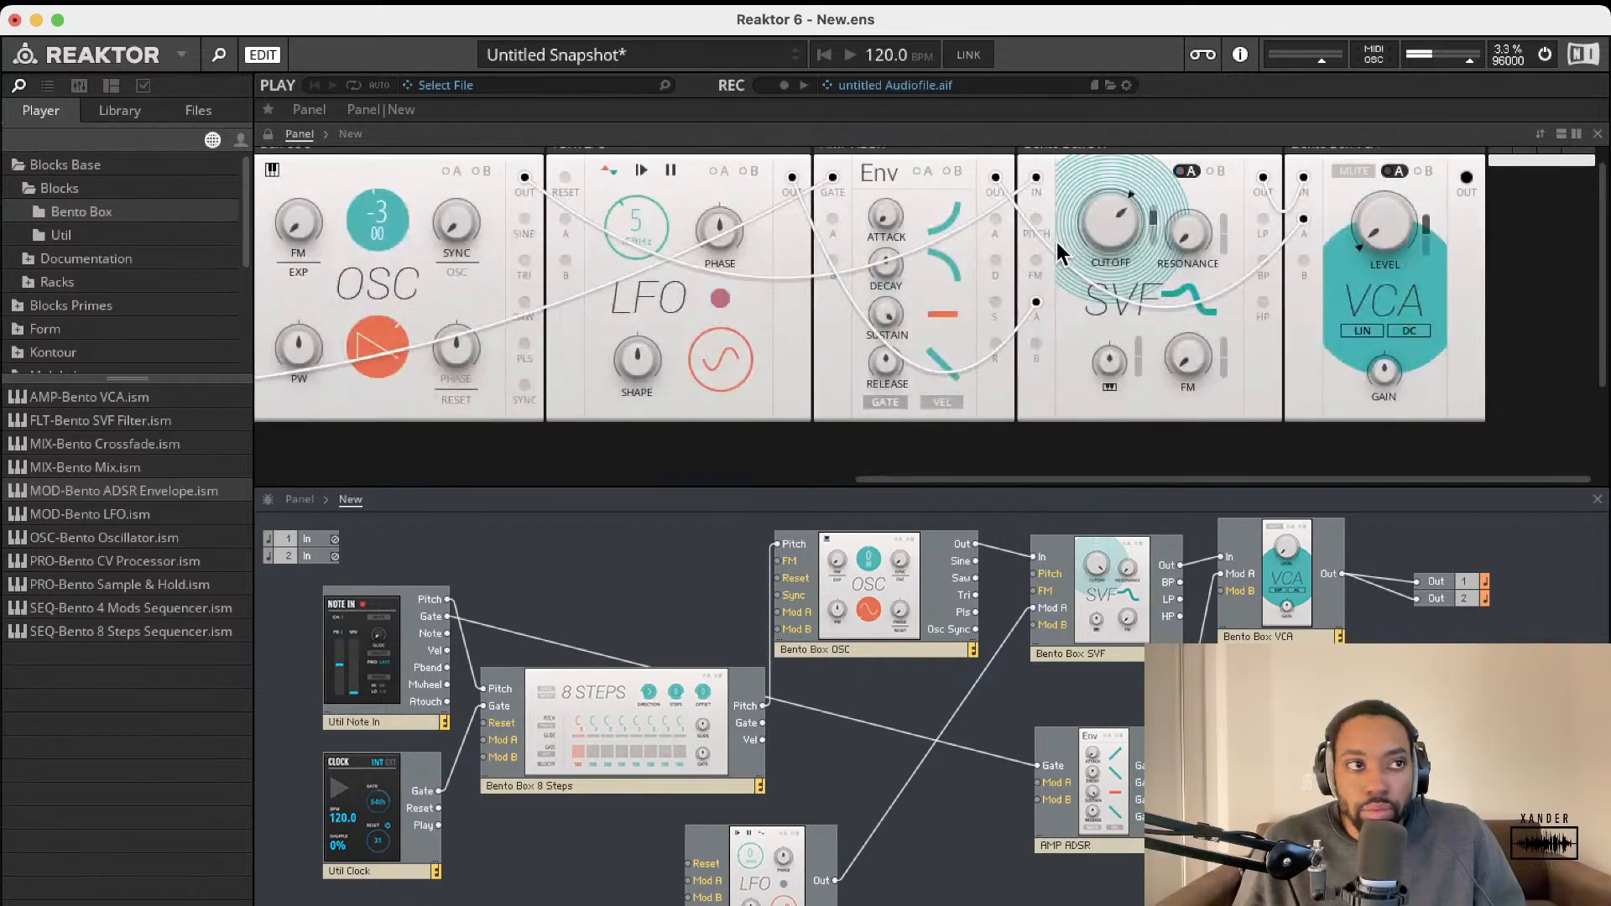
scroll(1321, 246, up, 1)
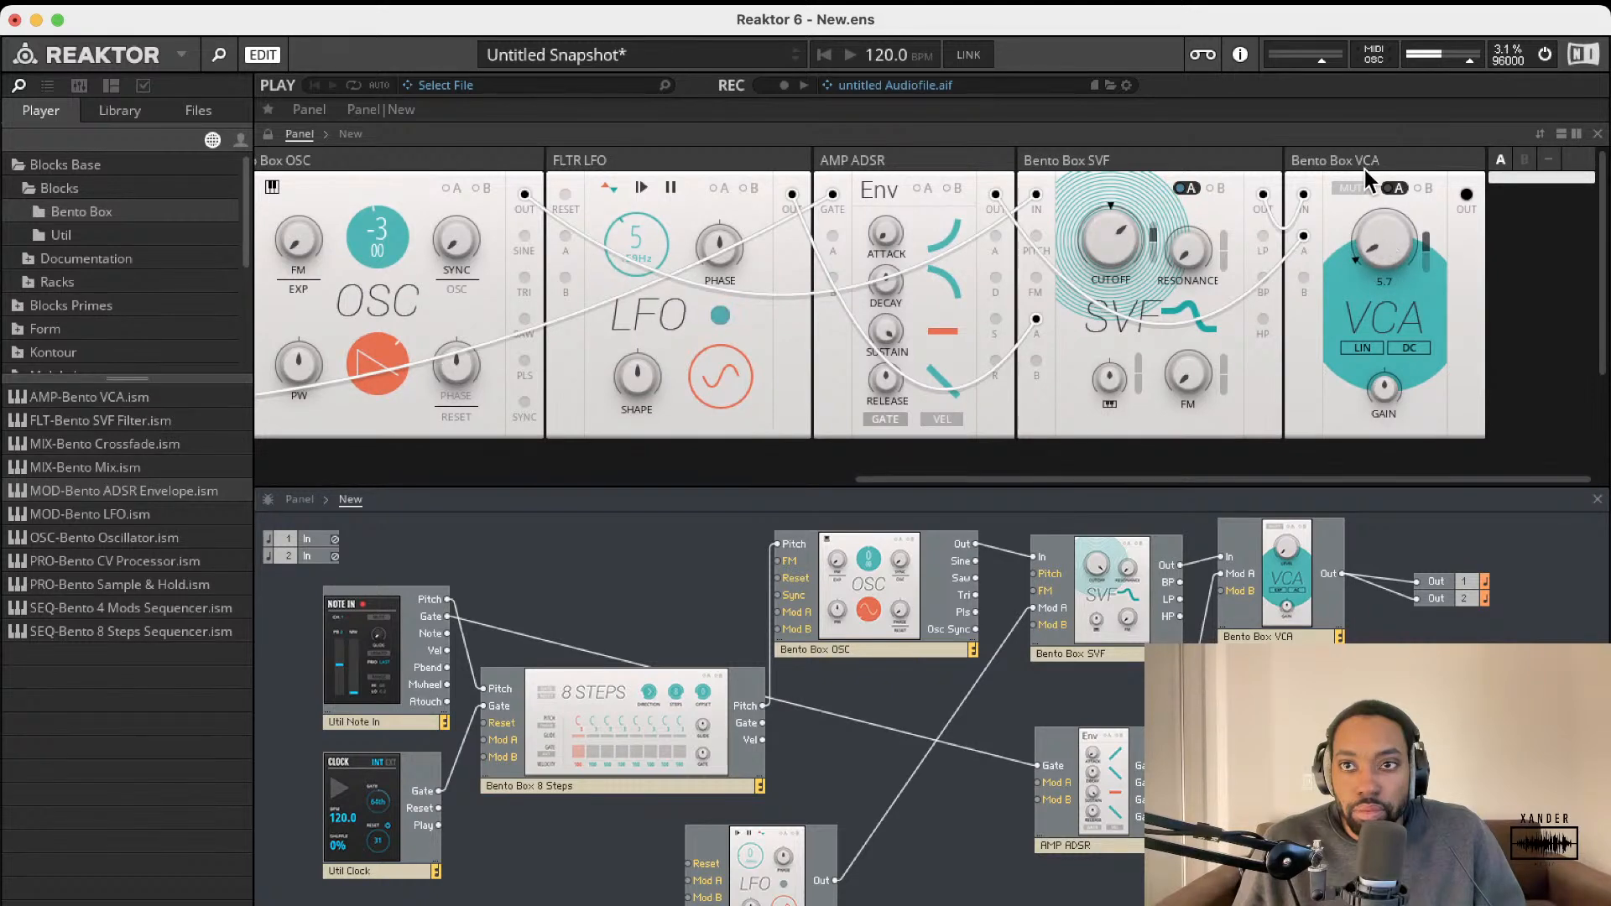
scroll(884, 290, left, 8)
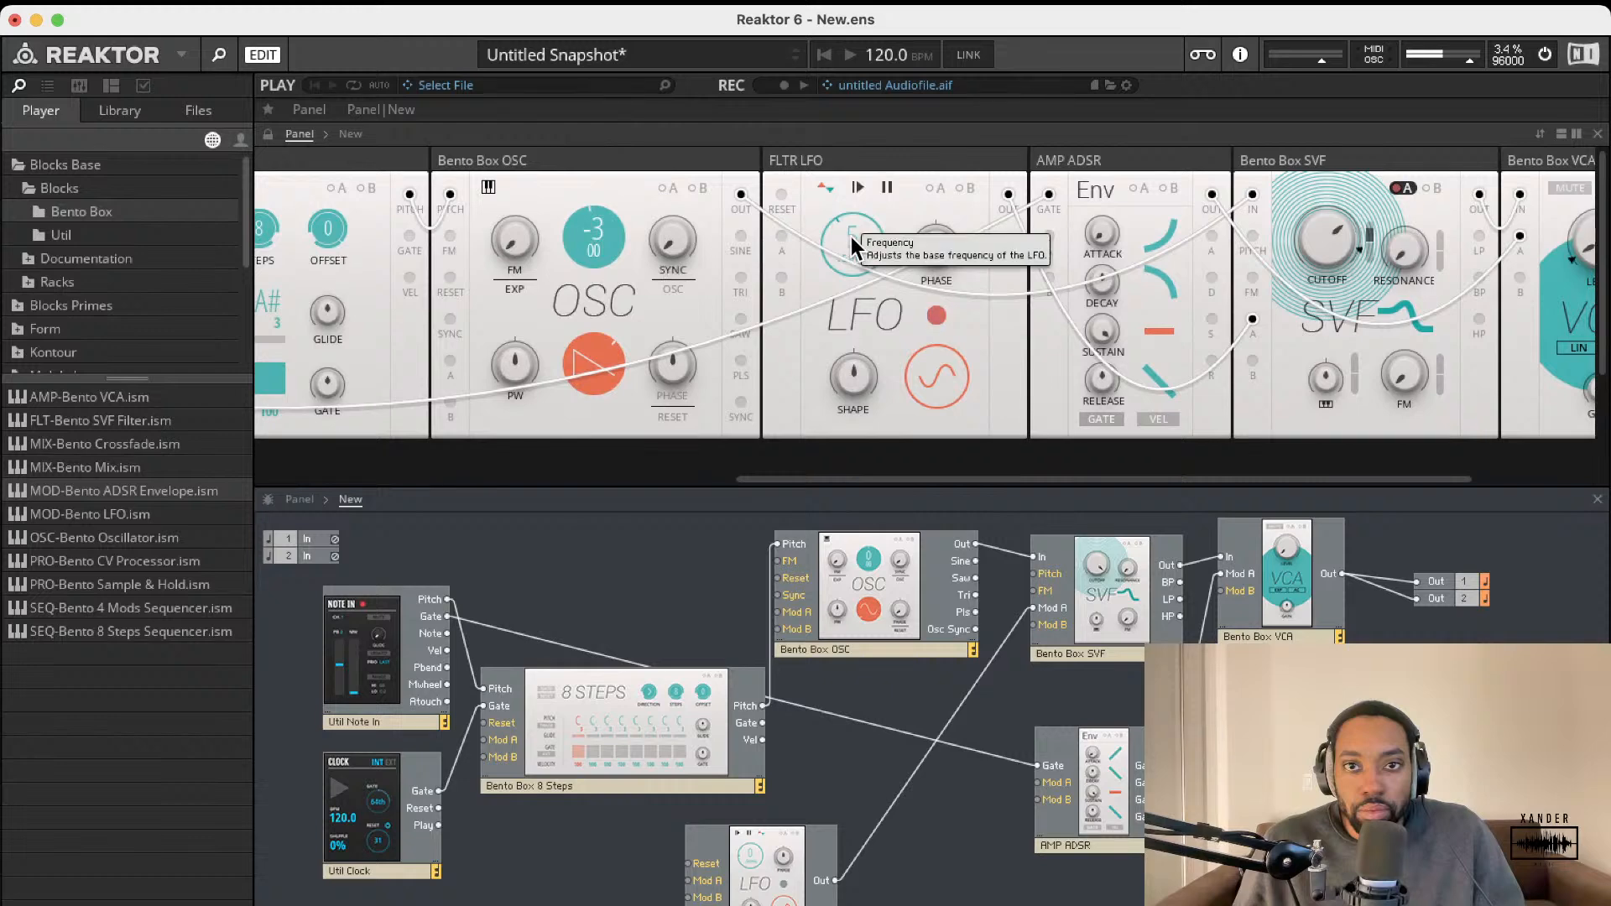
scroll(848, 237, left, 6)
scroll(1059, 252, left, 1)
drag(1266, 164, 1270, 120)
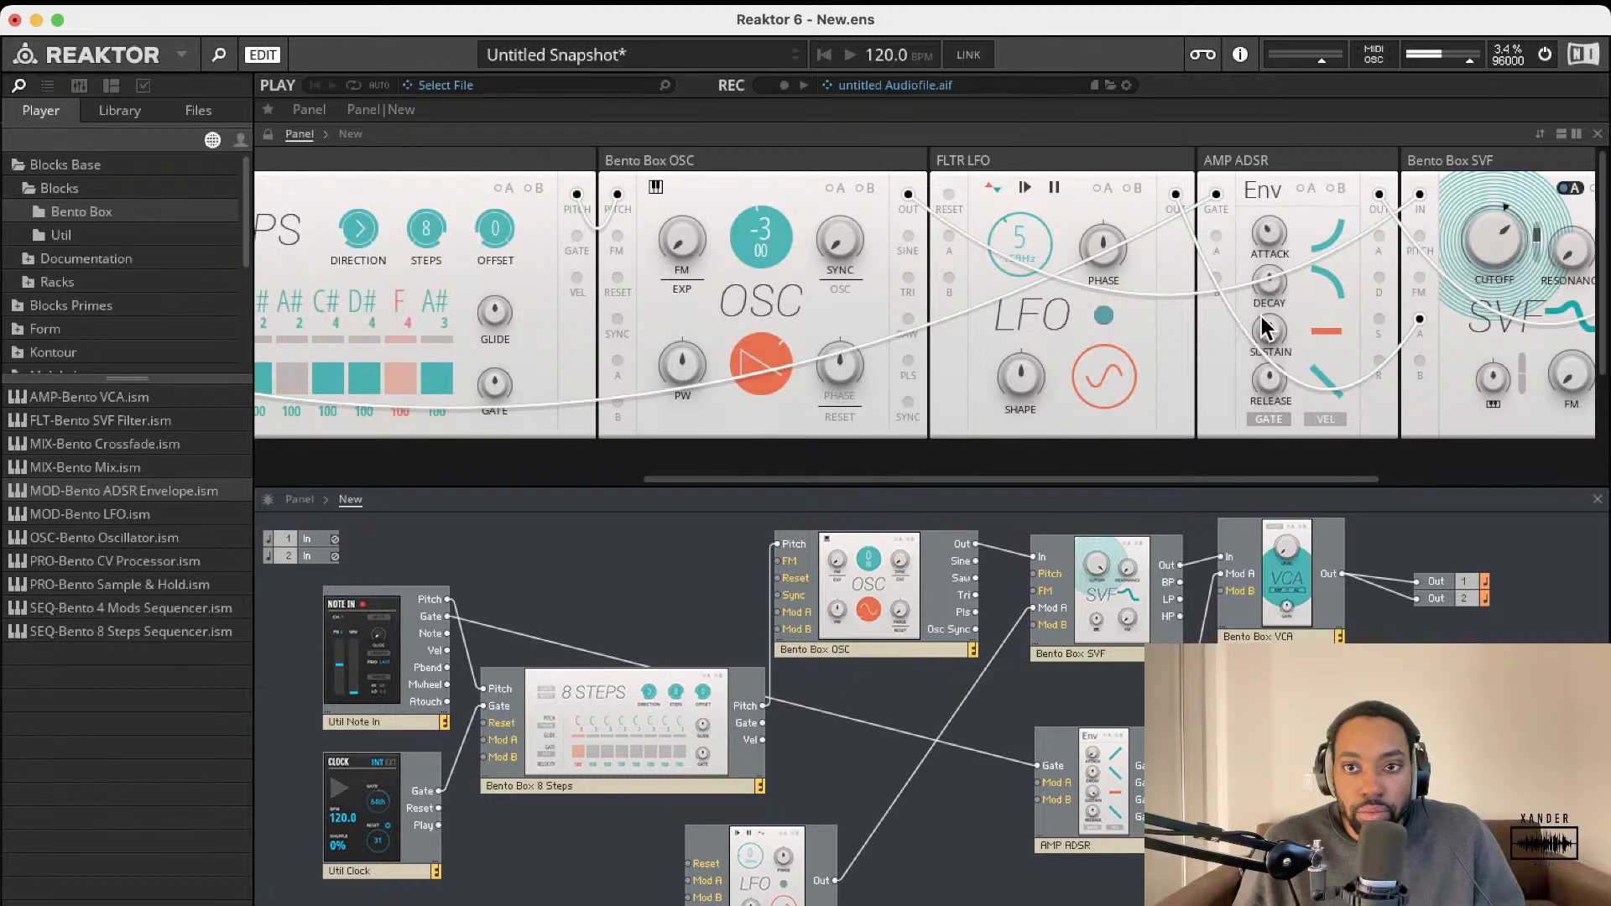
scroll(658, 289, left, 3)
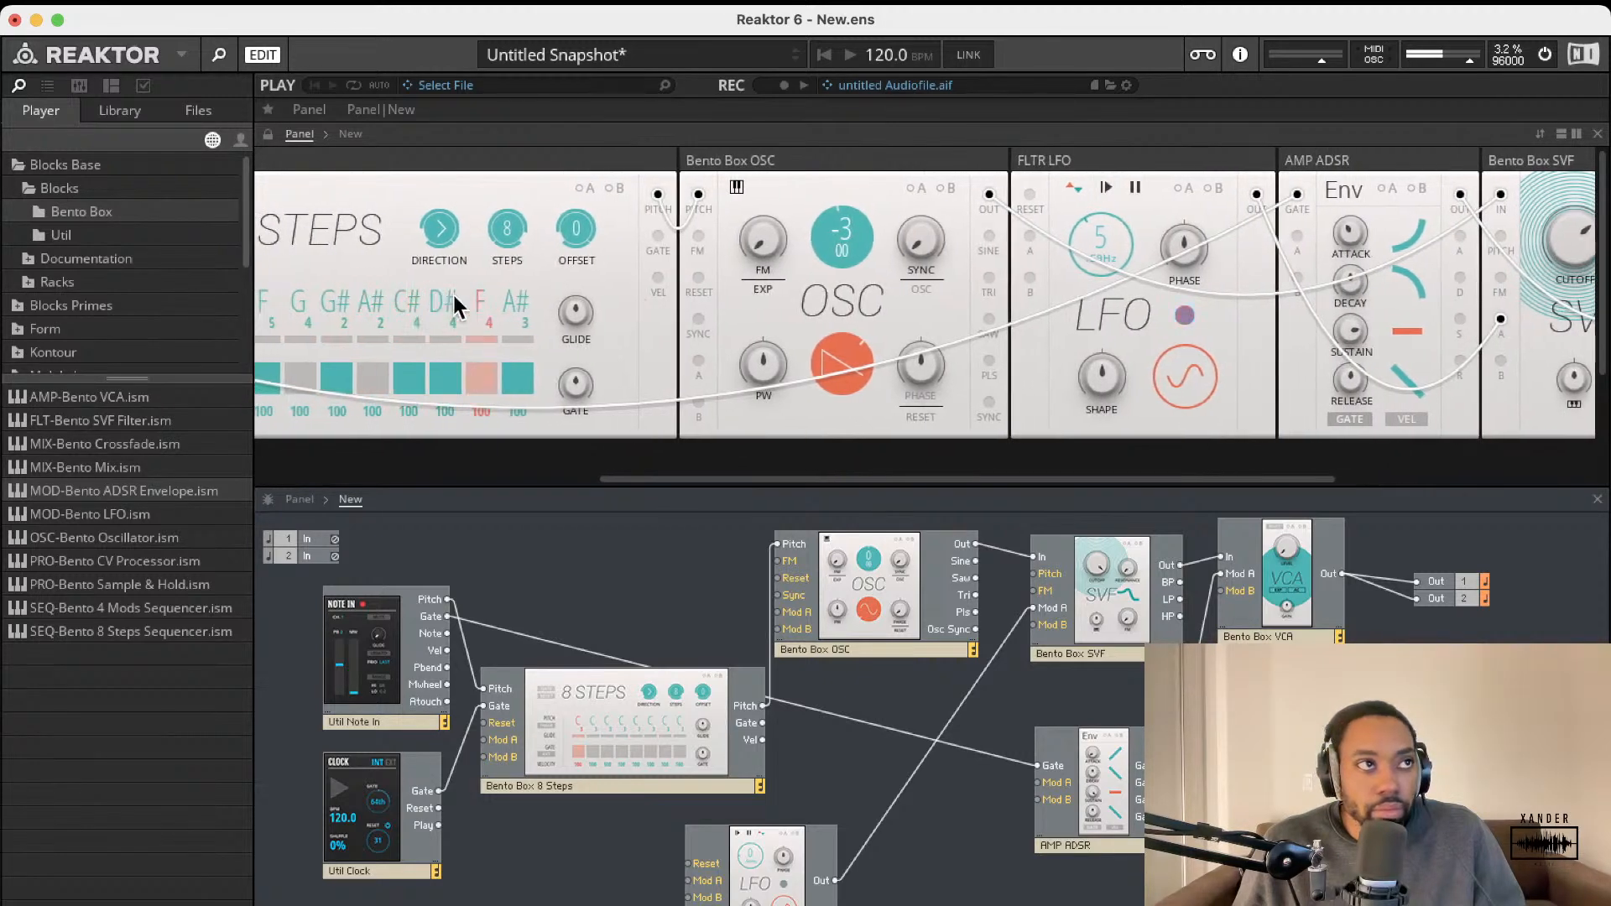
Step: Select the 8 Steps, OSC, SVF, ADSR, VCA and output blocks and shift them slightly away from Note In and Clock
key(super+a)
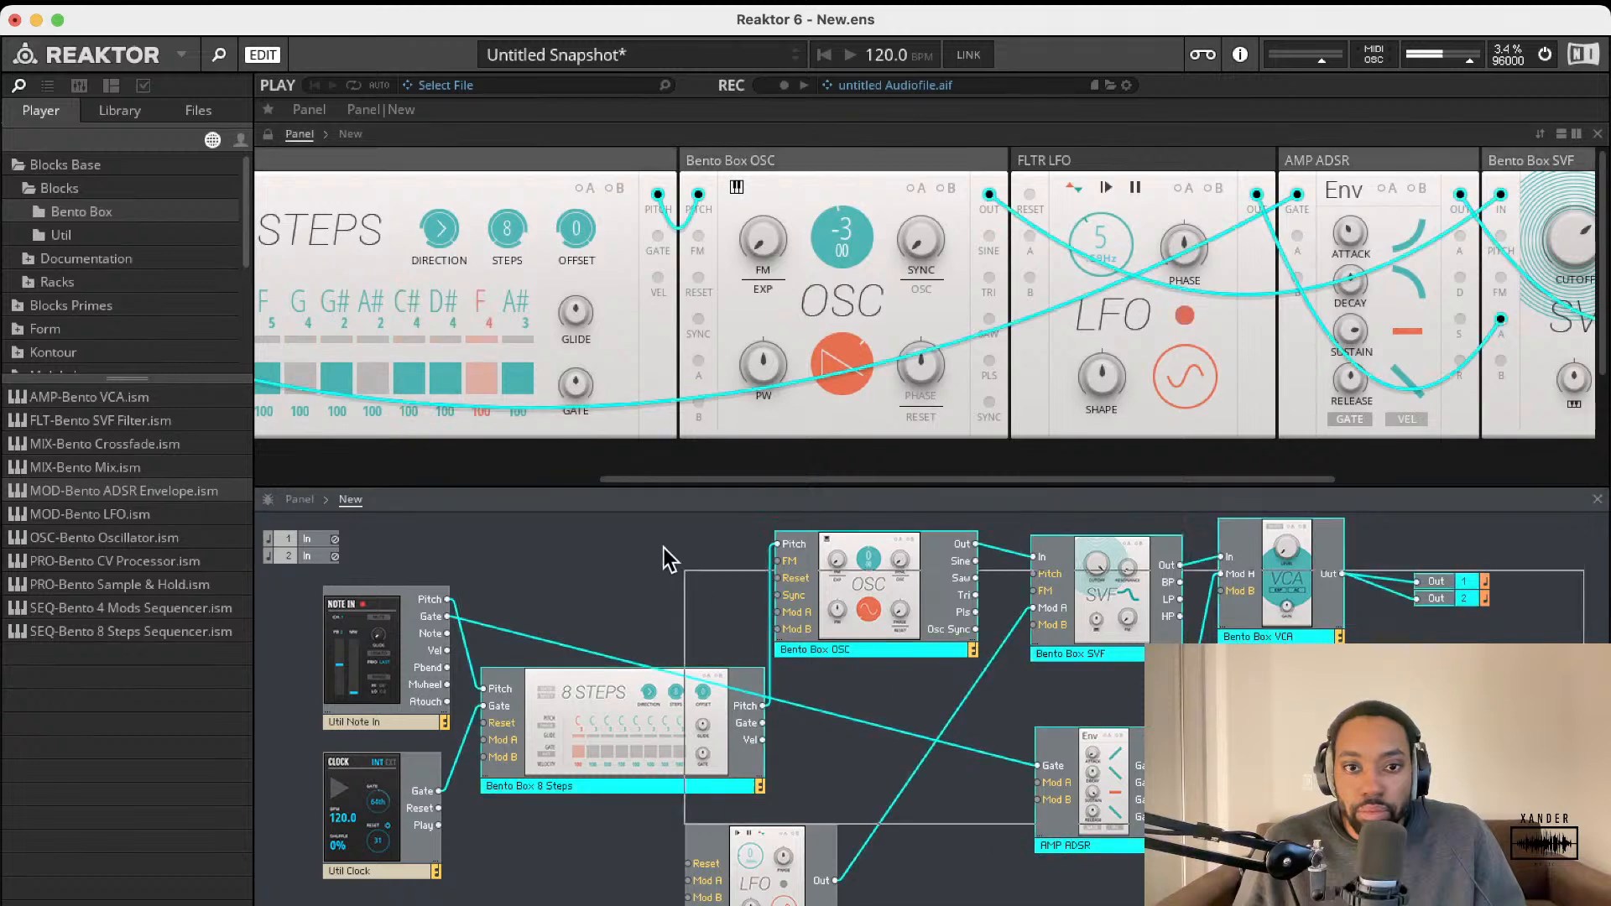
mouse_move(671, 713)
mouse_down()
mouse_move(629, 696)
mouse_move(651, 669)
mouse_move(671, 709)
mouse_move(669, 692)
mouse_up()
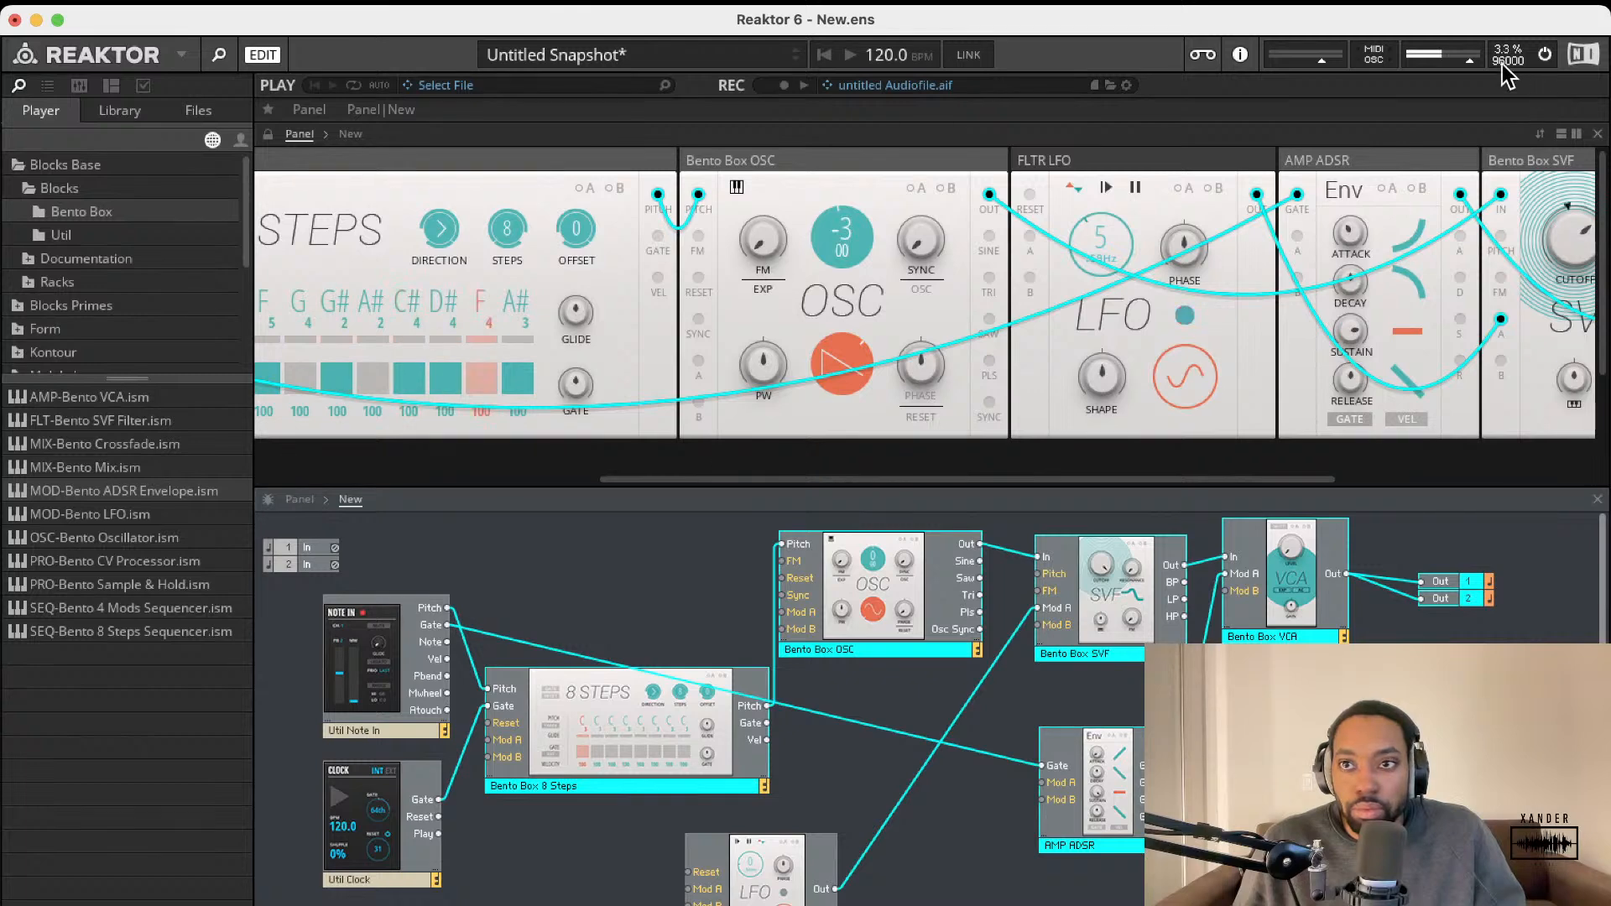
mouse_move(1471, 63)
mouse_down()
mouse_move(1447, 67)
mouse_move(1469, 67)
mouse_up()
Step: Enable the gate of the fourth step in the 8 Steps block and set the OSC's FM amount to about 13.4
scroll(1045, 275, left, 5)
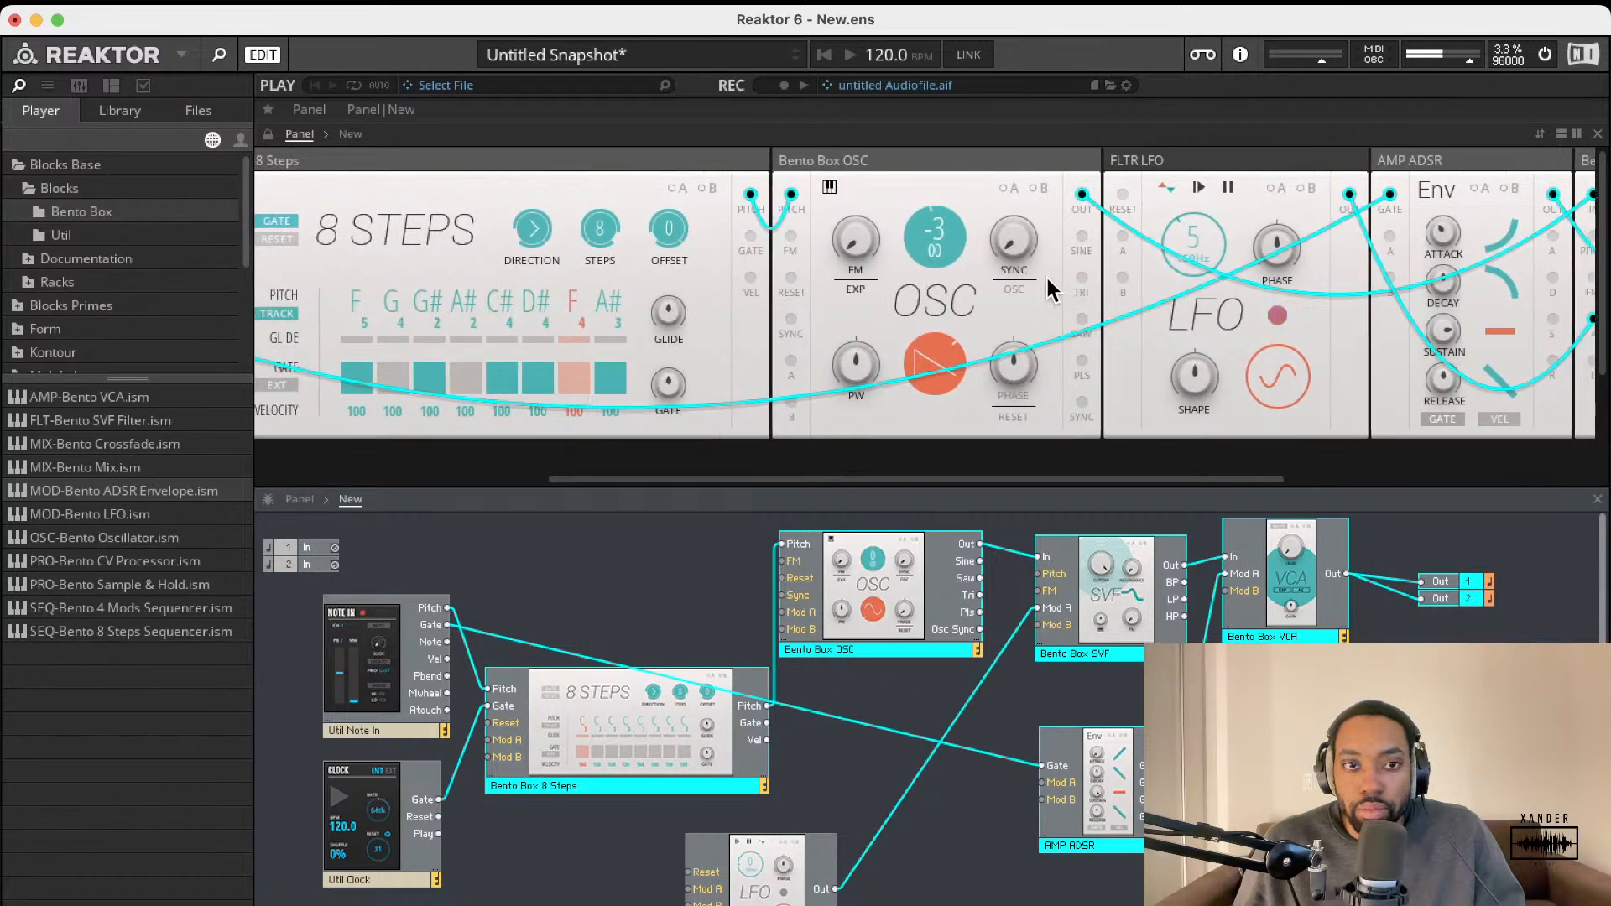
click(584, 387)
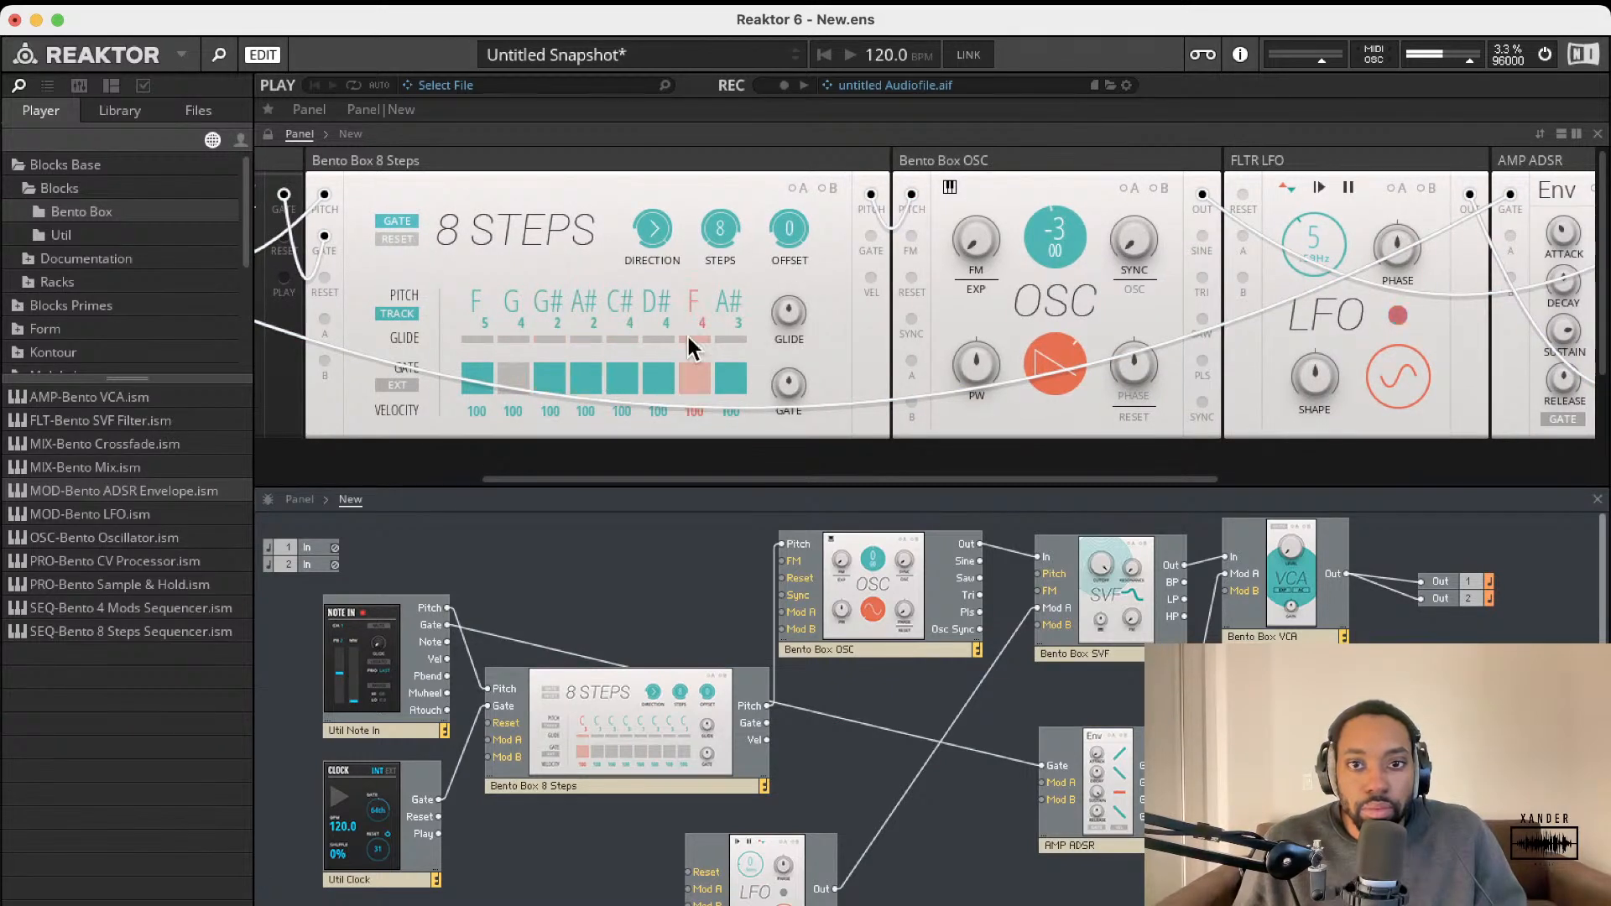
drag(966, 248, 982, 135)
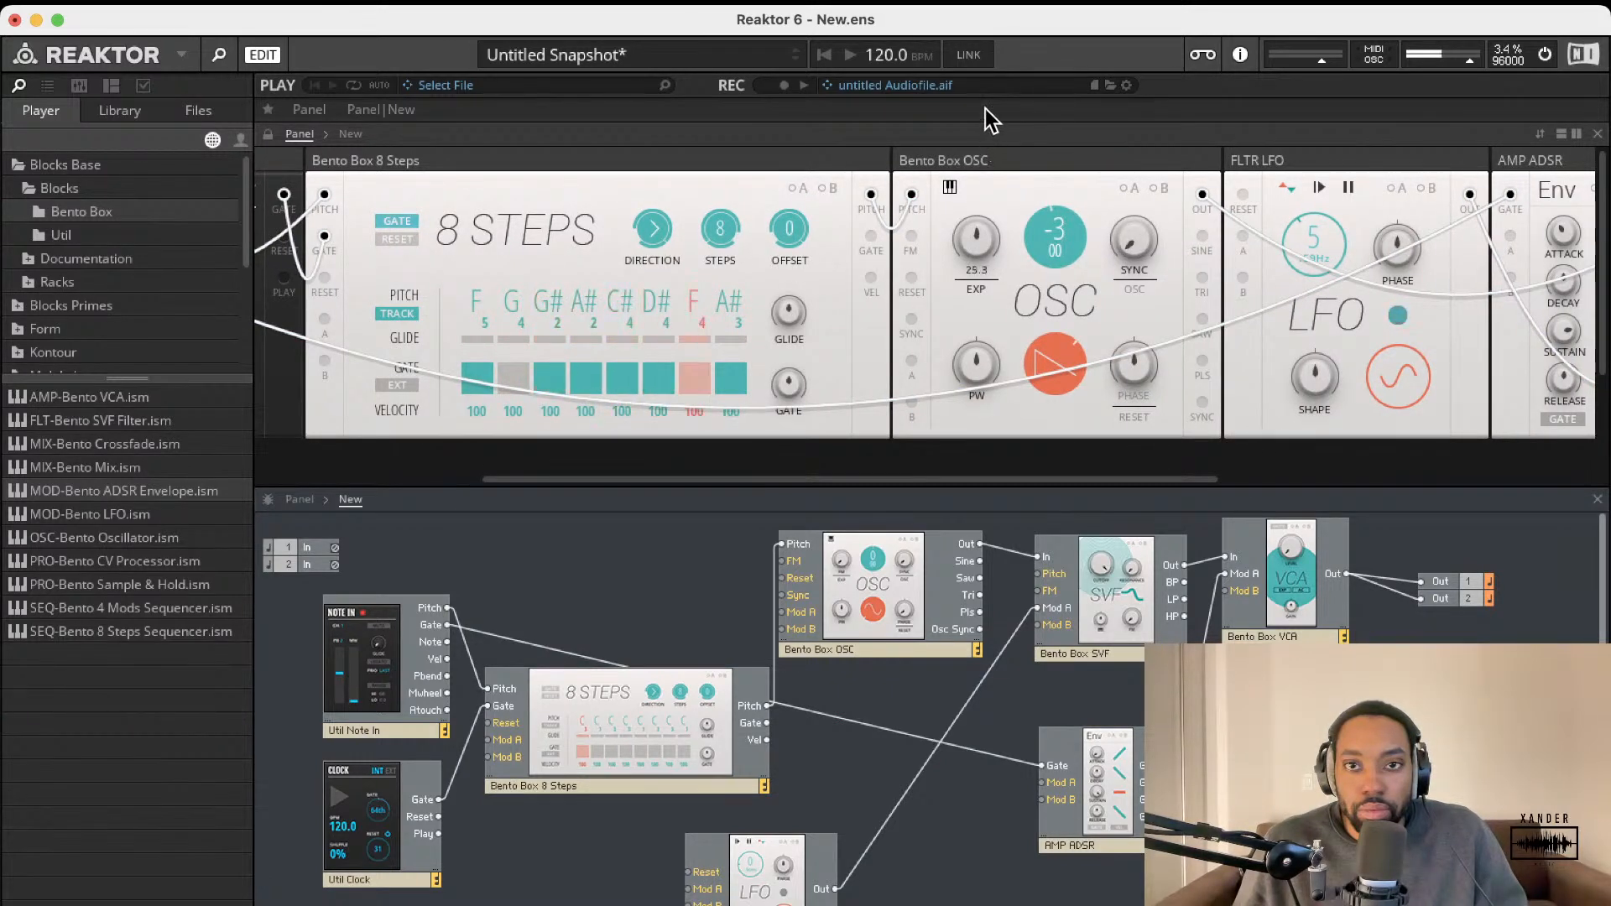
scroll(973, 267, right, 8)
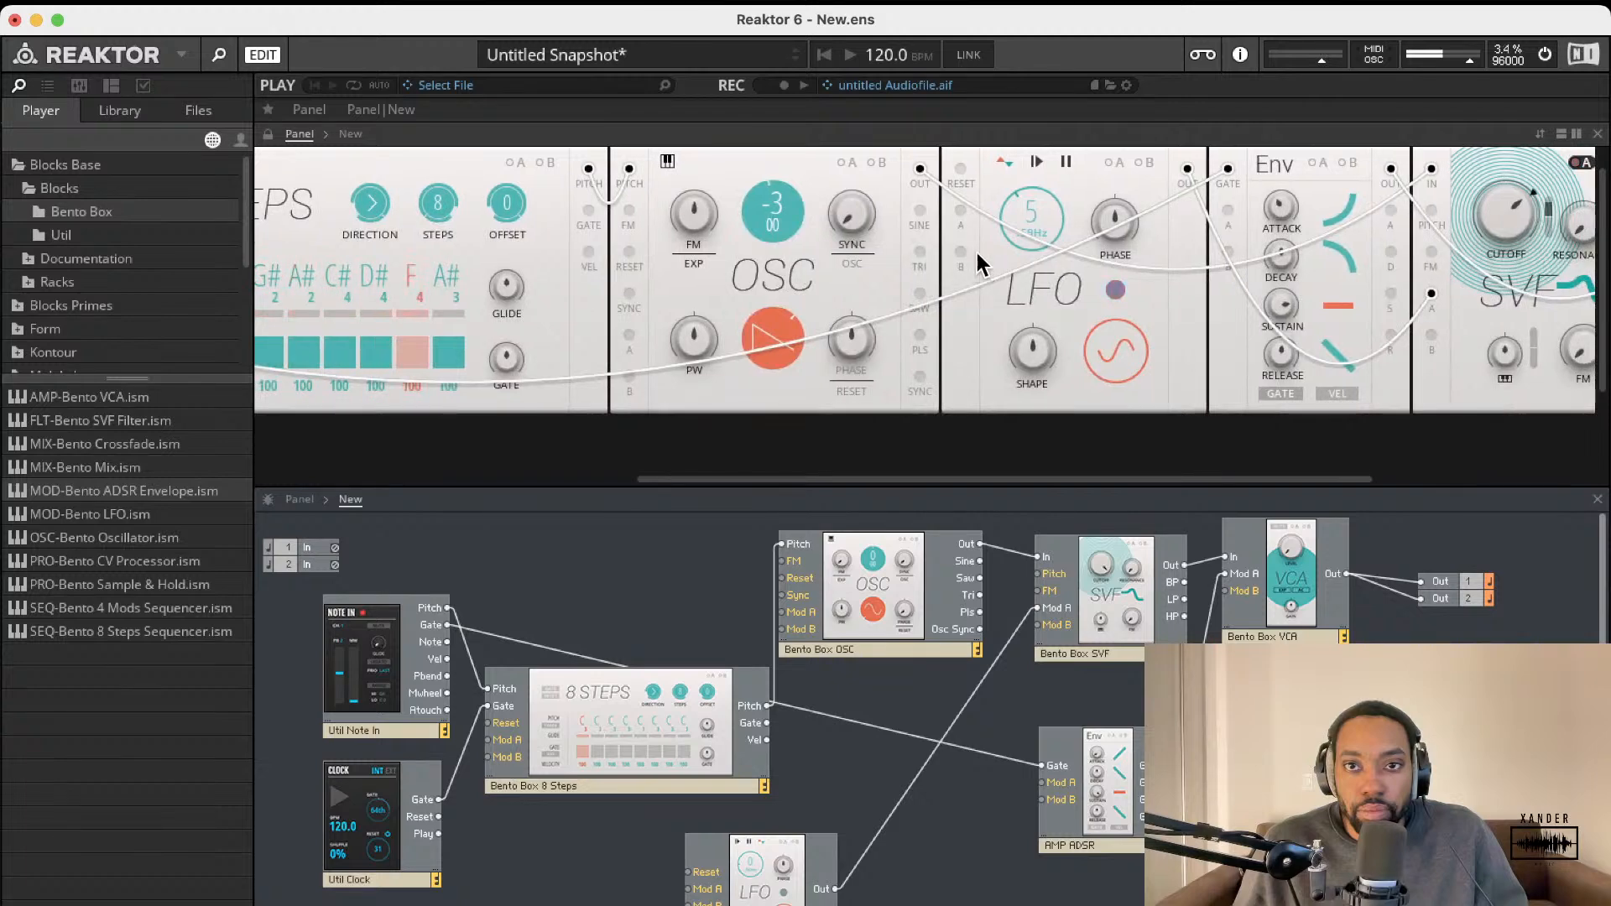
scroll(973, 267, up, 2)
scroll(839, 252, right, 2)
drag(651, 239, 713, 281)
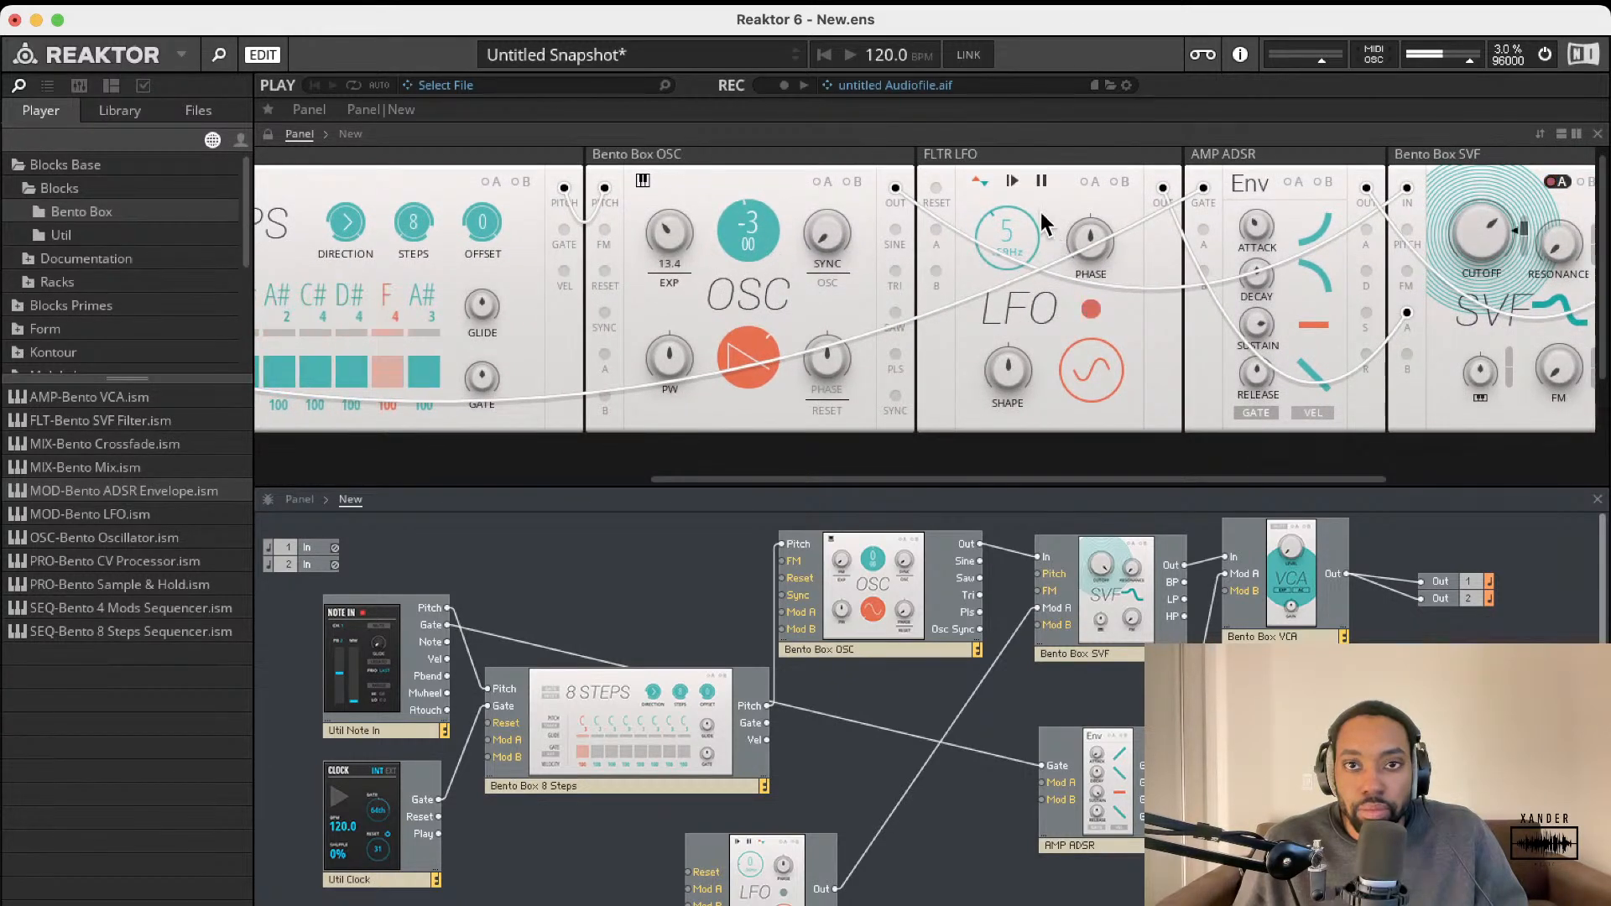
Step: Switch the FLTR LFO from bipolar to unipolar output
click(980, 181)
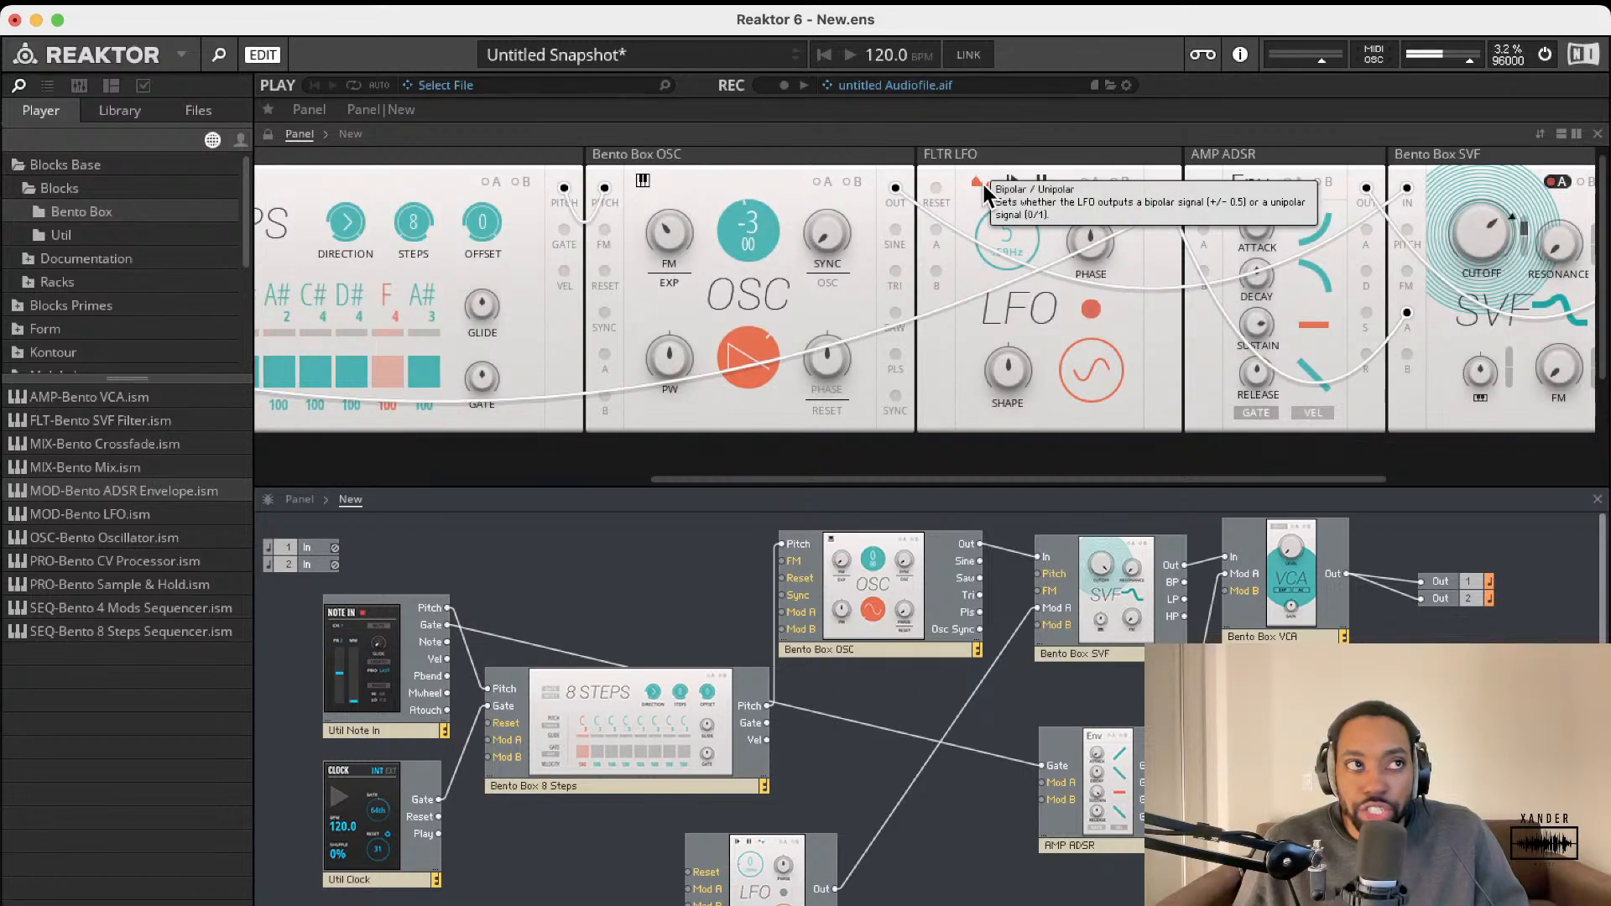
scroll(1049, 203, right, 5)
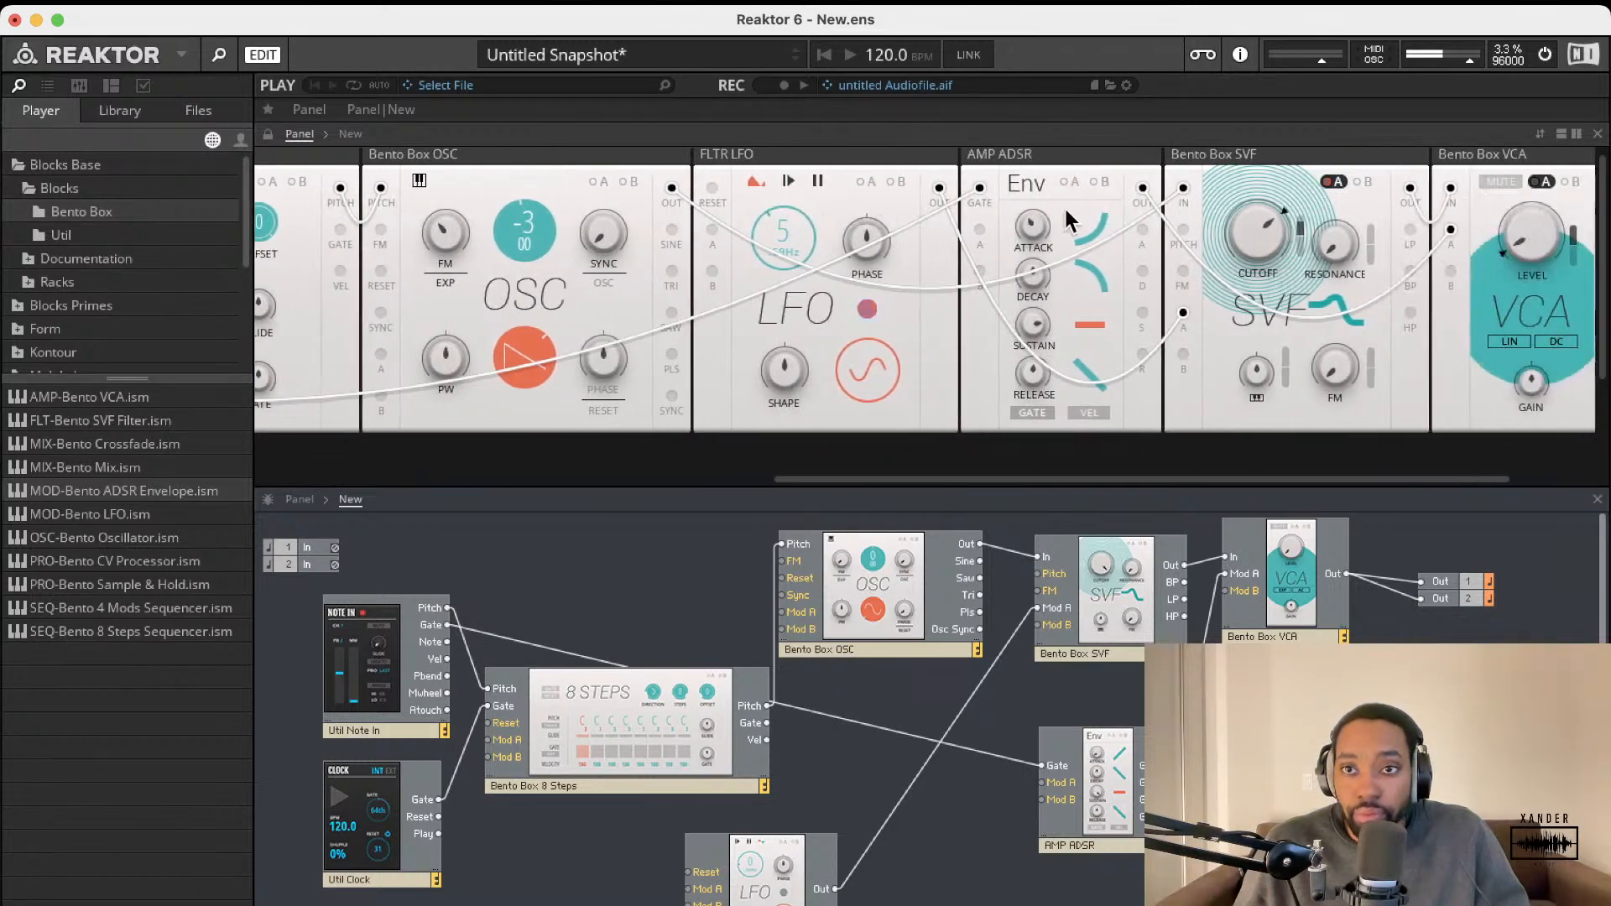
scroll(1151, 221, left, 5)
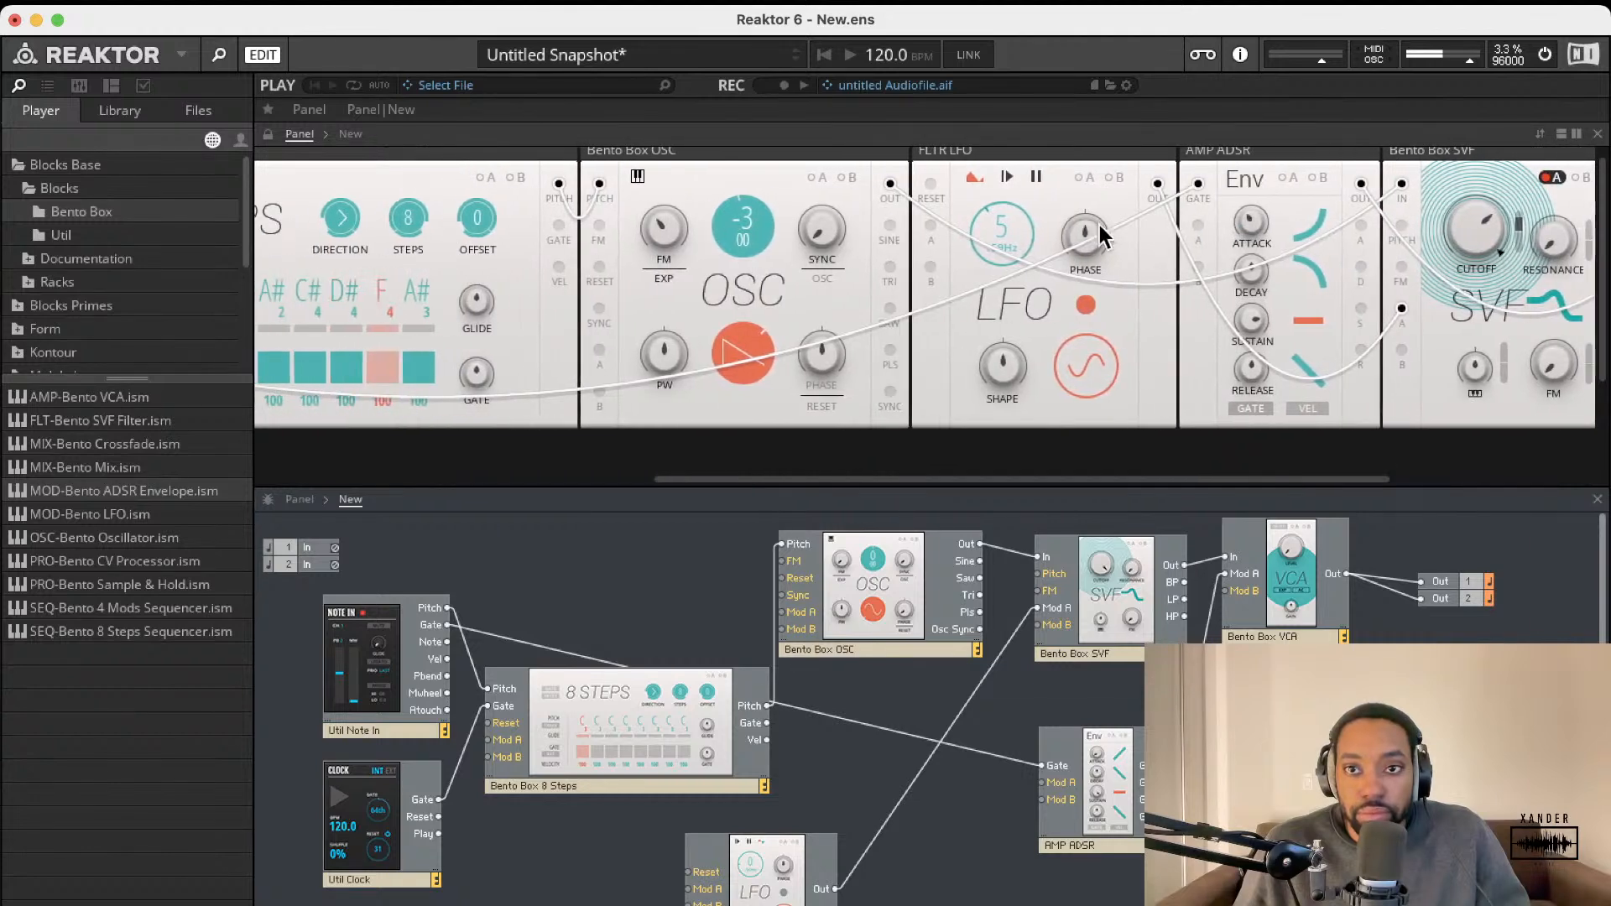
Step: Set the FLTR LFO's phase to about -5.6 and its shape to 0, using the stepped random waveform
drag(1096, 163, 1085, 375)
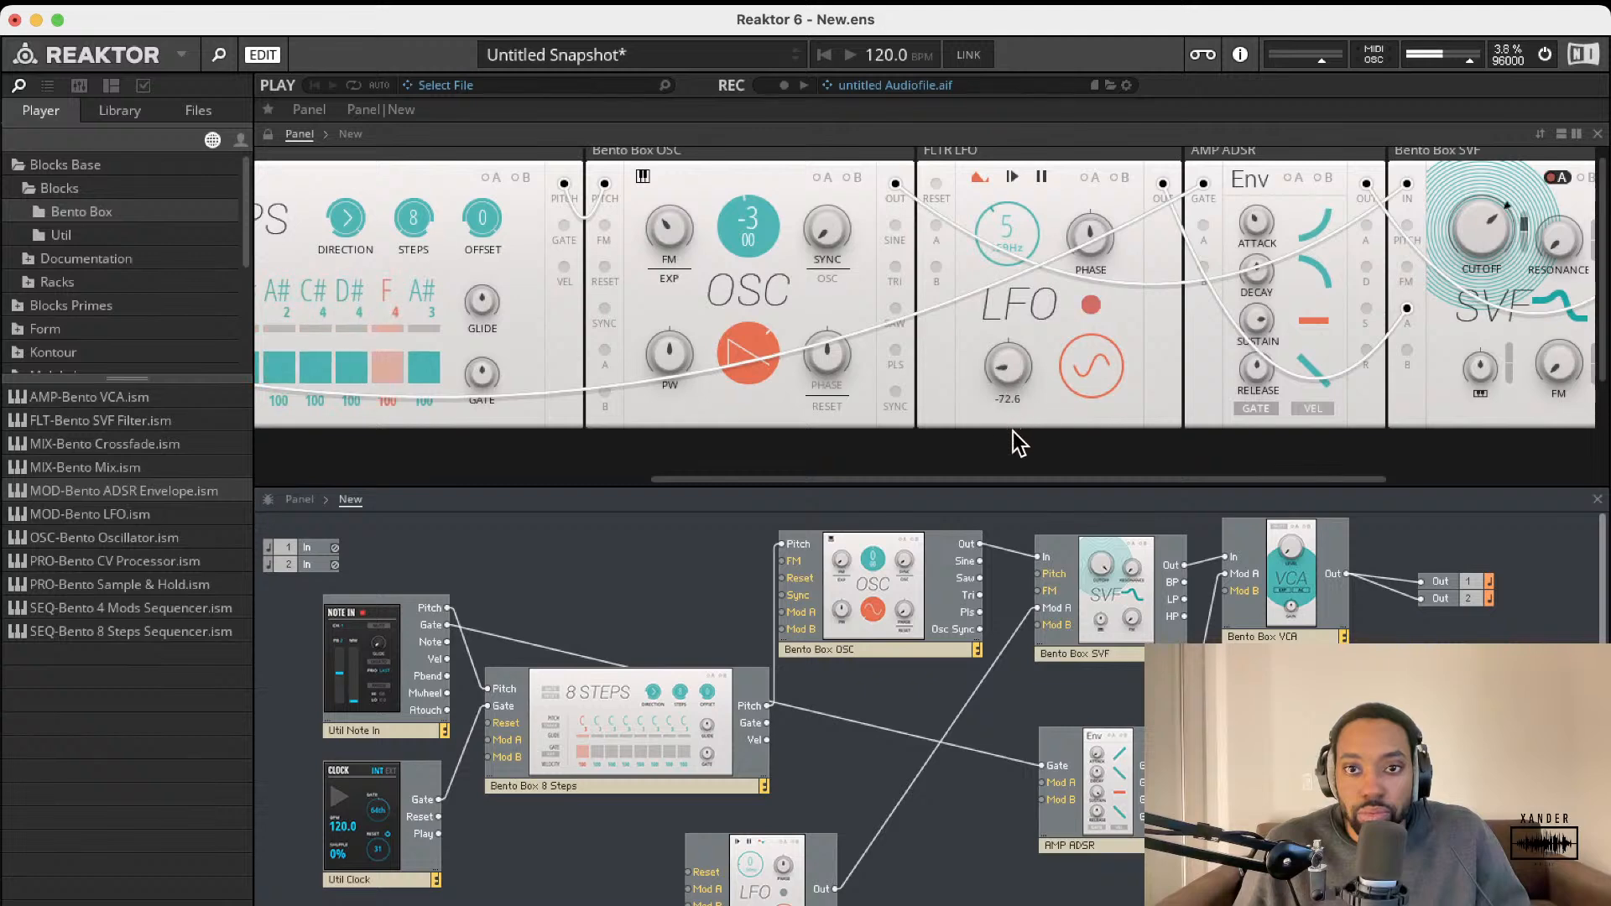
drag(1008, 390, 1010, 371)
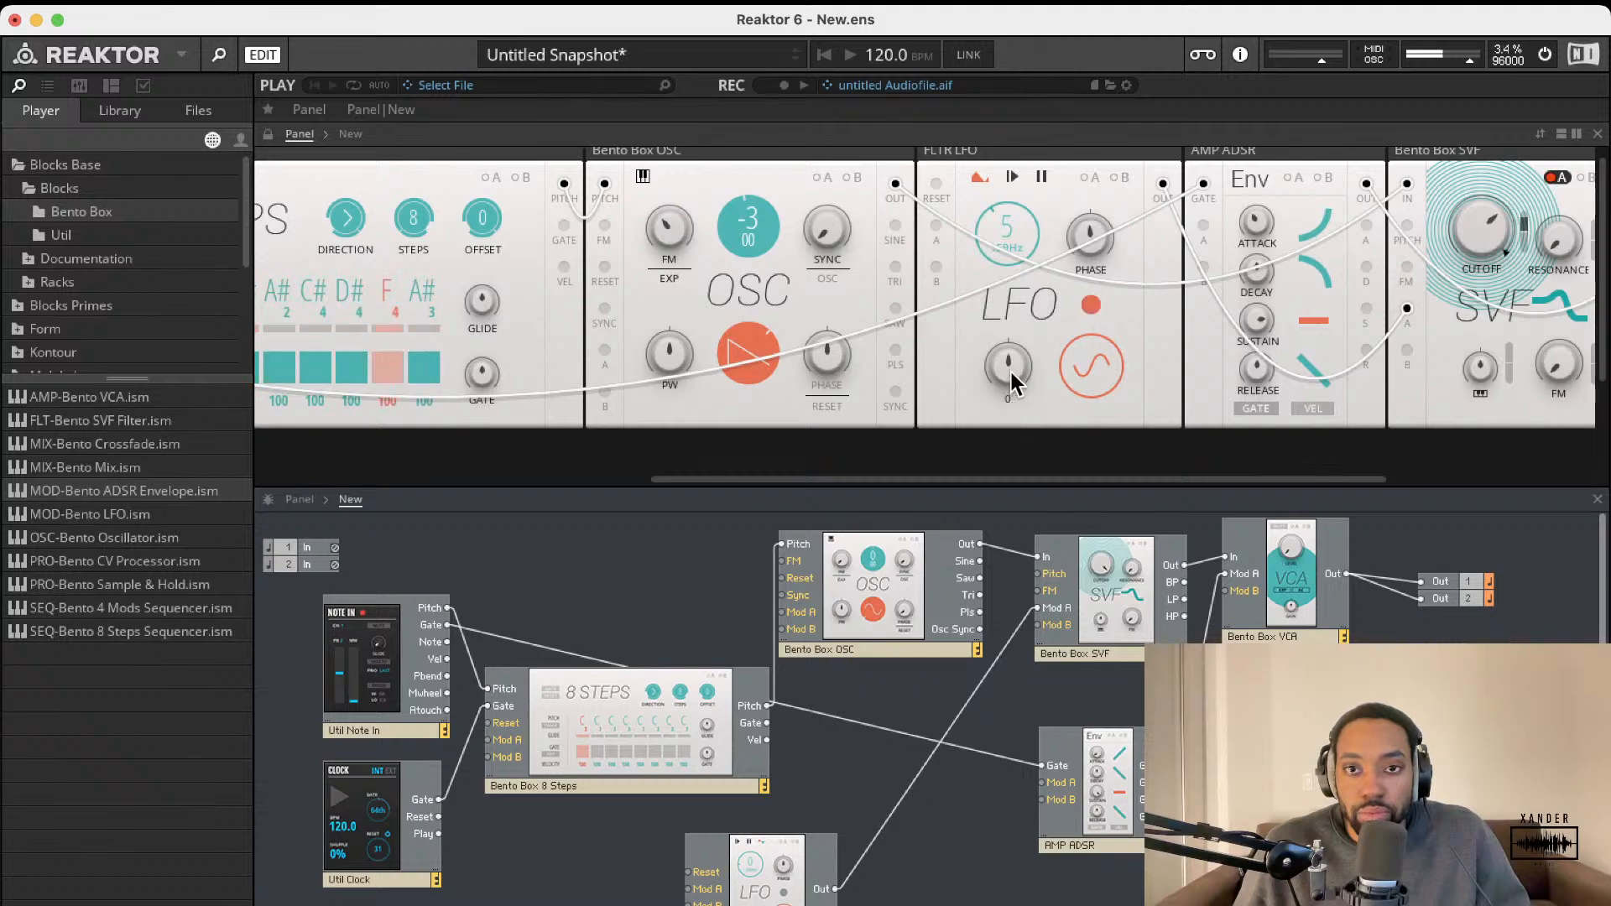
click(1091, 365)
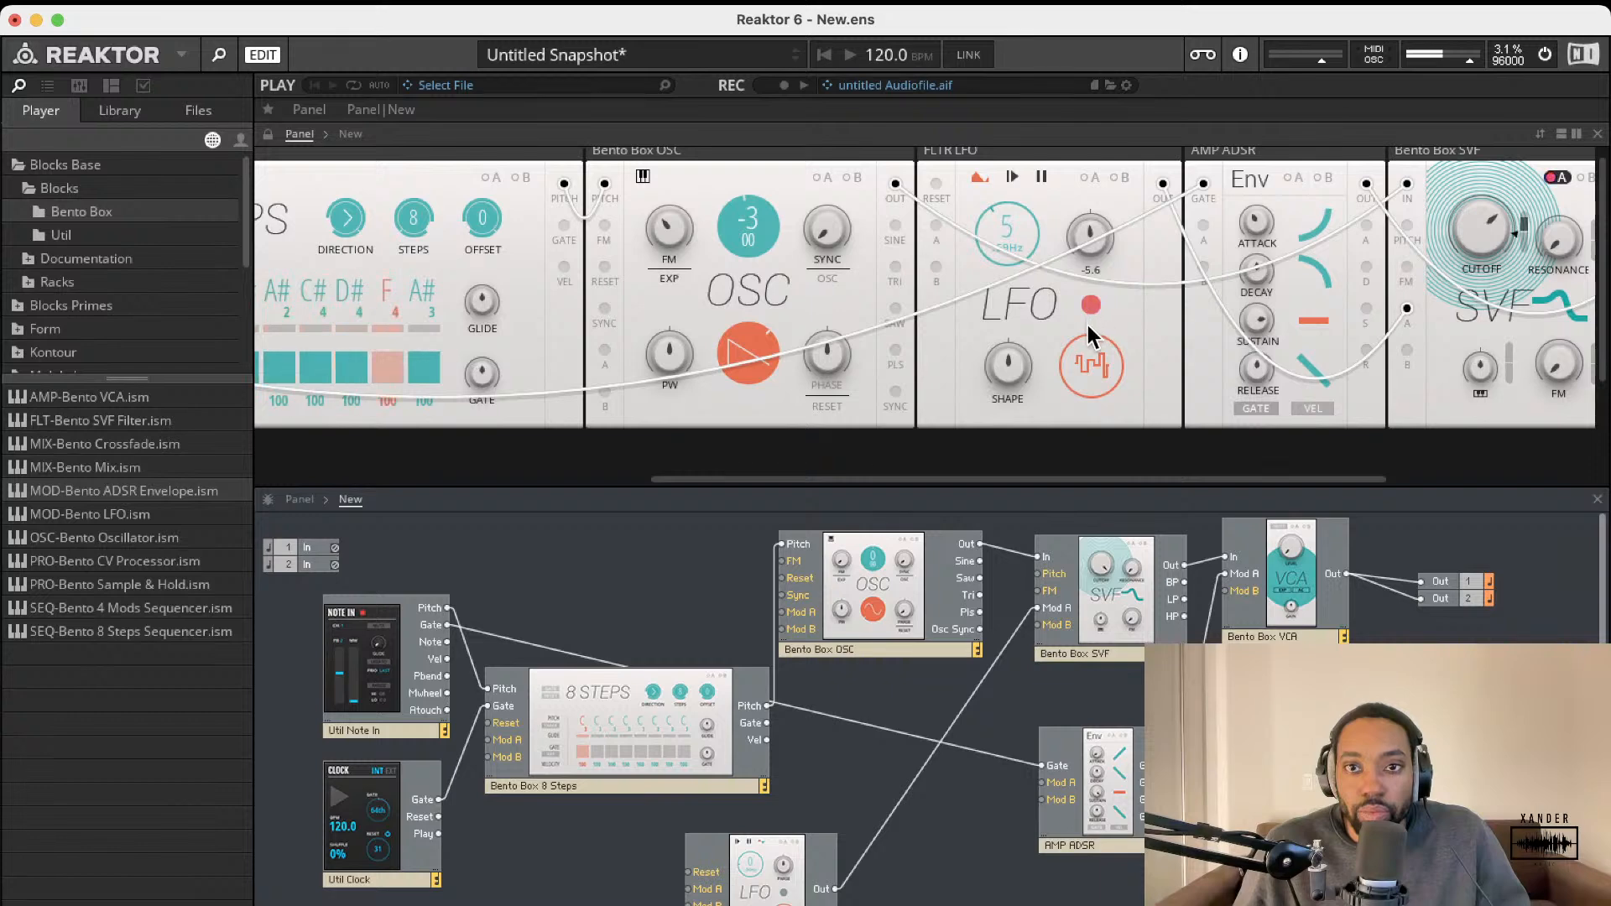
Step: Sweep the SVF cutoff up past about 2.43 kHz and bring it down to a lower frequency
scroll(989, 310, left, 2)
scroll(991, 316, left, 10)
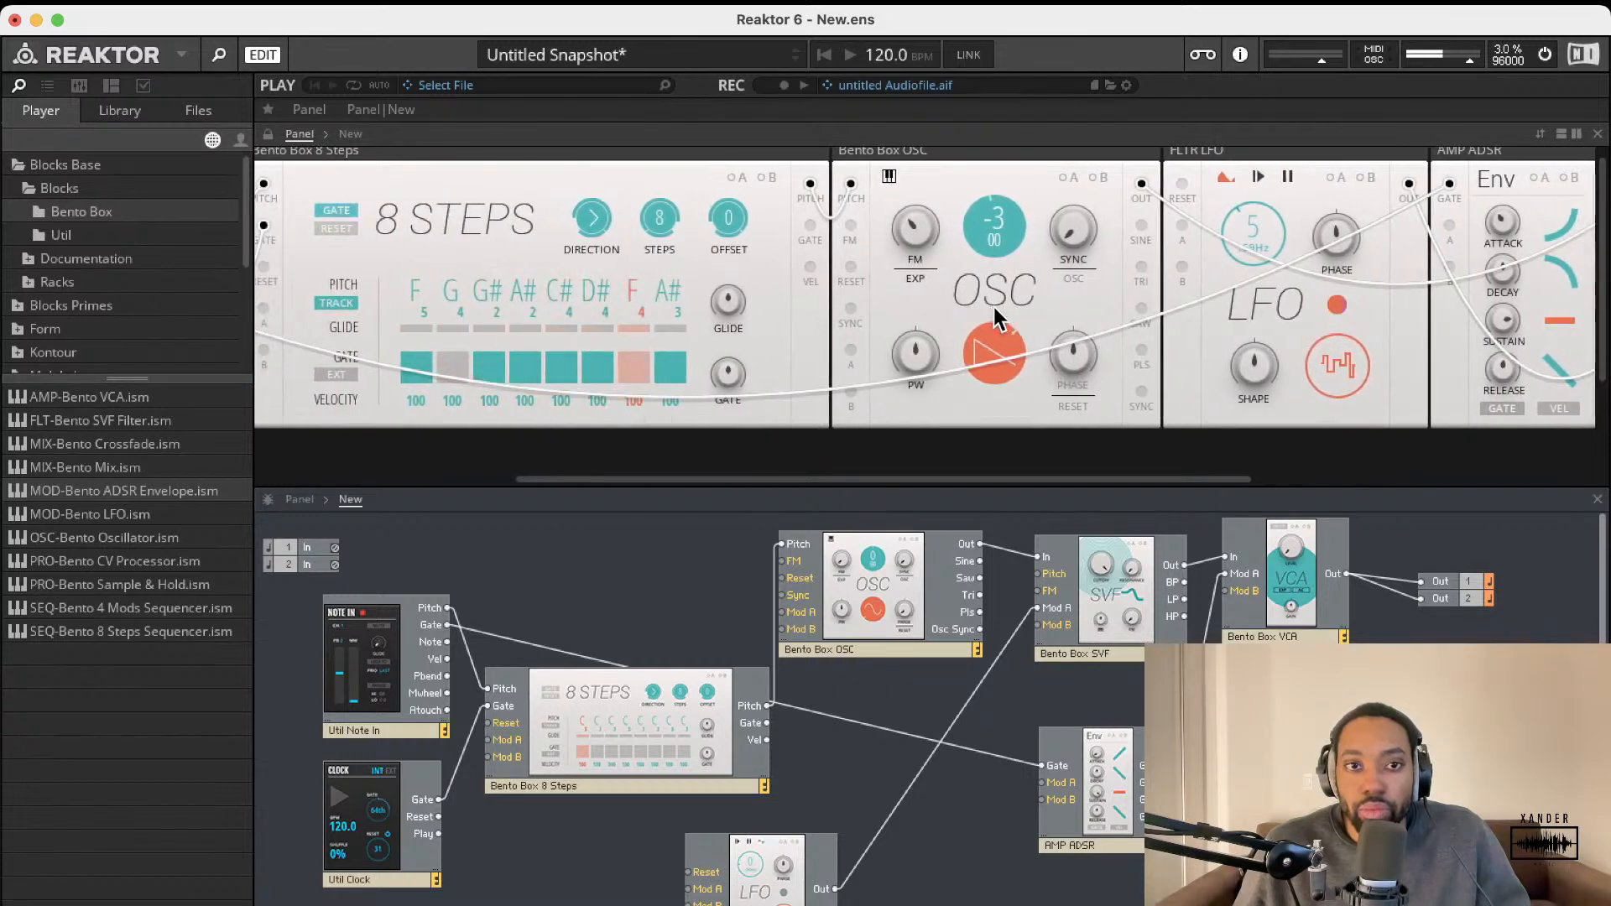
scroll(995, 302, left, 3)
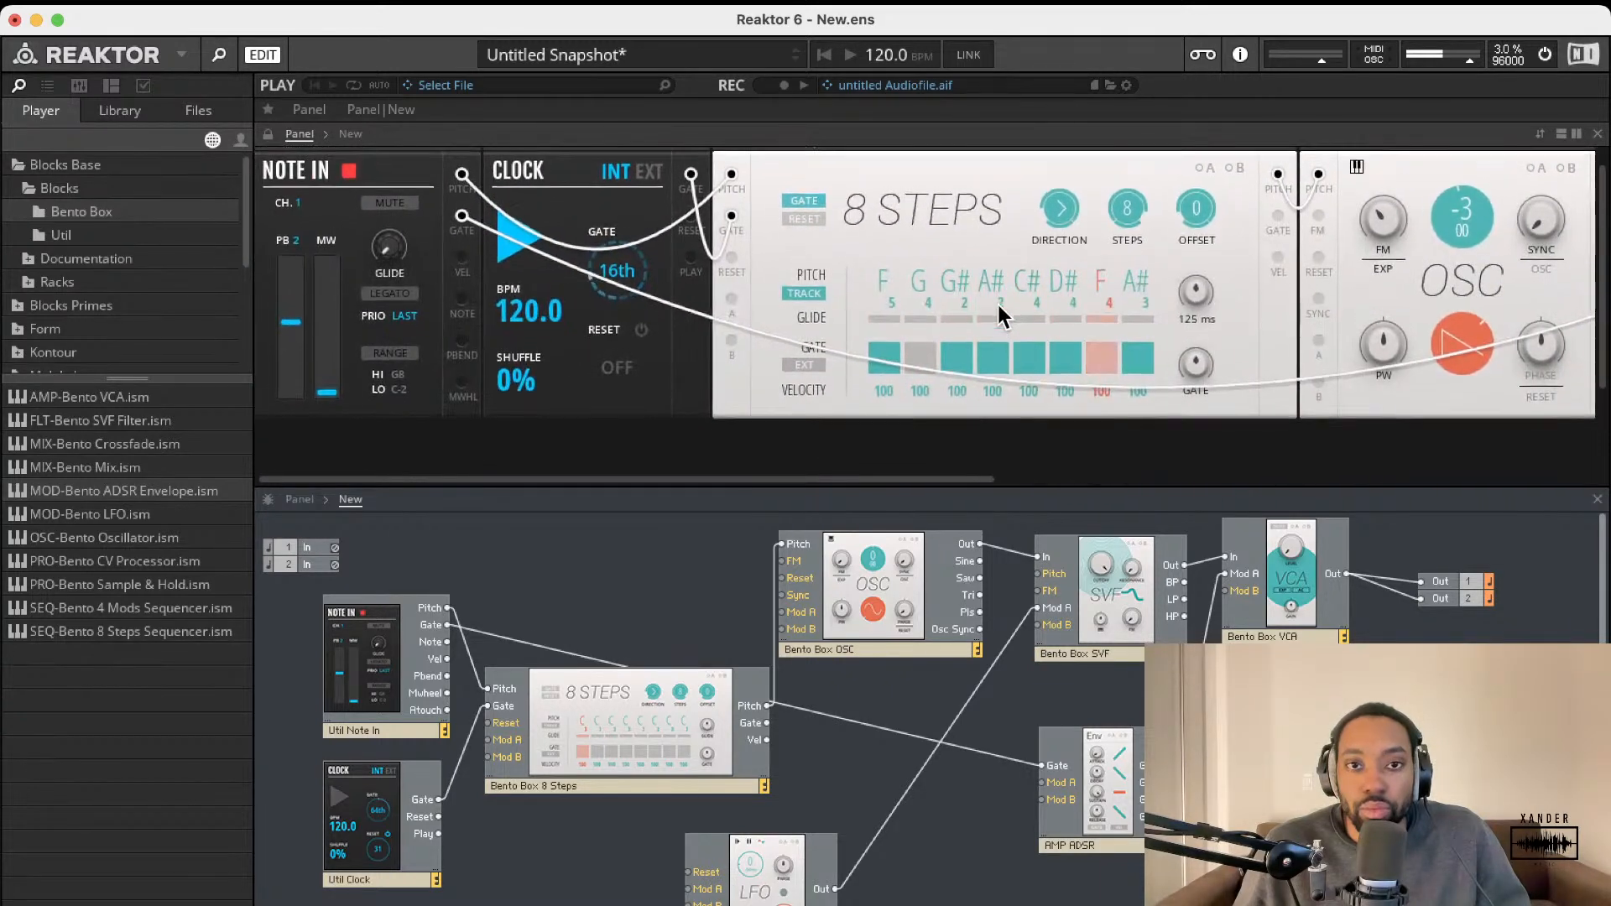
scroll(993, 306, right, 11)
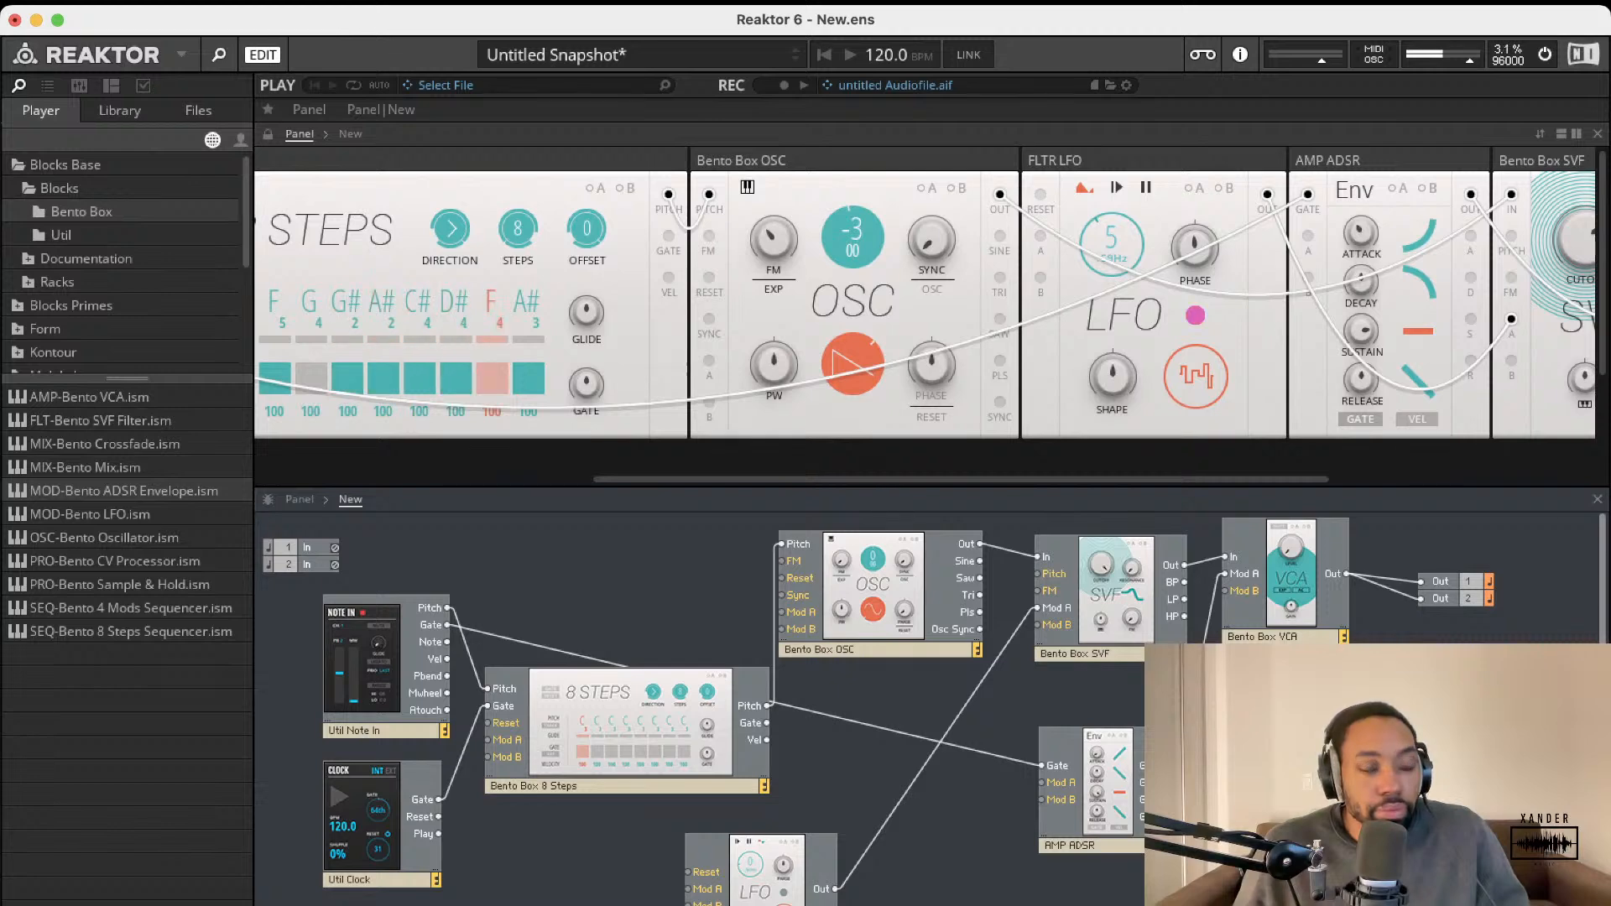
scroll(1400, 434, right, 5)
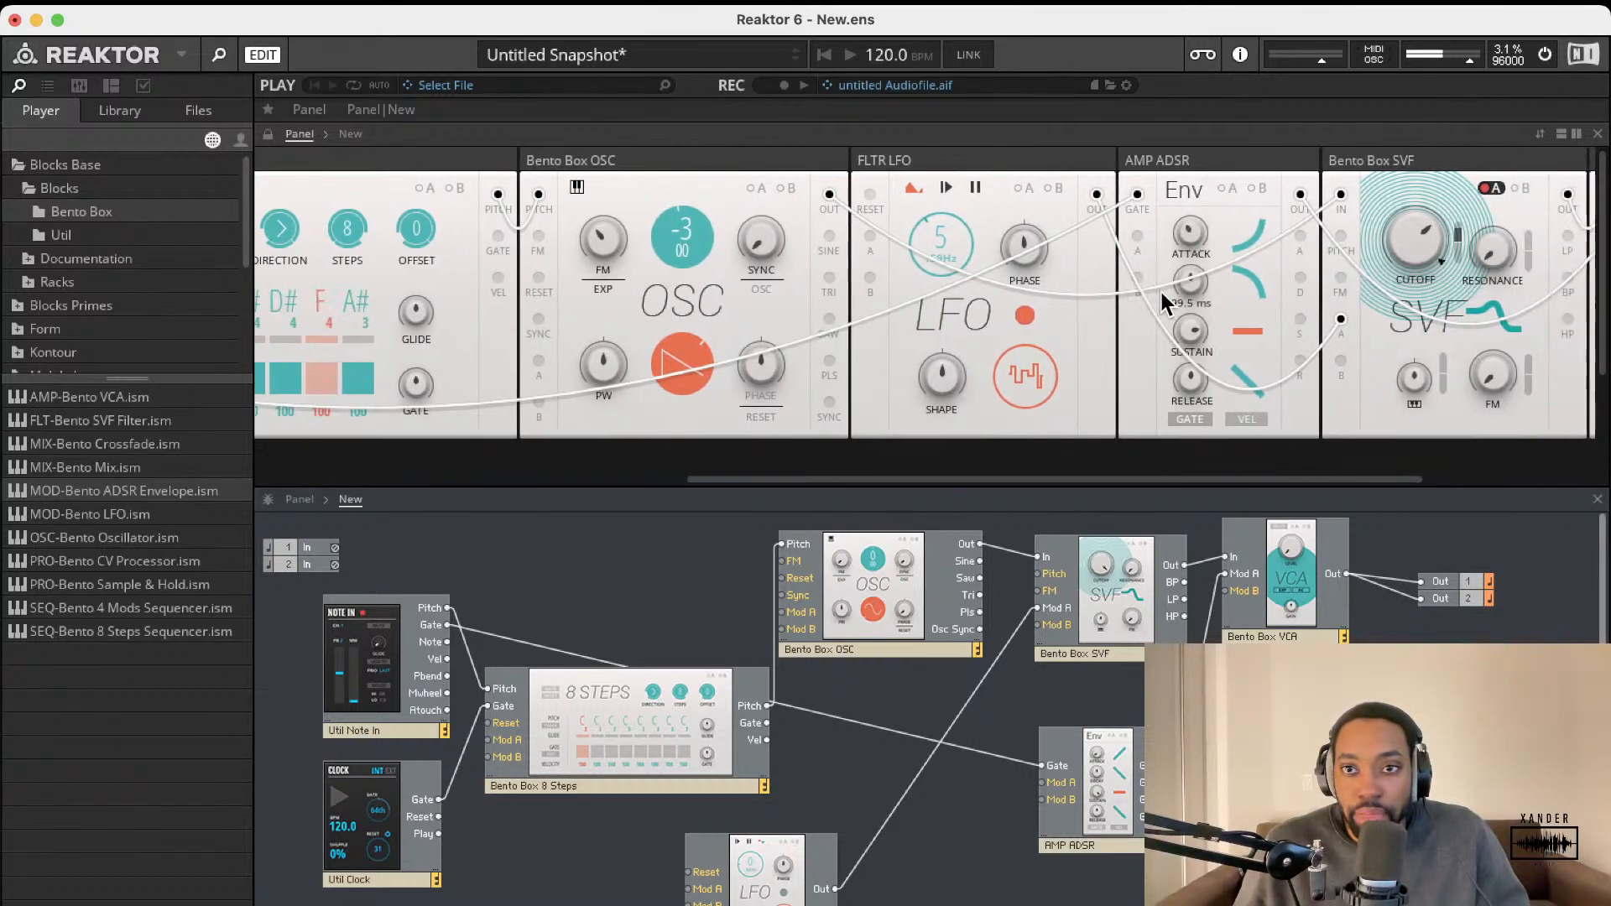
scroll(1409, 256, down, 1)
mouse_move(1377, 248)
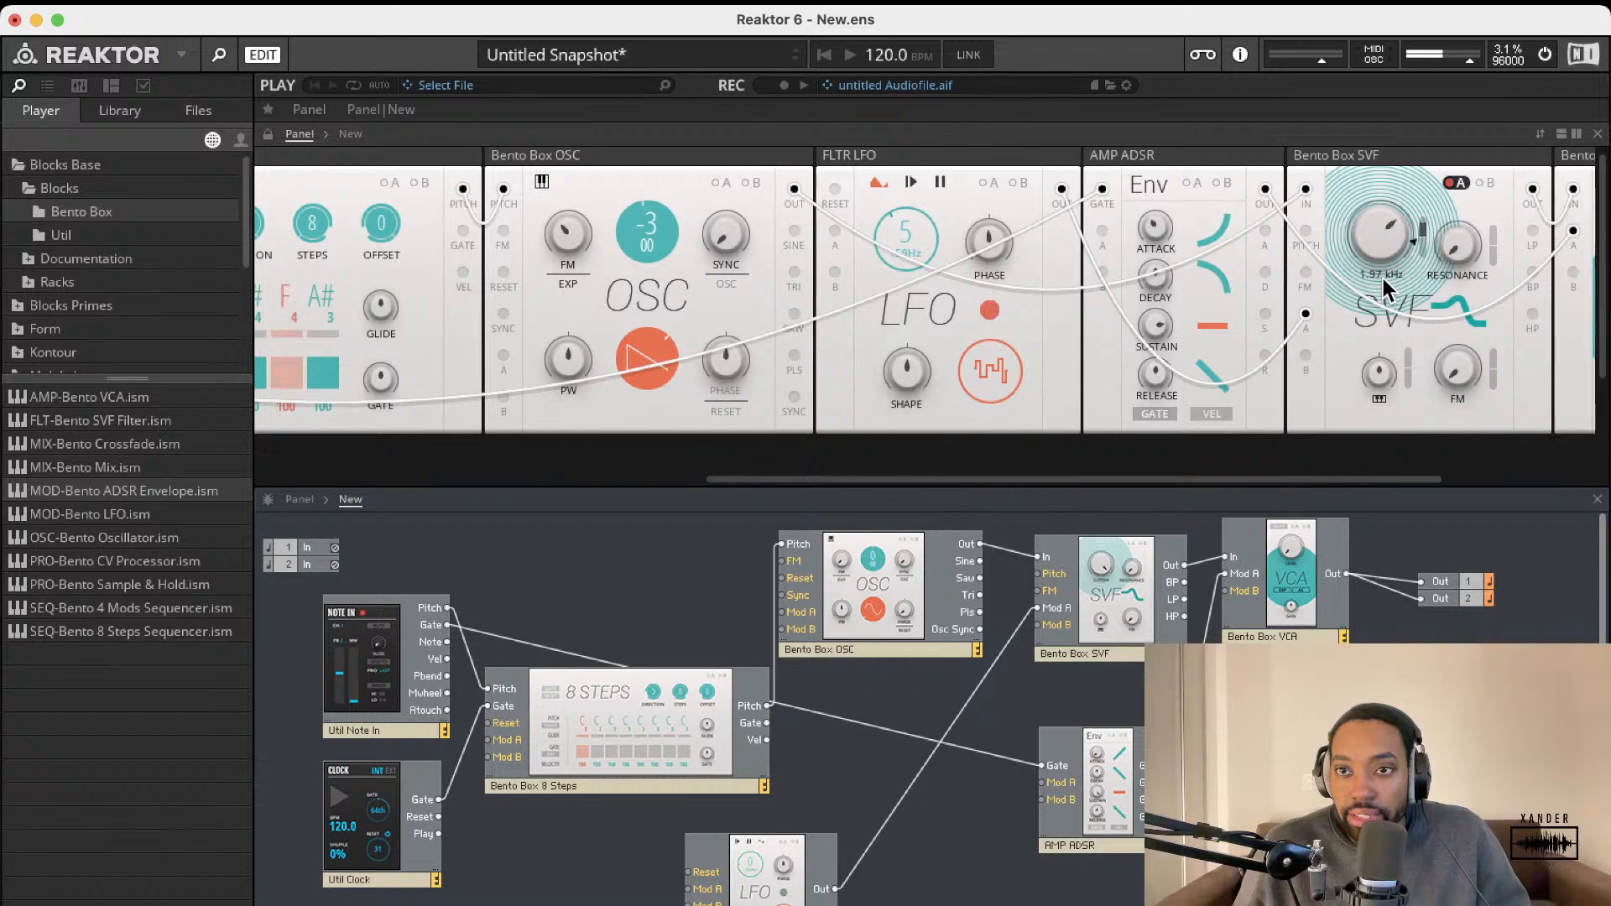
mouse_move(1383, 281)
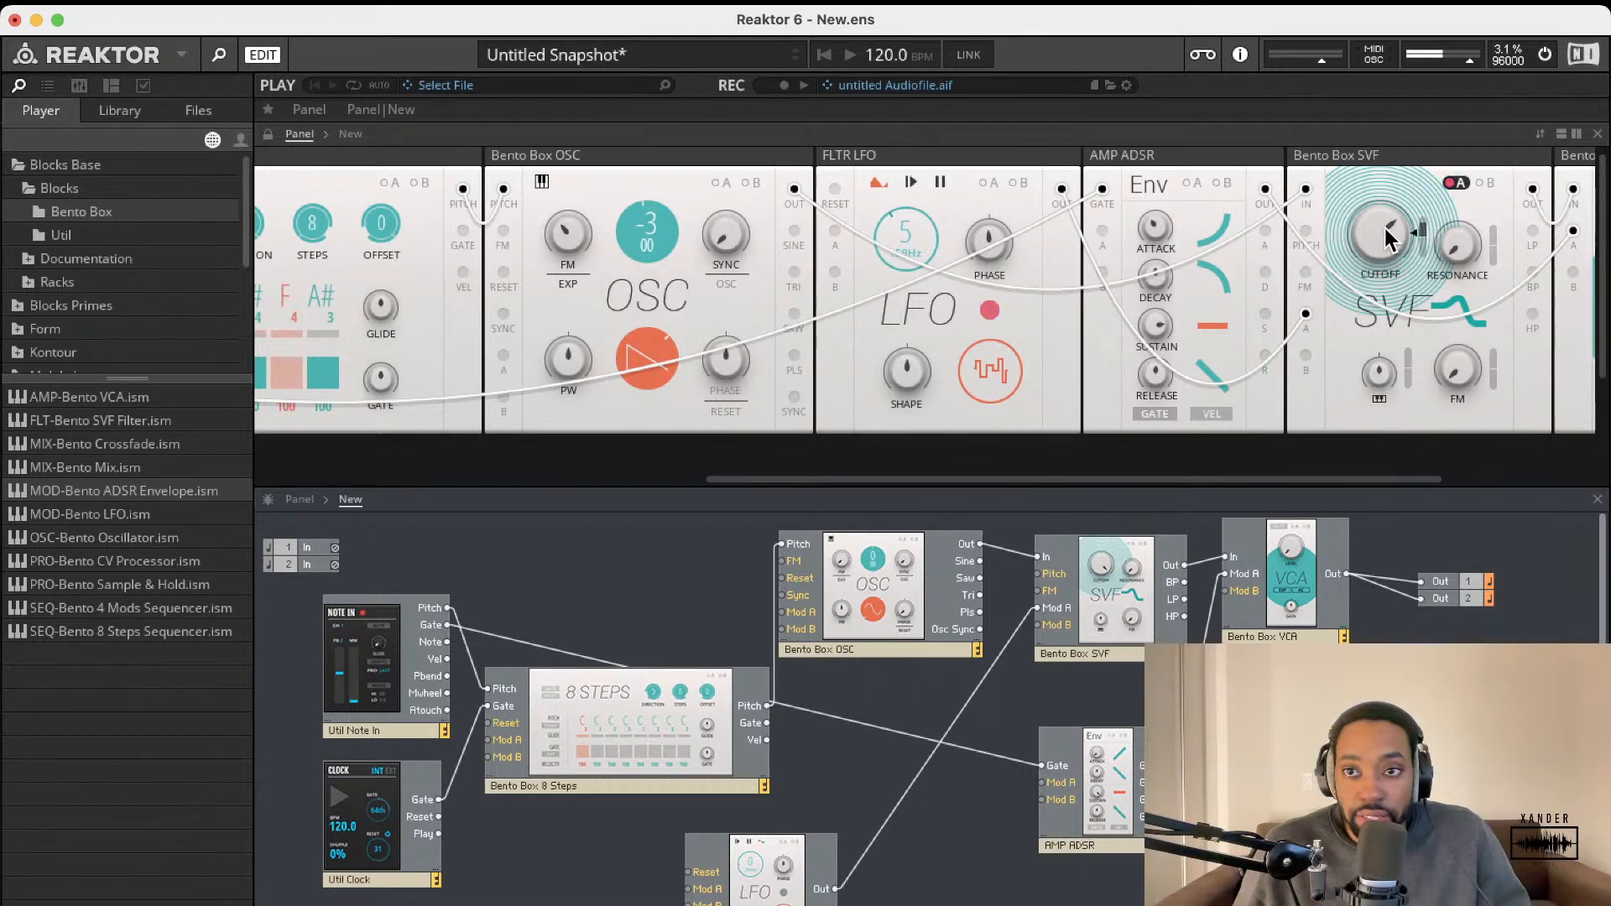
drag(1385, 228, 1388, 228)
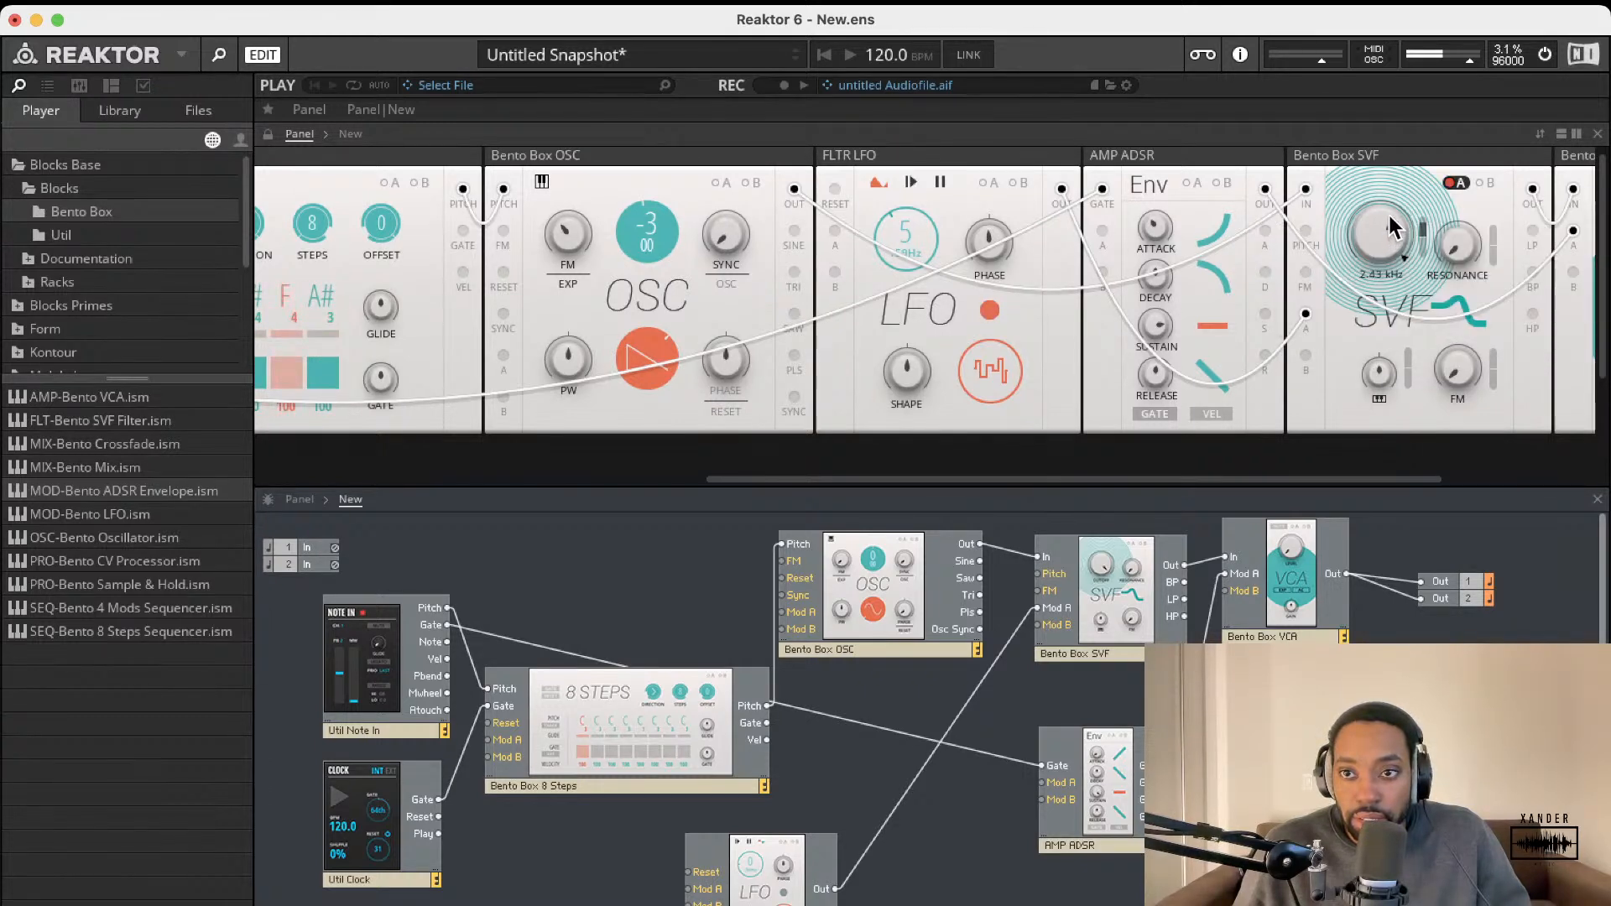
drag(1391, 143, 1371, 199)
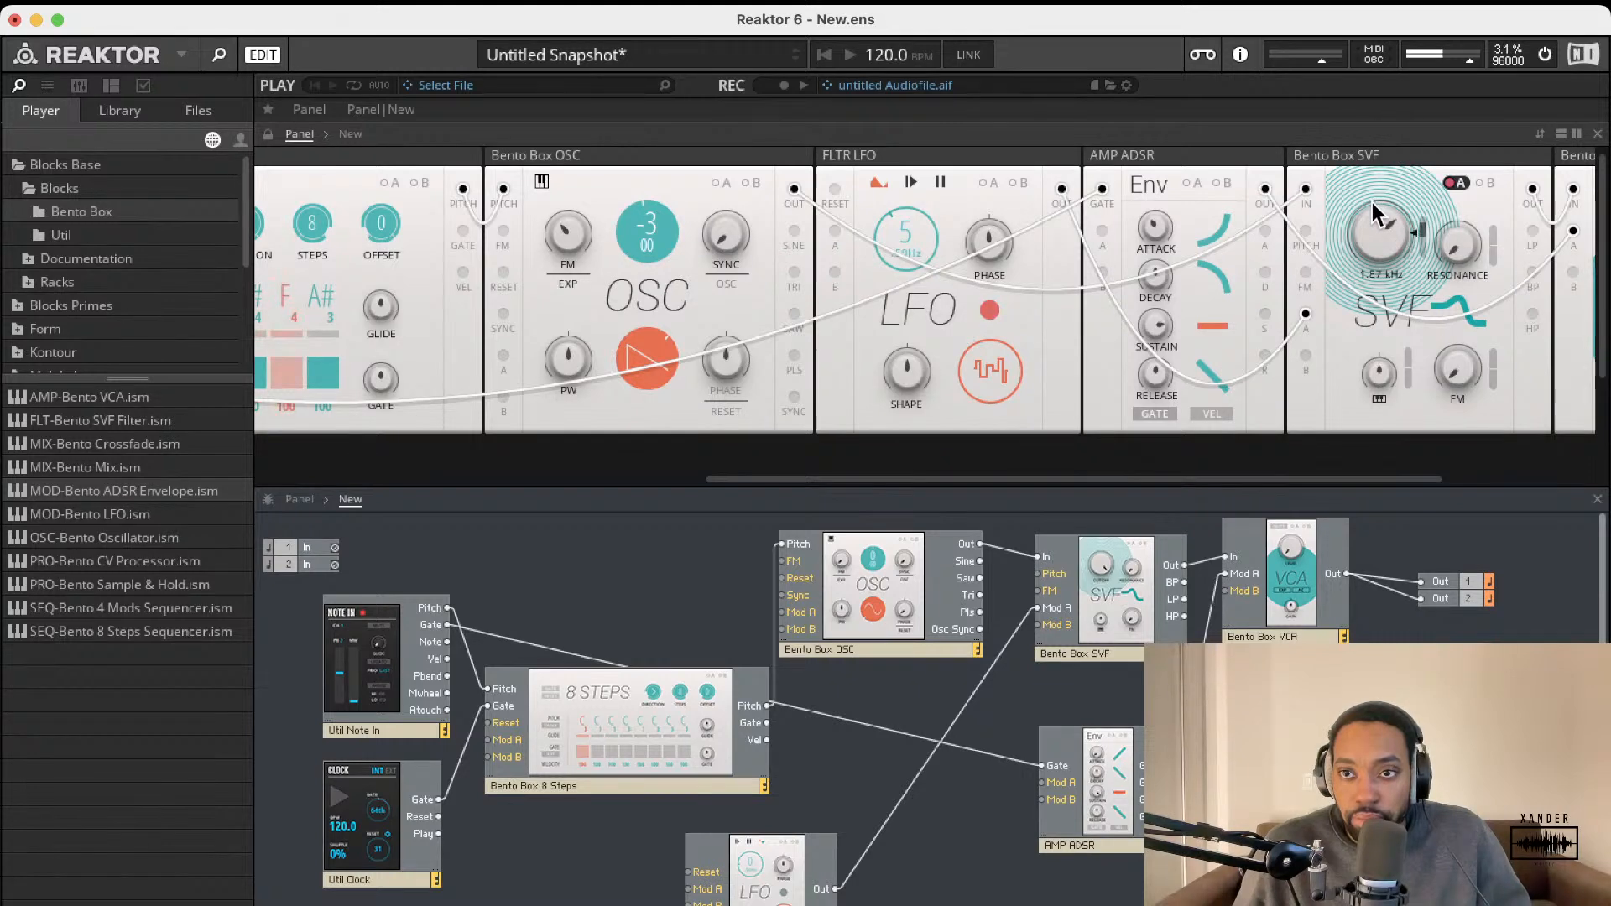
drag(1380, 359, 1380, 329)
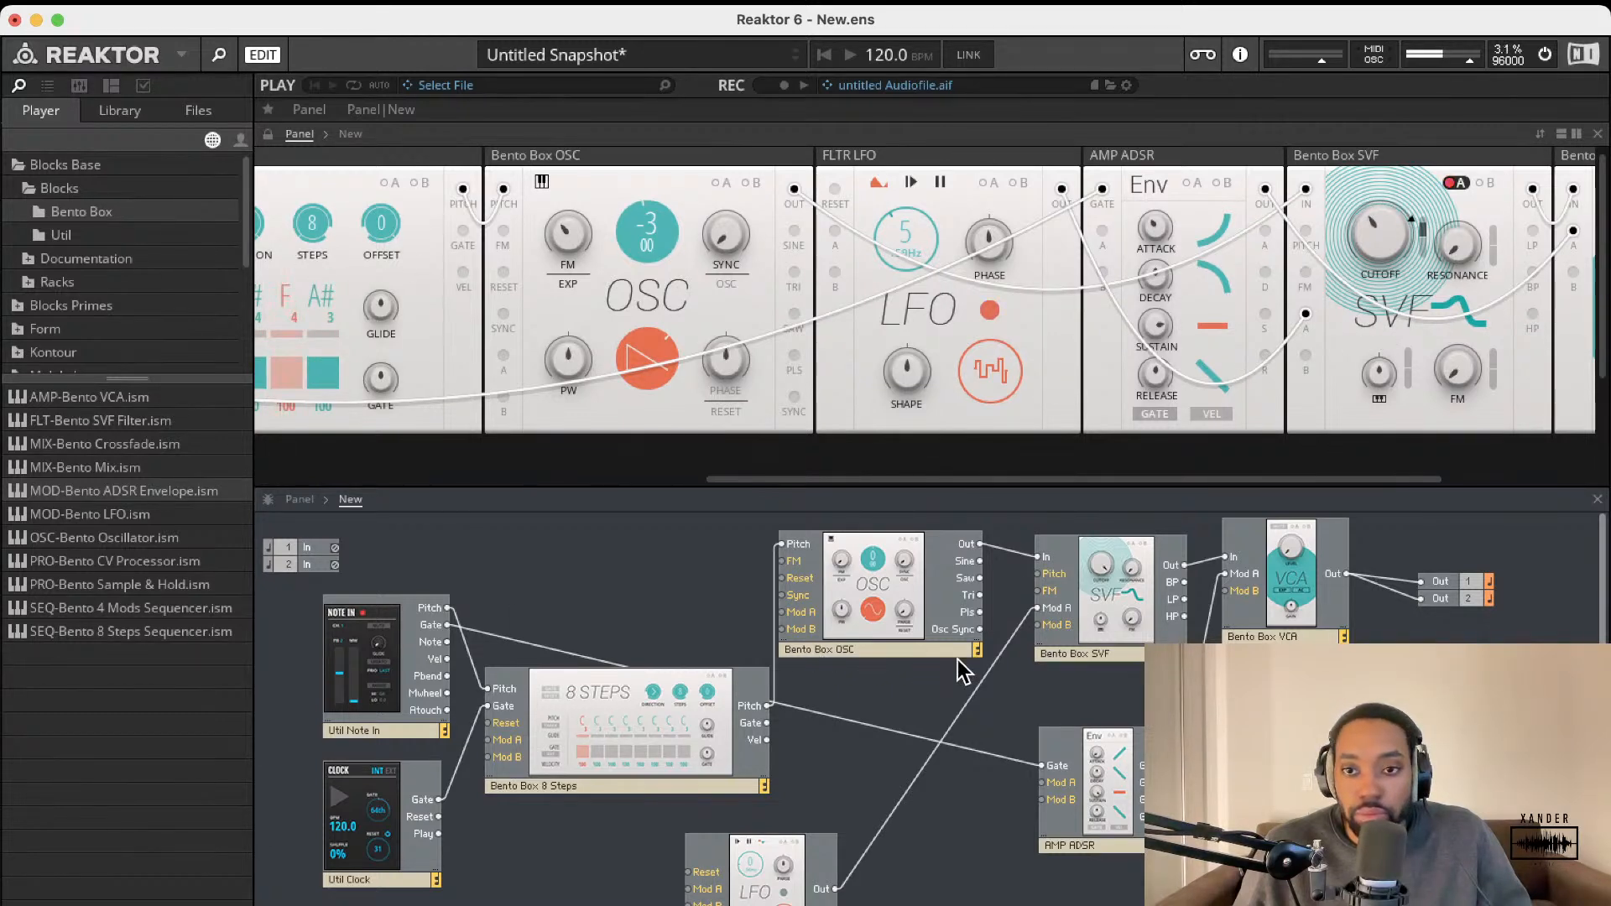
Step: Select all the connected blocks in the structure and shift them together slightly to the left
click(498, 689)
drag(498, 690, 391, 570)
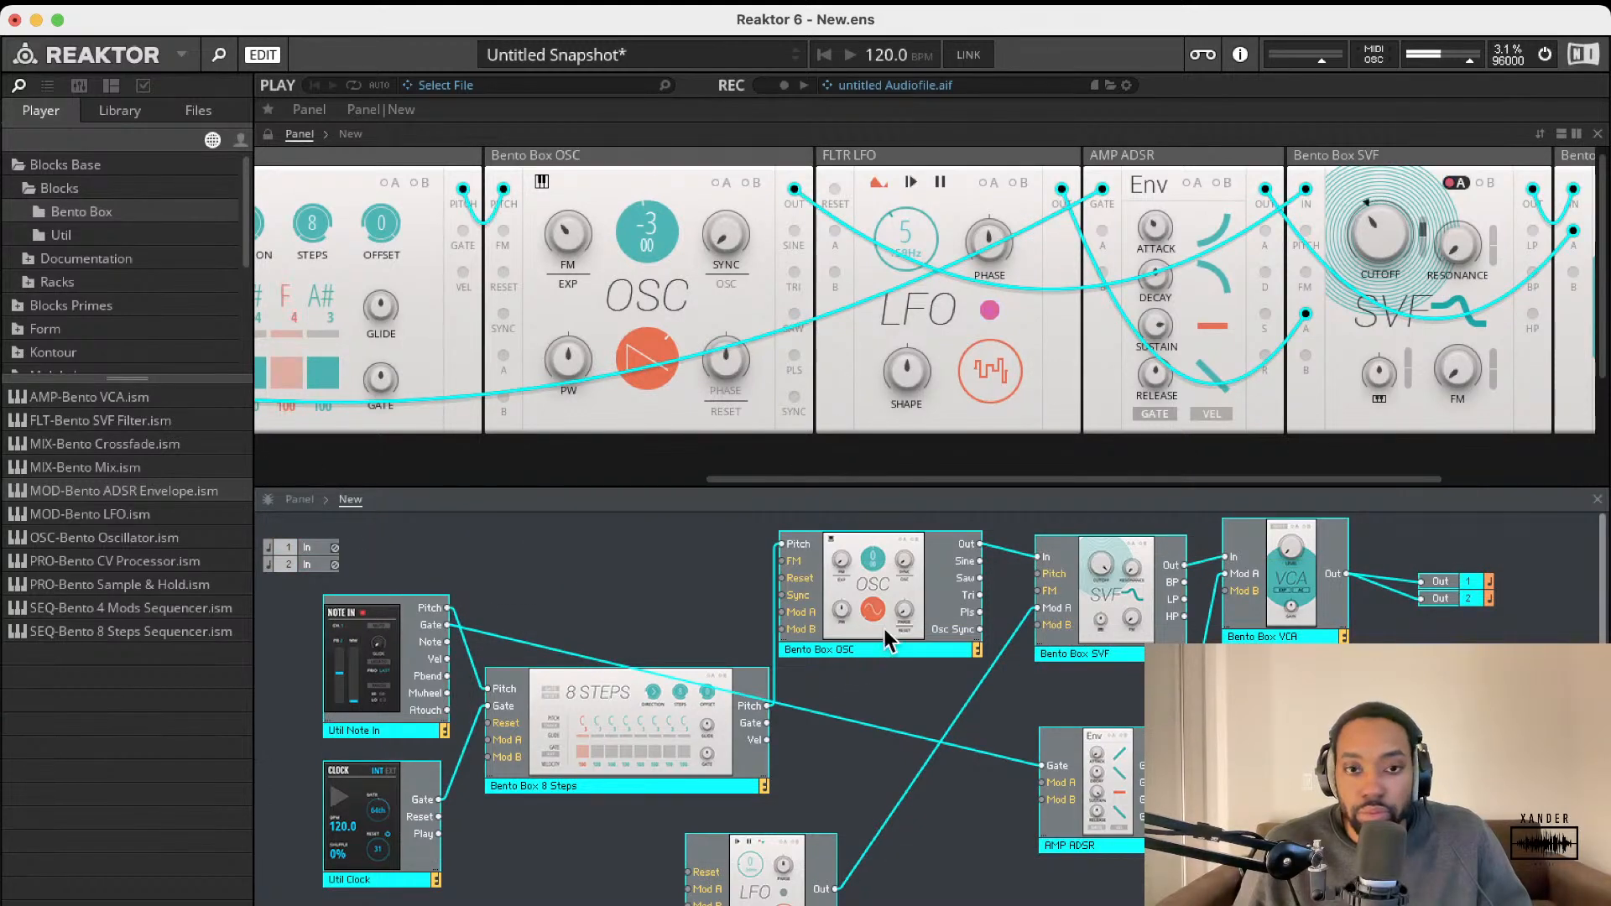
drag(878, 598, 837, 589)
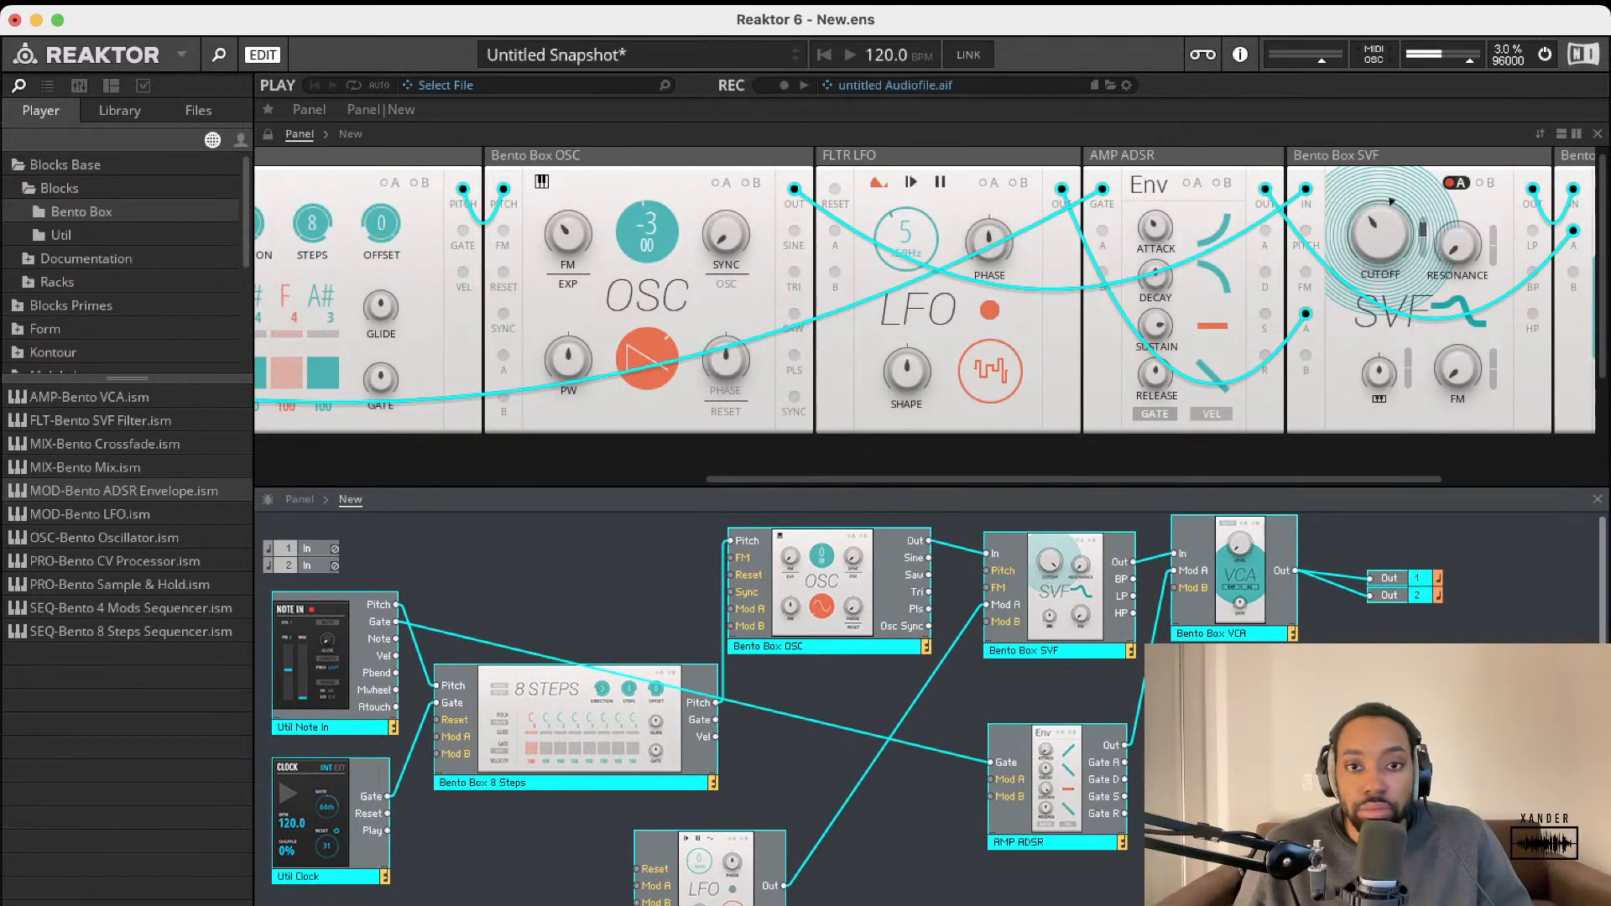
click(888, 806)
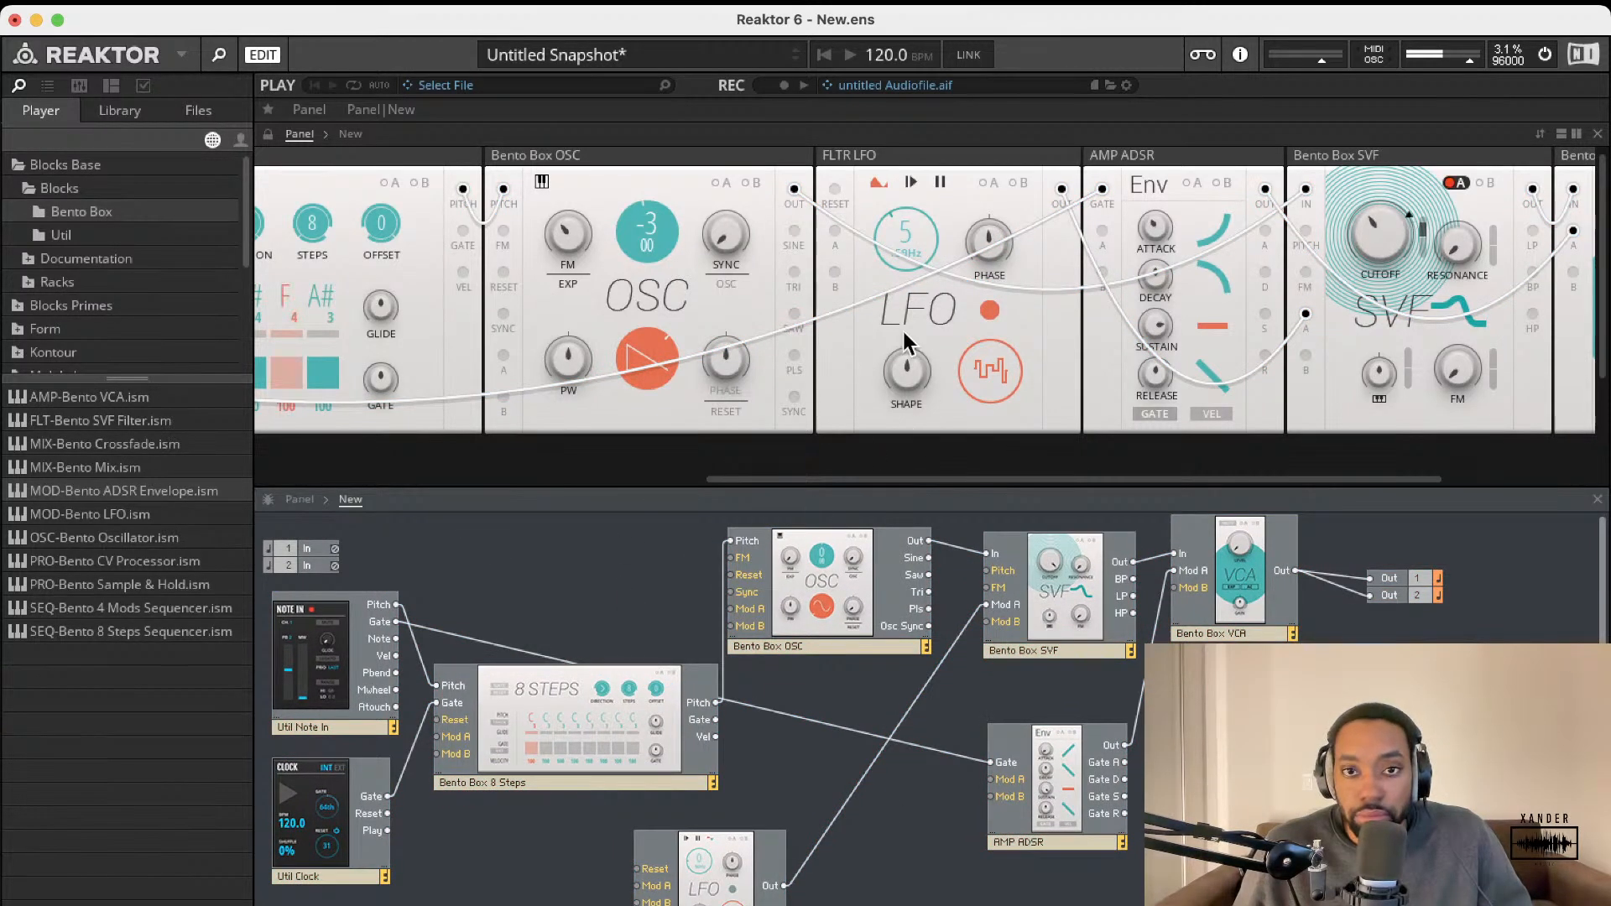
Step: Switch the audio engine off and turn it back on
scroll(1028, 272, right, 5)
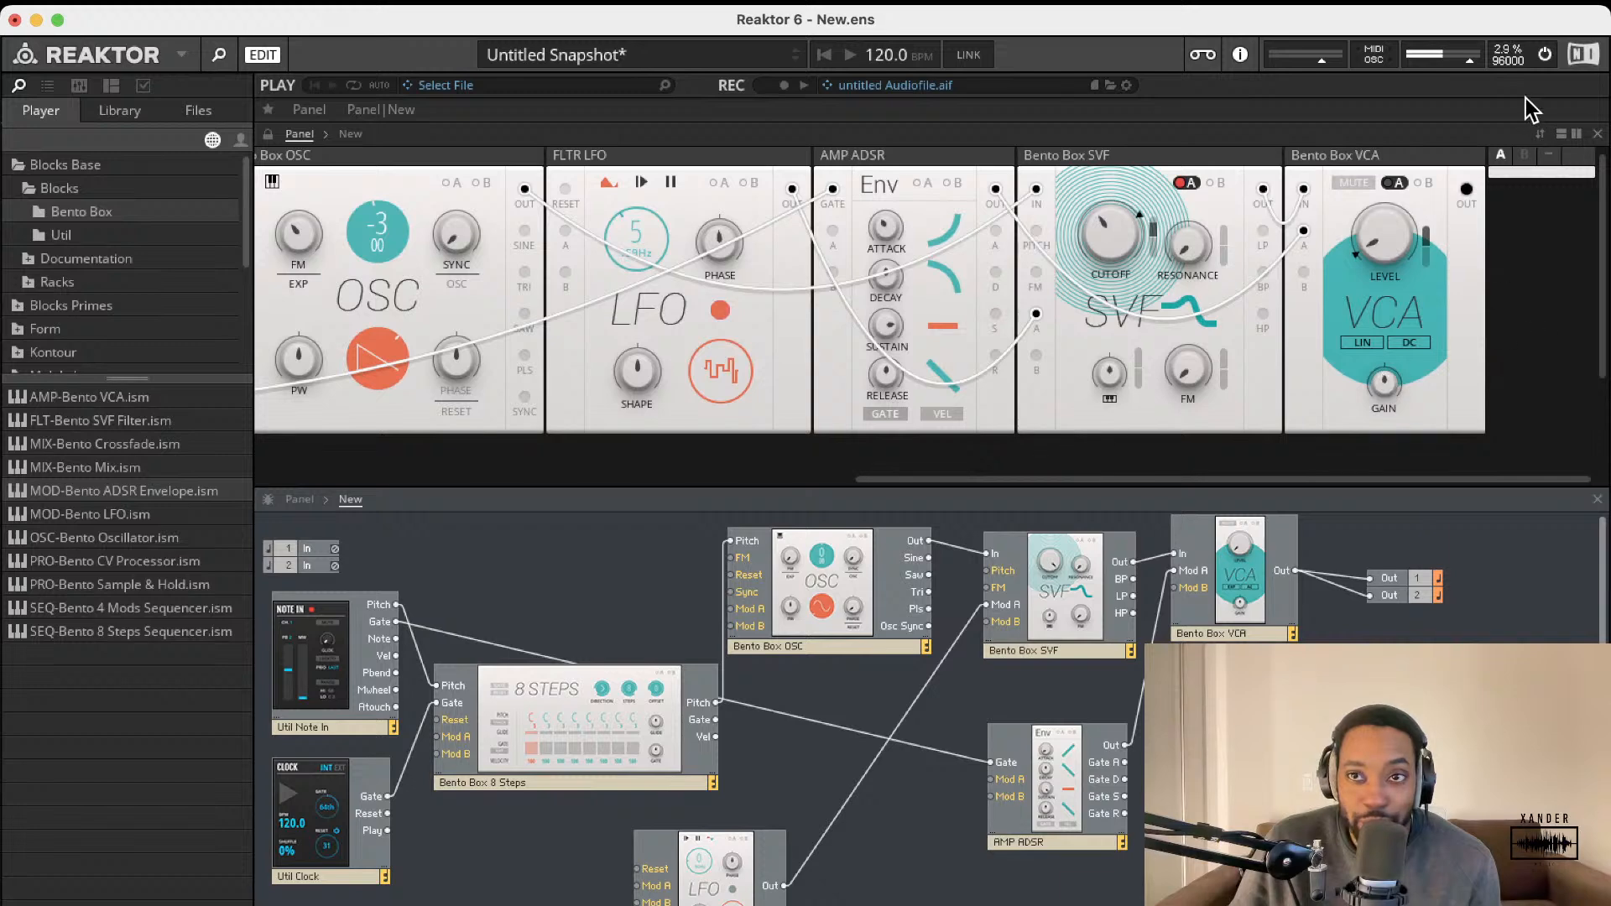
click(1545, 55)
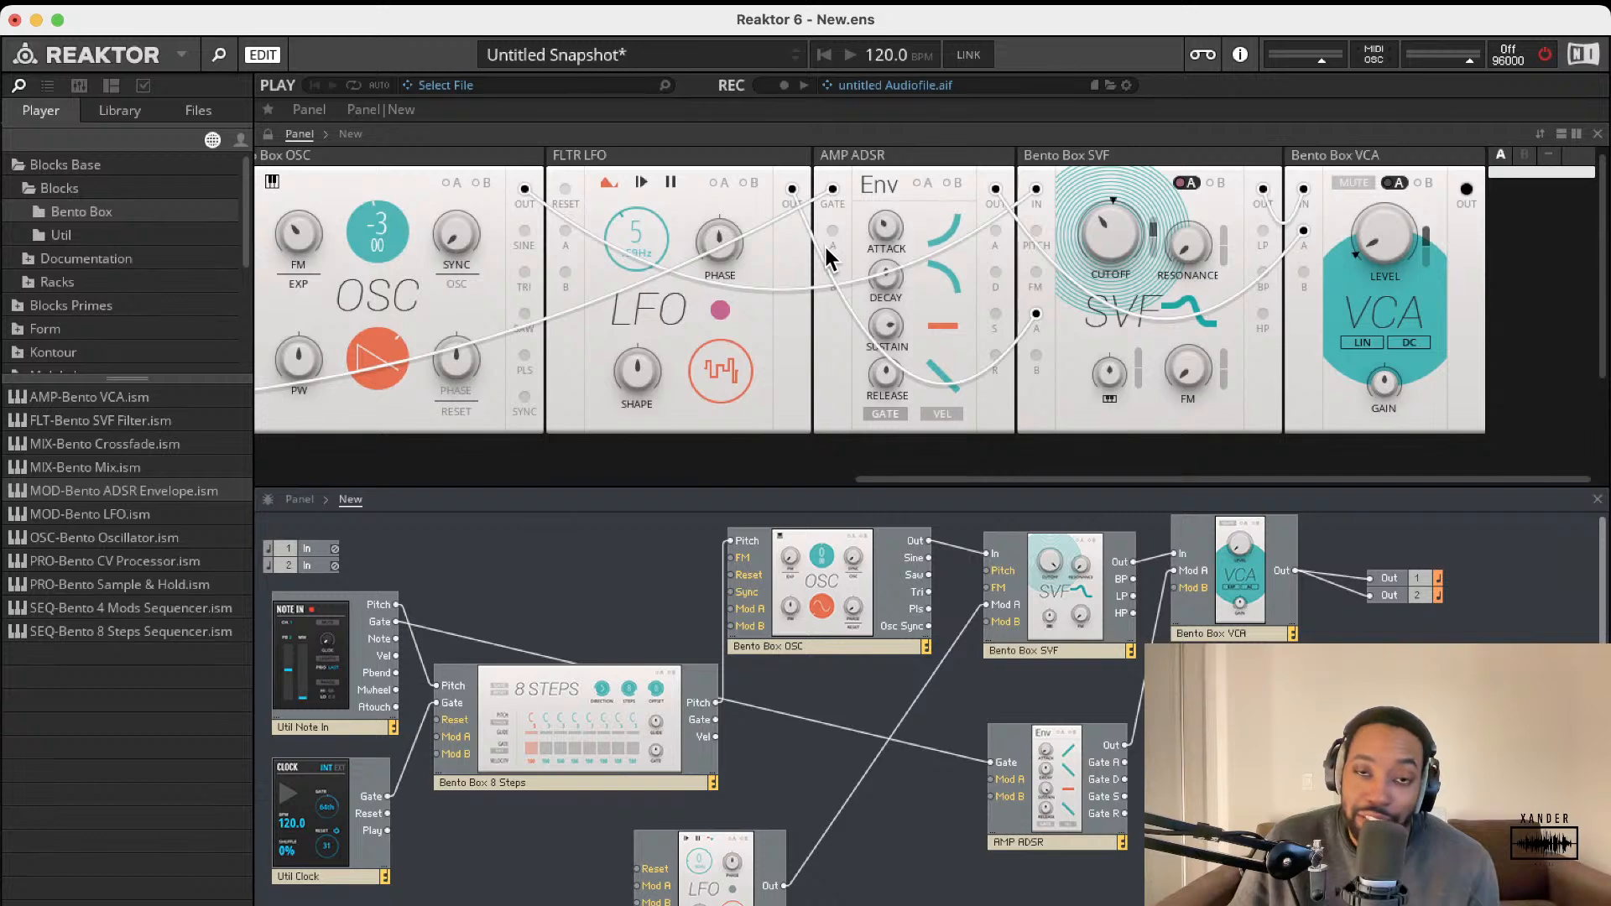
scroll(824, 244, down, 3)
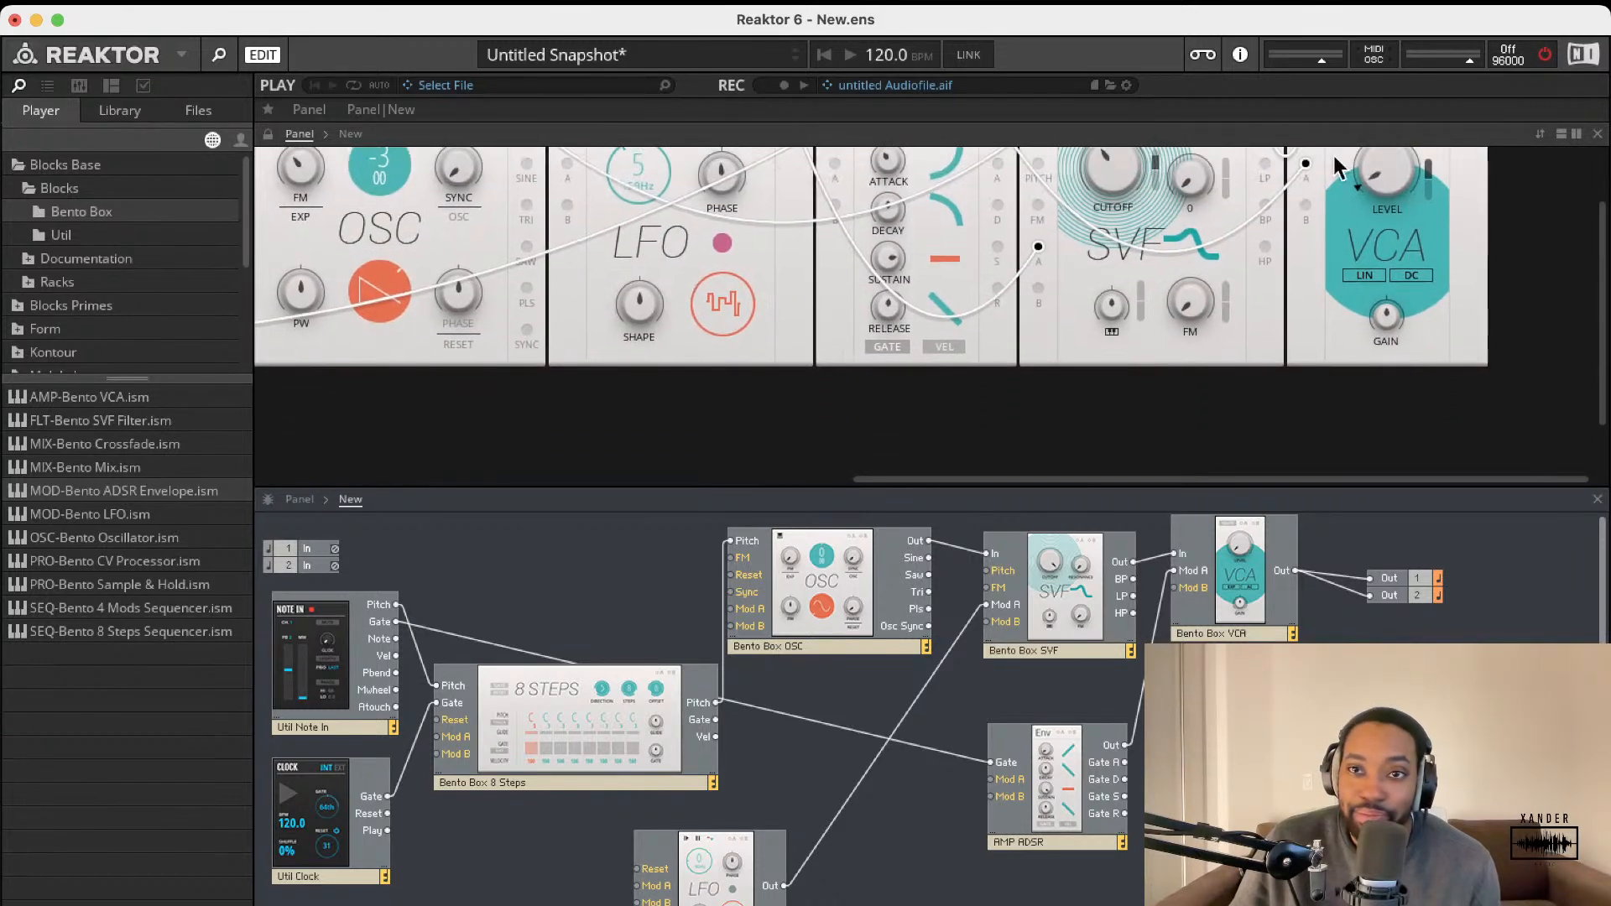
click(1543, 55)
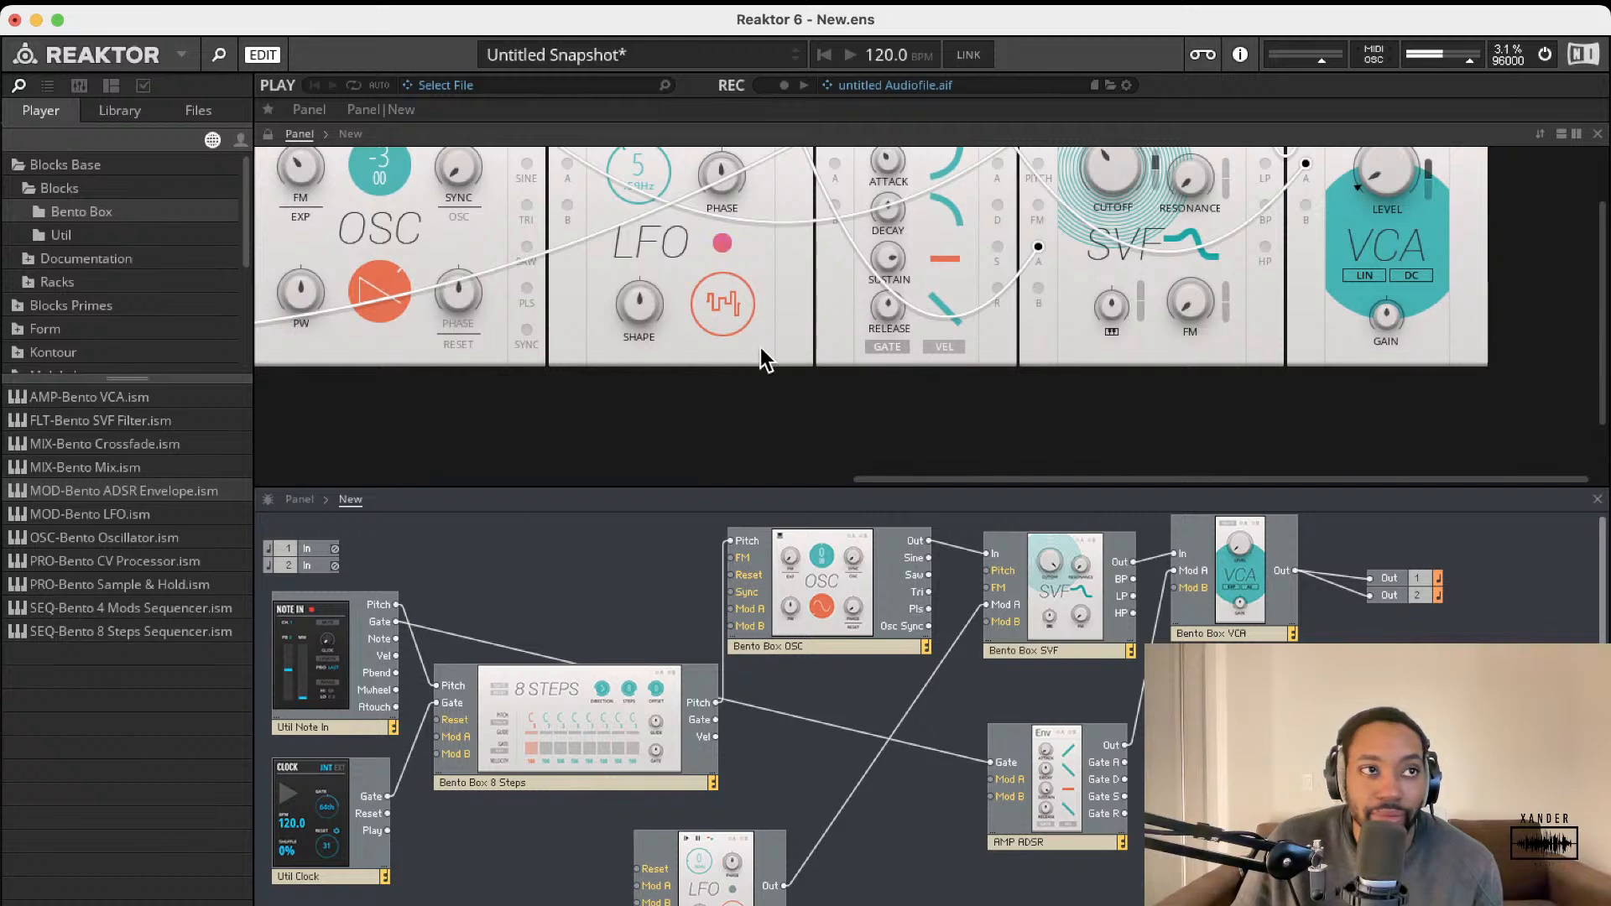
scroll(923, 373, up, 3)
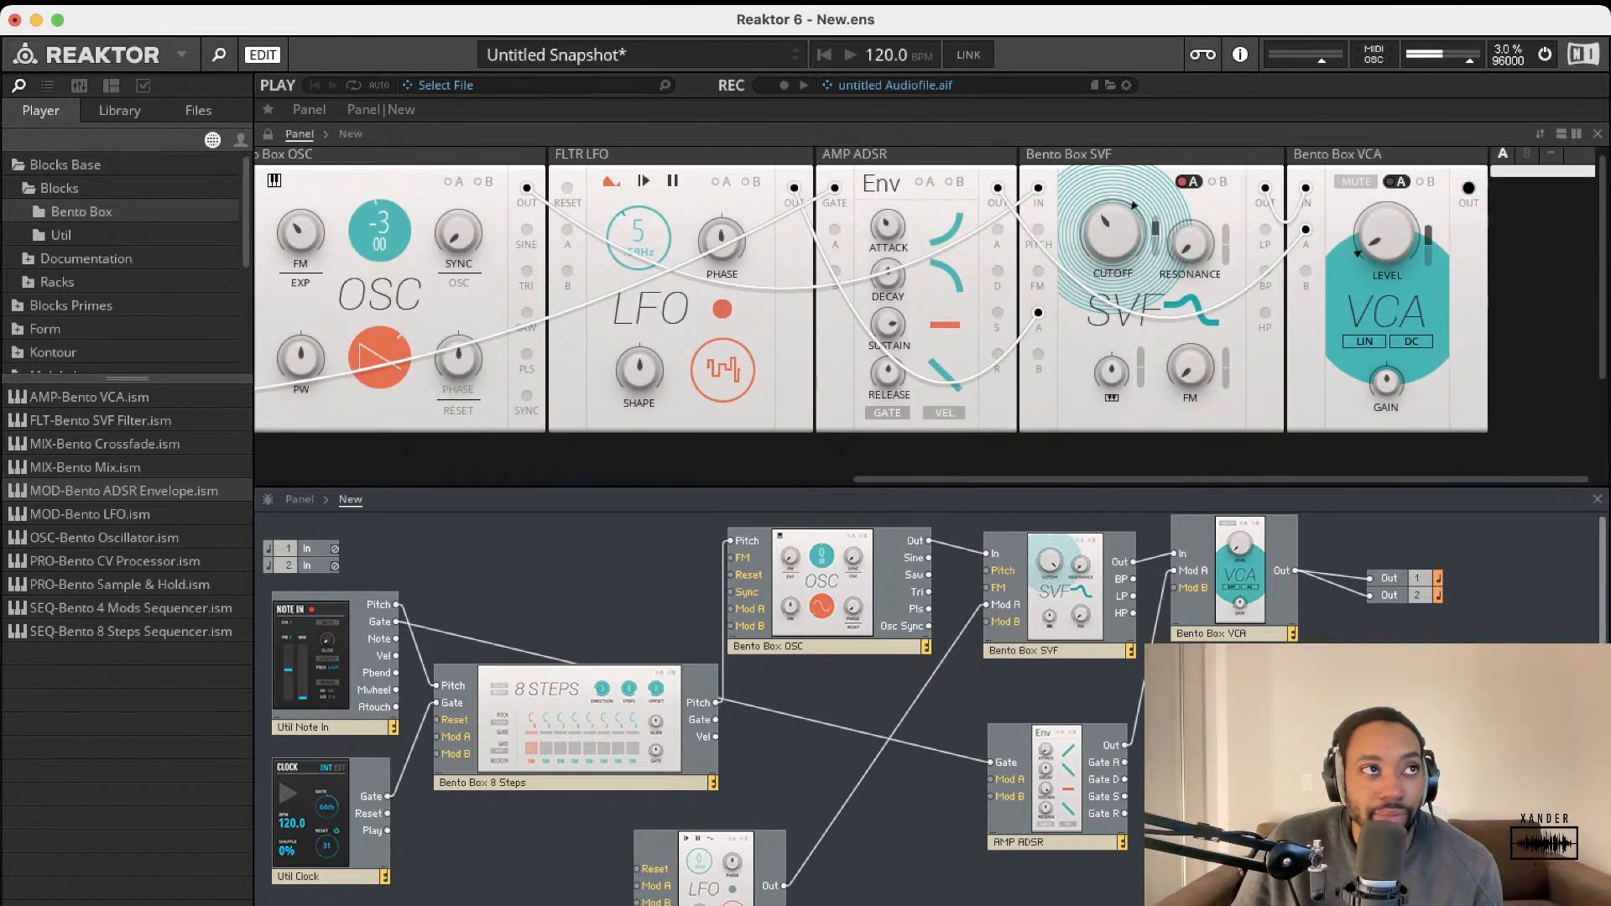
Step: Try to move the FLTR LFO block between the AMP ADSR and Bento Box SVF blocks in the panel rack
scroll(819, 478, left, 5)
scroll(817, 459, left, 5)
scroll(817, 460, right, 4)
scroll(814, 458, right, 8)
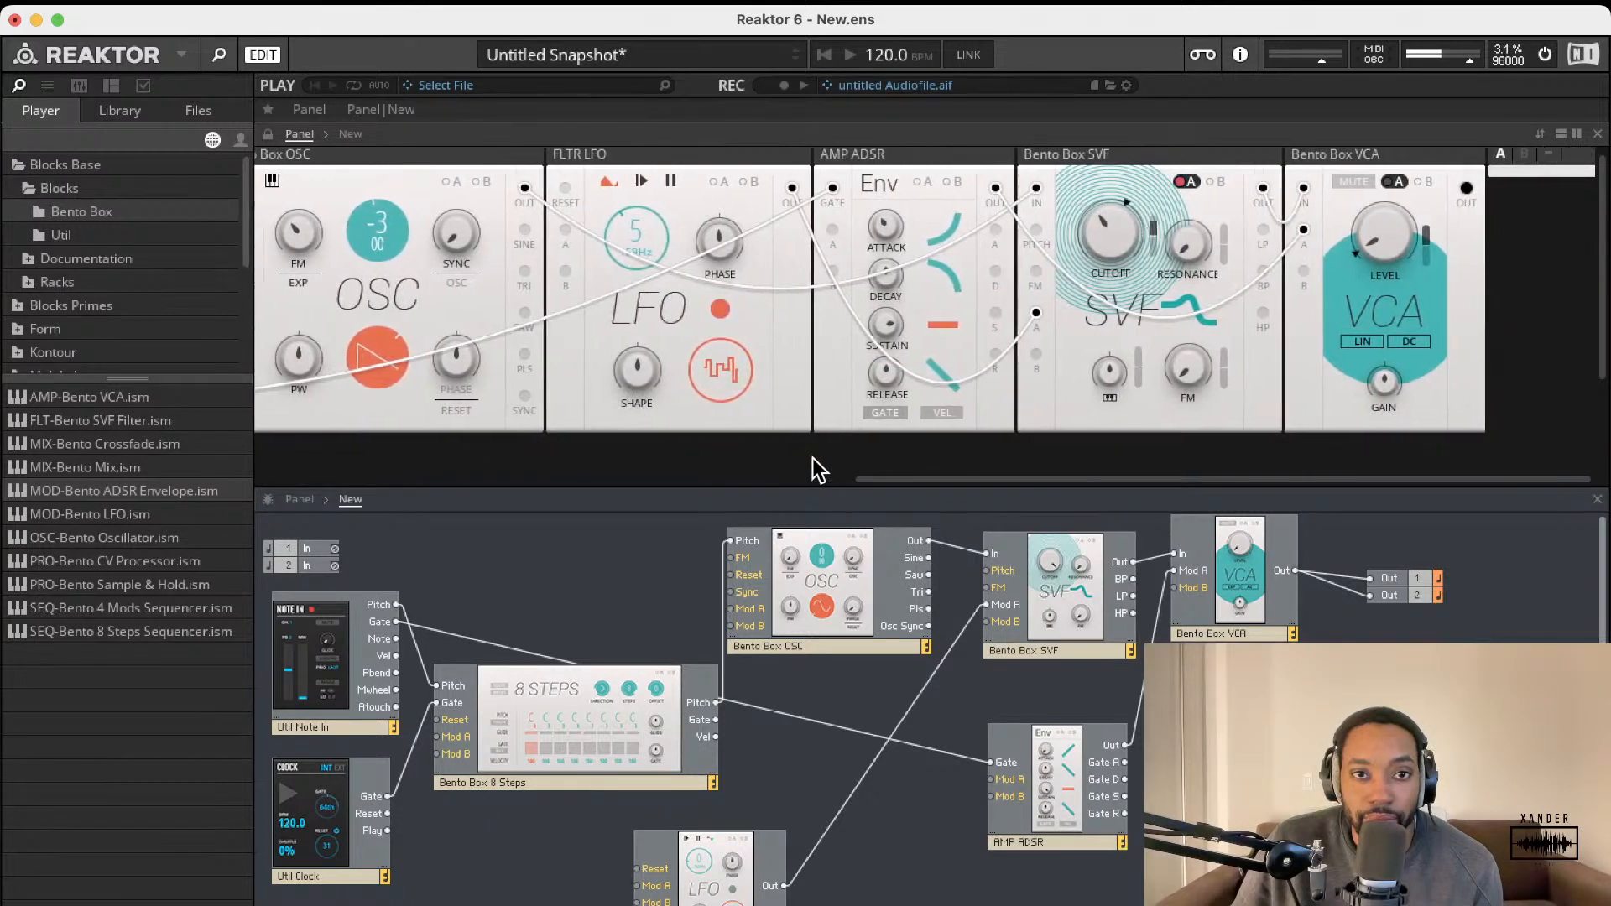
scroll(812, 458, left, 1)
drag(632, 160, 973, 160)
drag(768, 155, 990, 166)
drag(760, 158, 1022, 172)
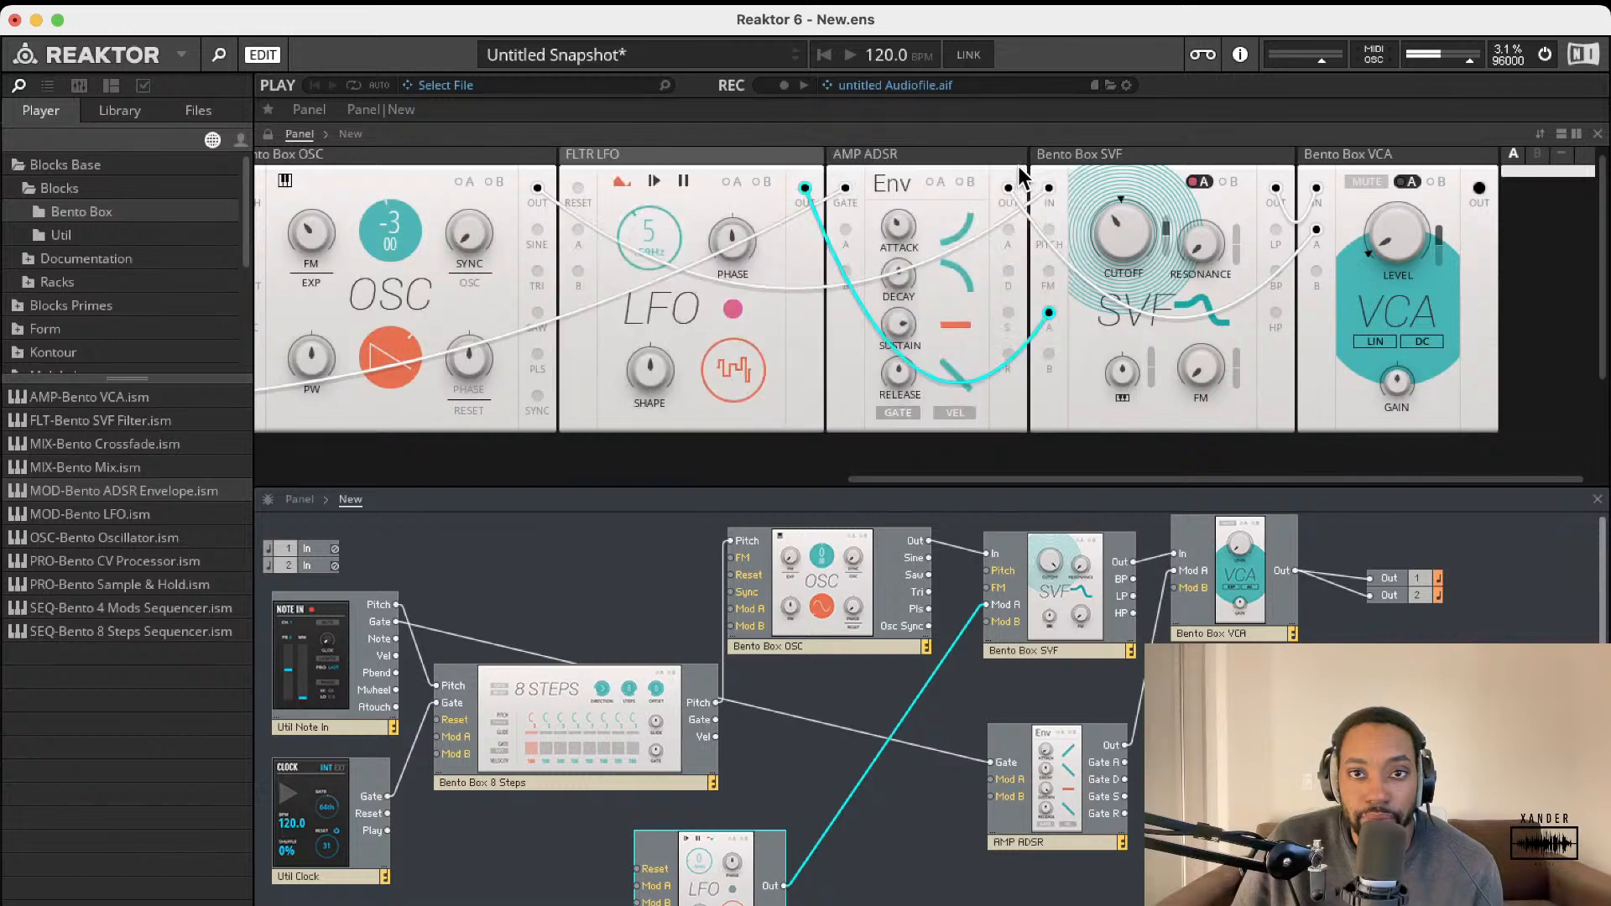
scroll(1120, 254, left, 5)
scroll(1106, 260, left, 5)
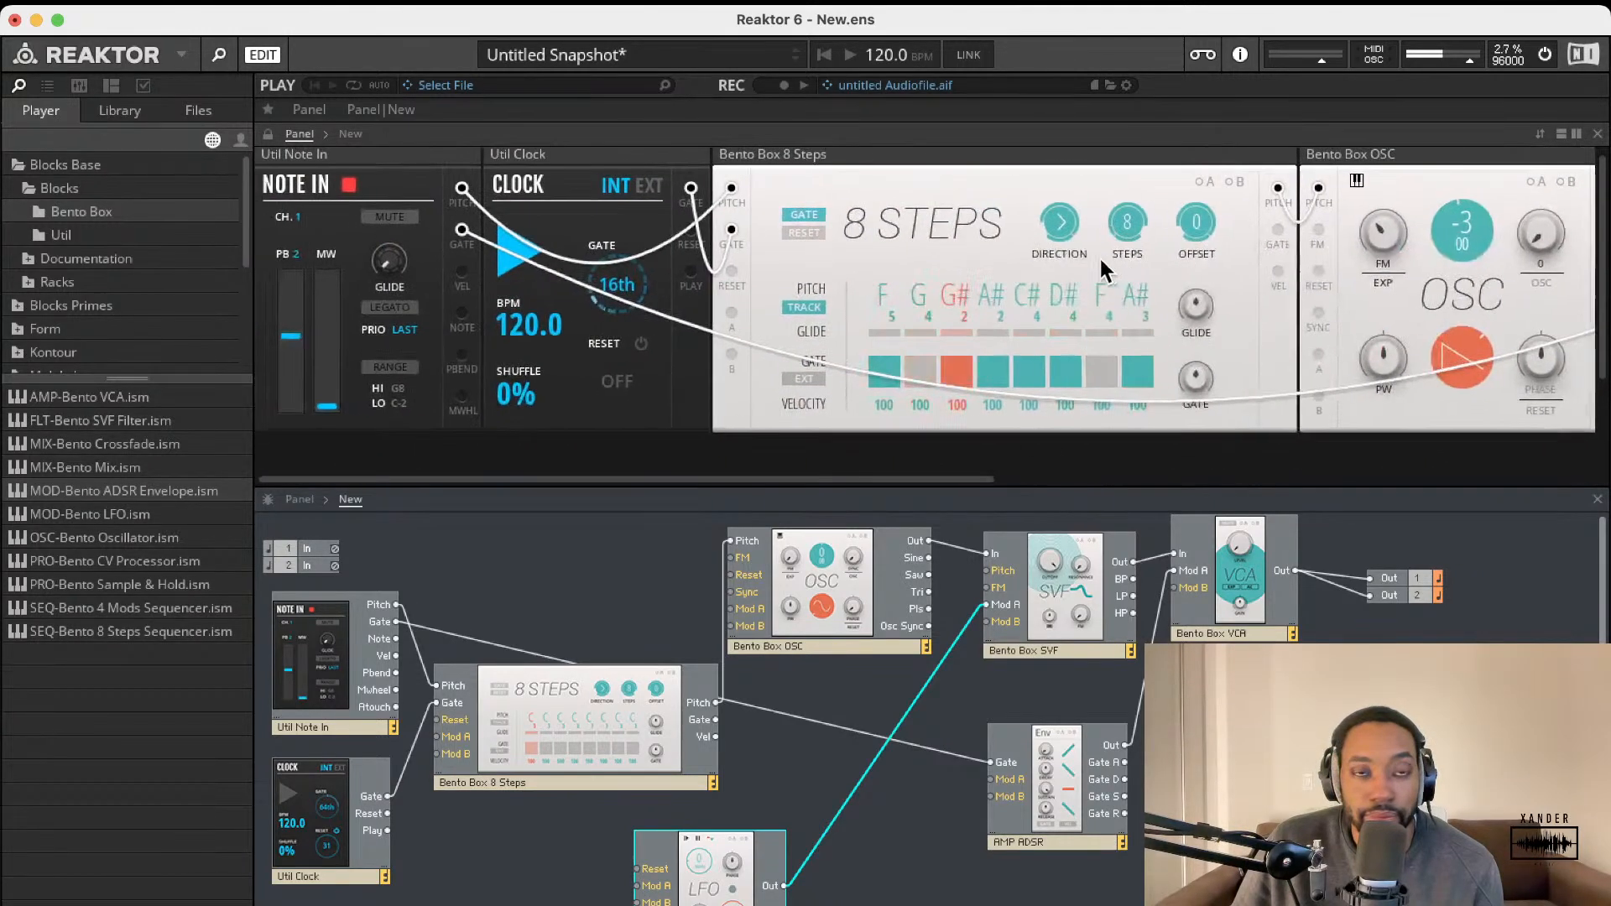